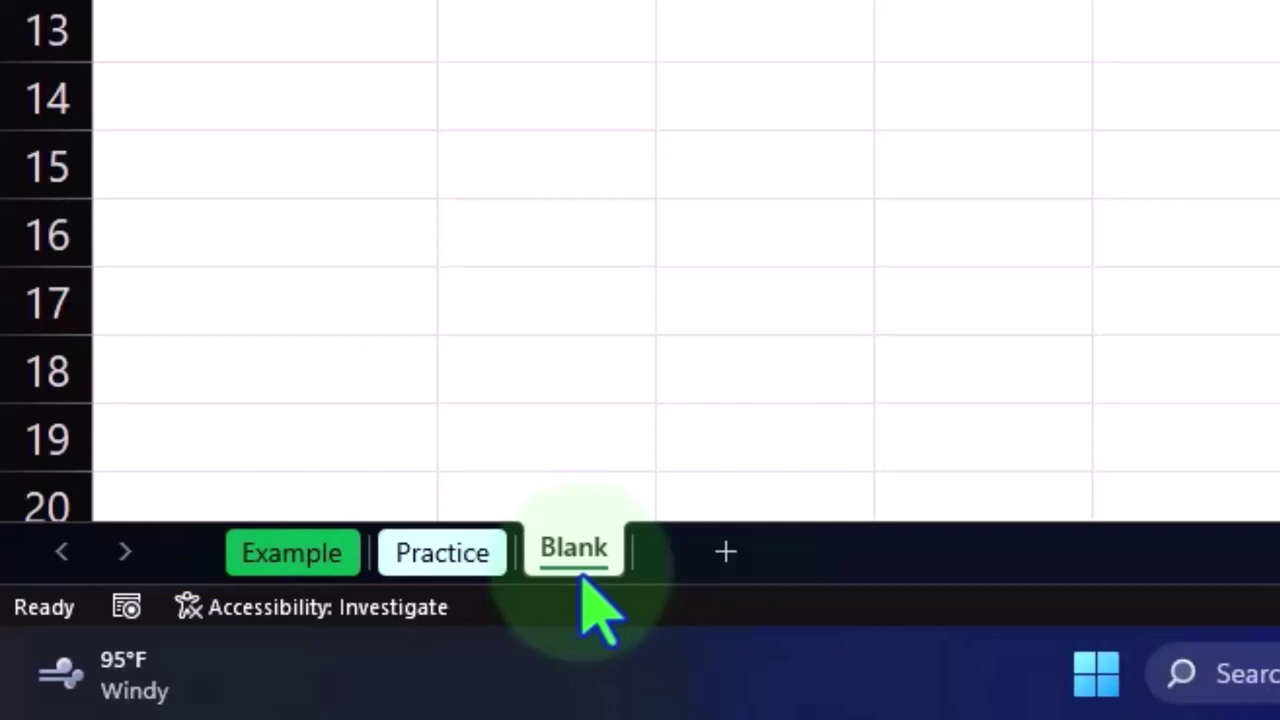
Step: On the Example sheet, review the Candidate A note and the random-number formula in C3
left_click(175, 620)
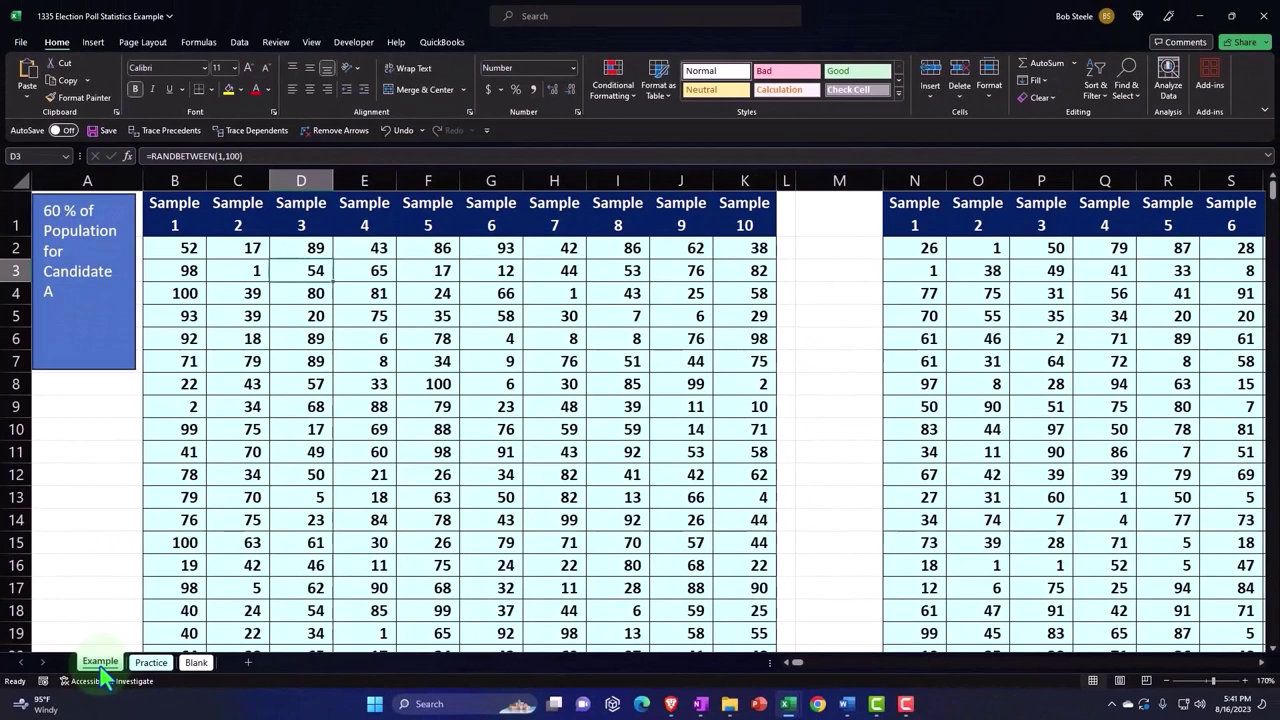
left_click(76, 460)
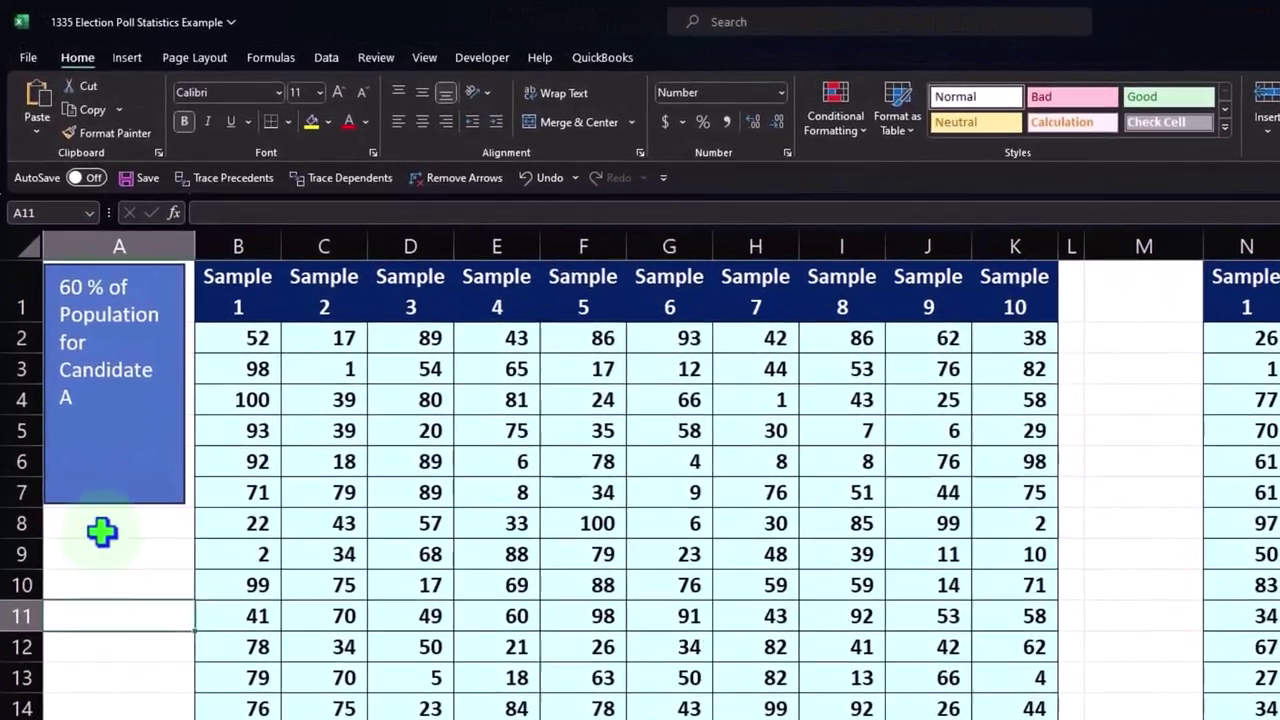
left_click(91, 440)
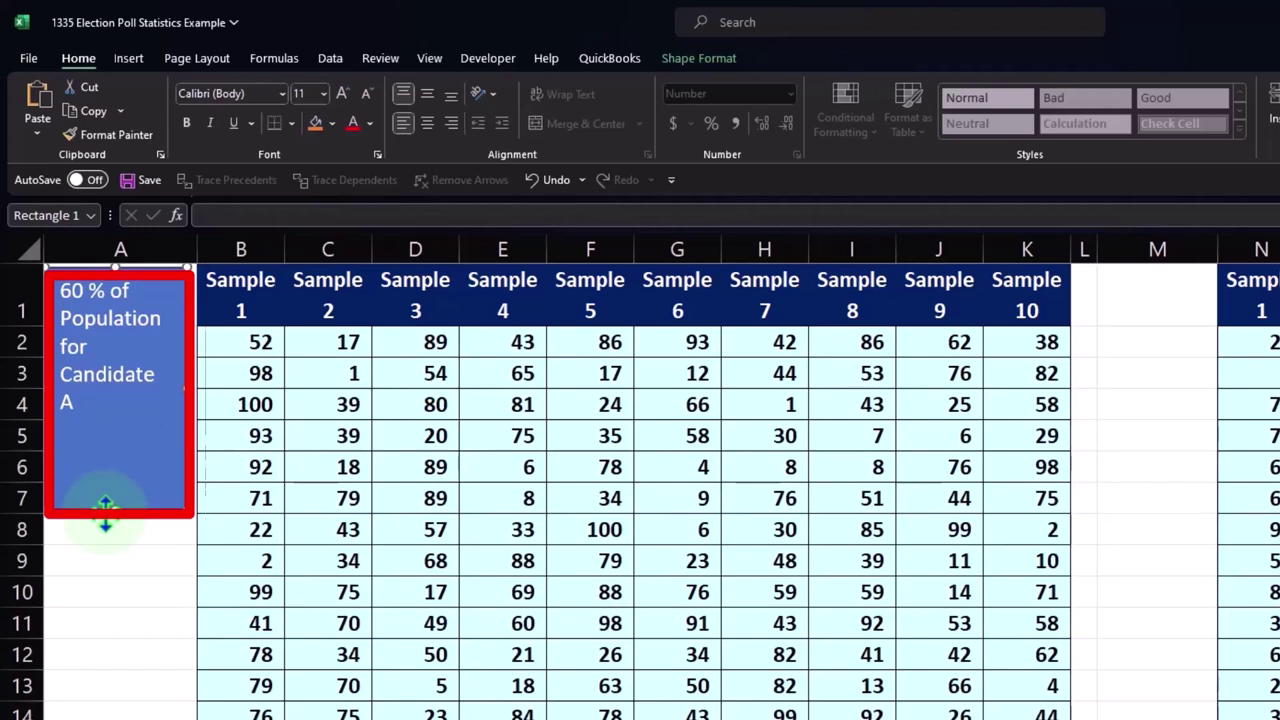
left_click(345, 385)
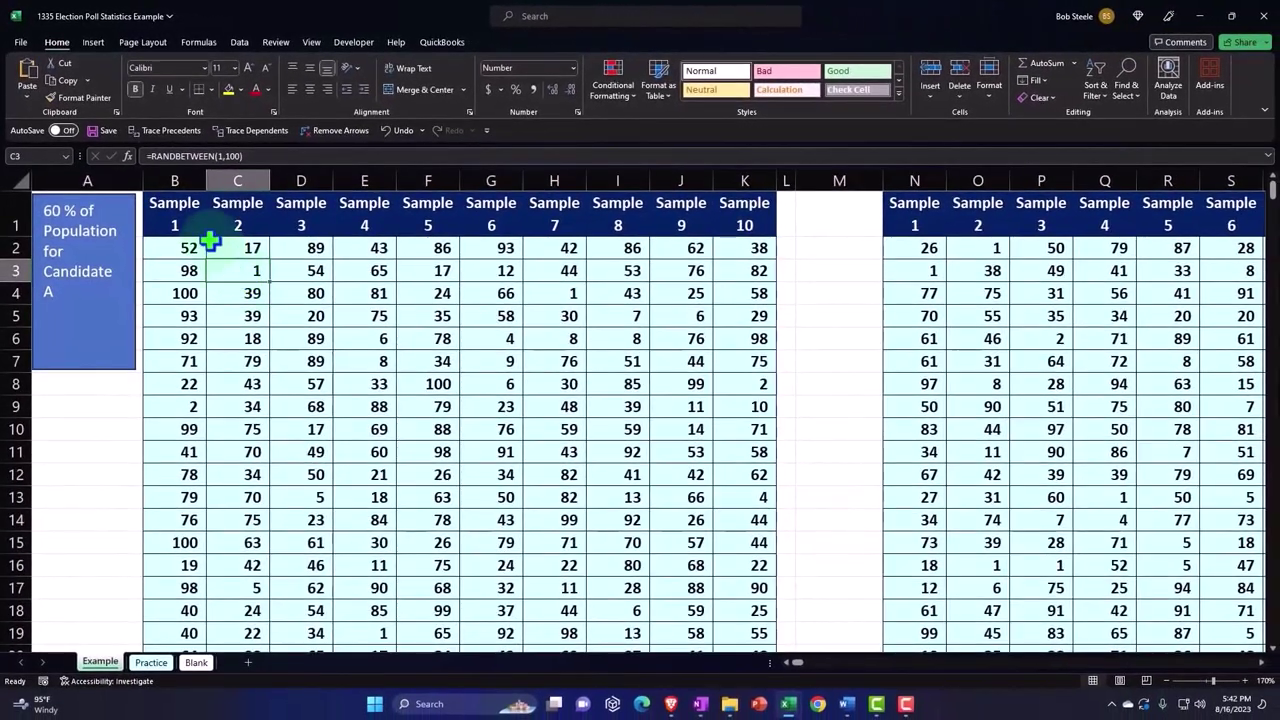
Step: Re-enter the RANDBETWEEN formula in G3 to regenerate the Example sheet's random samples
left_click(185, 212)
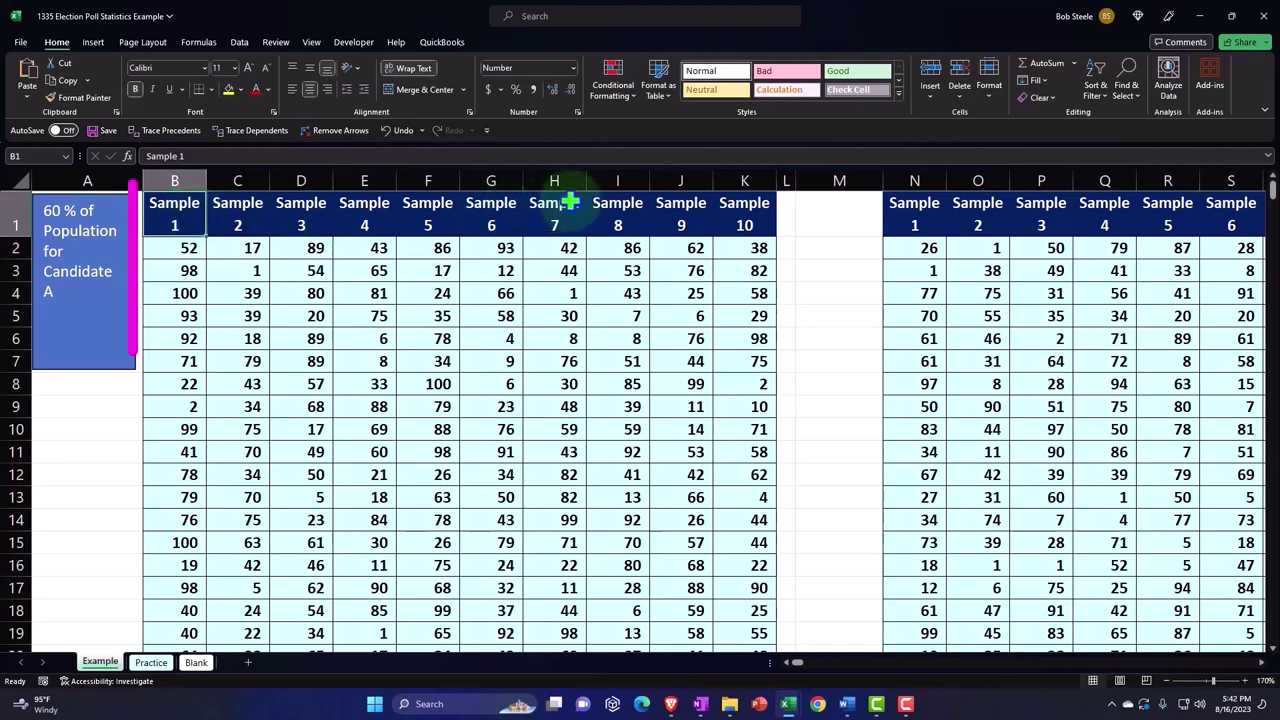
double_click(496, 270)
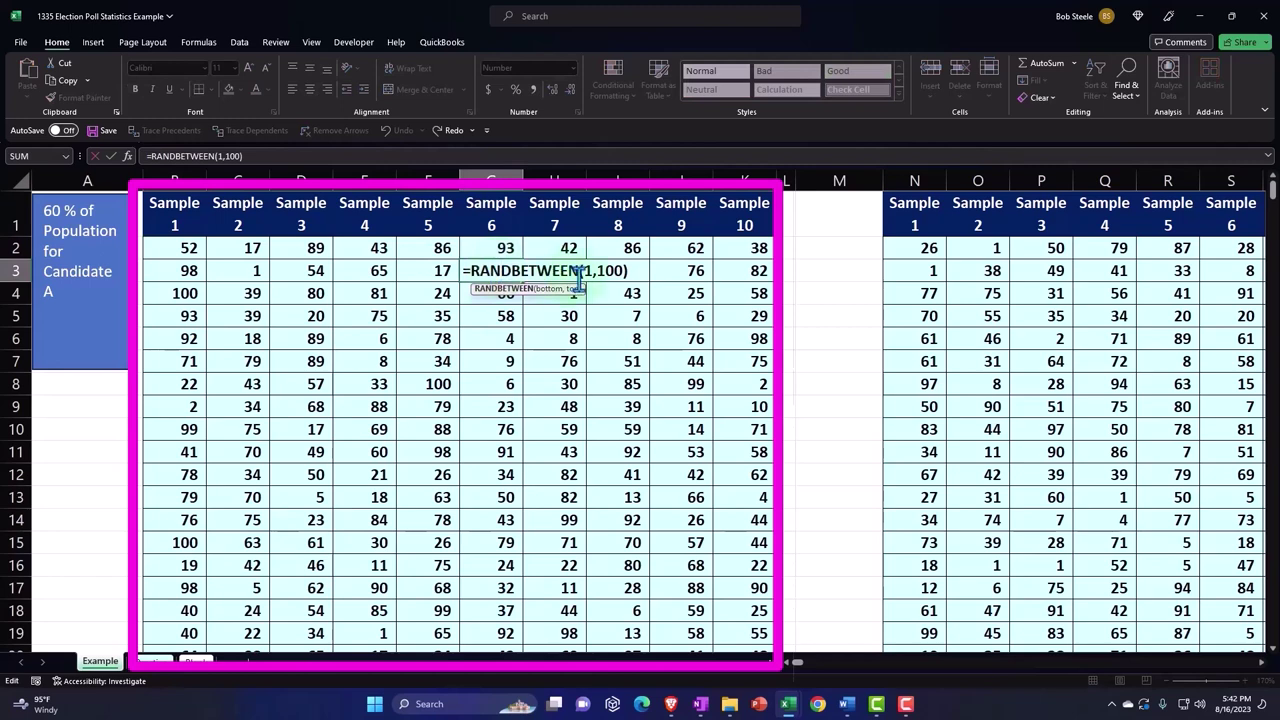
key("Return")
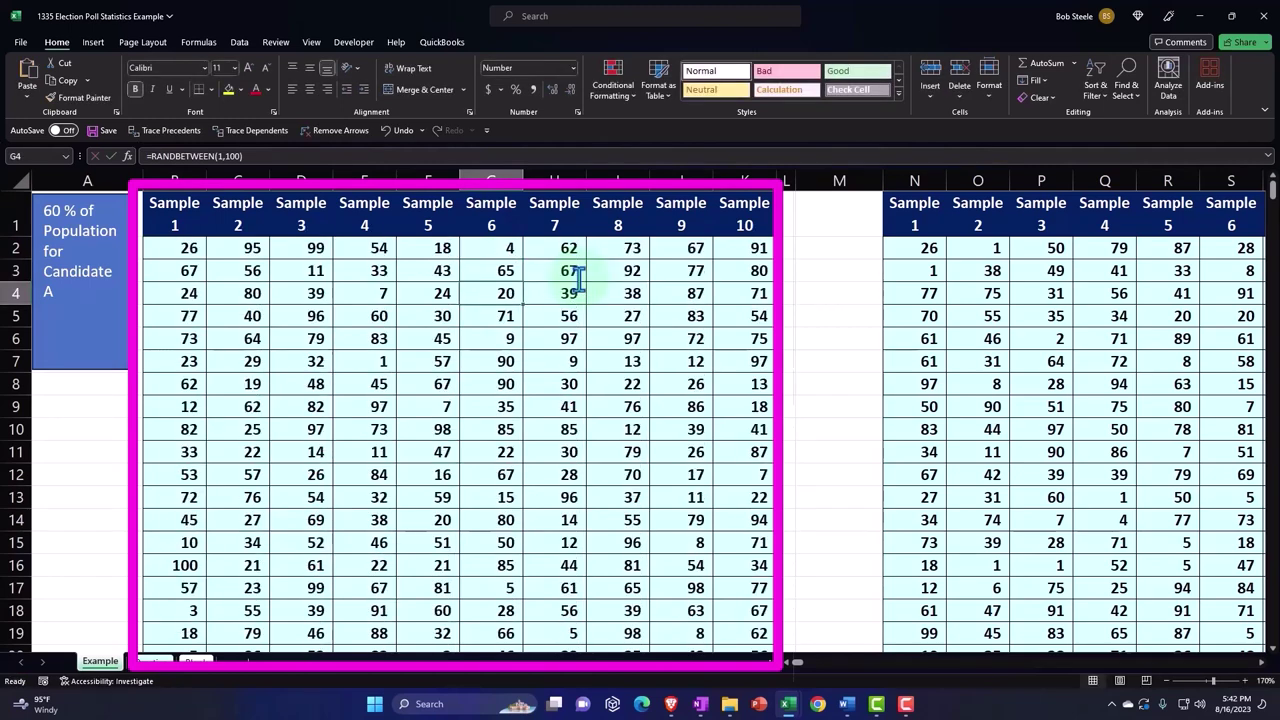
Step: Review the % for A column along row 4, then switch to the Blank sheet
key("Right")
key("Right")
key("Right")
key("Right")
key("Right")
key("Right")
key("Right")
key("Right")
key("Right")
key("Right")
key("Right")
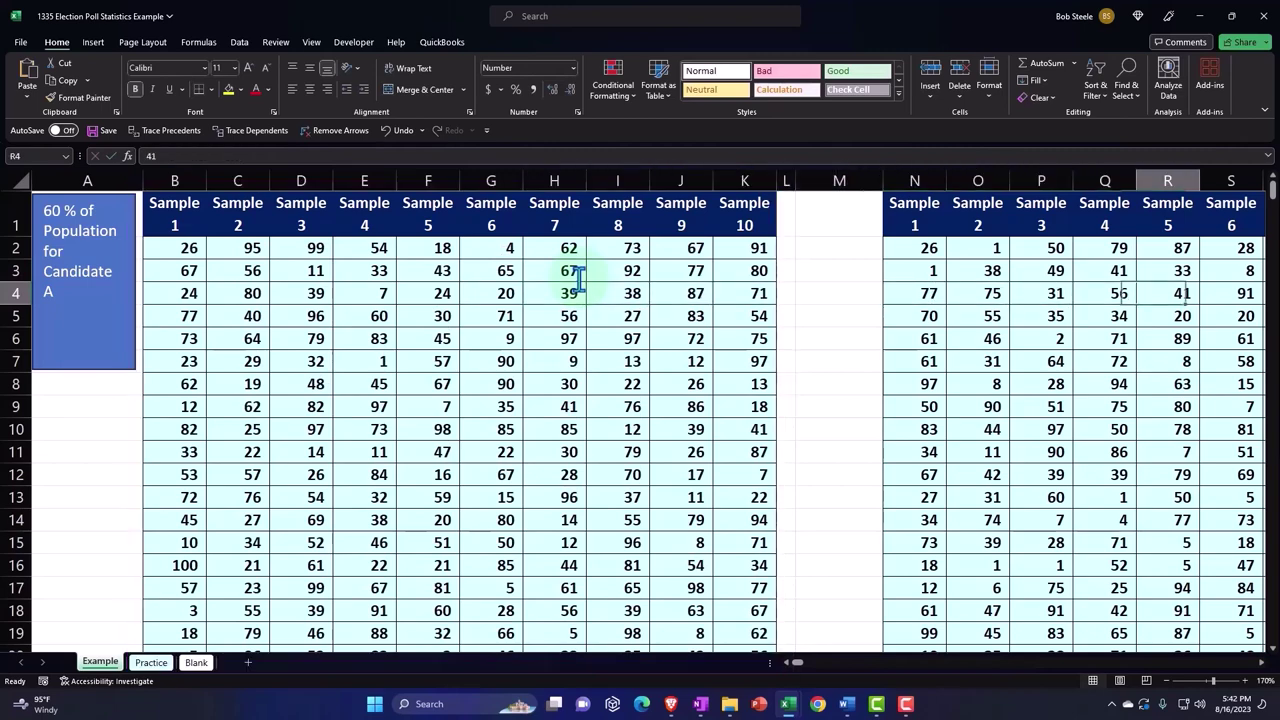
key("Right")
key("Right")
key("Right")
key("Right")
key("Right")
key("Right")
key("Right")
key("Right")
key("Right")
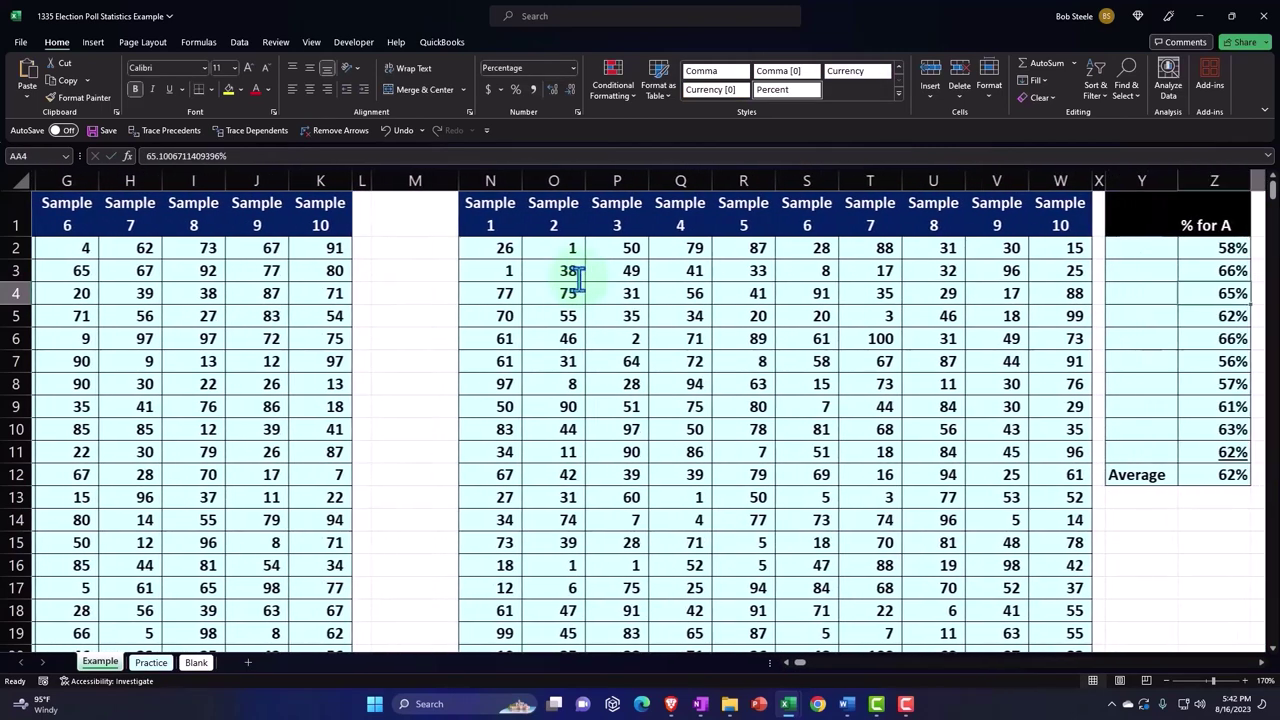
key("Right")
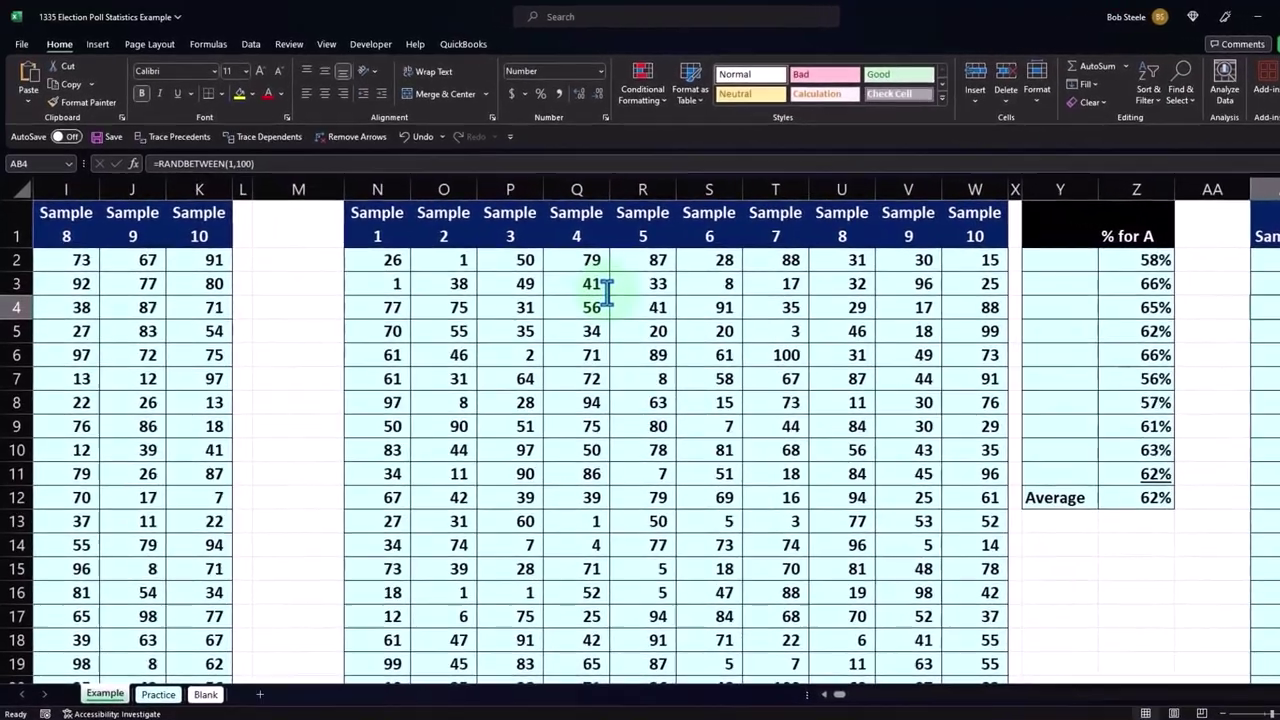
key("Right")
key("Right")
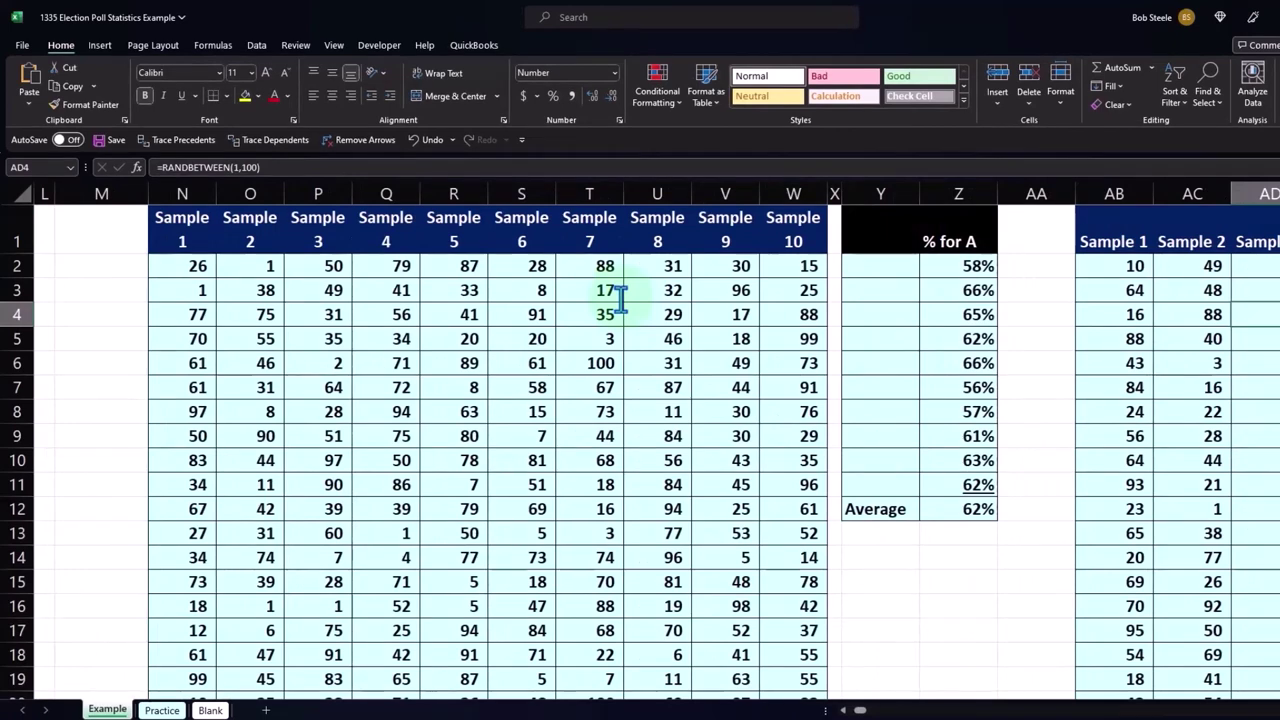
key("Home")
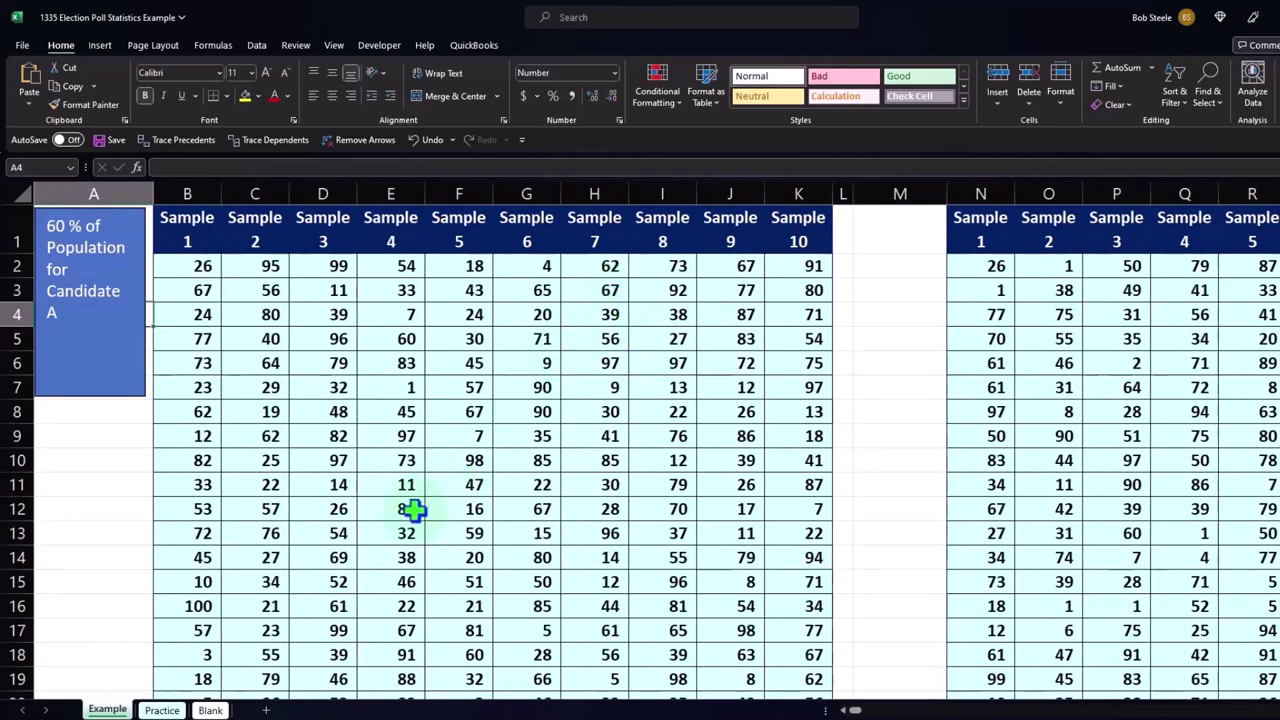
left_click(218, 710)
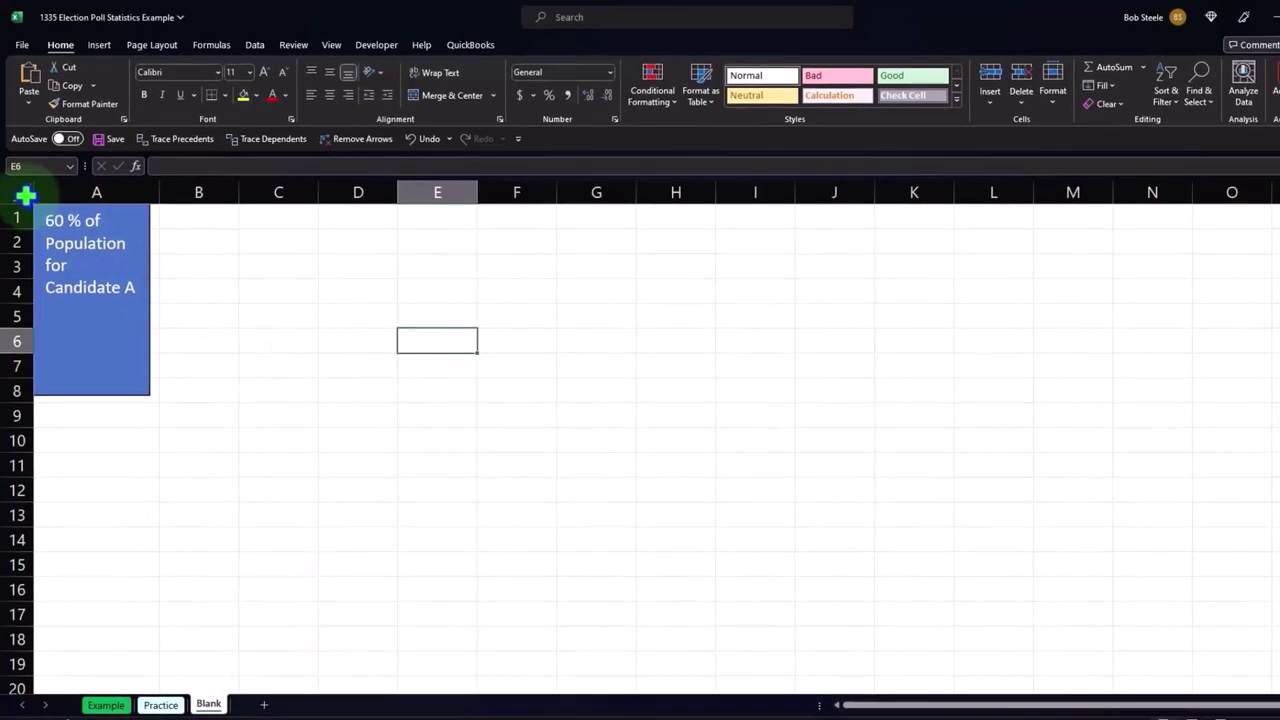
Step: Format all cells as Currency with symbol None, 0 decimal places and red (1,234) negatives
left_click(25, 195)
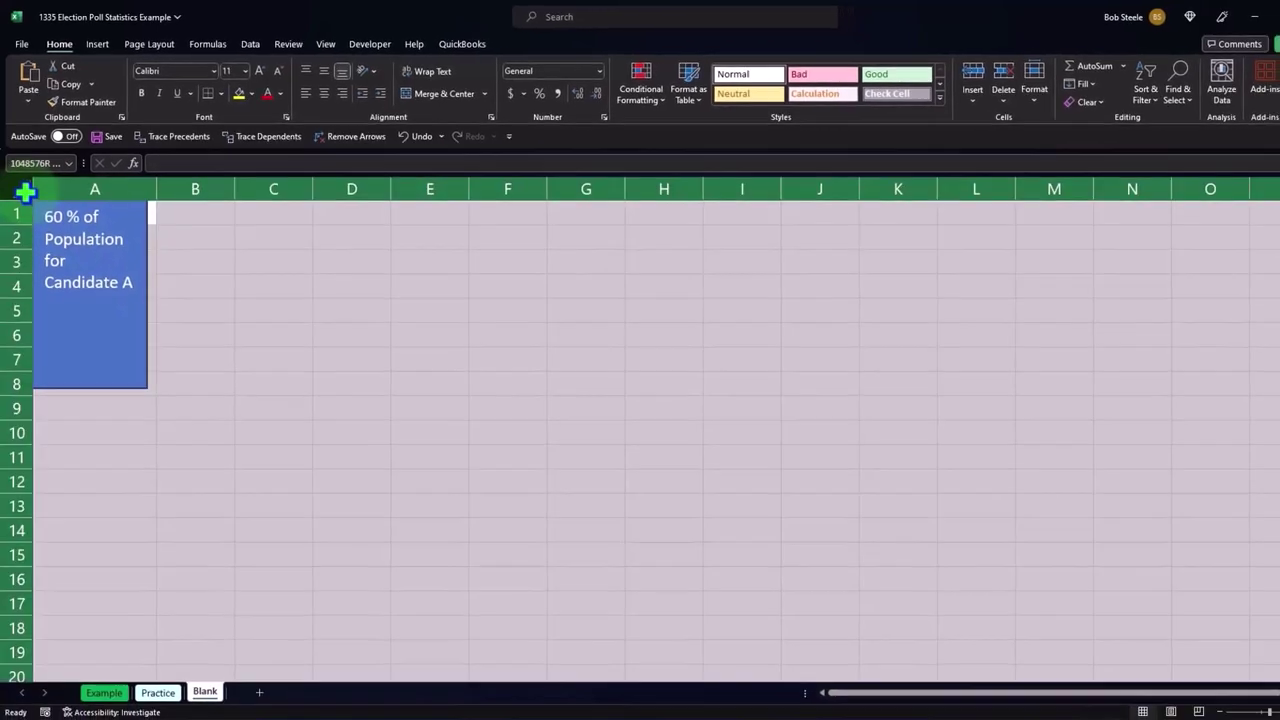
right_click(204, 264)
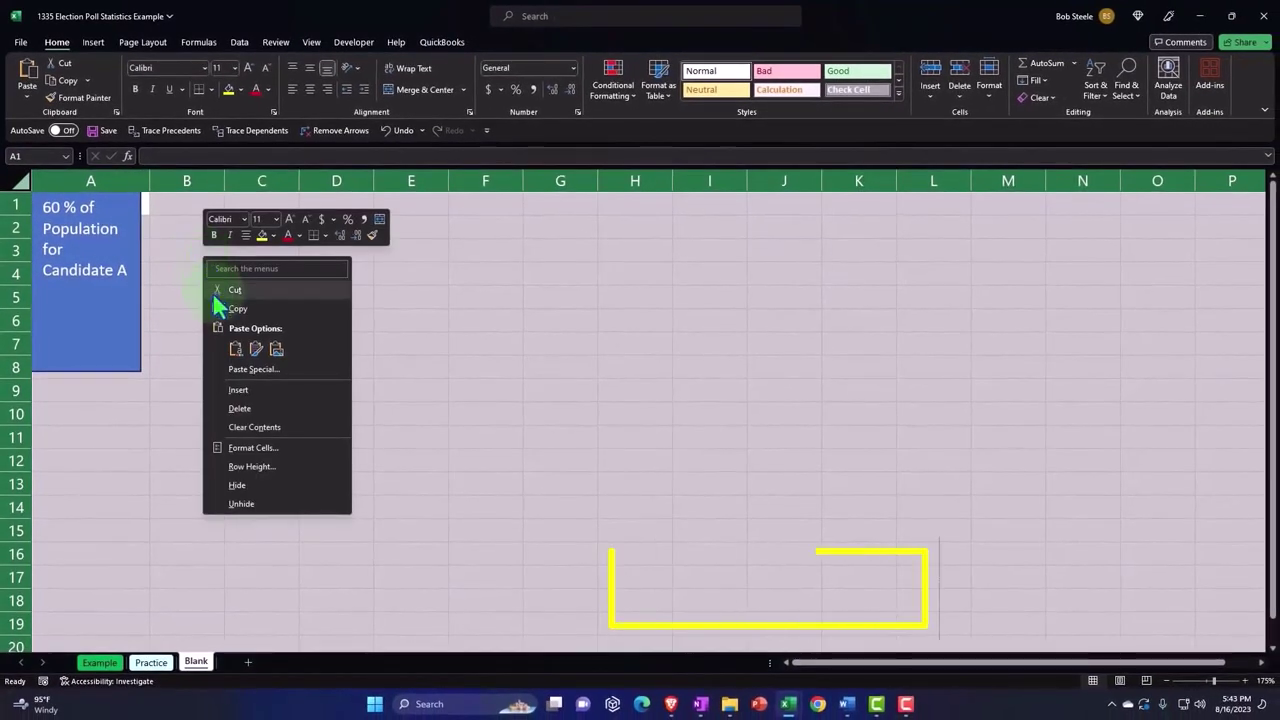
left_click(322, 452)
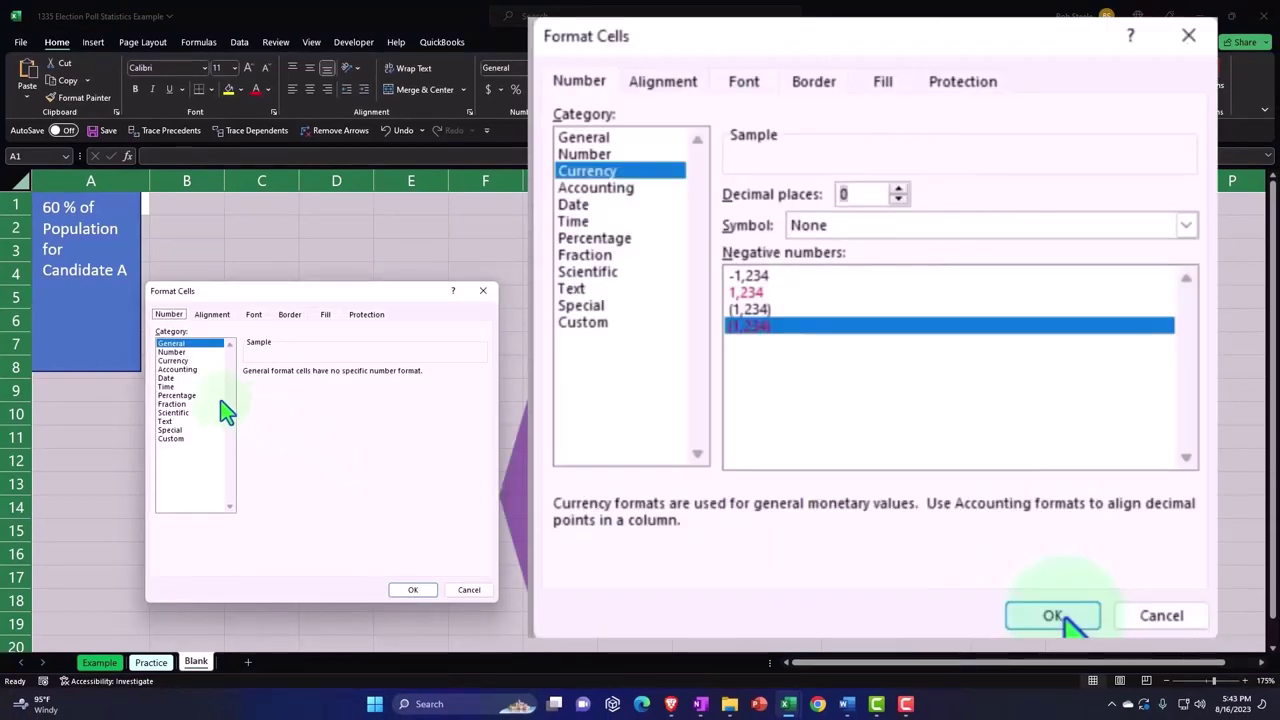
left_click(189, 361)
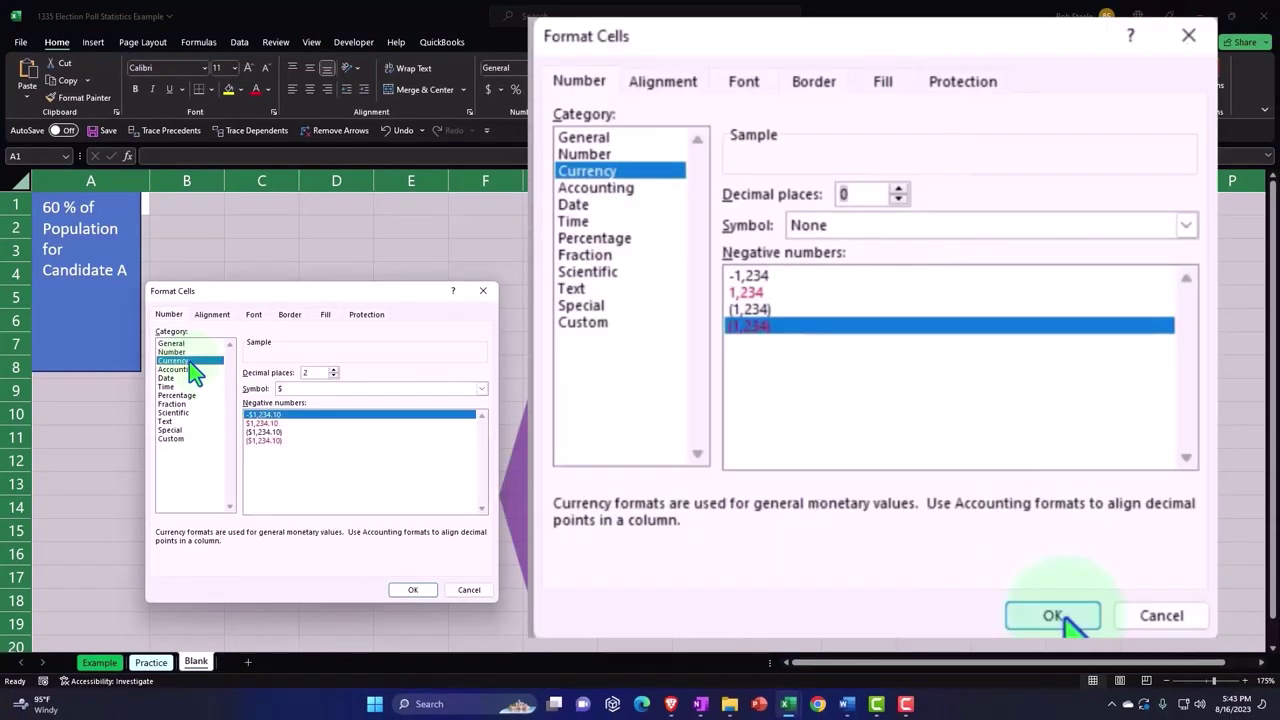
left_click(258, 440)
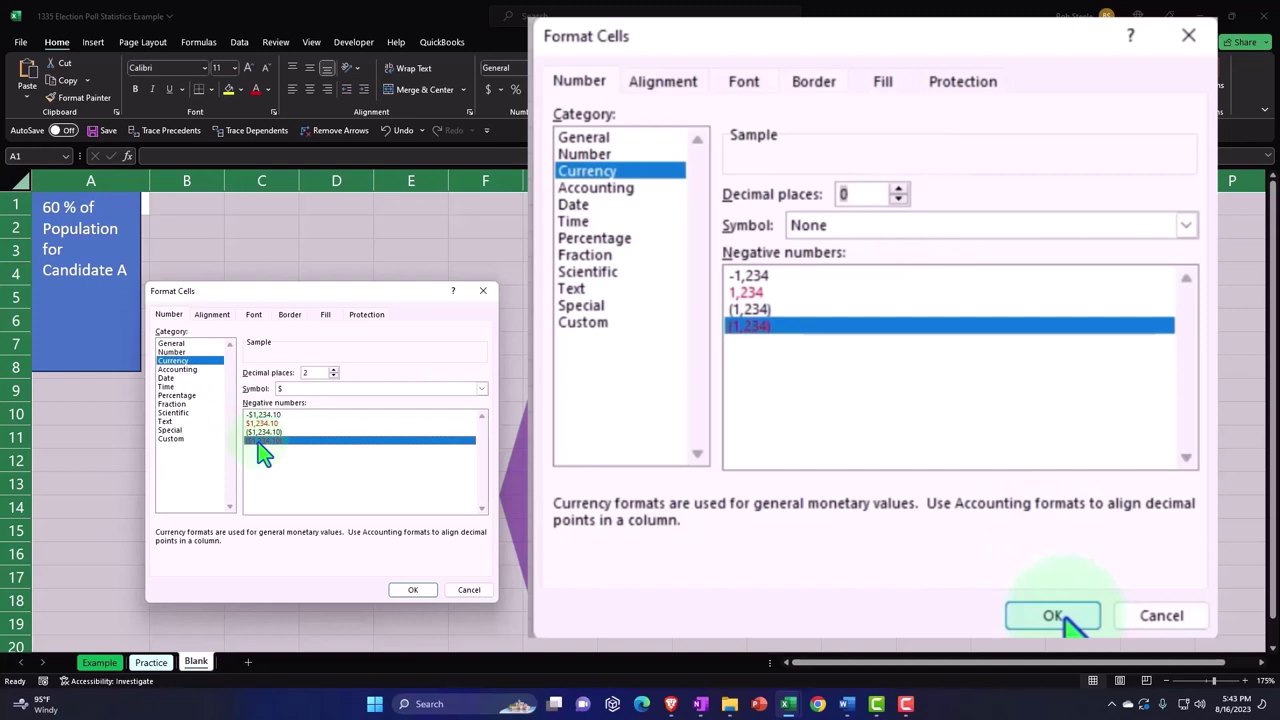
left_click(482, 390)
left_click(460, 403)
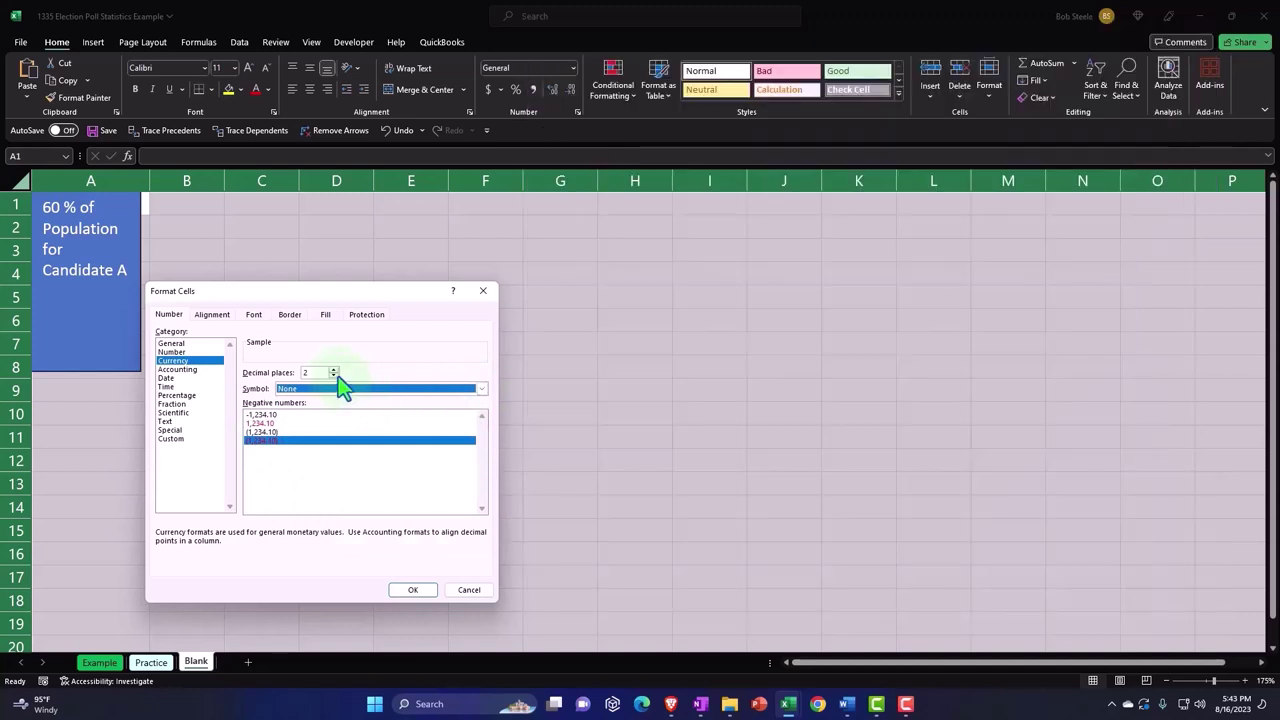
left_click(335, 376)
left_click(335, 376)
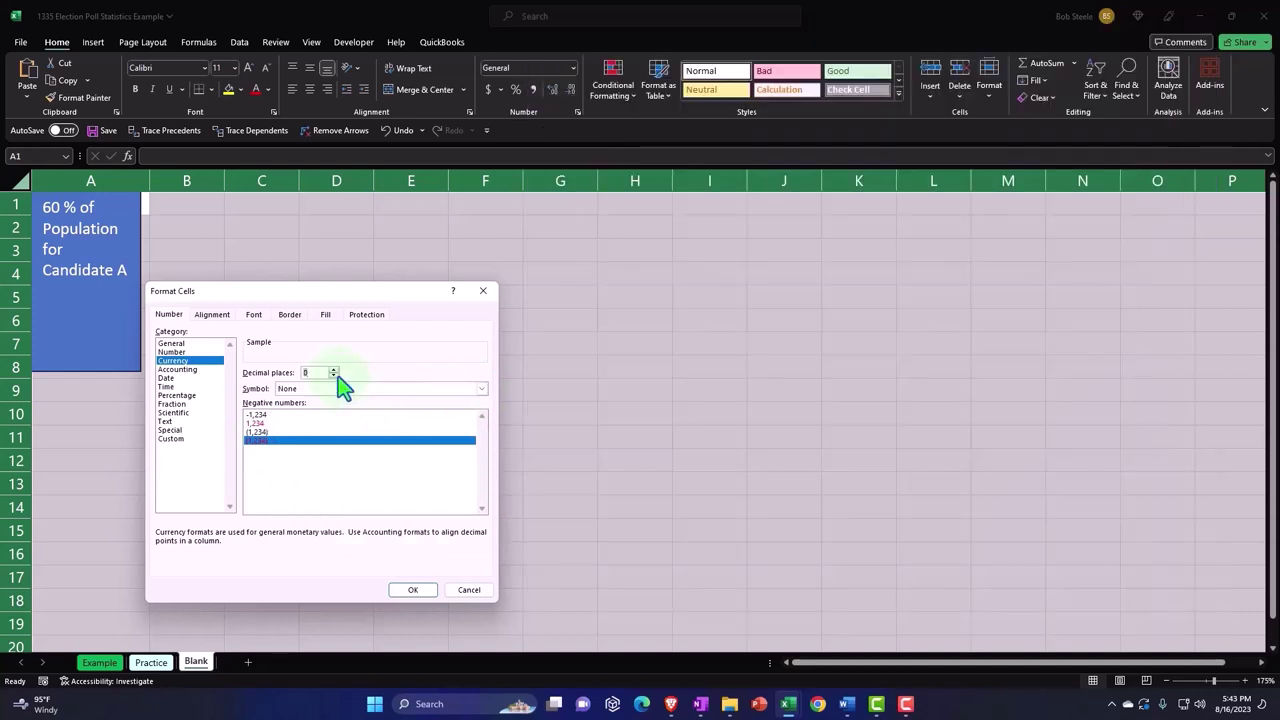
left_click(414, 590)
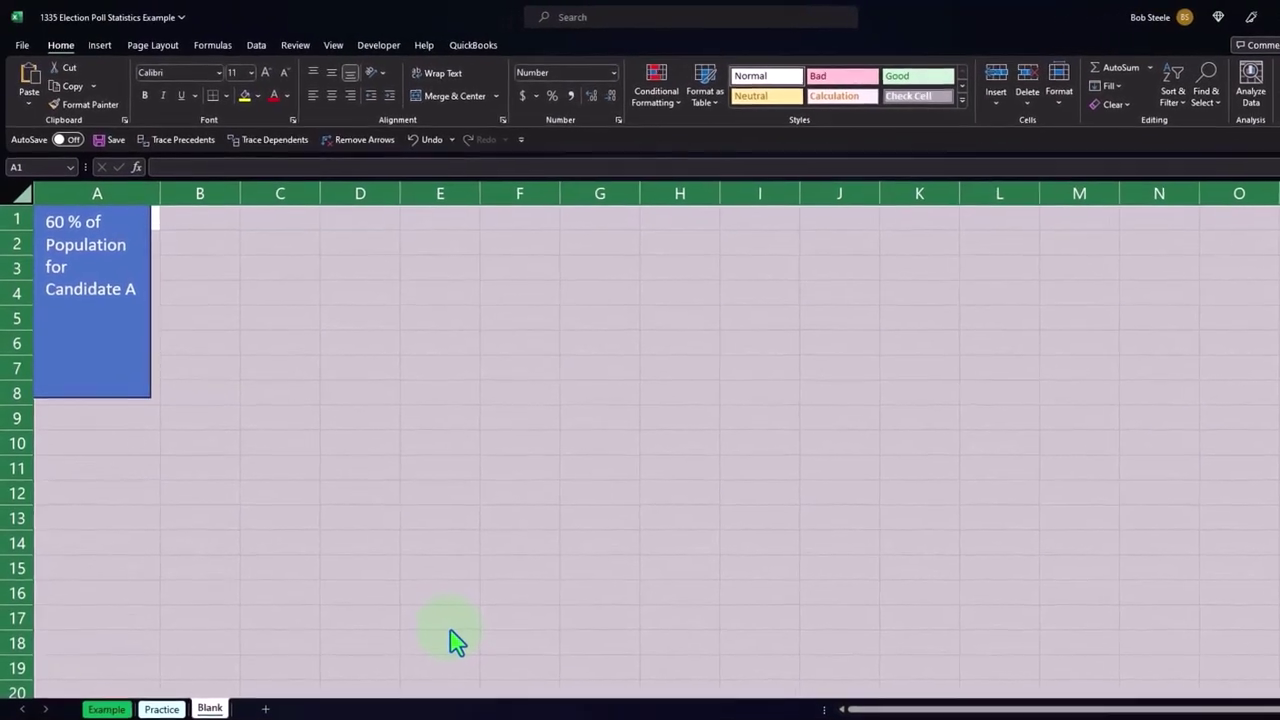
left_click(432, 553)
Step: Enter the header 'Sample 1' in B1 and apply bold to the sheet's cells
scroll(449, 573, "up", 1)
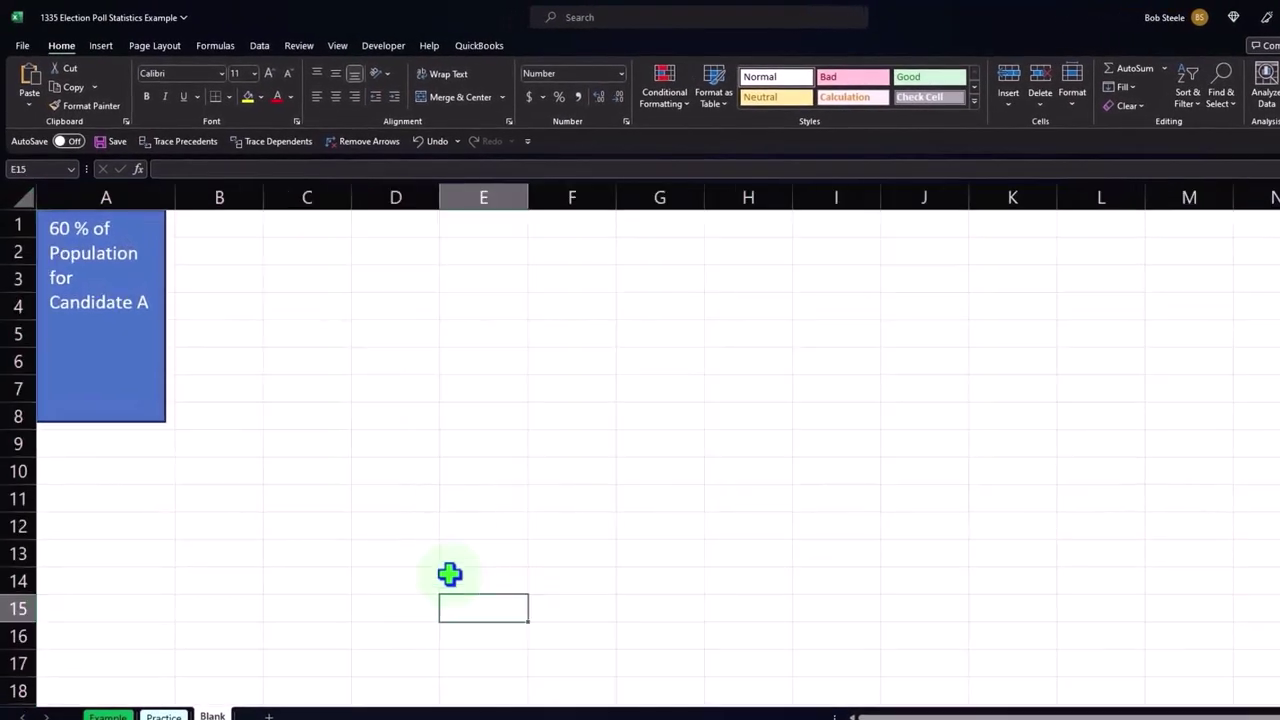
scroll(449, 573, "up", 1)
scroll(449, 573, "up", 1)
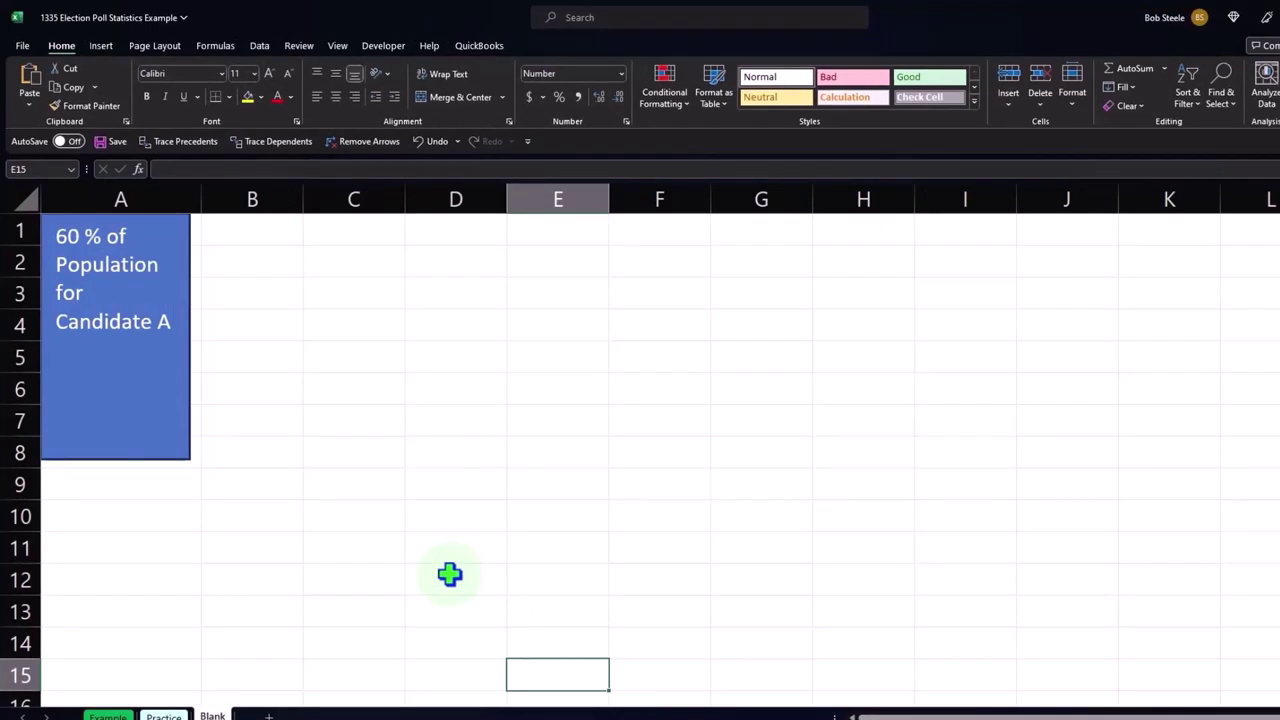
left_click(279, 233)
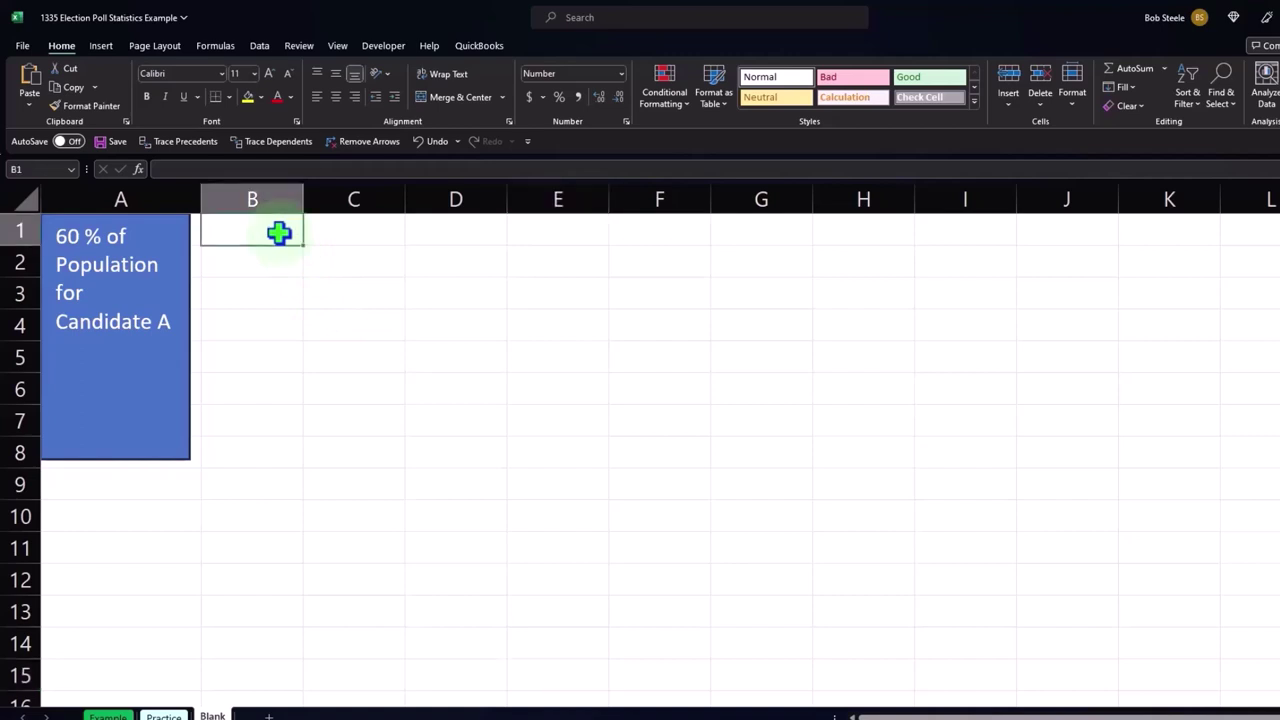
type("Sa")
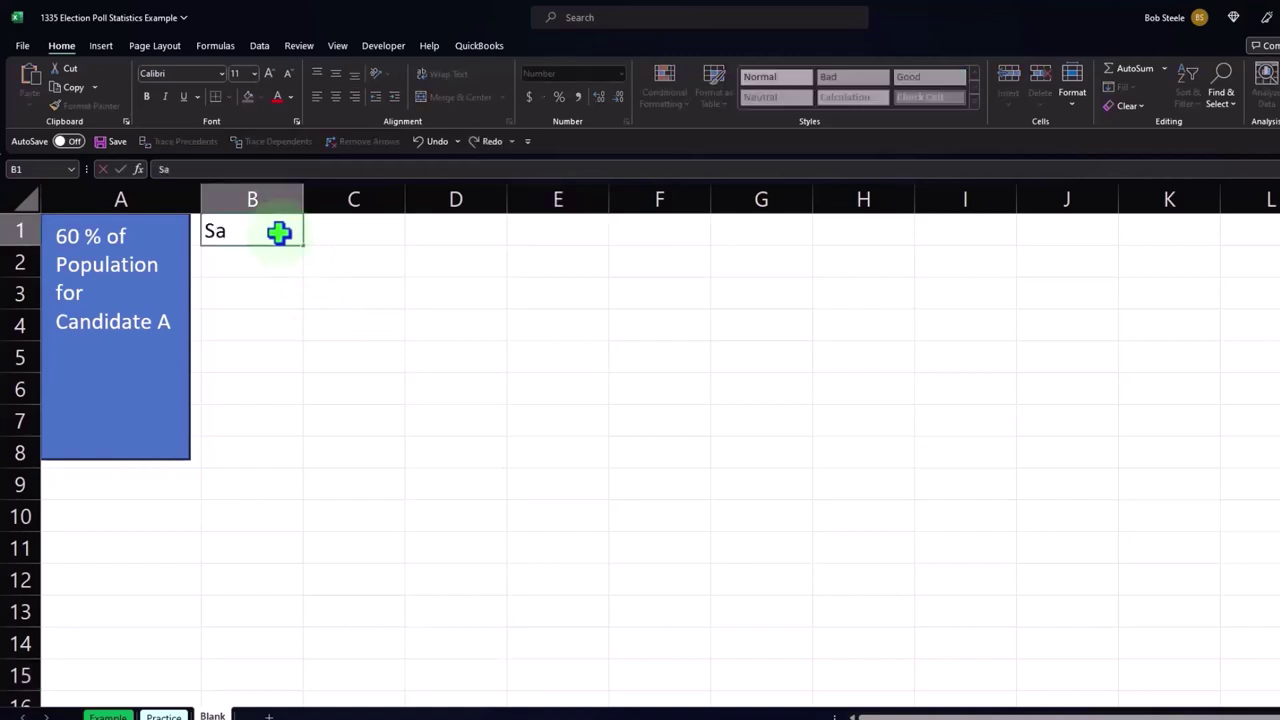
type("mple")
key("Return")
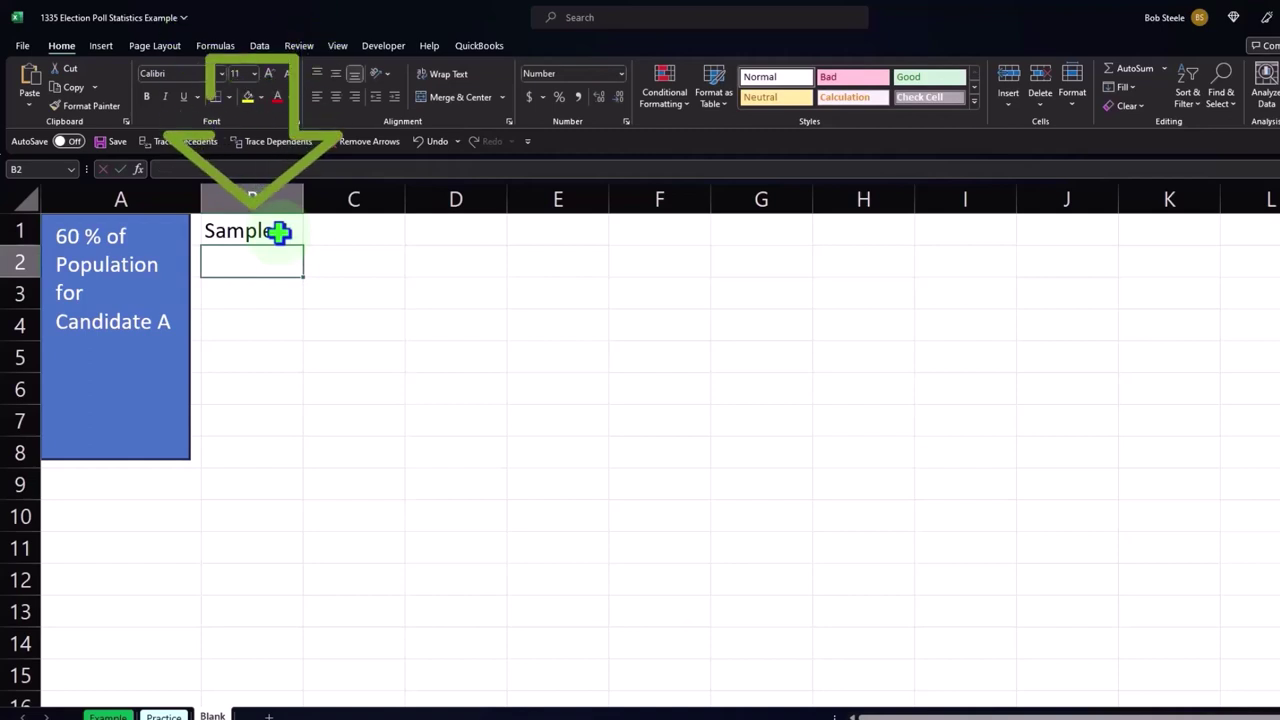
left_click(22, 198)
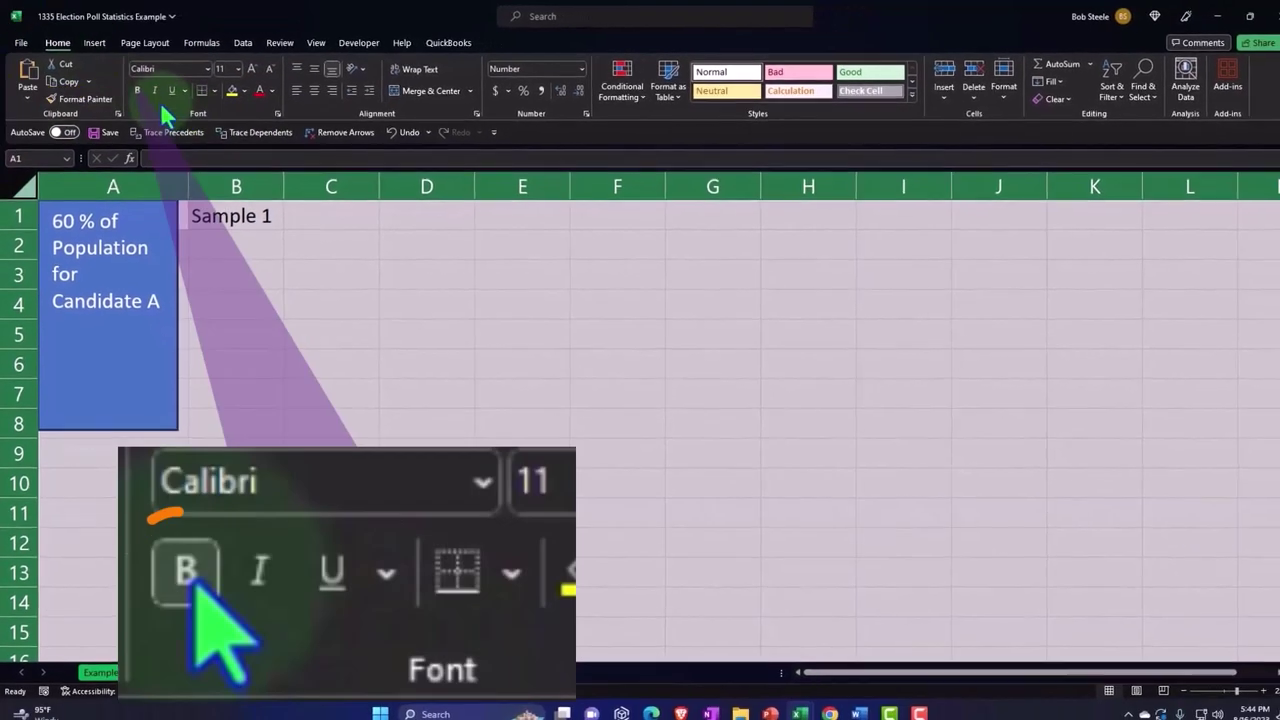
left_click(136, 90)
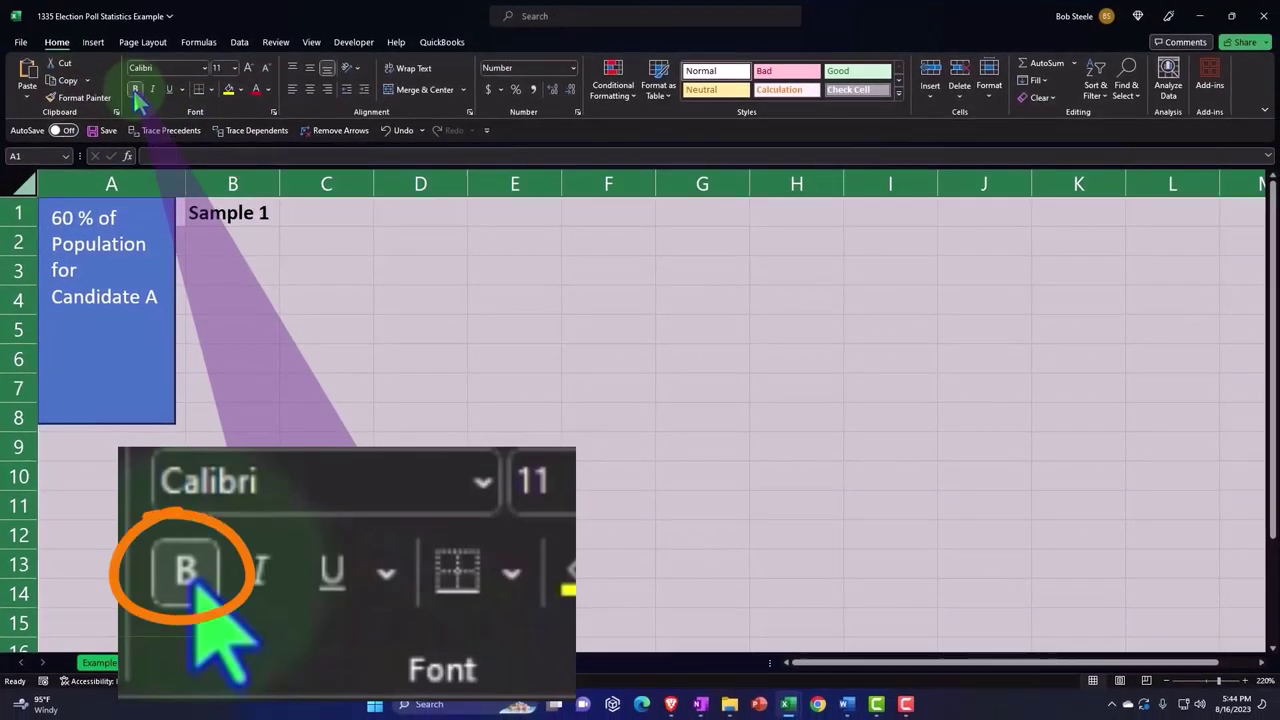
left_click(237, 240)
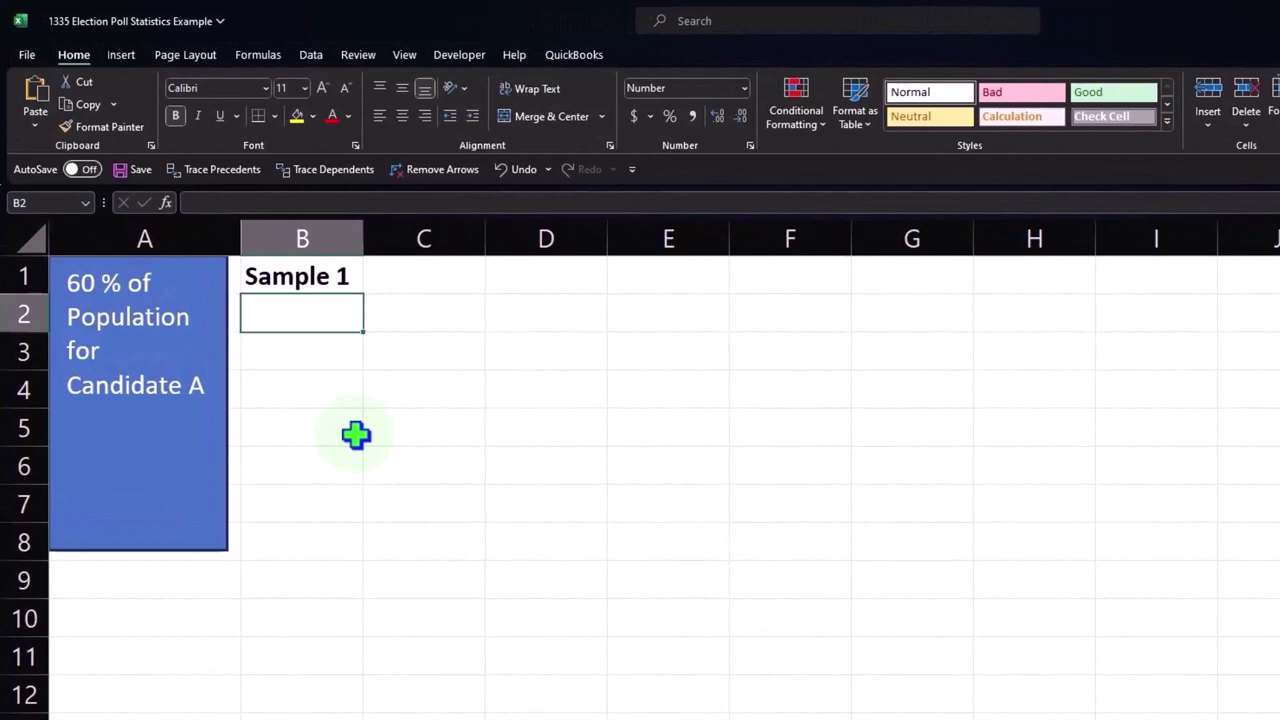
Step: Enter =RANDBETWEEN(1,100) in B2, replacing an accidental RANDARRAY pick; it shows 63
type("=")
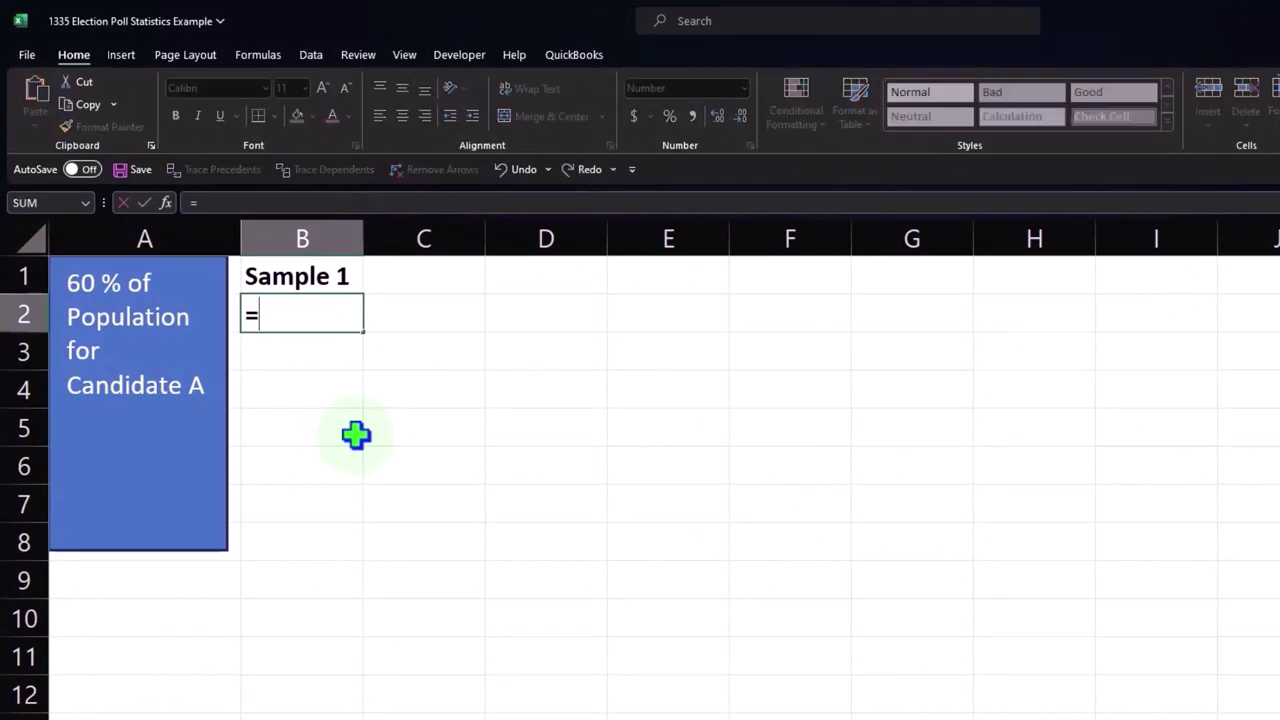
type("rand")
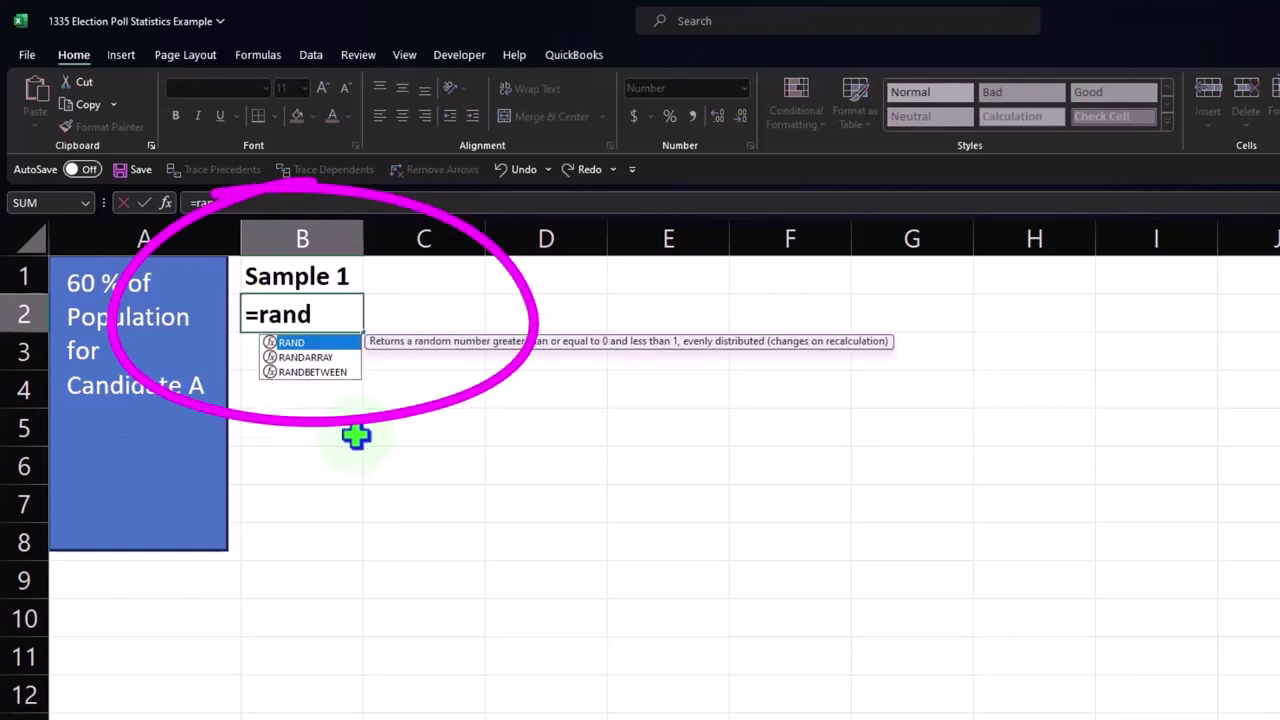
double_click(314, 358)
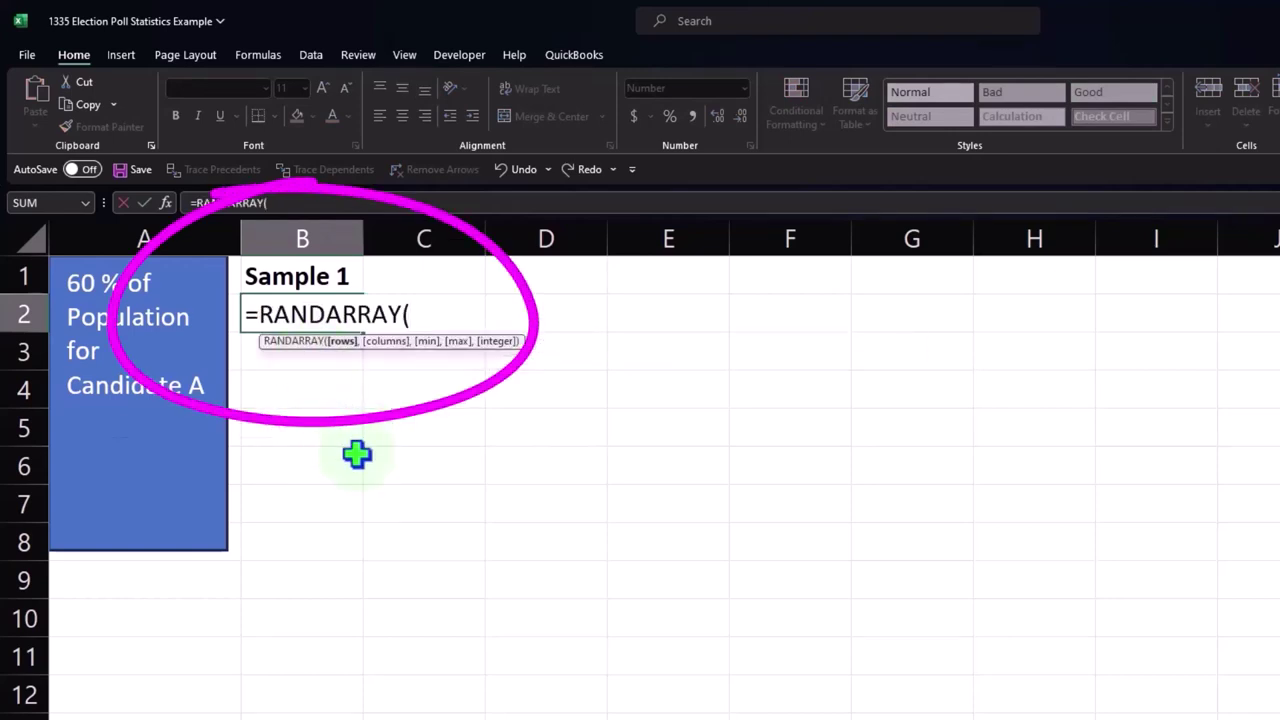
type("1")
key("BackSpace")
key("BackSpace")
key("BackSpace")
key("BackSpace")
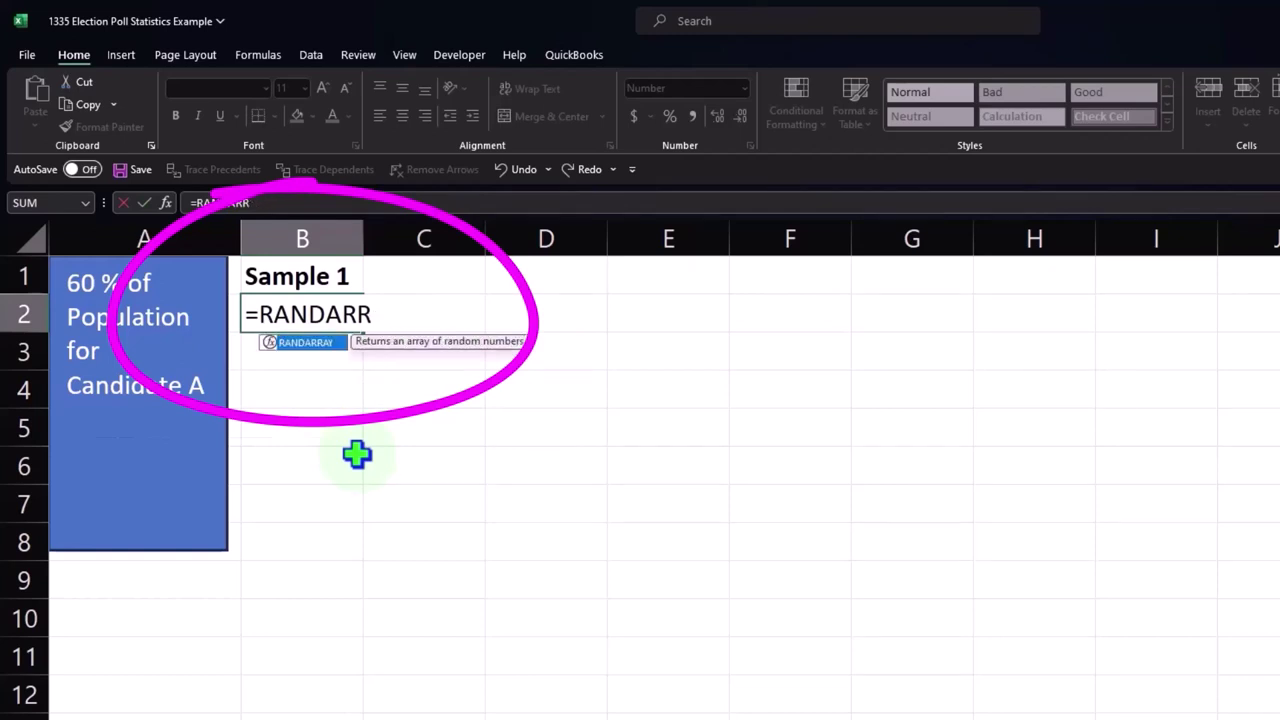
key("BackSpace")
key("BackSpace")
key("BackSpace")
key("BackSpace")
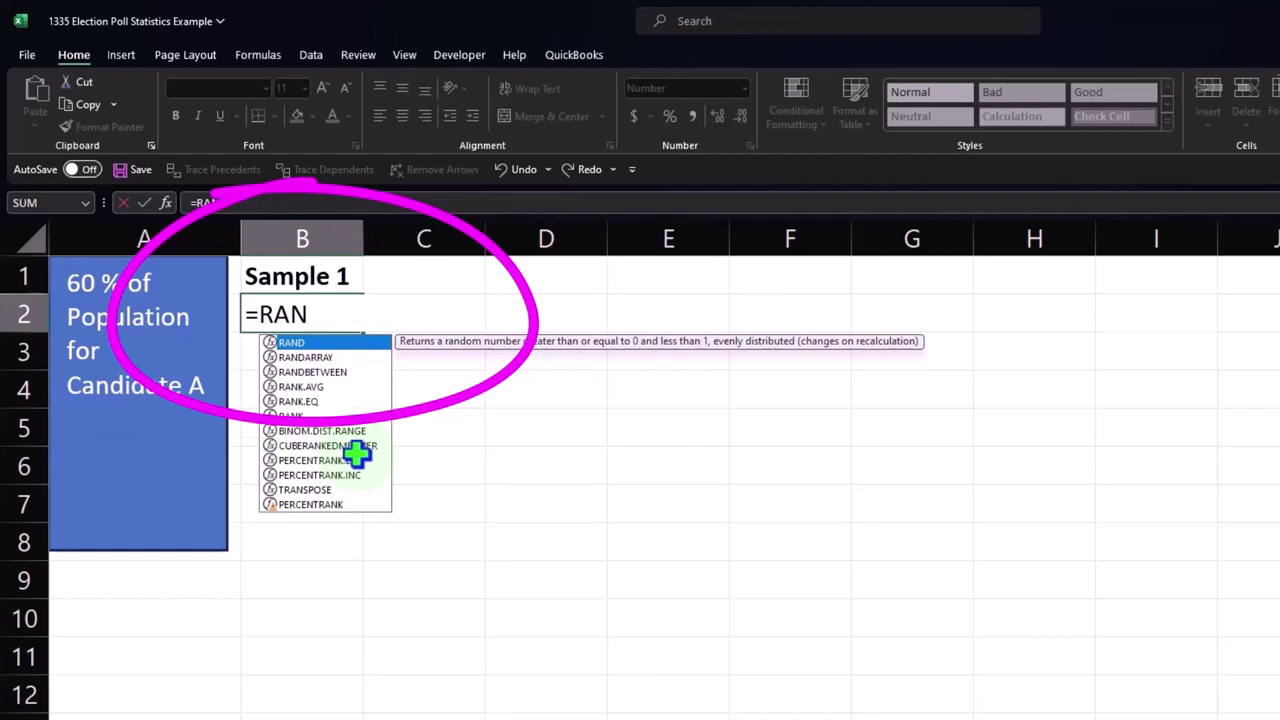
type("o")
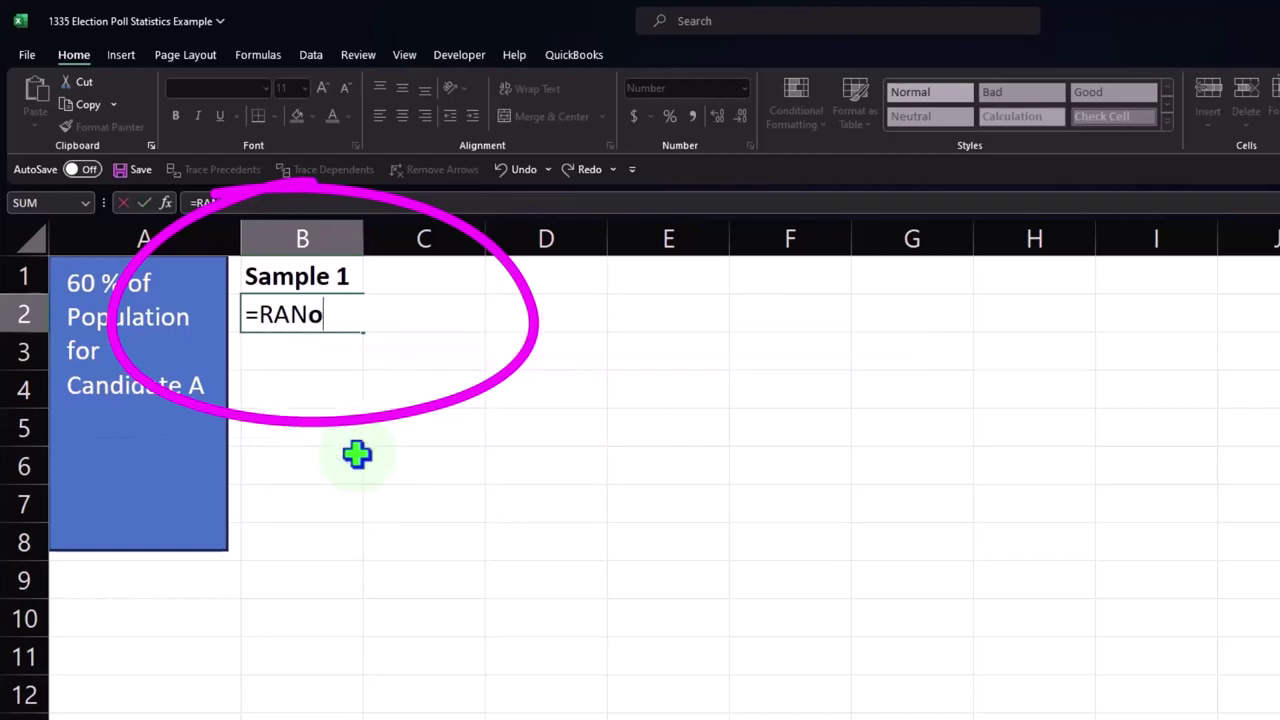
key("BackSpace")
type("d")
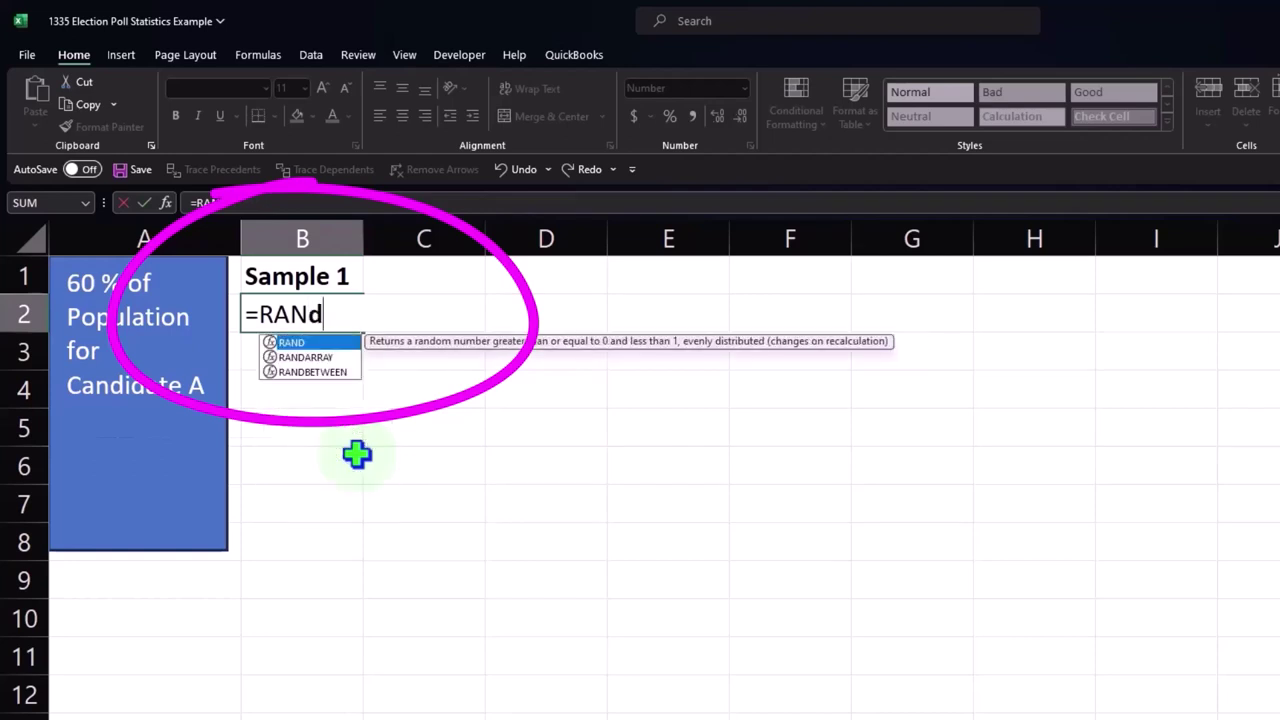
double_click(337, 372)
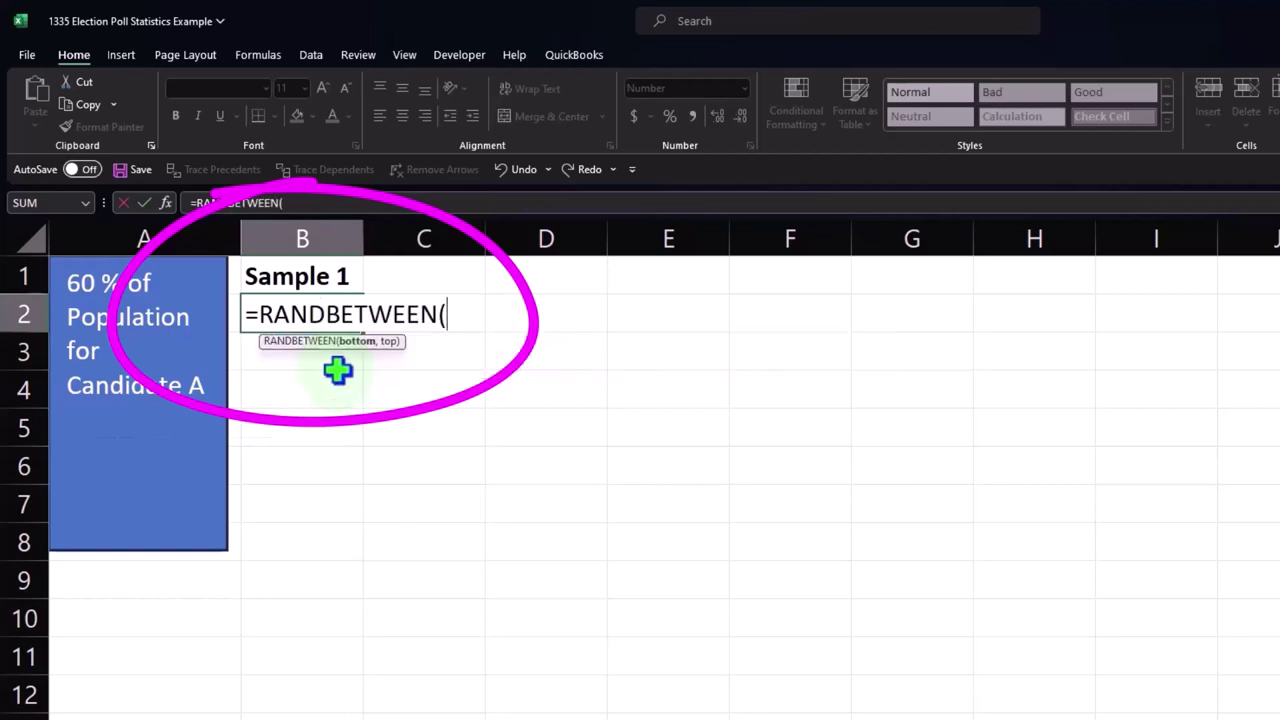
type("1")
type(",")
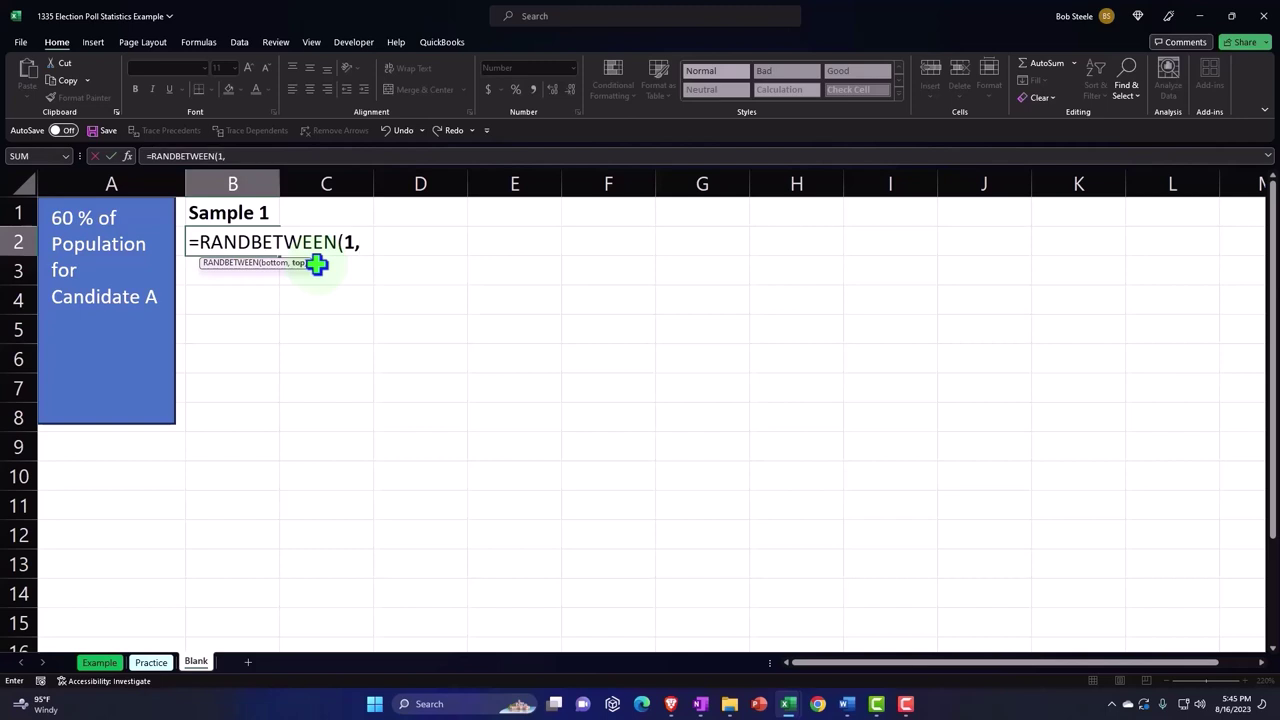
type("1")
type("00")
type(")")
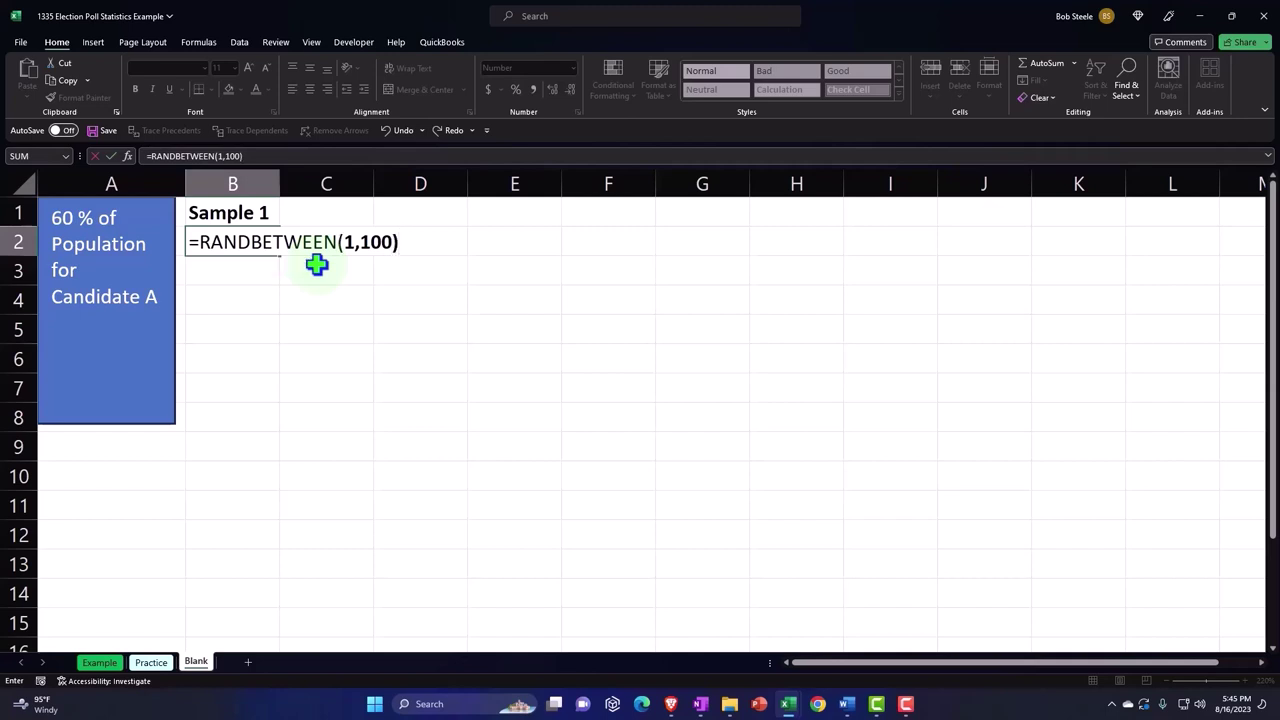
key("Return")
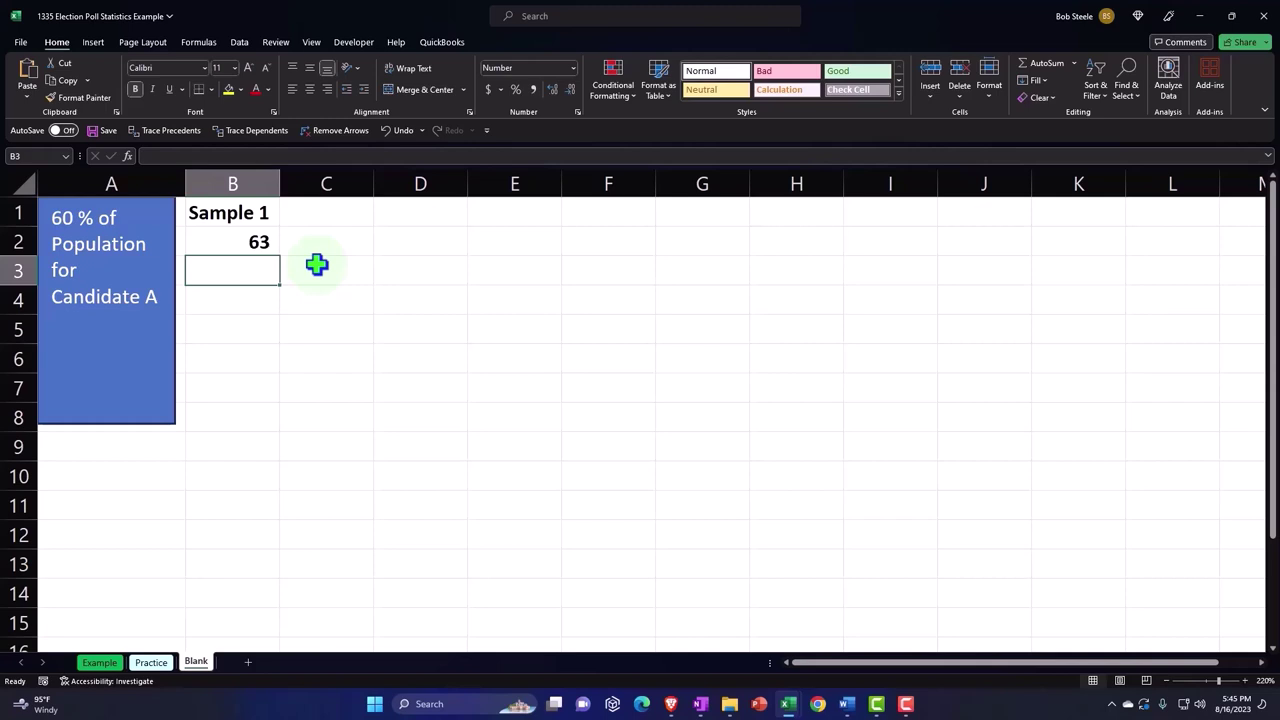
Step: Fill the B2 RANDBETWEEN(1,100) formula down column B to row 151
left_click(263, 243)
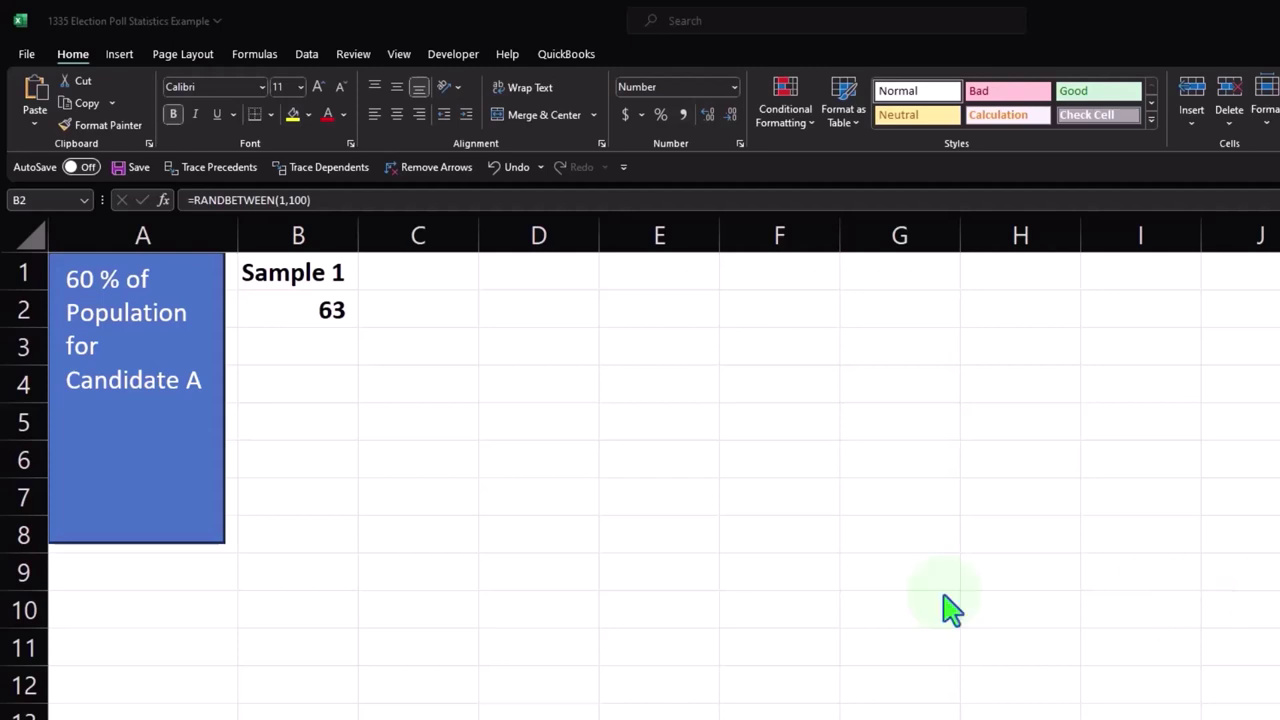
left_click(338, 316)
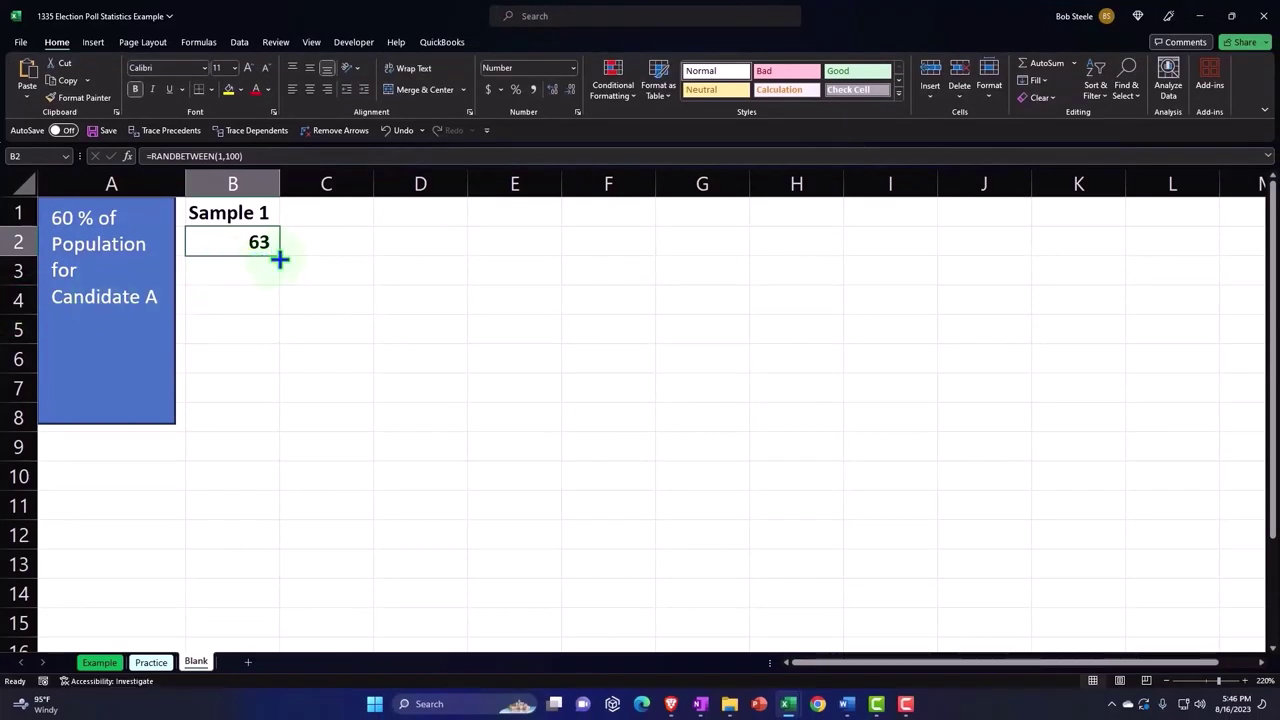
left_click_drag(279, 259, 259, 703)
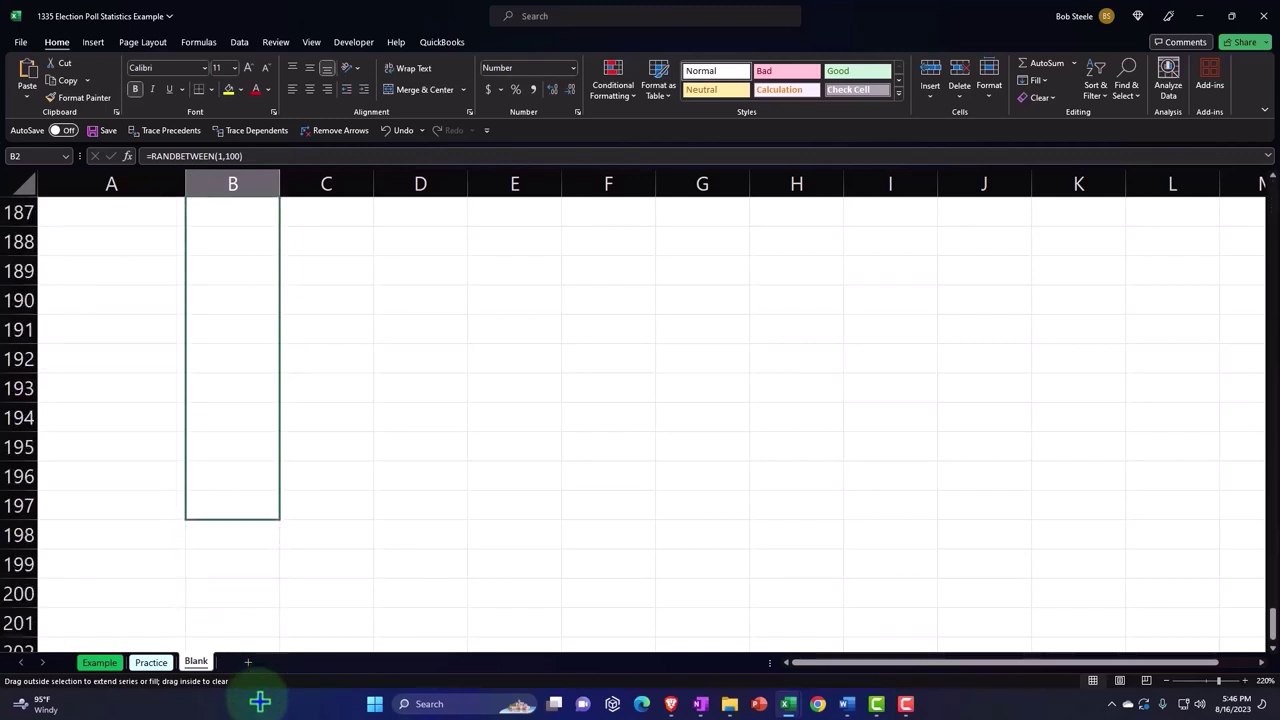
left_click_drag(259, 703, 248, 164)
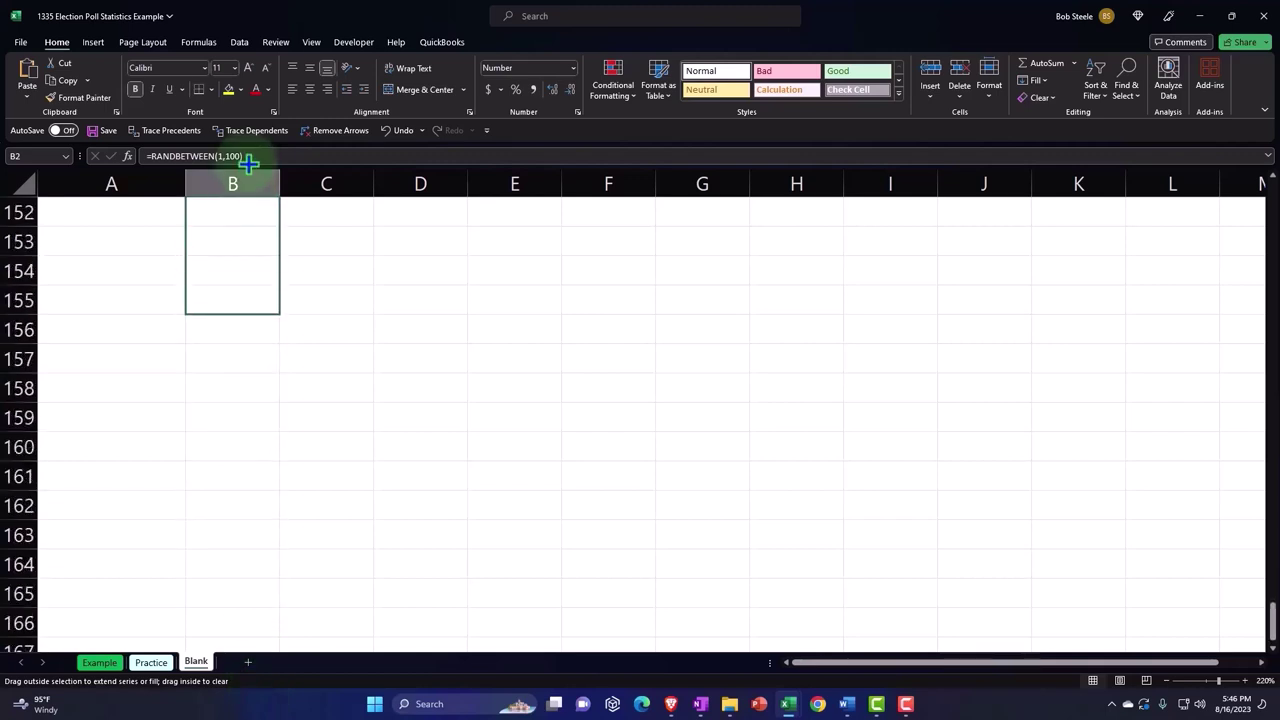
left_click_drag(248, 164, 237, 316)
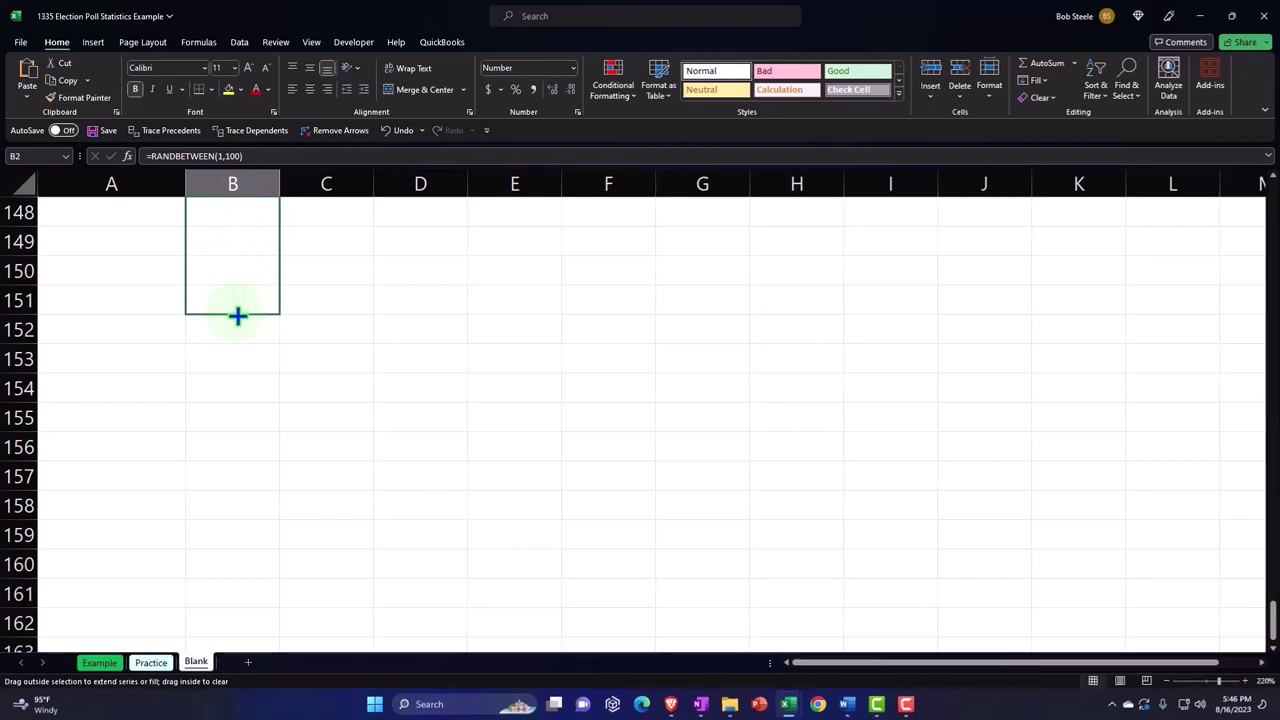
left_click_drag(239, 318, 240, 319)
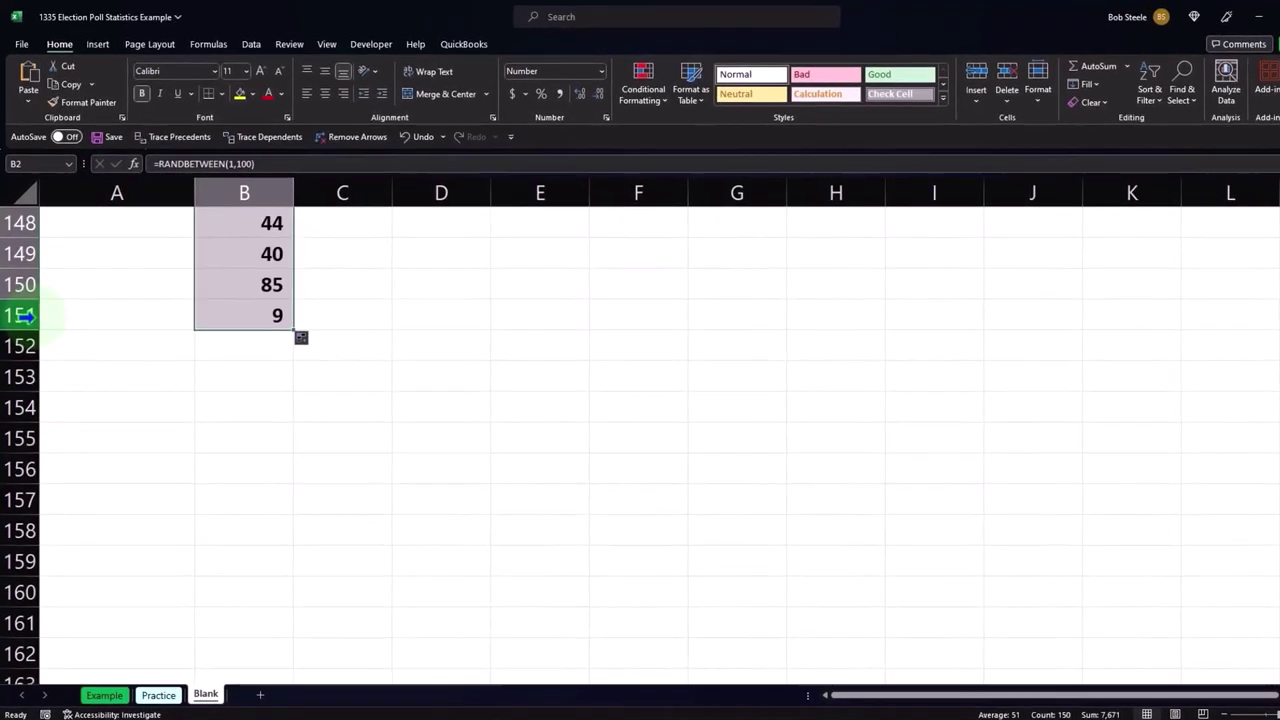
scroll(255, 437, "up", 5)
scroll(255, 437, "up", 9)
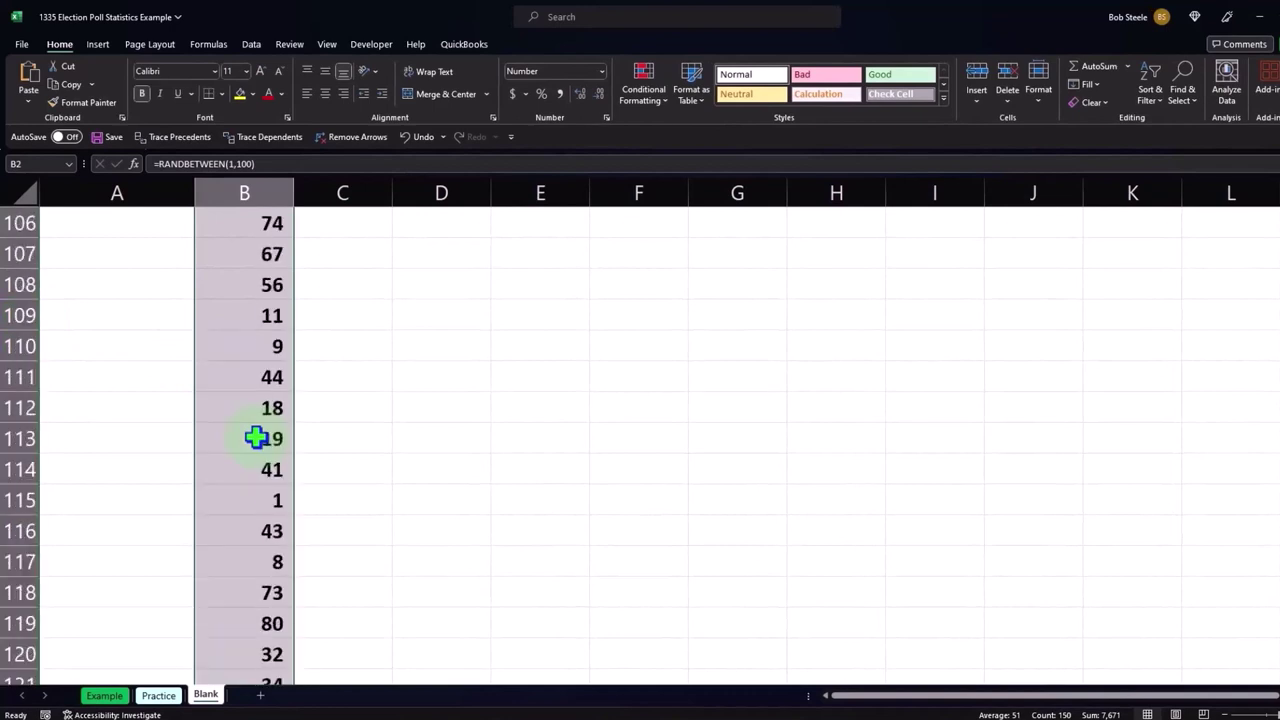
scroll(255, 437, "up", 9)
scroll(256, 437, "up", 8)
scroll(256, 437, "up", 11)
scroll(256, 437, "up", 7)
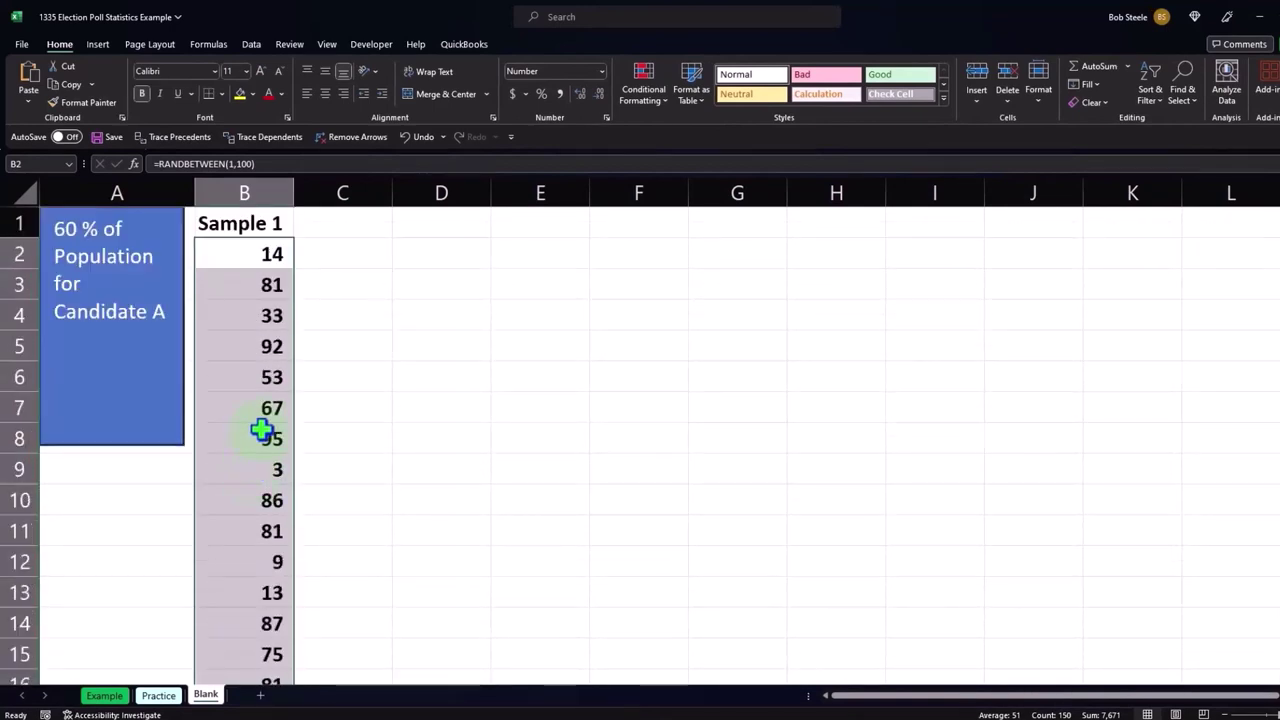
Step: Type 'Sample 2' in C1 and extend the header series across to Sample 10 in K1
left_click(330, 224)
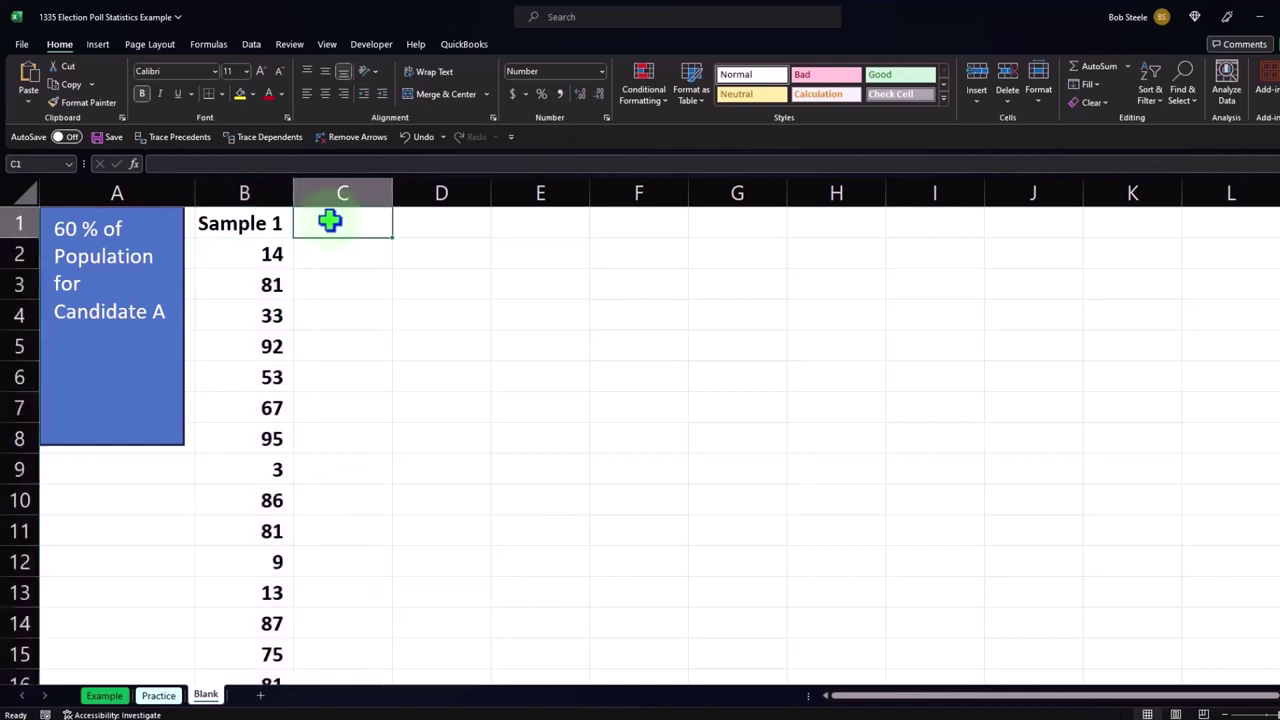
type("Sam")
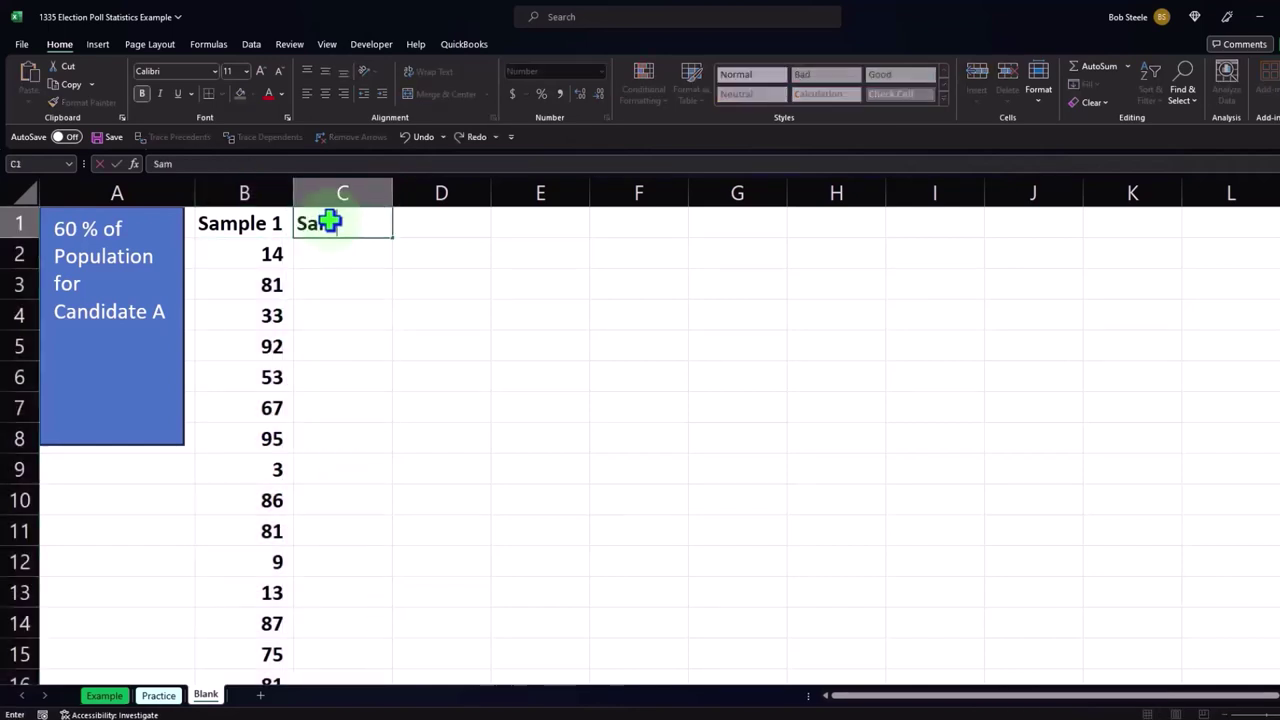
type("ple 2")
key("Return")
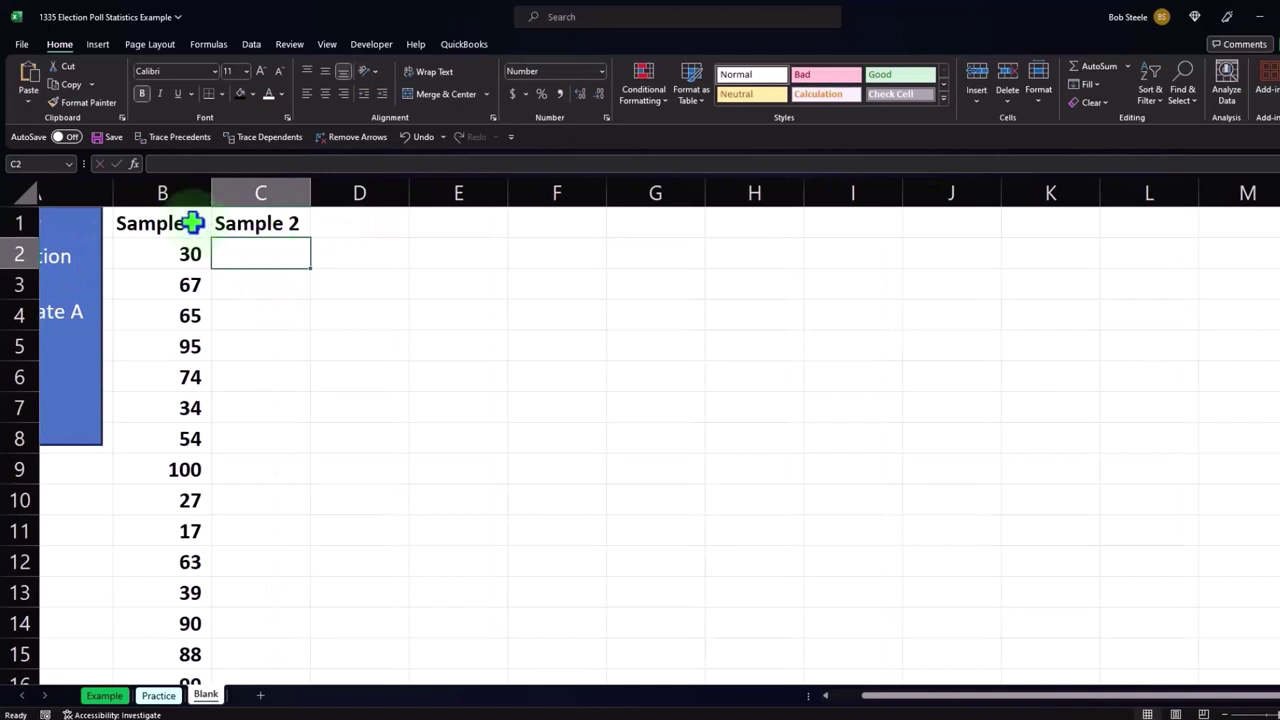
left_click_drag(191, 220, 227, 223)
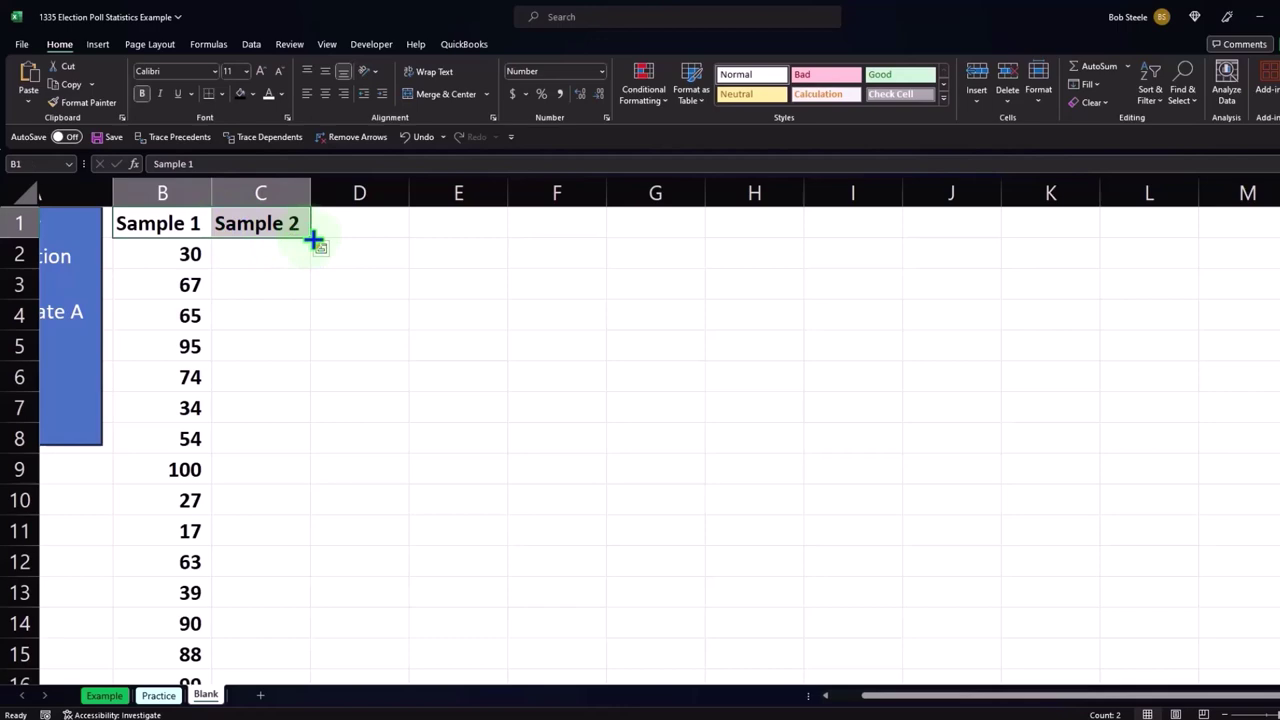
mouse_move(315, 241)
left_mouse_down()
mouse_move(743, 282)
mouse_move(1260, 266)
mouse_move(1208, 262)
left_mouse_up()
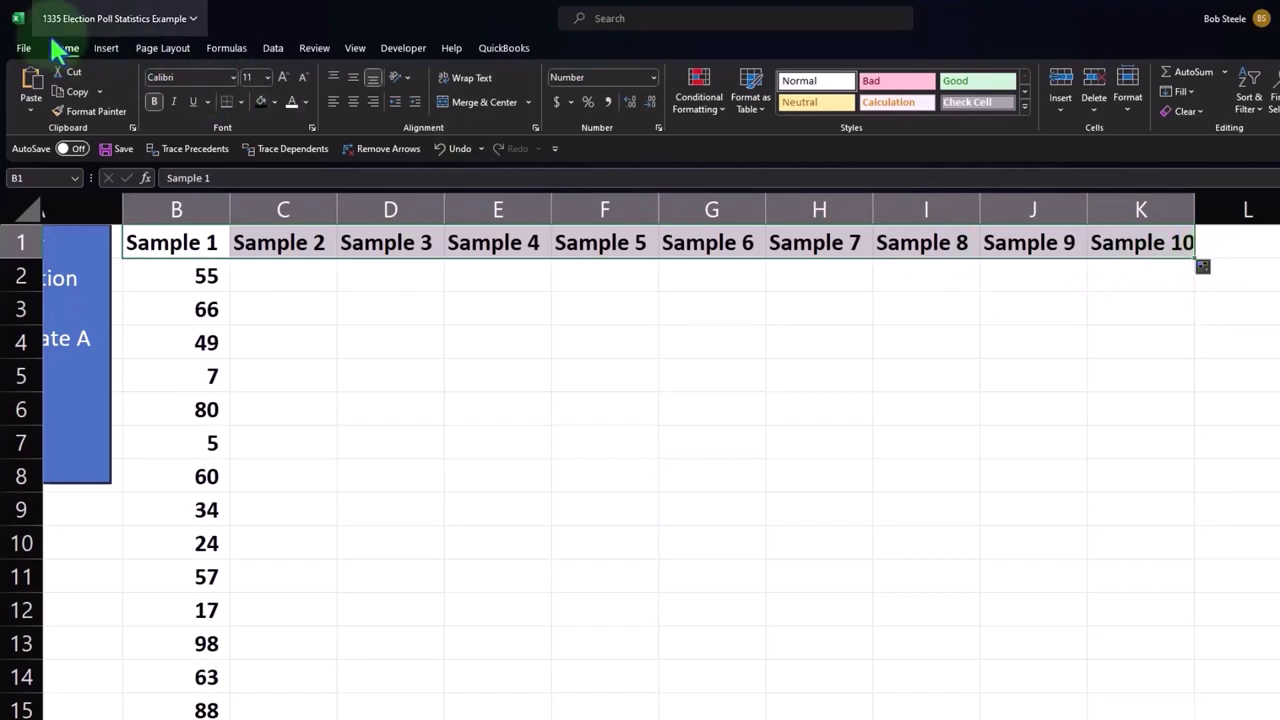
Step: Give the header row a black fill with white, centred, wrapped text
left_click(274, 103)
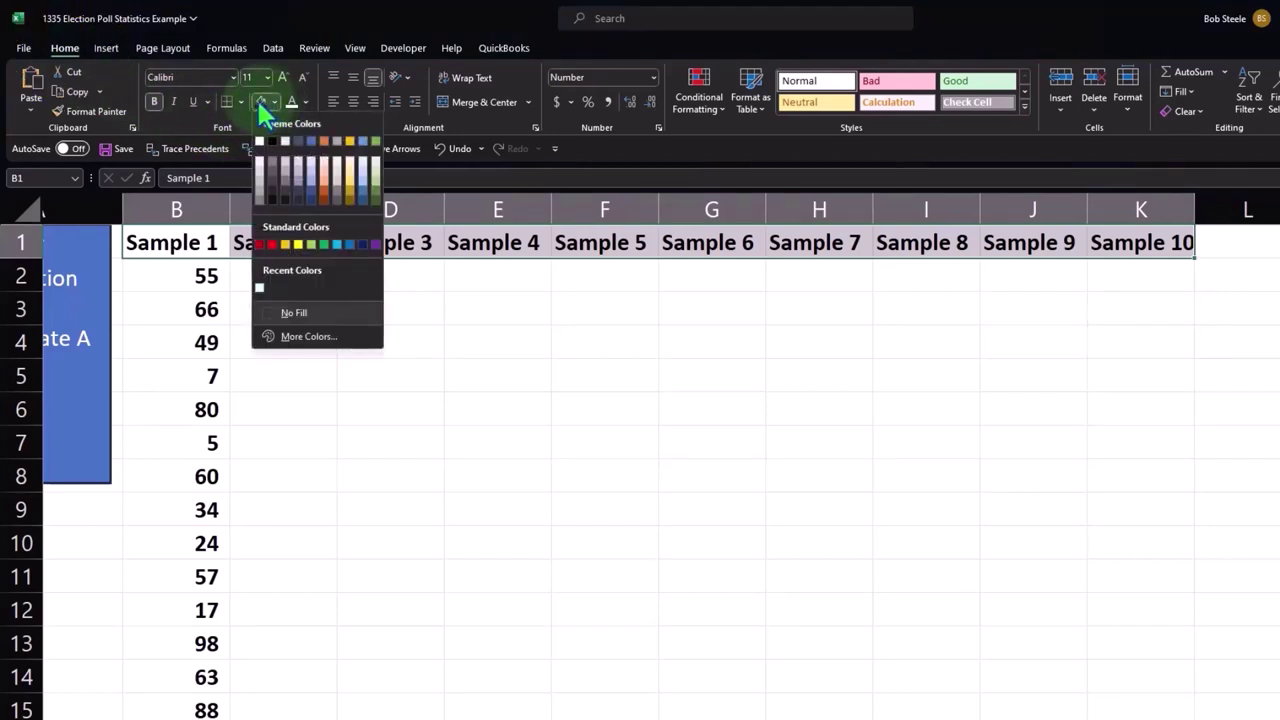
left_click(272, 141)
left_click(305, 102)
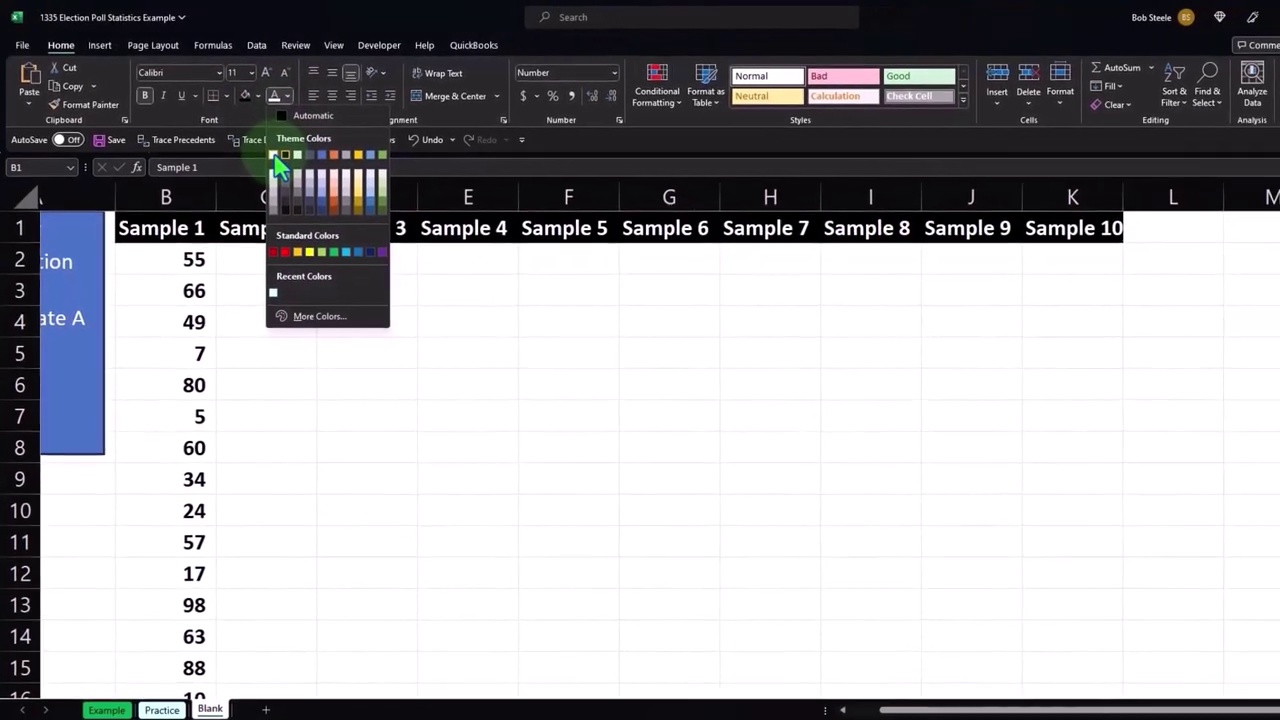
left_click(285, 160)
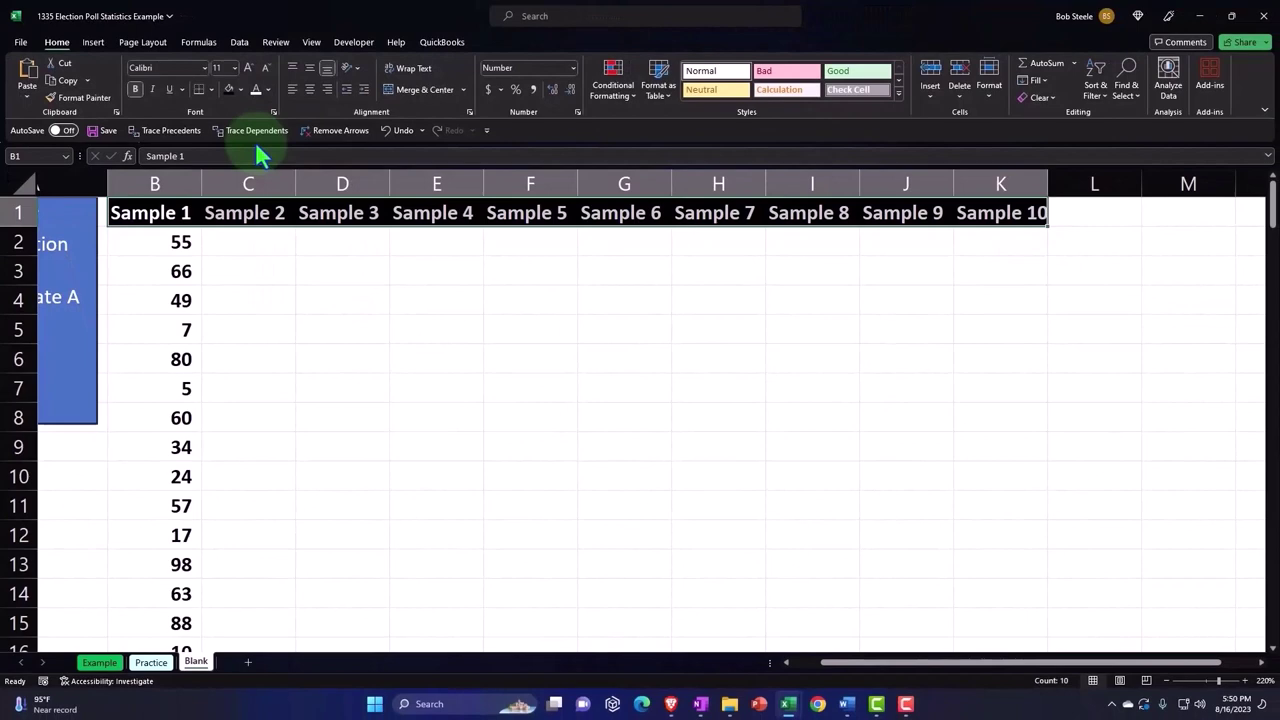
left_click(311, 90)
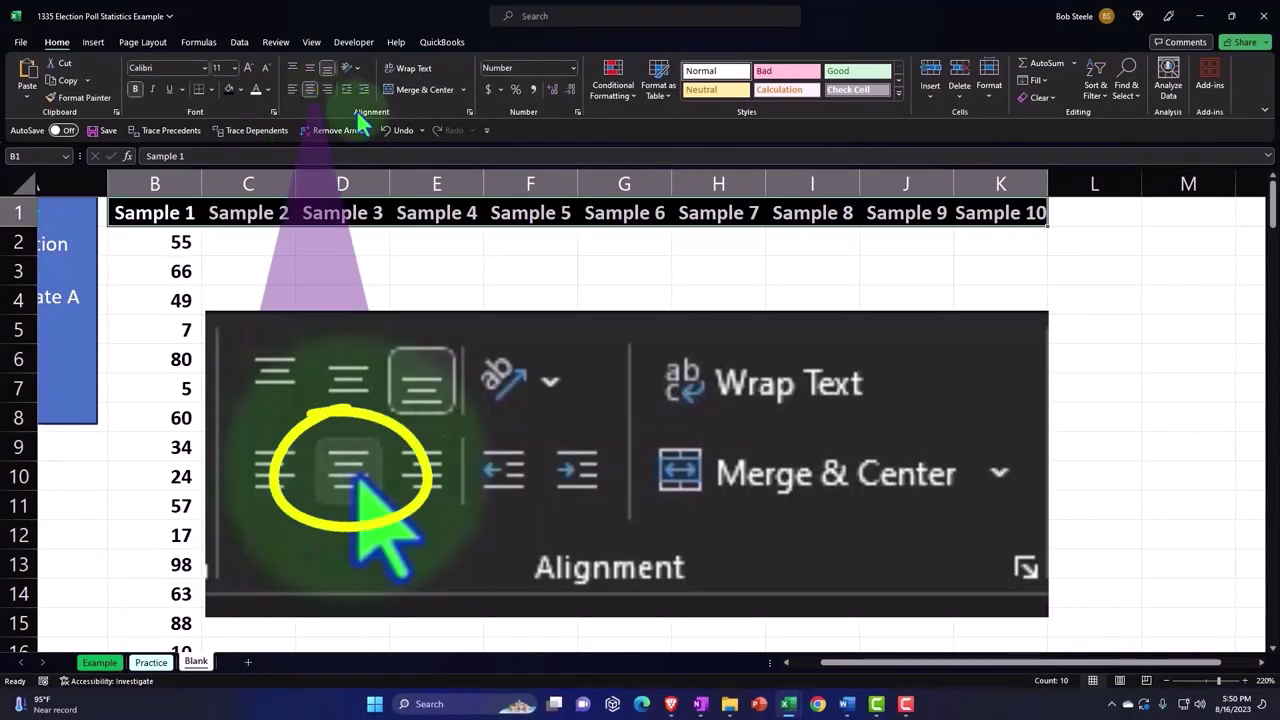
left_click(428, 79)
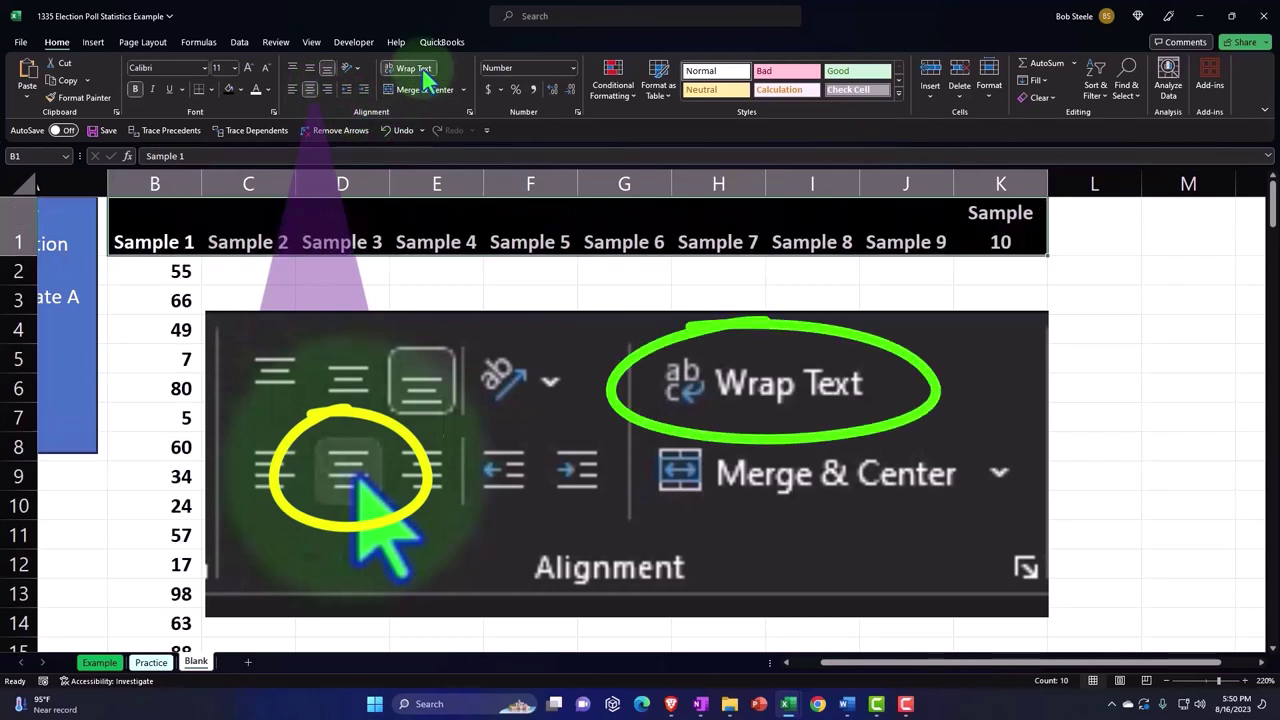
left_click(530, 358)
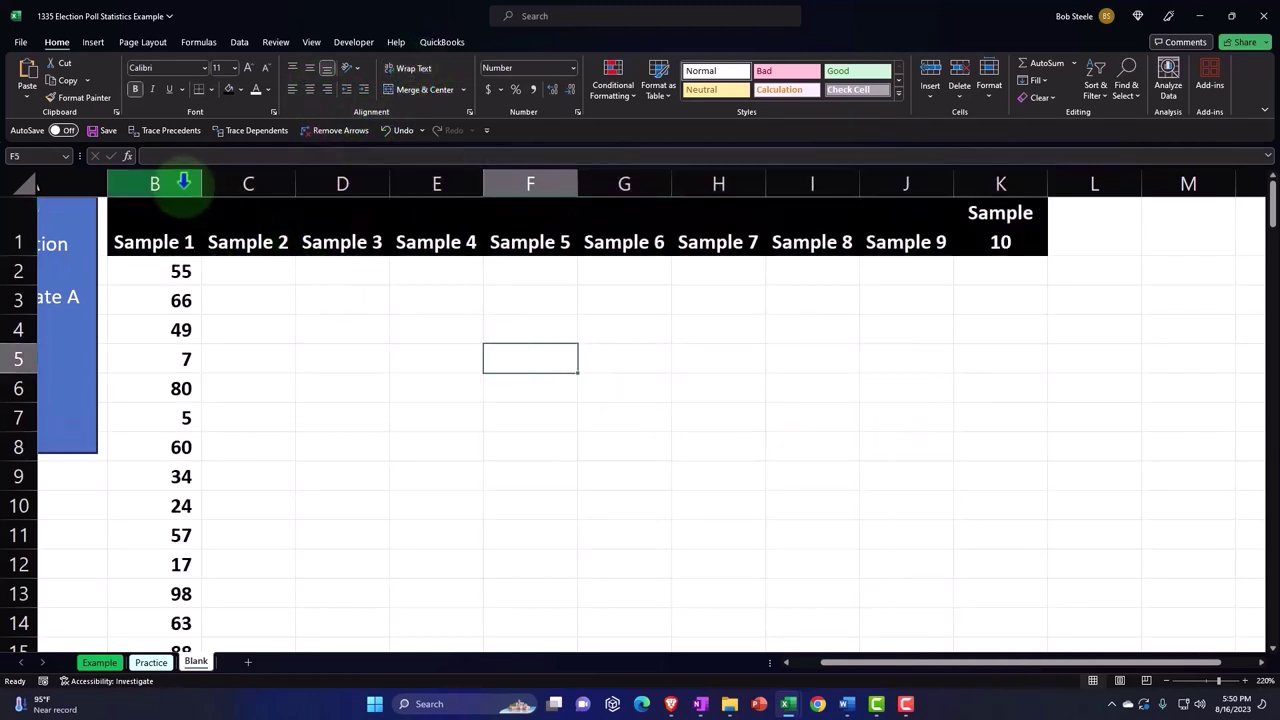
Step: Narrow columns B through K together to one equal width
left_click_drag(184, 180, 978, 178)
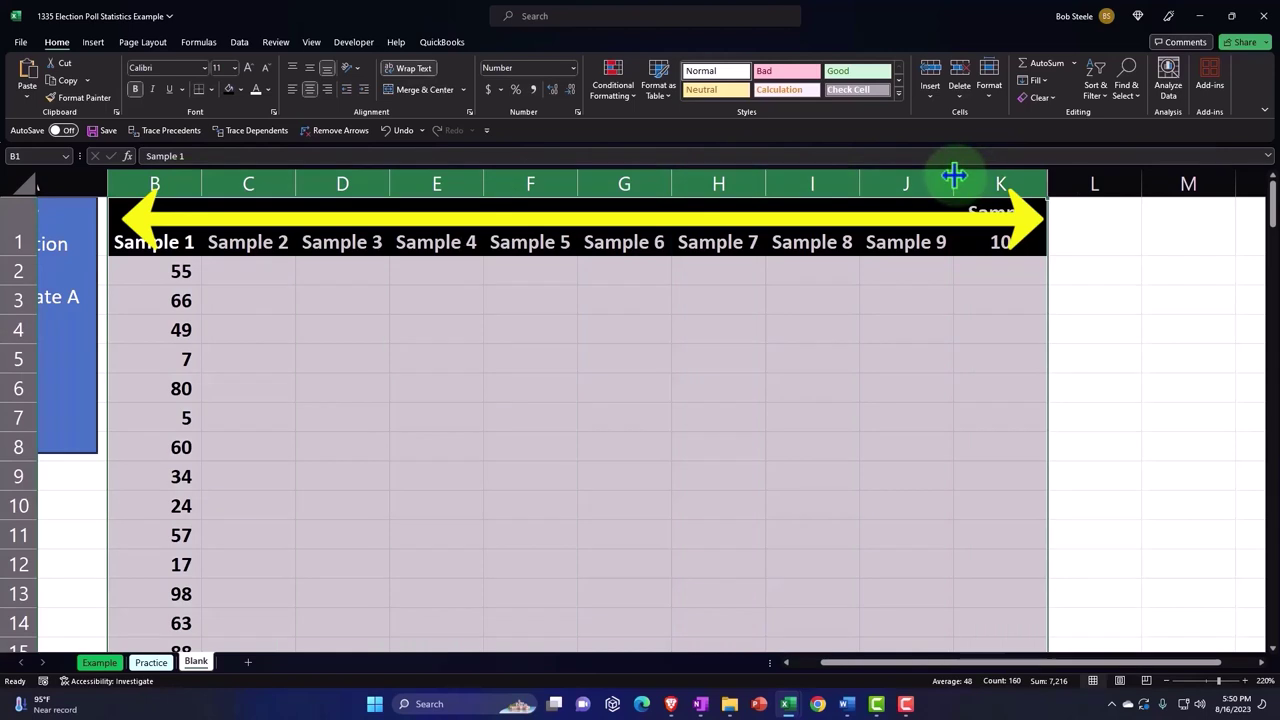
left_click_drag(953, 176, 938, 178)
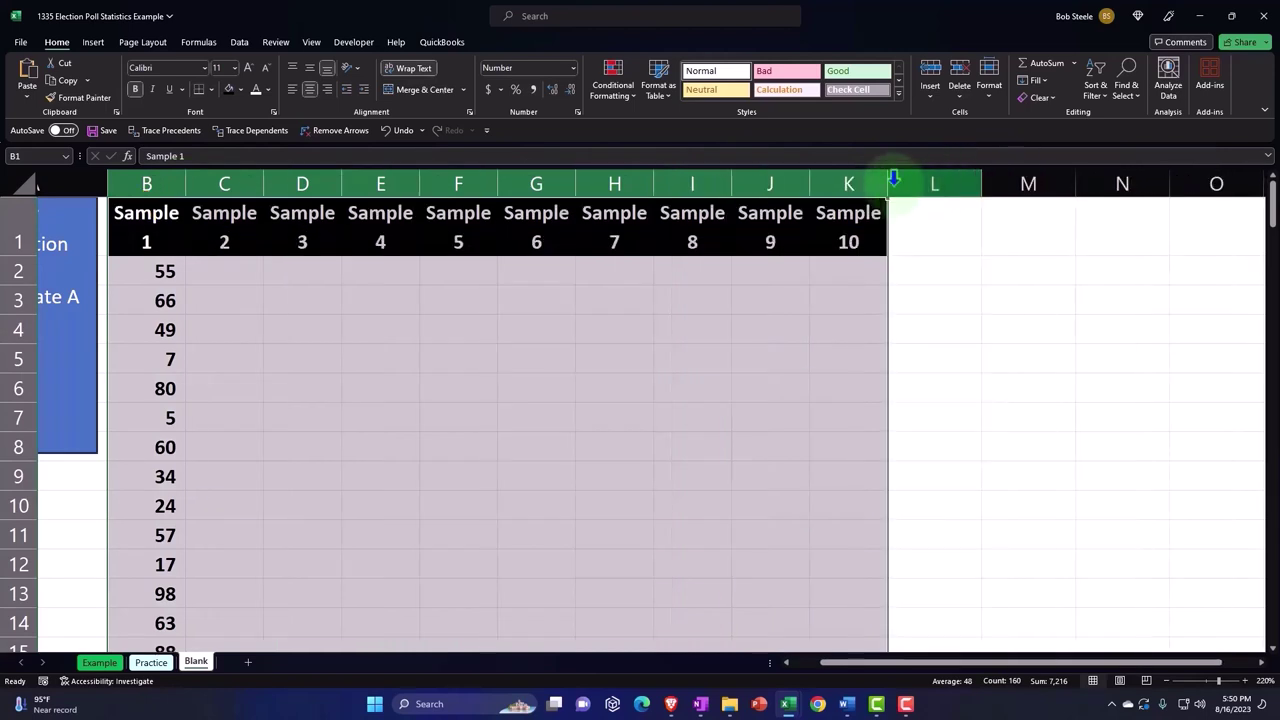
left_click_drag(888, 183, 889, 183)
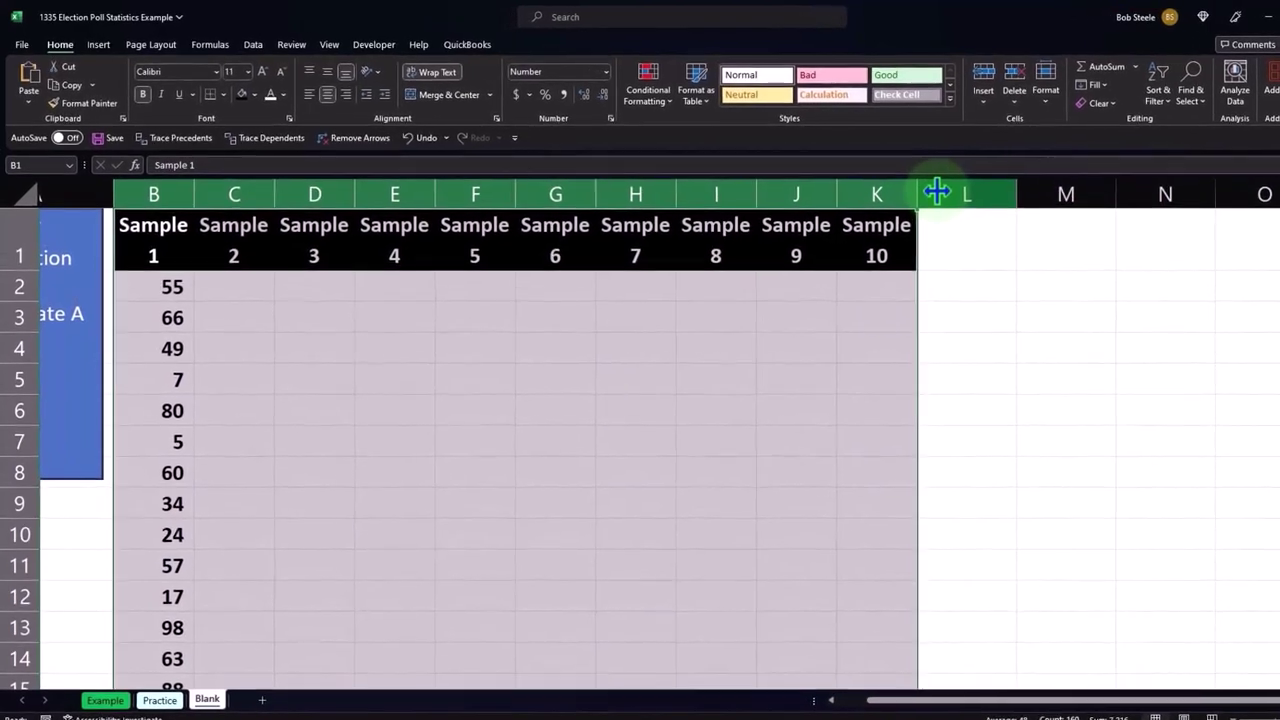
left_click(307, 378)
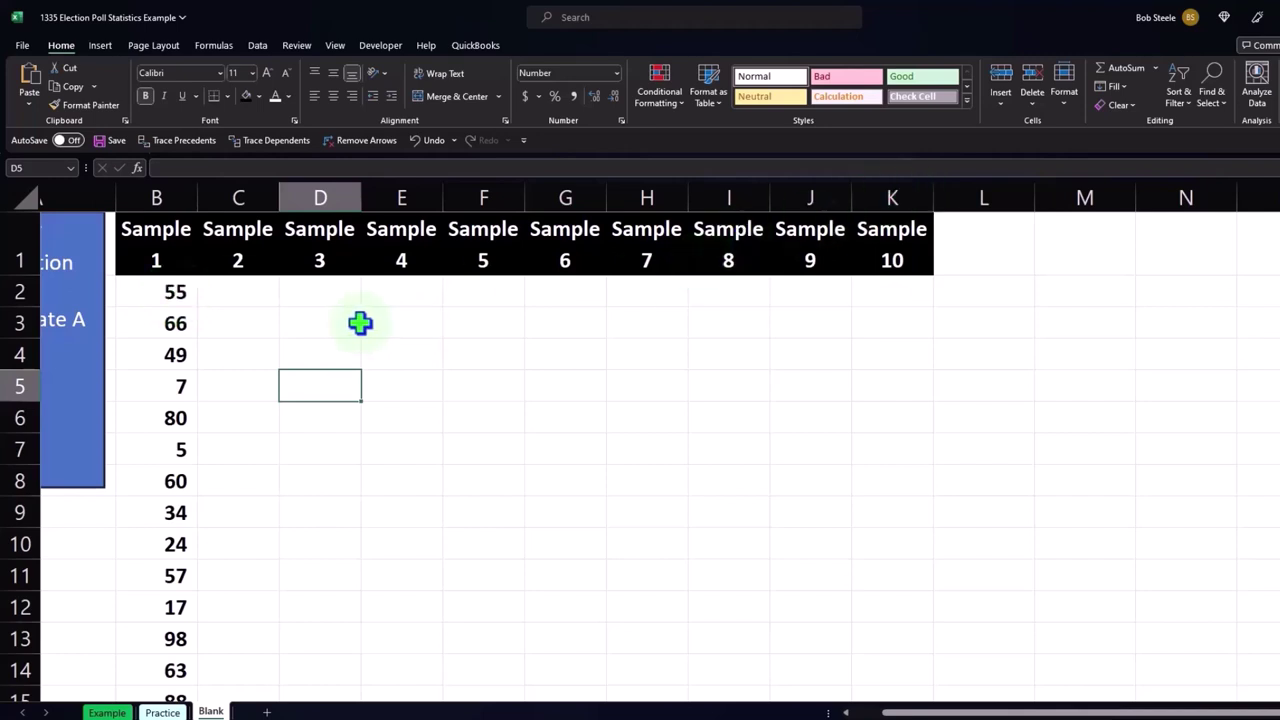
Step: Copy the B2:B151 RANDBETWEEN(1,100) formulas across to columns C through K
mouse_move(177, 292)
left_mouse_down()
mouse_move(157, 639)
mouse_move(290, 655)
left_mouse_up()
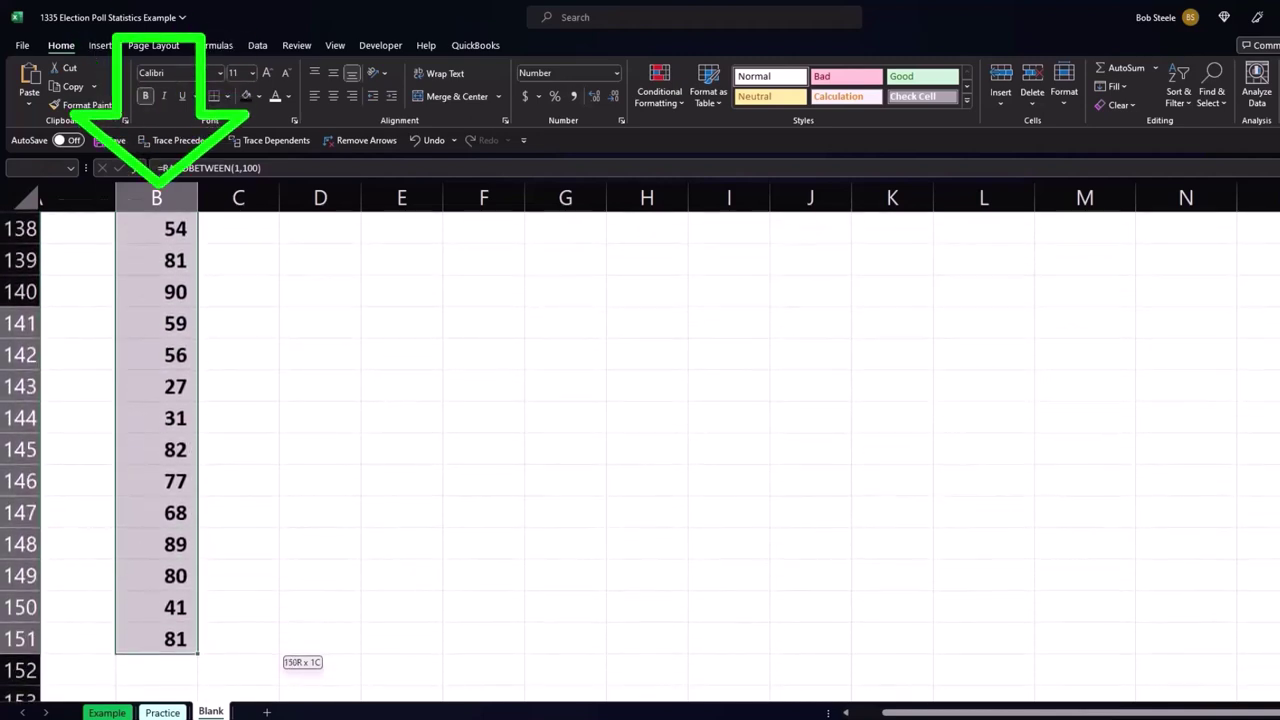
left_click_drag(157, 680, 157, 640)
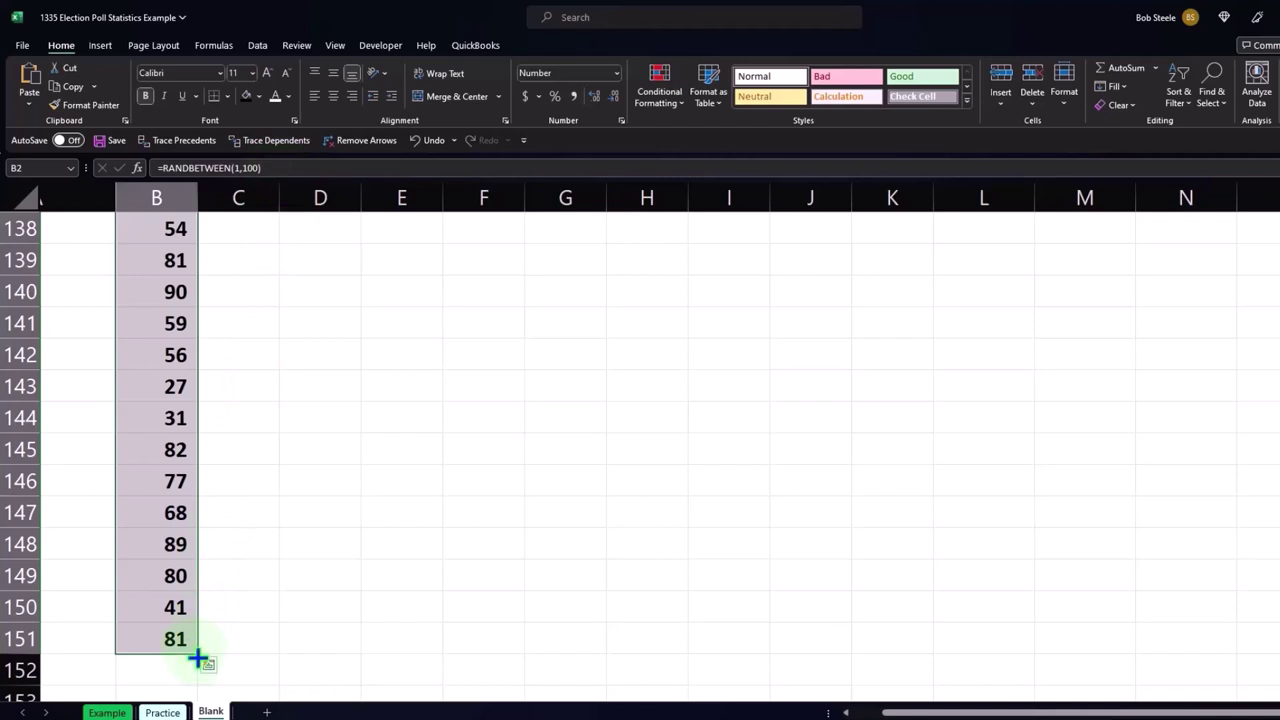
left_click_drag(198, 657, 902, 650)
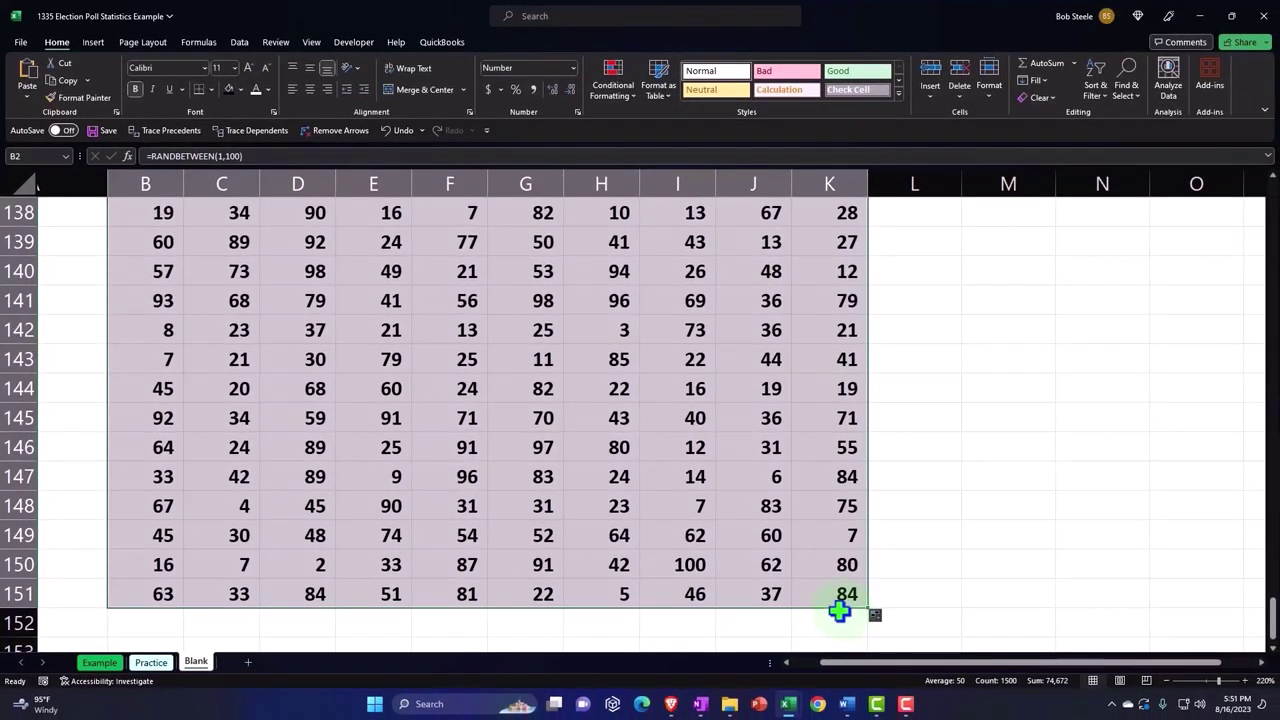
scroll(838, 600, "up", 7)
scroll(835, 580, "up", 9)
scroll(835, 580, "up", 8)
scroll(835, 580, "up", 11)
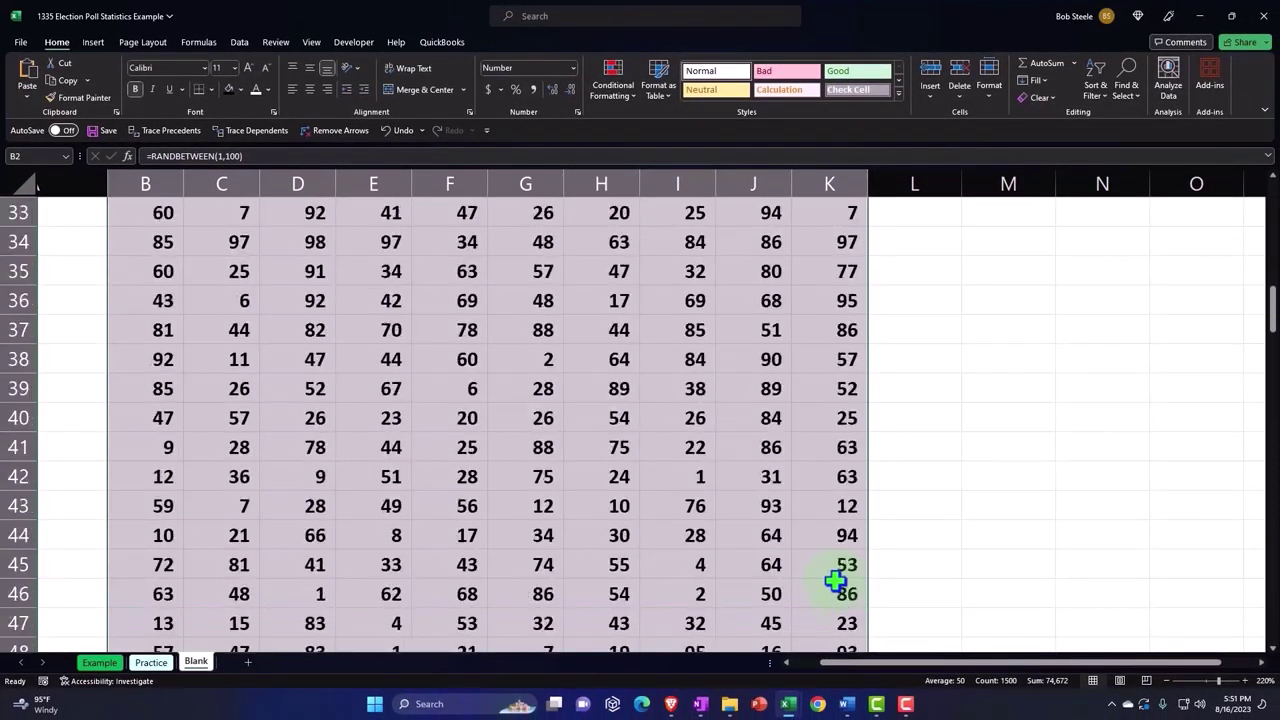
scroll(835, 580, "up", 8)
scroll(835, 580, "up", 3)
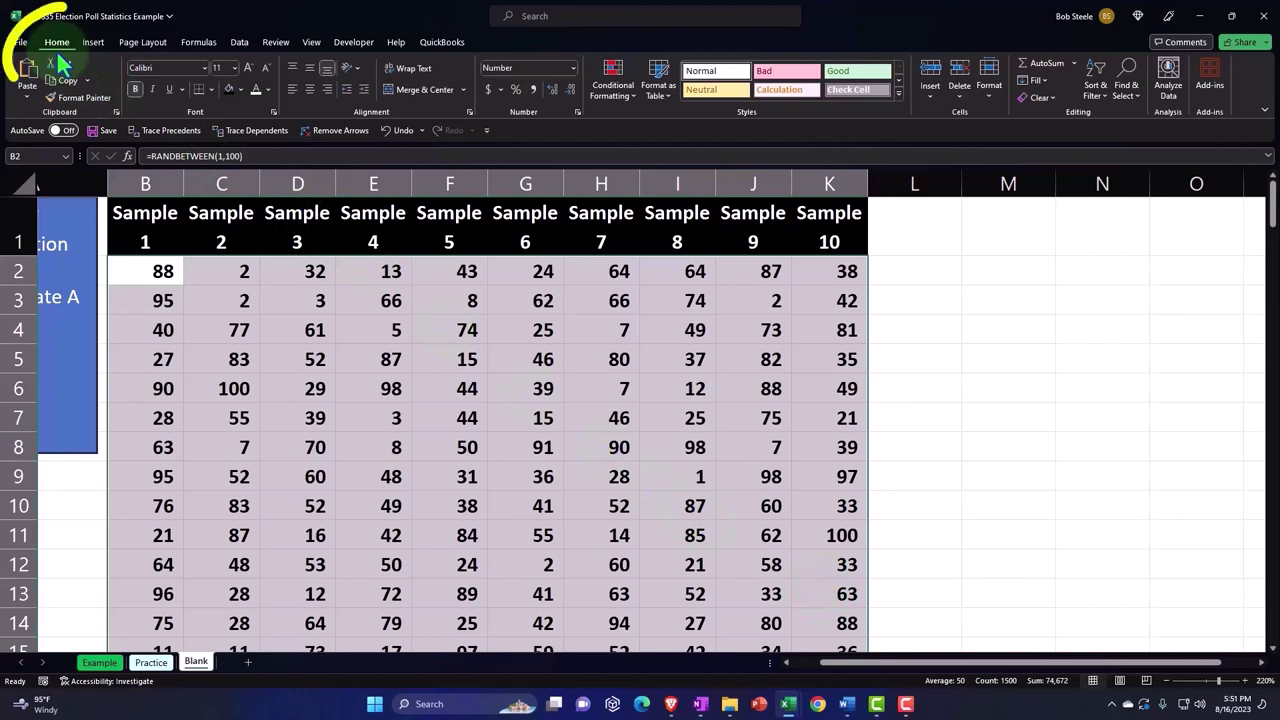
Step: Insert a table over B1:K151 with 'My table has headers' kept checked
left_click(238, 303)
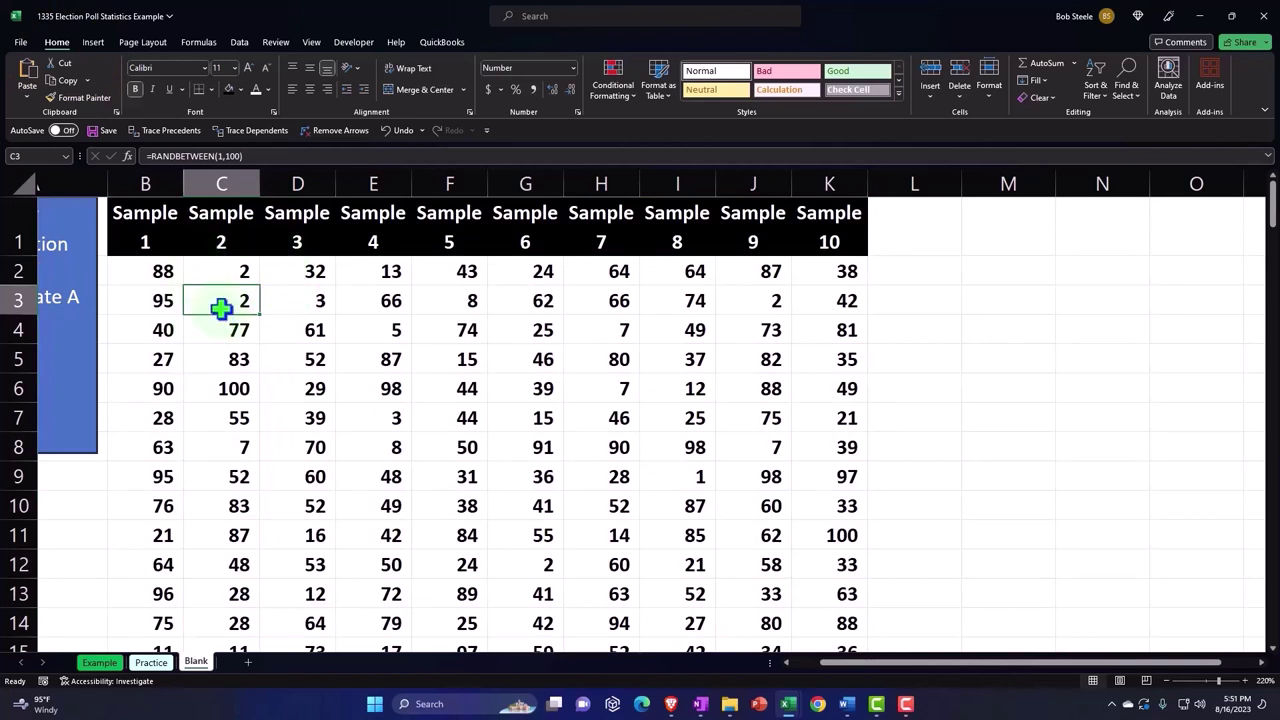
left_click(93, 43)
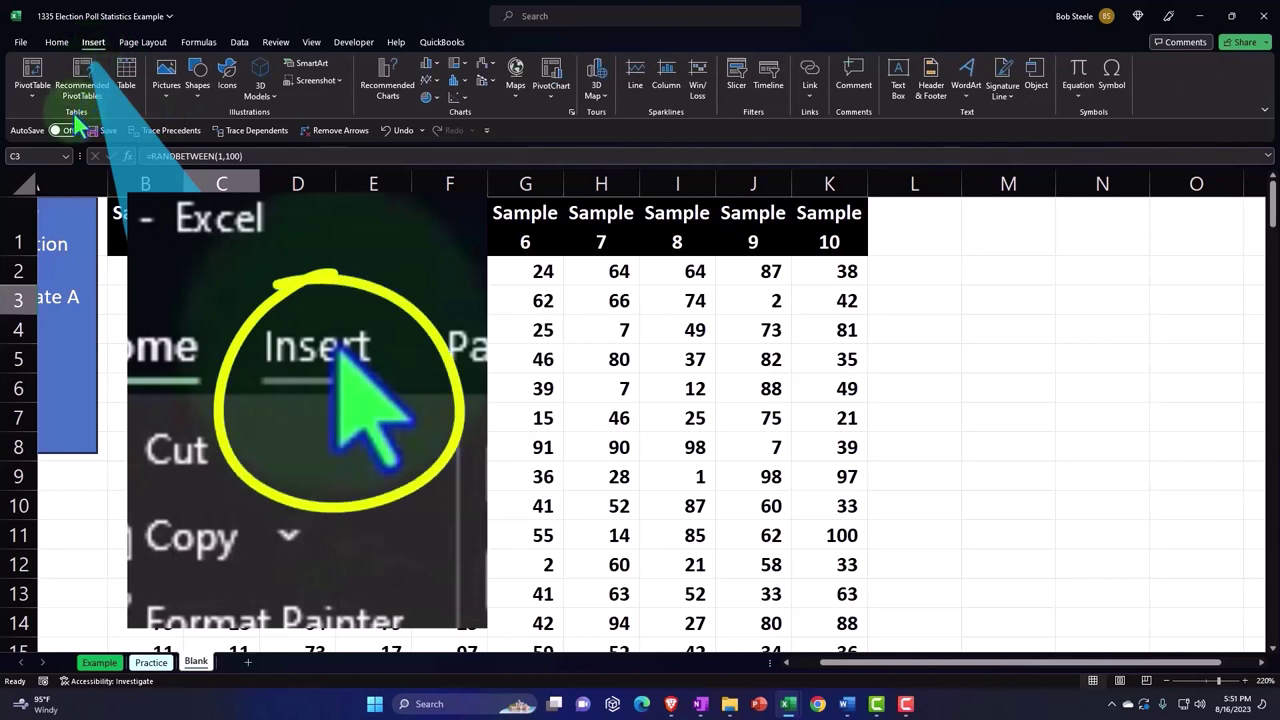
left_click(137, 85)
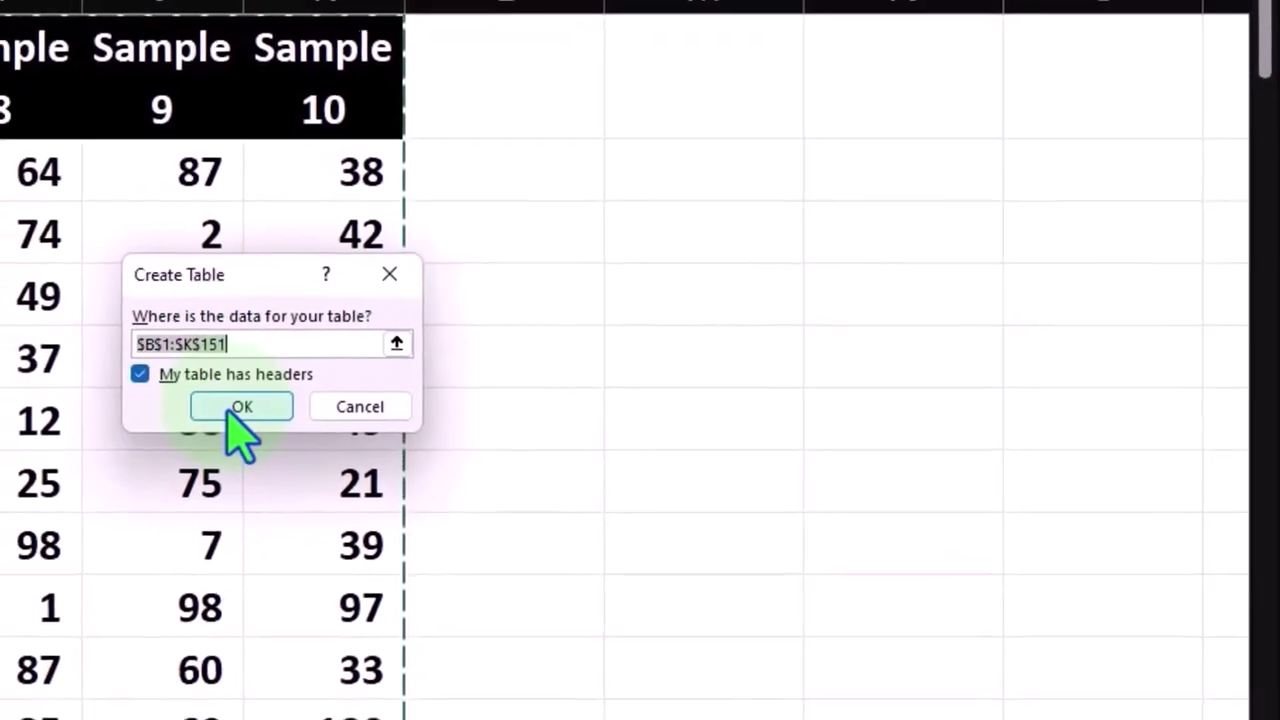
left_click(190, 410)
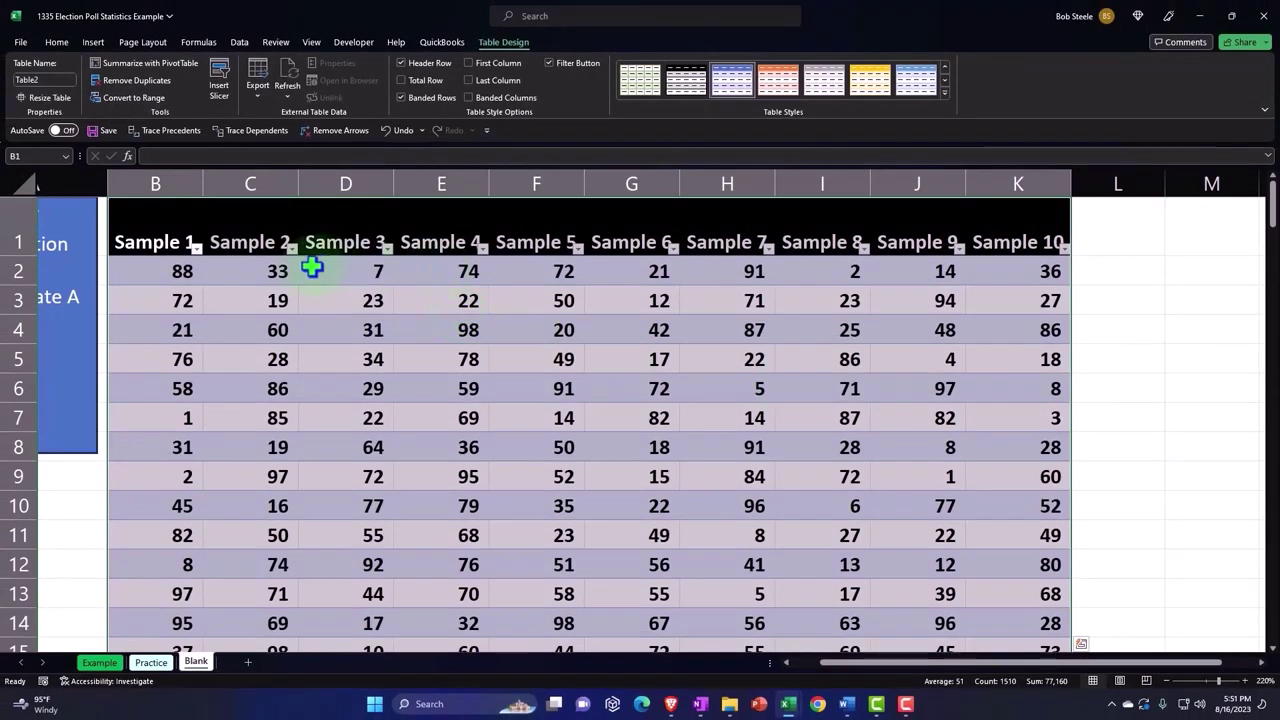
Step: Narrow table columns B–K slightly and re-enter formulas in E3, D3 and H4 to regenerate the random values
mouse_move(178, 181)
left_mouse_down()
mouse_move(968, 181)
mouse_move(952, 181)
left_mouse_up()
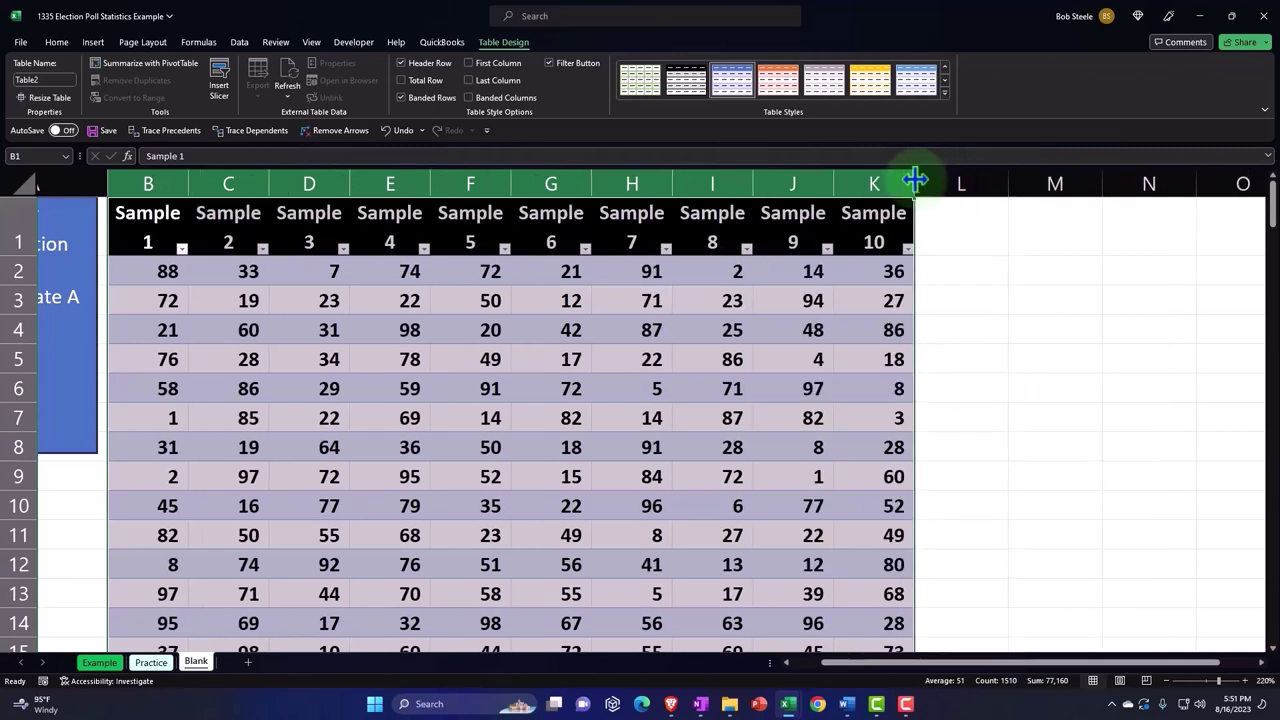
left_click_drag(834, 181, 828, 181)
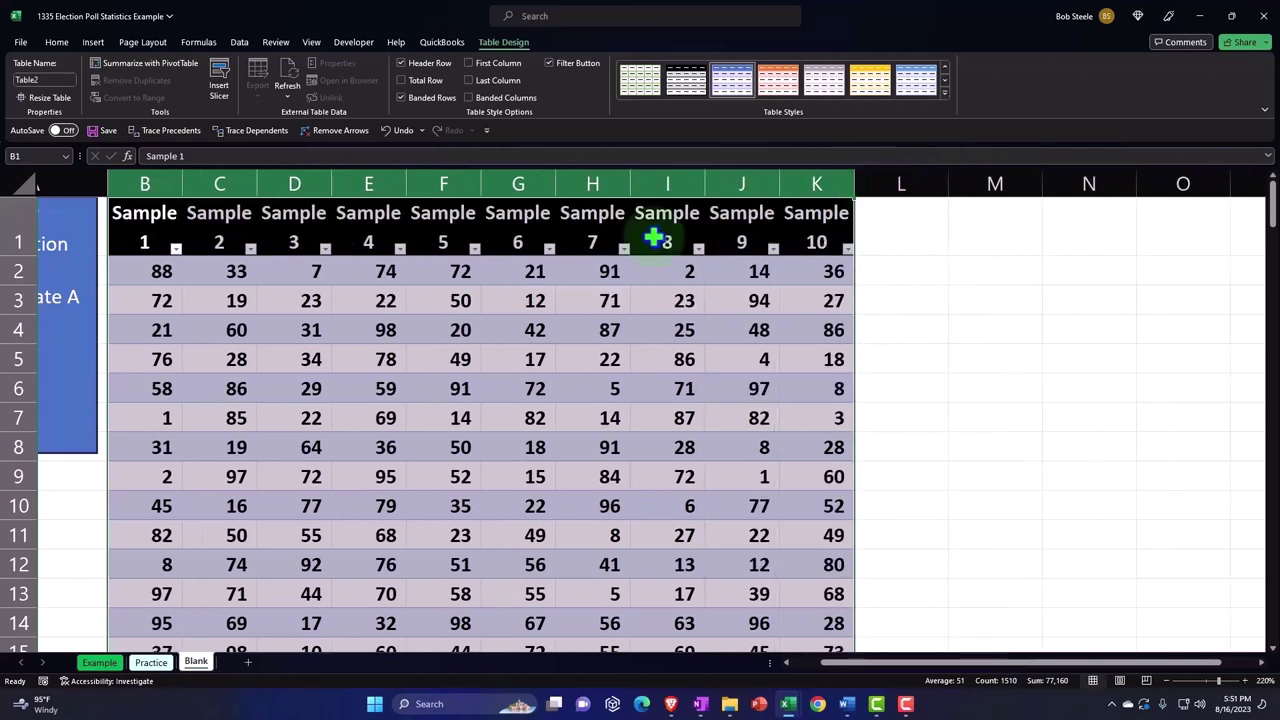
left_click(350, 298)
double_click(350, 298)
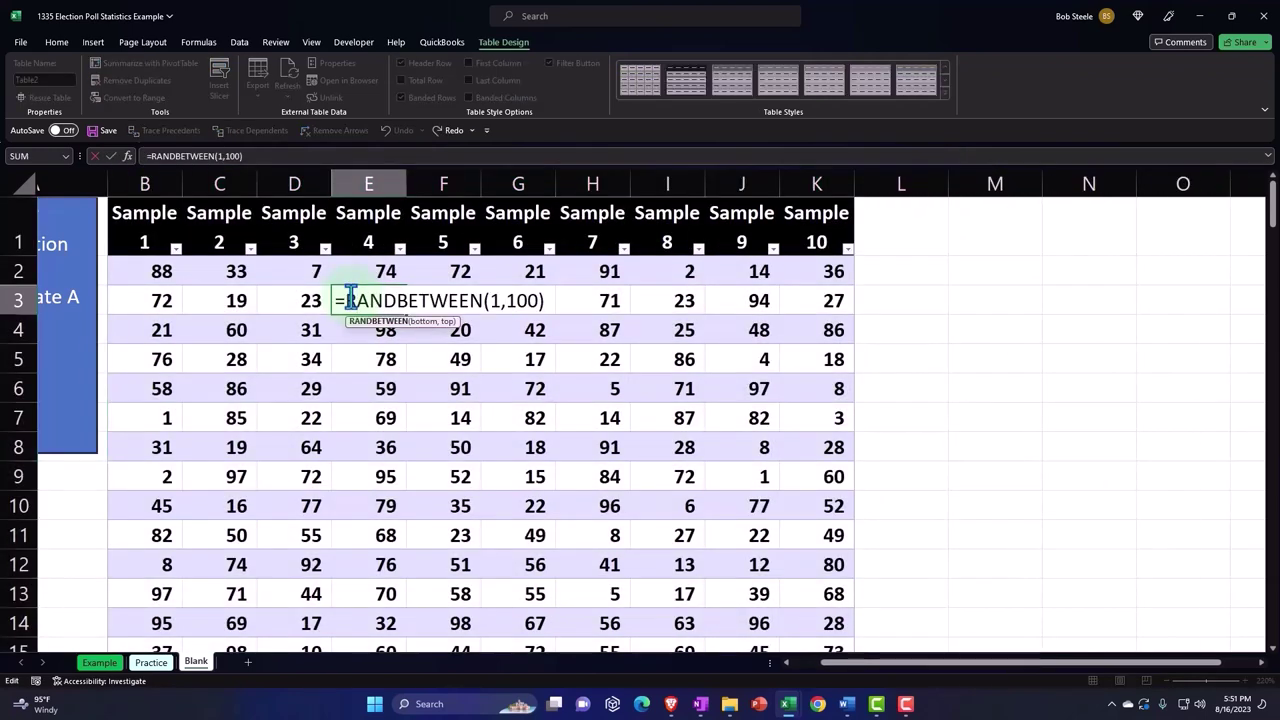
key("Return")
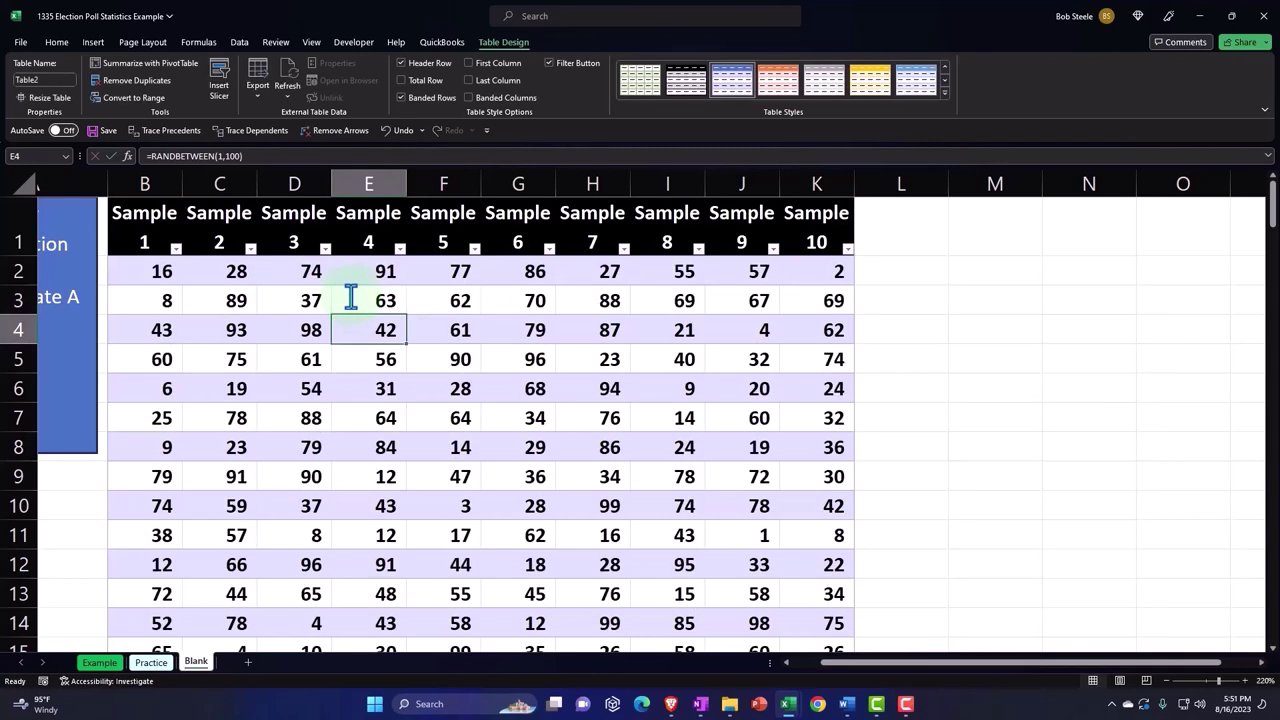
double_click(314, 298)
key("Return")
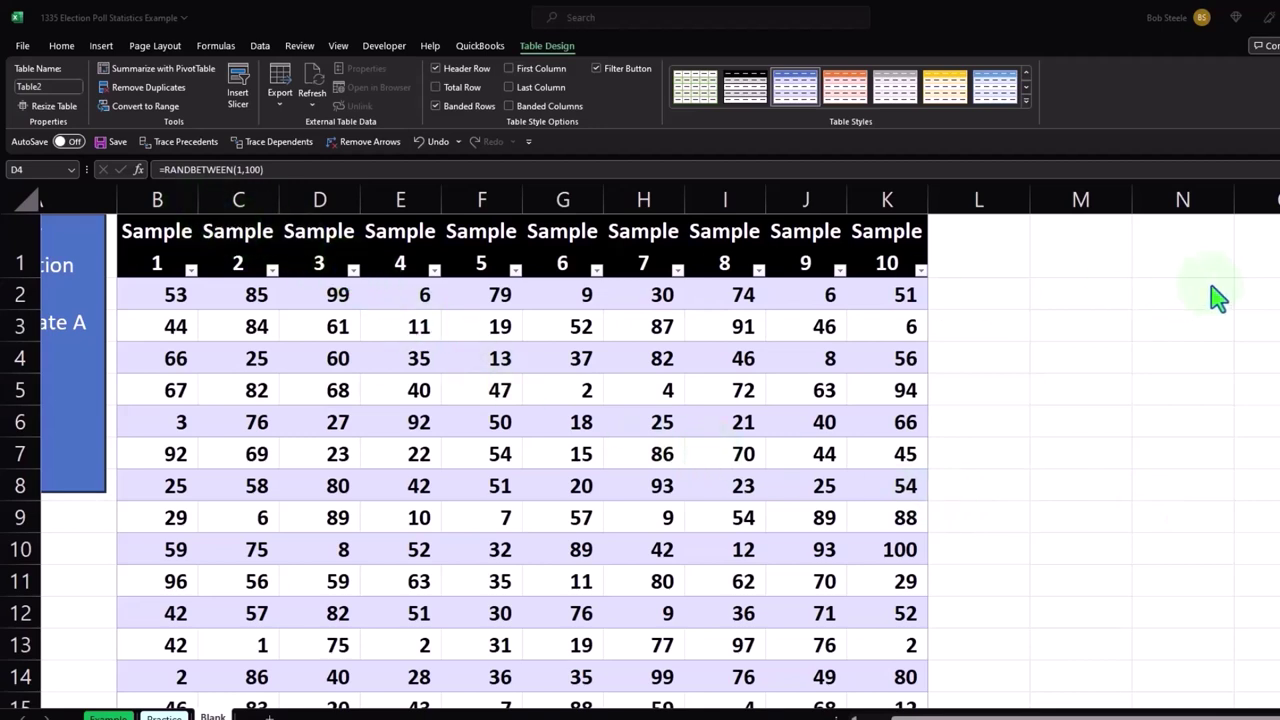
left_click(668, 358)
double_click(668, 358)
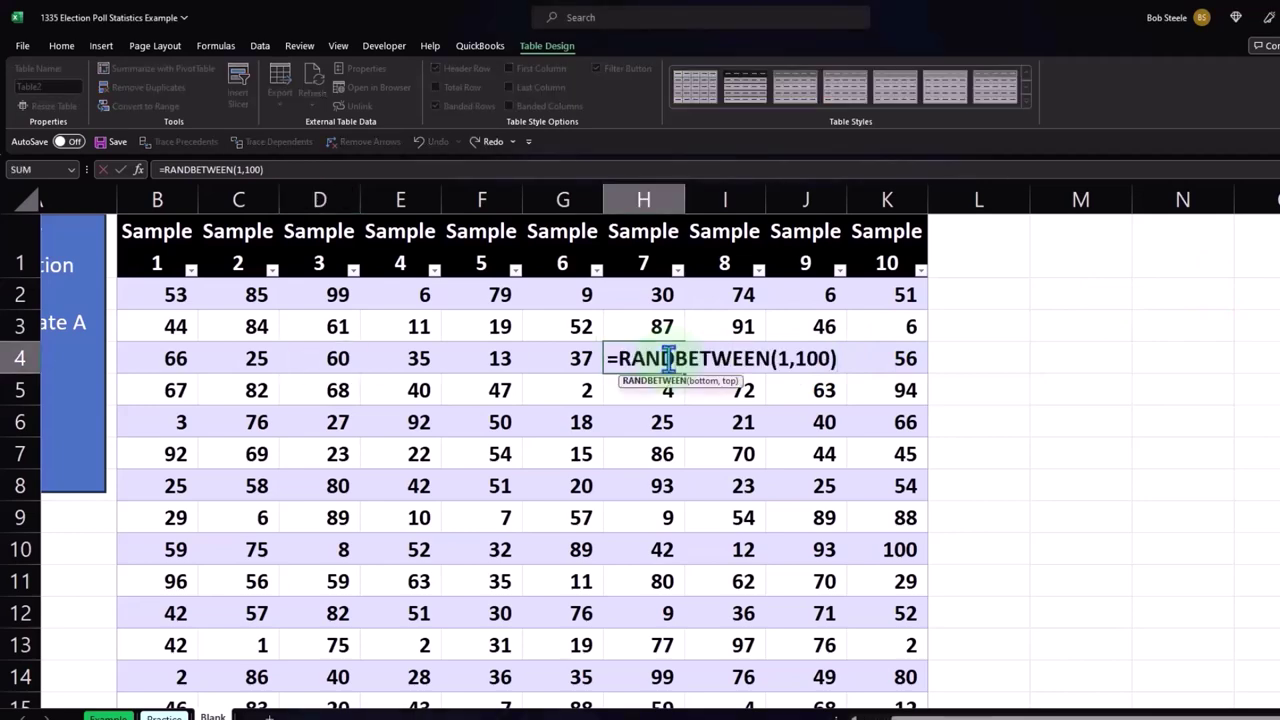
key("Return")
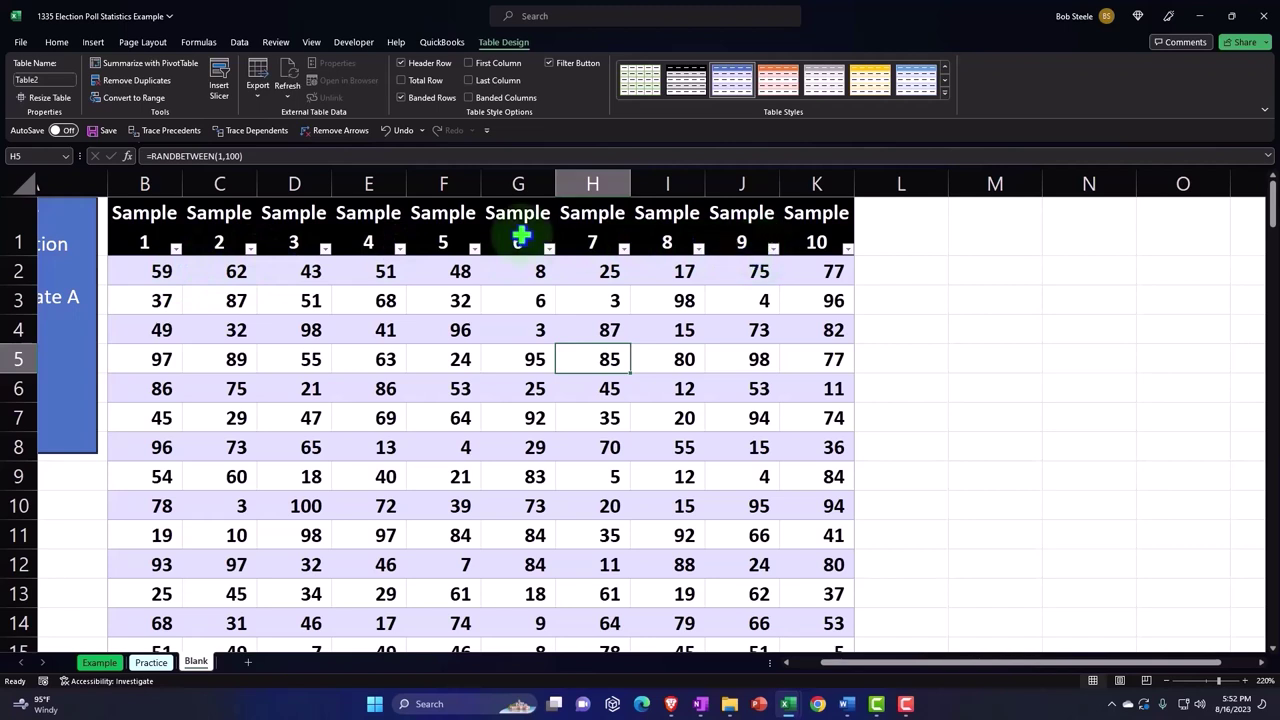
Step: Copy the Sample columns B through K of the table
left_click_drag(144, 181, 785, 226)
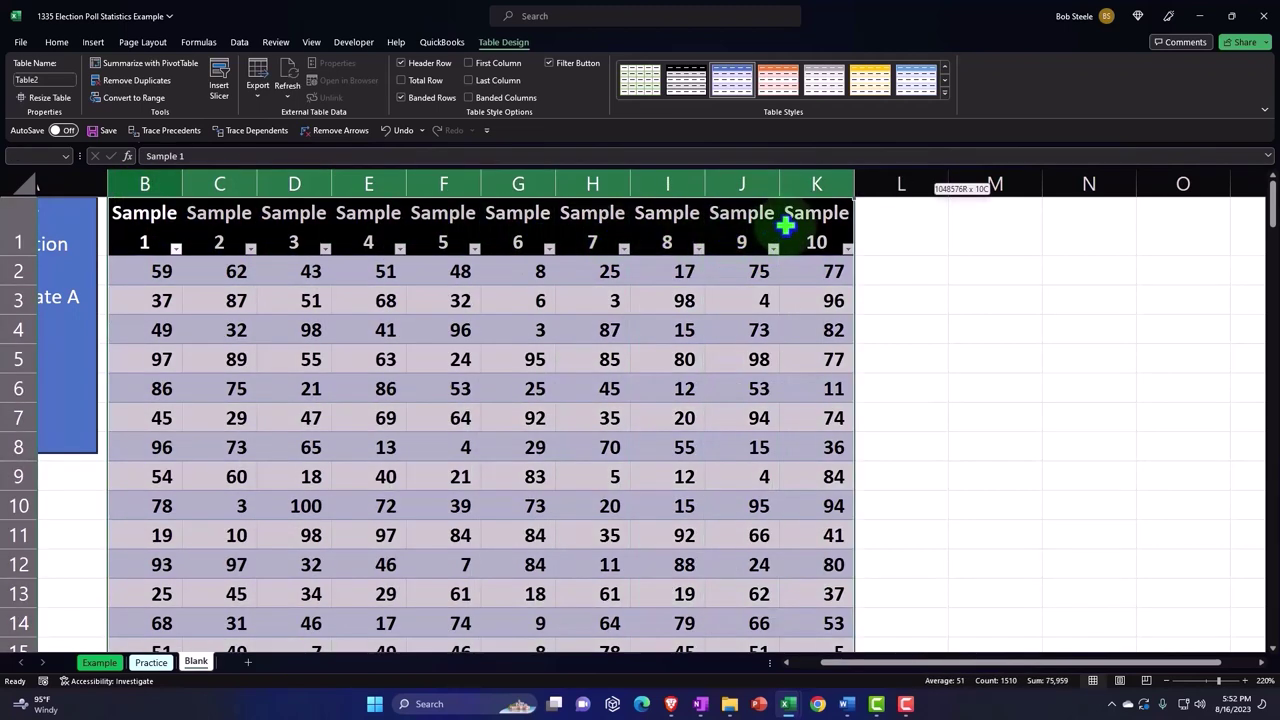
left_click_drag(785, 226, 780, 226)
right_click(760, 322)
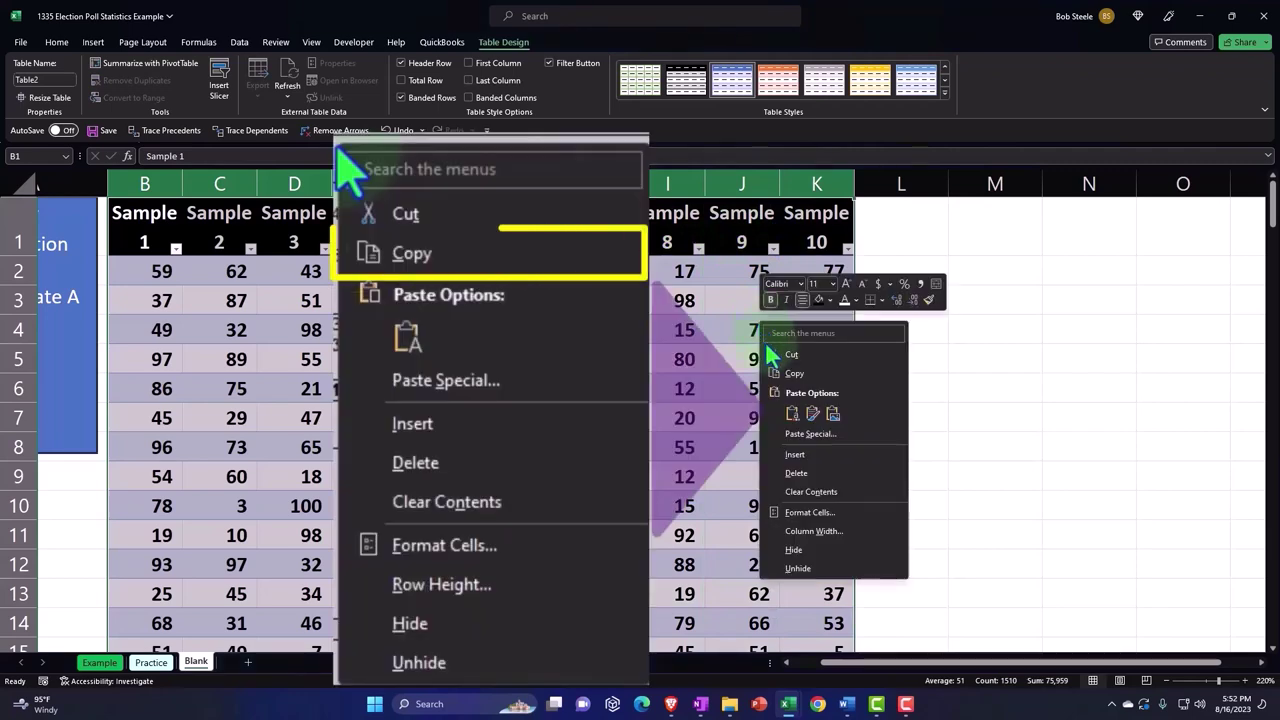
left_click(778, 372)
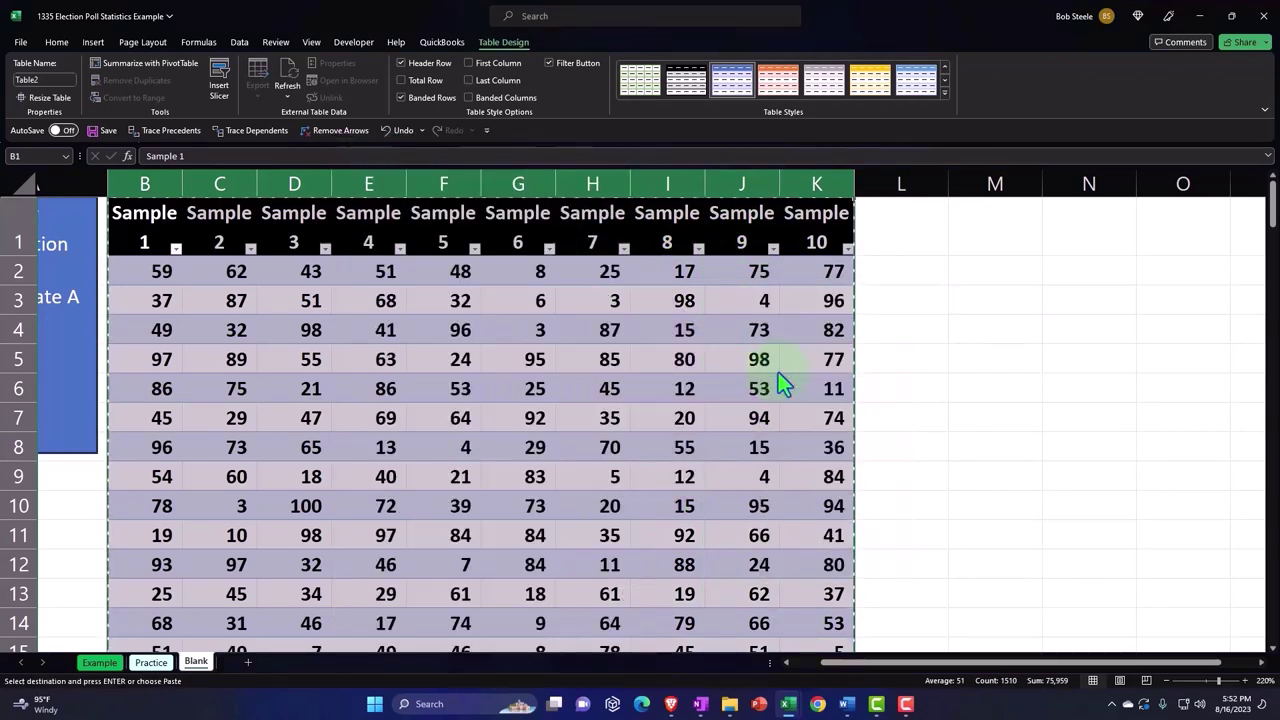
Step: Paste the samples as plain values at N1 and step across the new headers
left_click(968, 242)
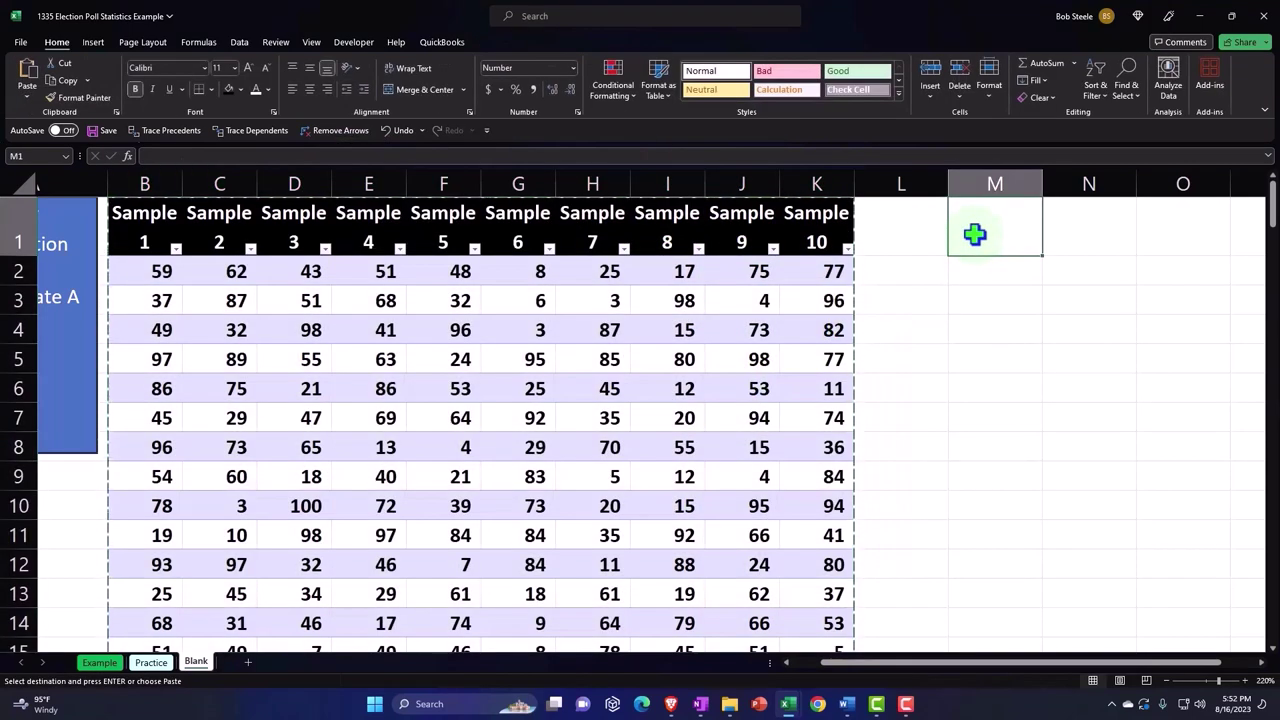
key("Right")
key("Right")
key("Left")
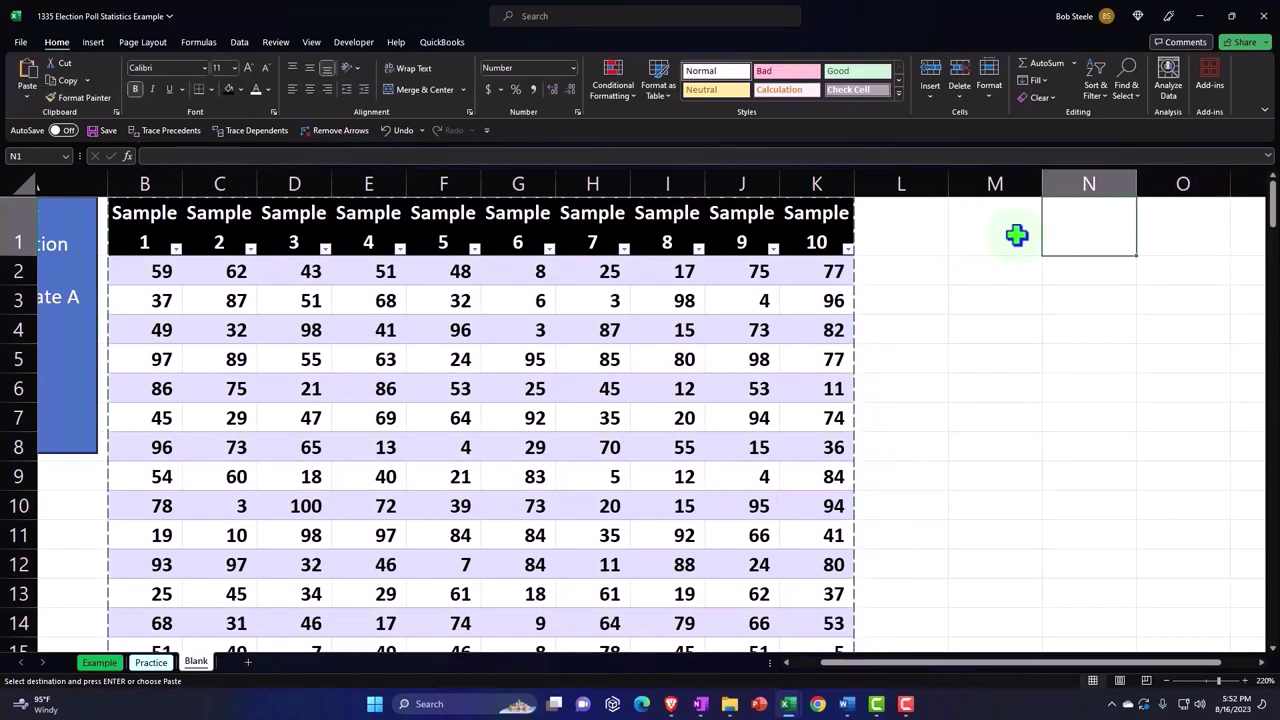
right_click(1080, 214)
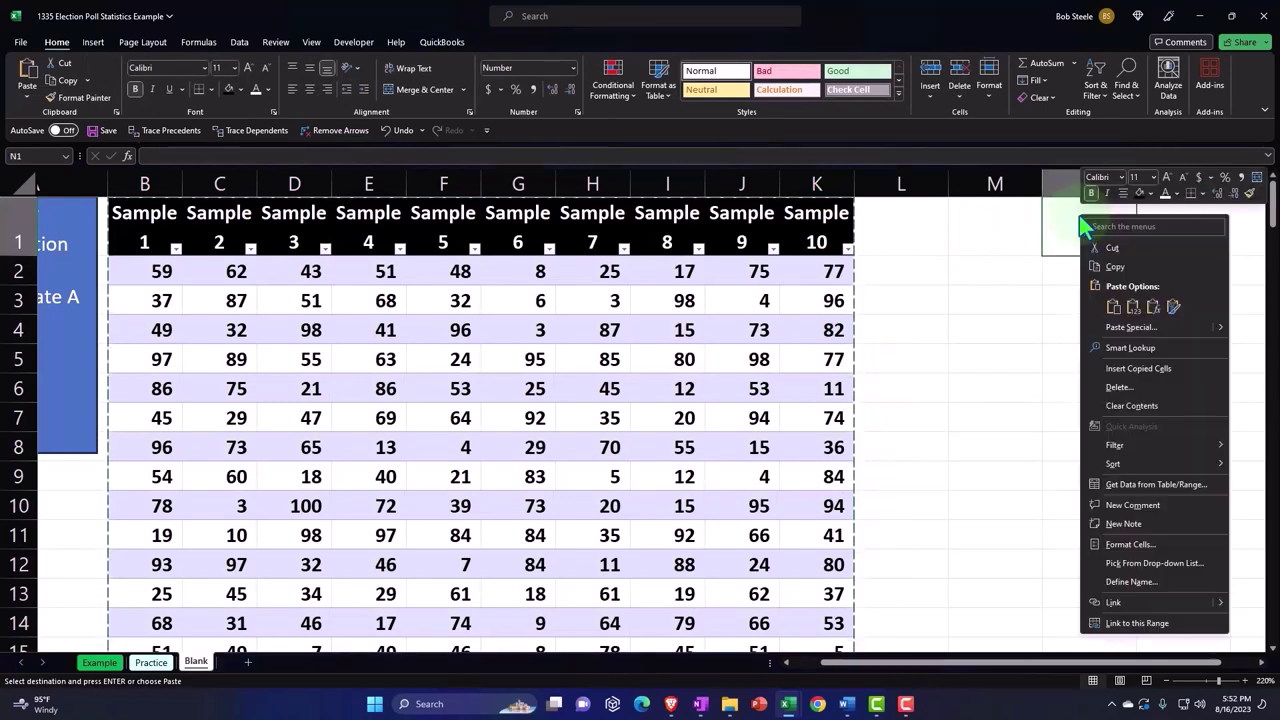
left_click(1131, 310)
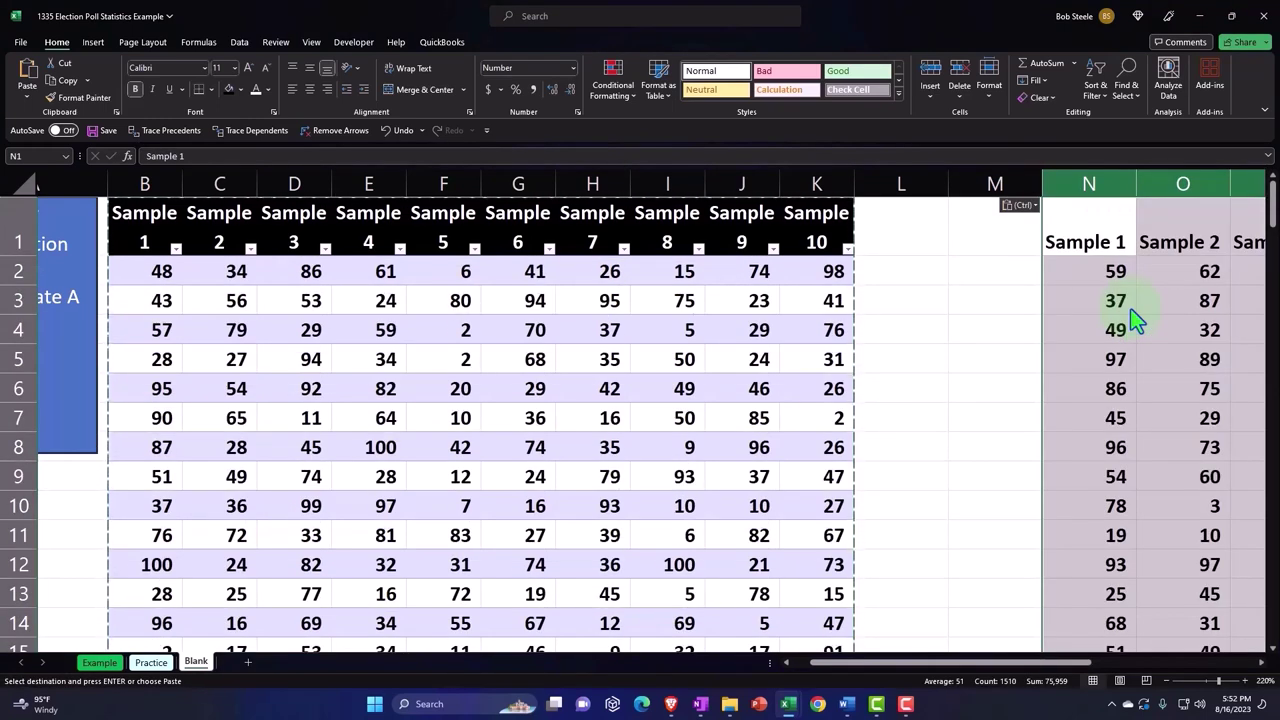
key("Right")
key("Right")
key("Right")
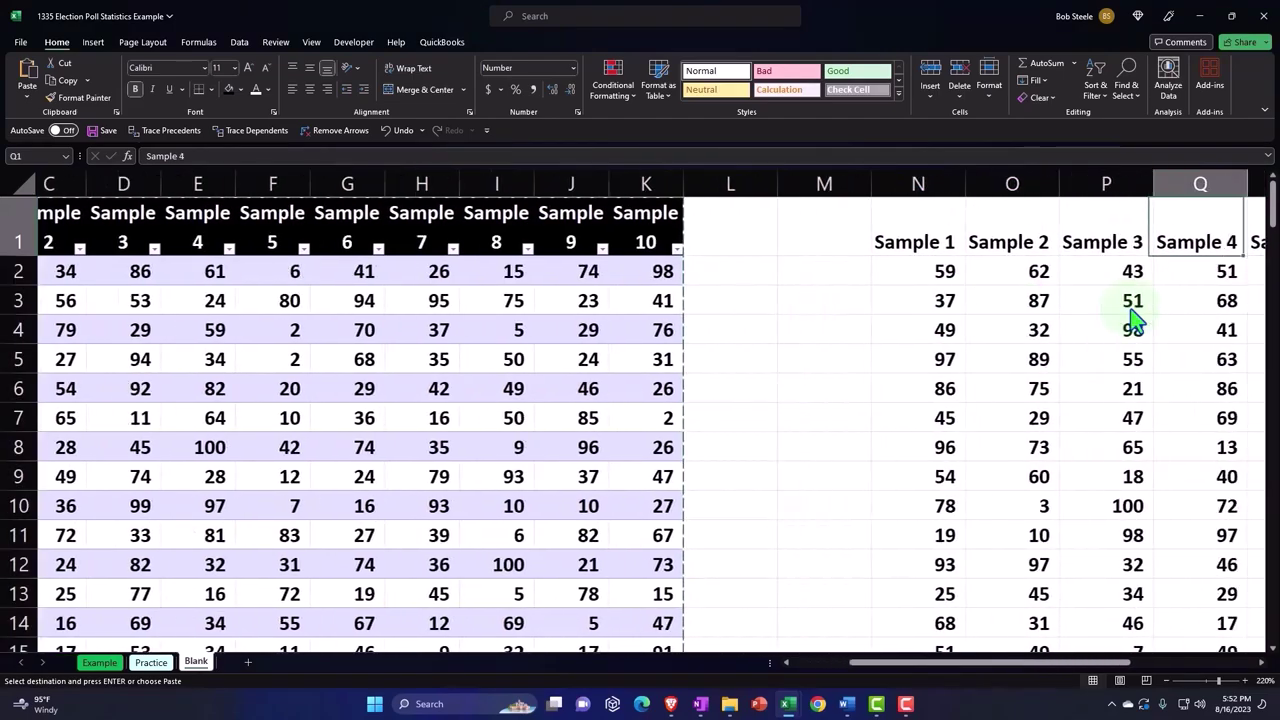
key("Right")
key("Right")
key("Right")
key("Right")
key("Right")
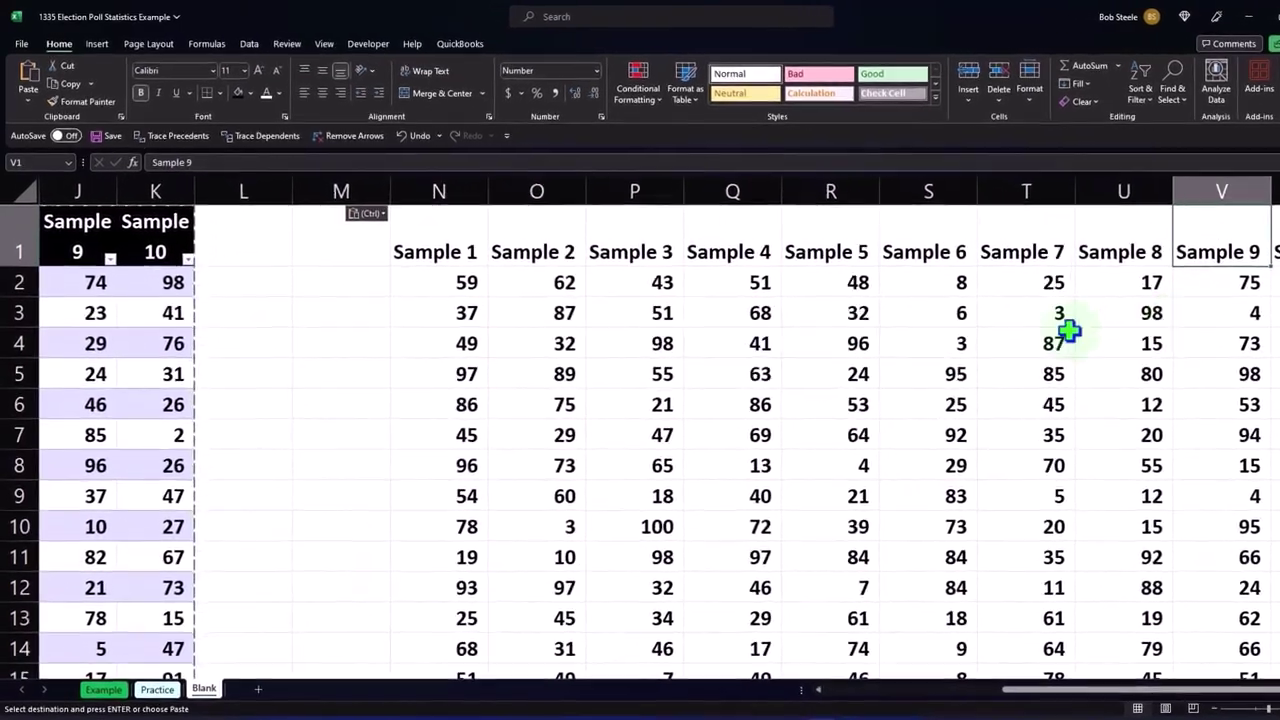
Step: Paste the original table's formatting onto N1, then select the number cells N2:W151
left_click_drag(440, 240, 895, 228)
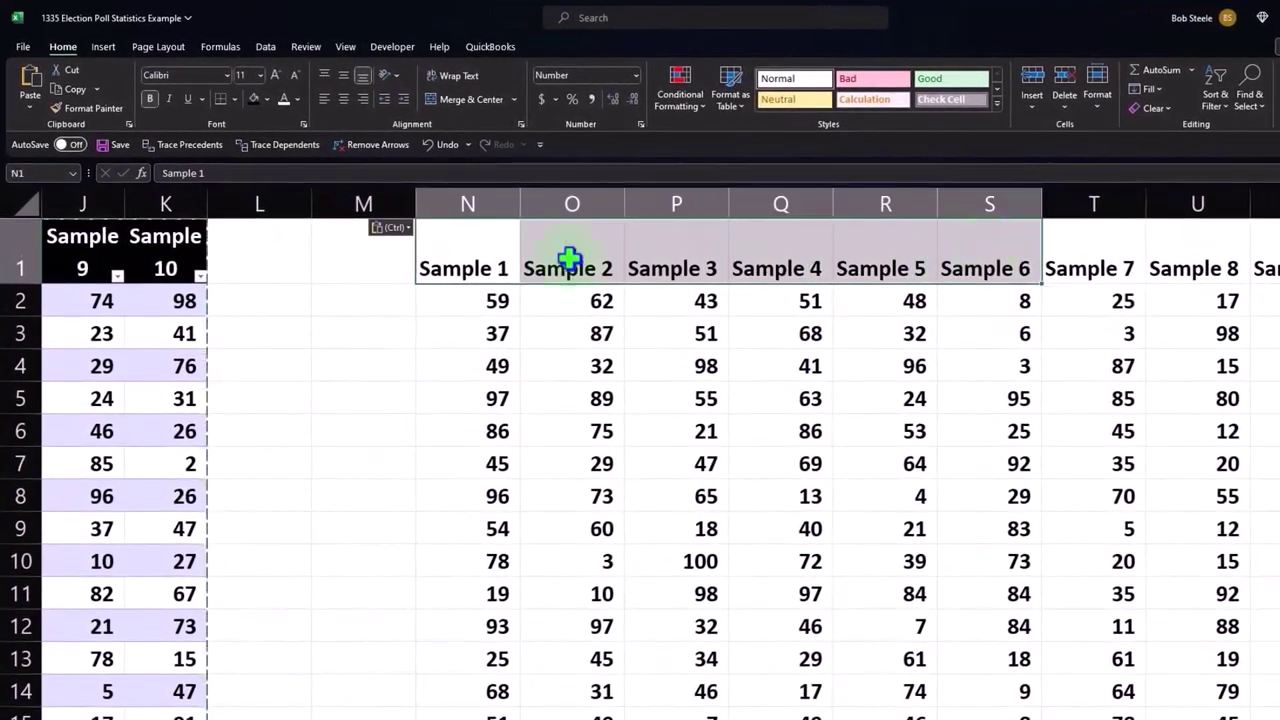
left_click(450, 239)
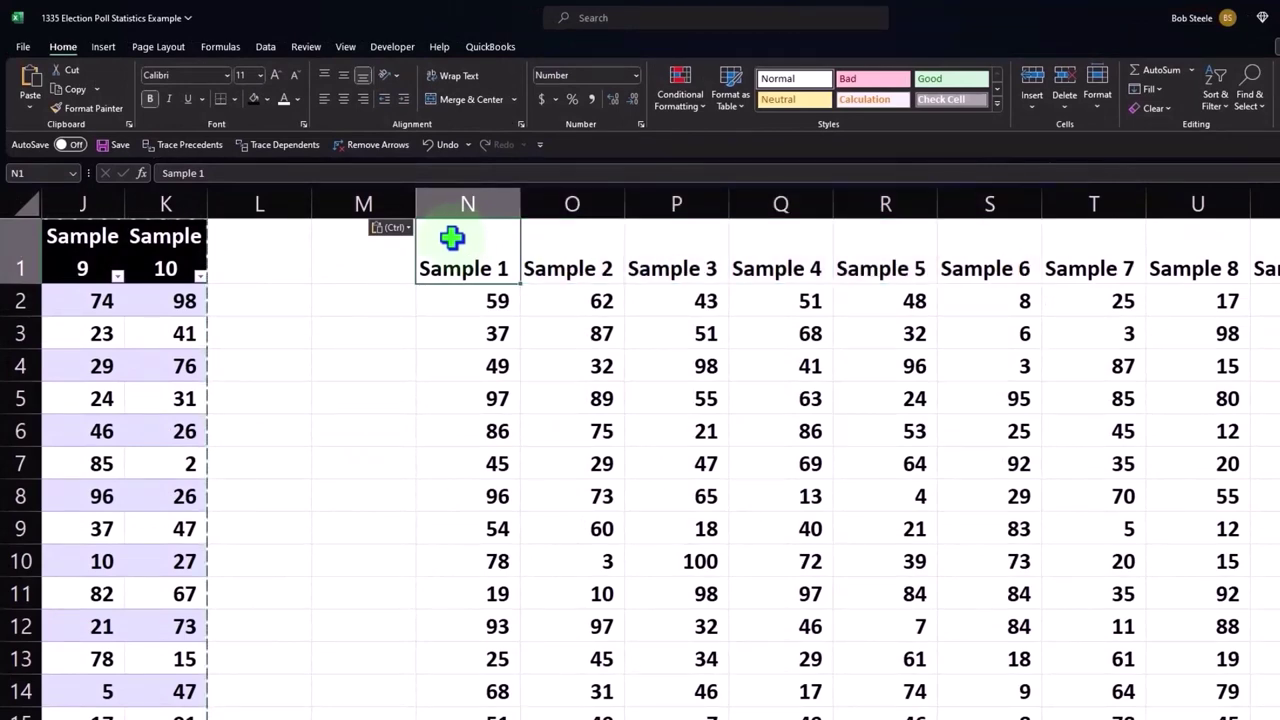
right_click(452, 238)
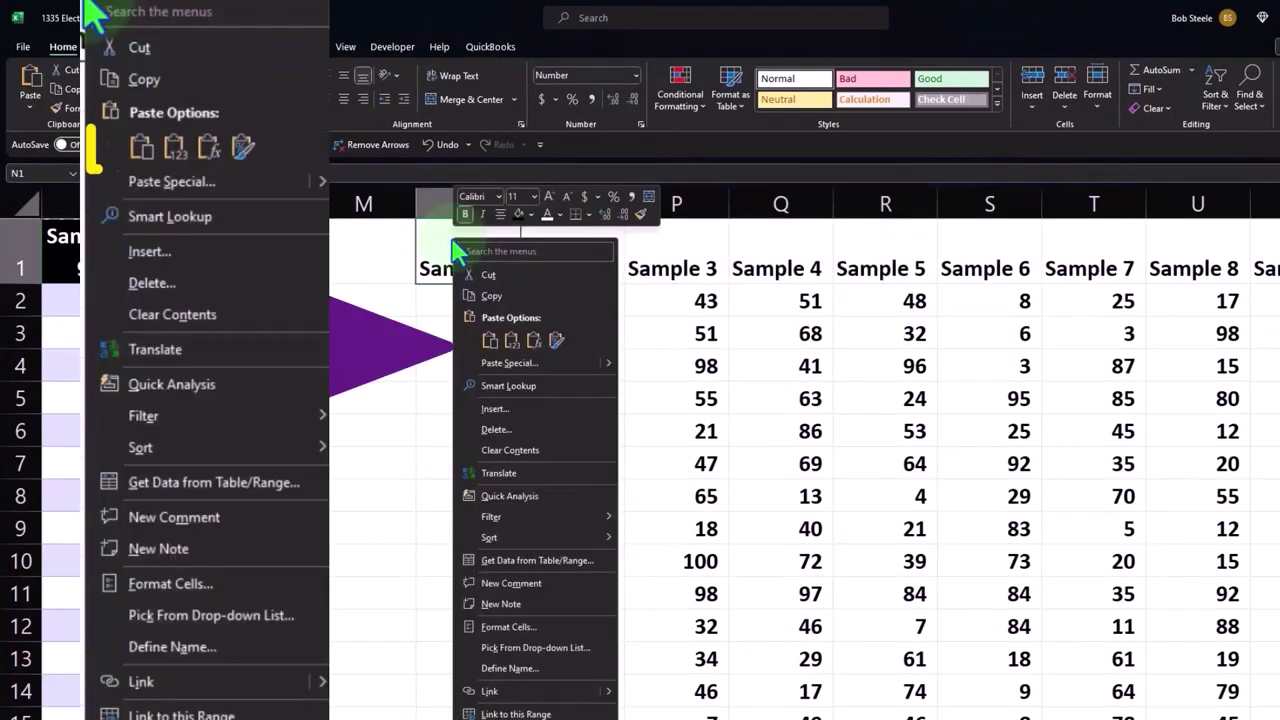
left_click(556, 342)
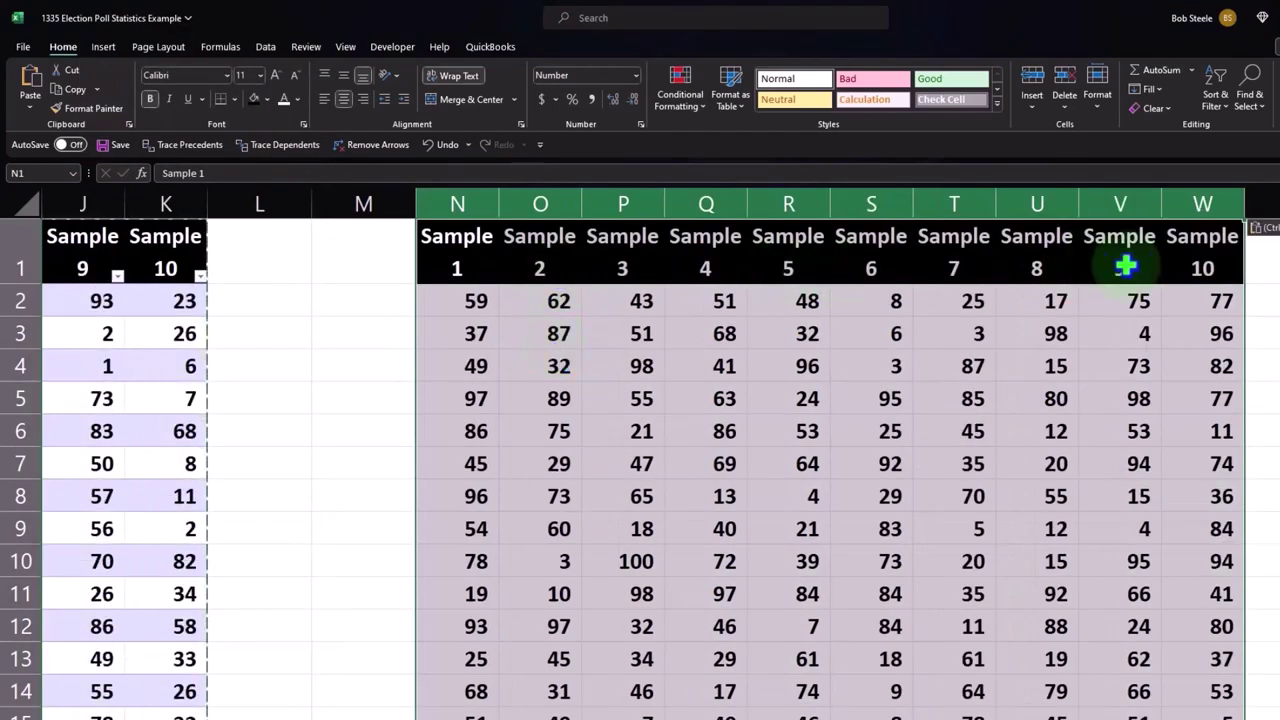
left_click(841, 362)
mouse_move(460, 300)
left_mouse_down()
mouse_move(837, 383)
mouse_move(1070, 460)
mouse_move(1250, 690)
mouse_move(1097, 630)
mouse_move(1110, 628)
left_mouse_up()
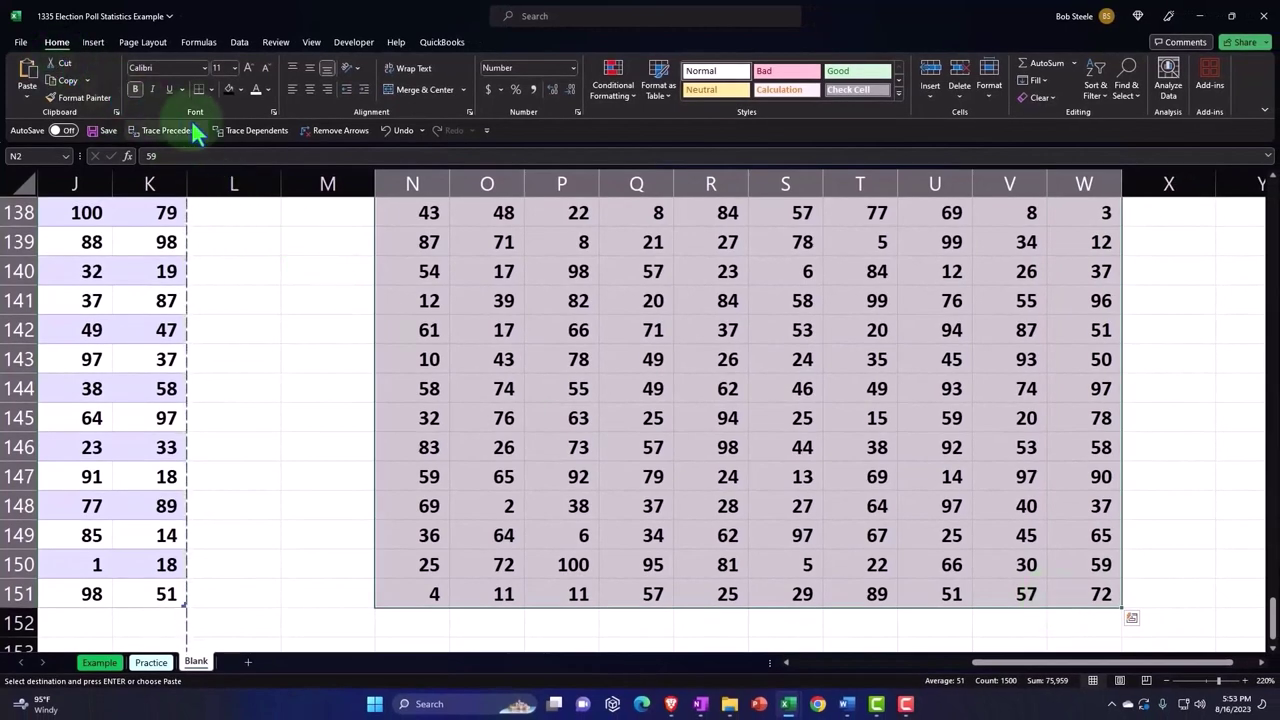
Step: Give the selected N–W number cells a light cyan custom fill and All Borders
left_click(240, 89)
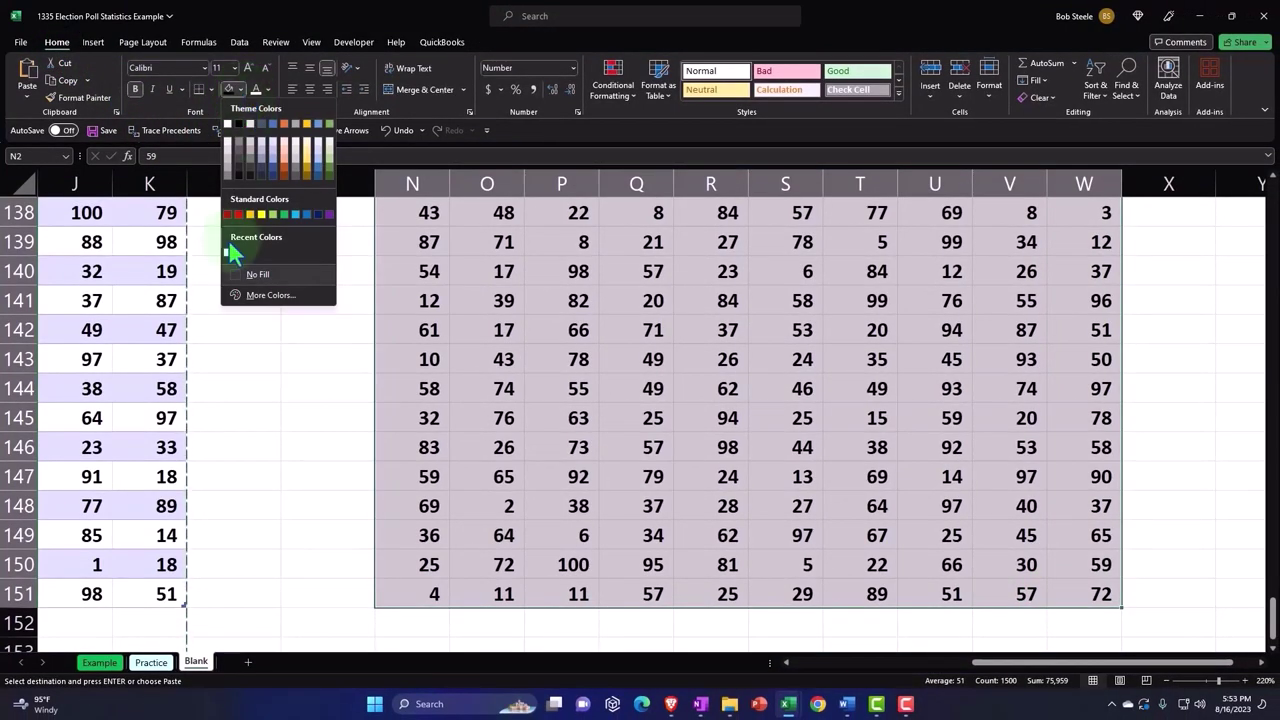
left_click(270, 295)
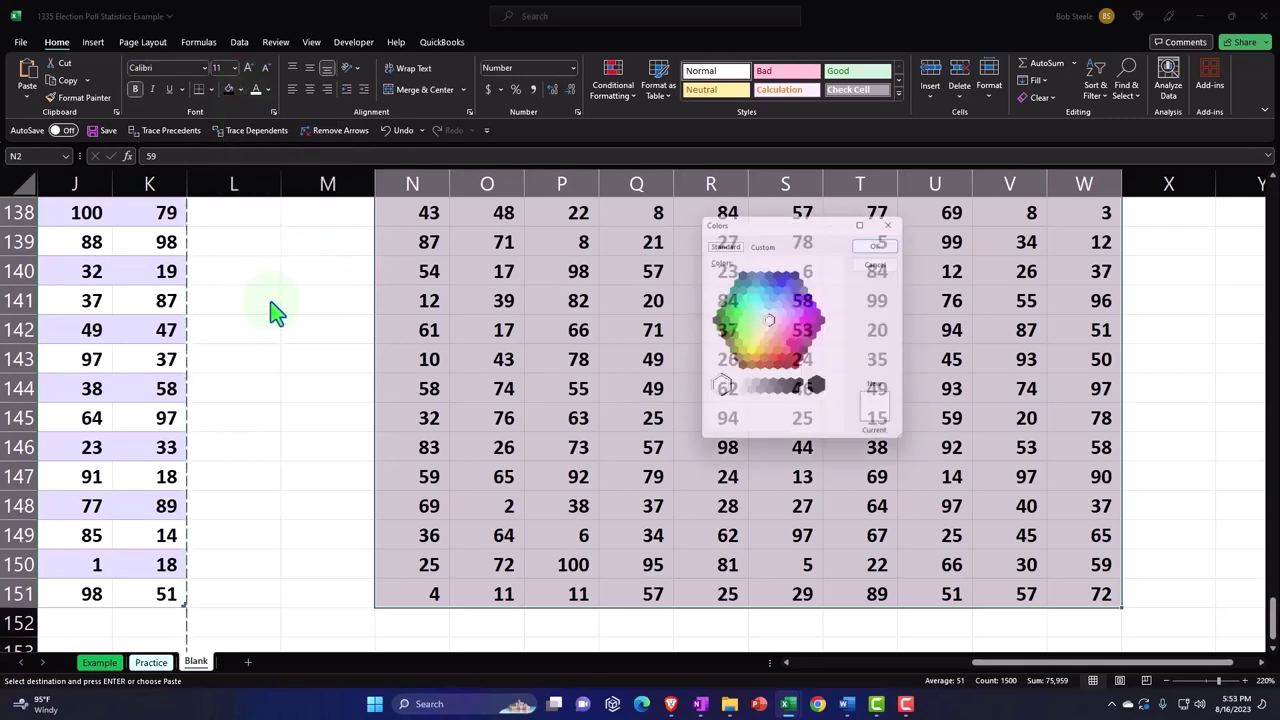
left_click(765, 313)
left_click(866, 245)
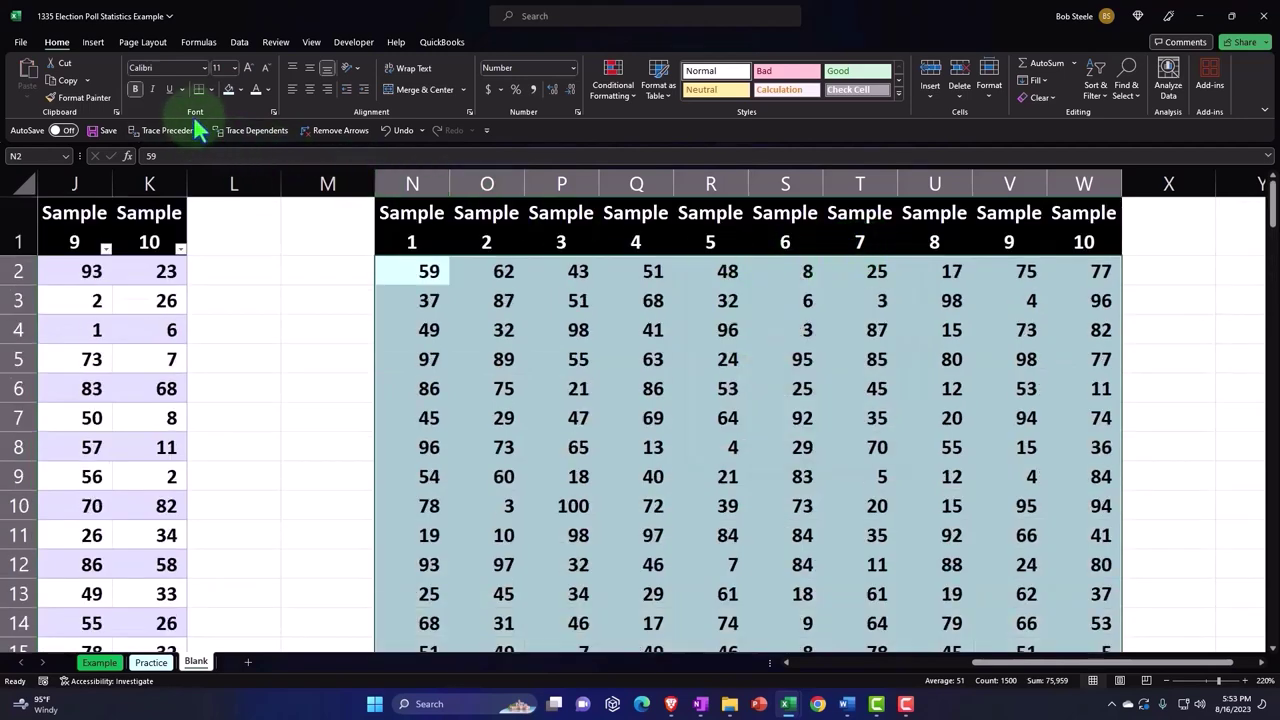
left_click(210, 89)
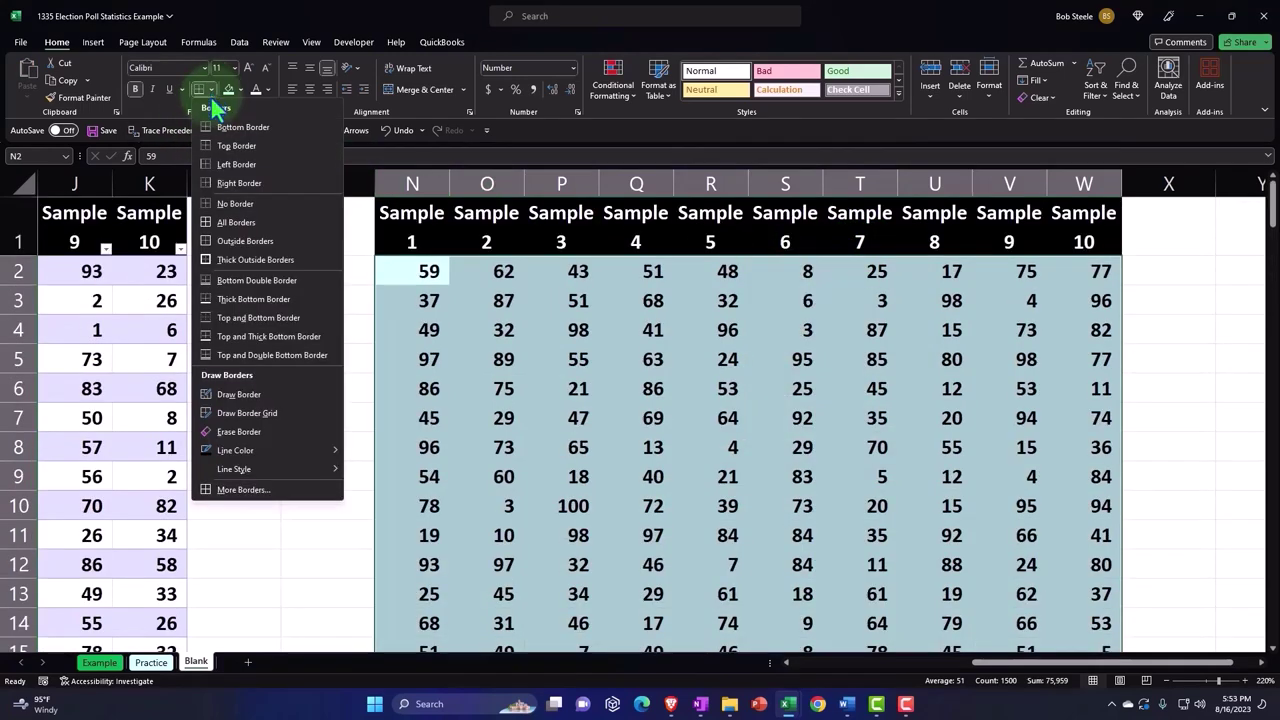
left_click(258, 222)
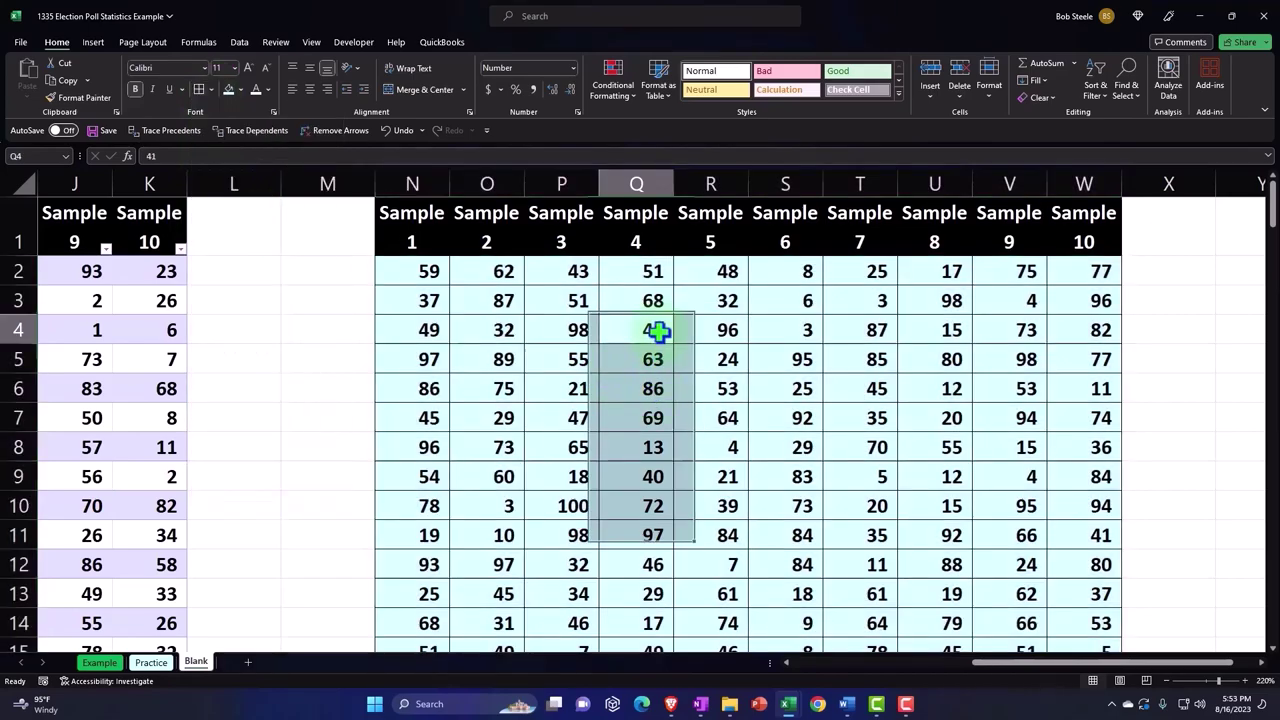
Step: Check cell Q4 and scroll through the pasted data to confirm the values stay frozen
double_click(659, 333)
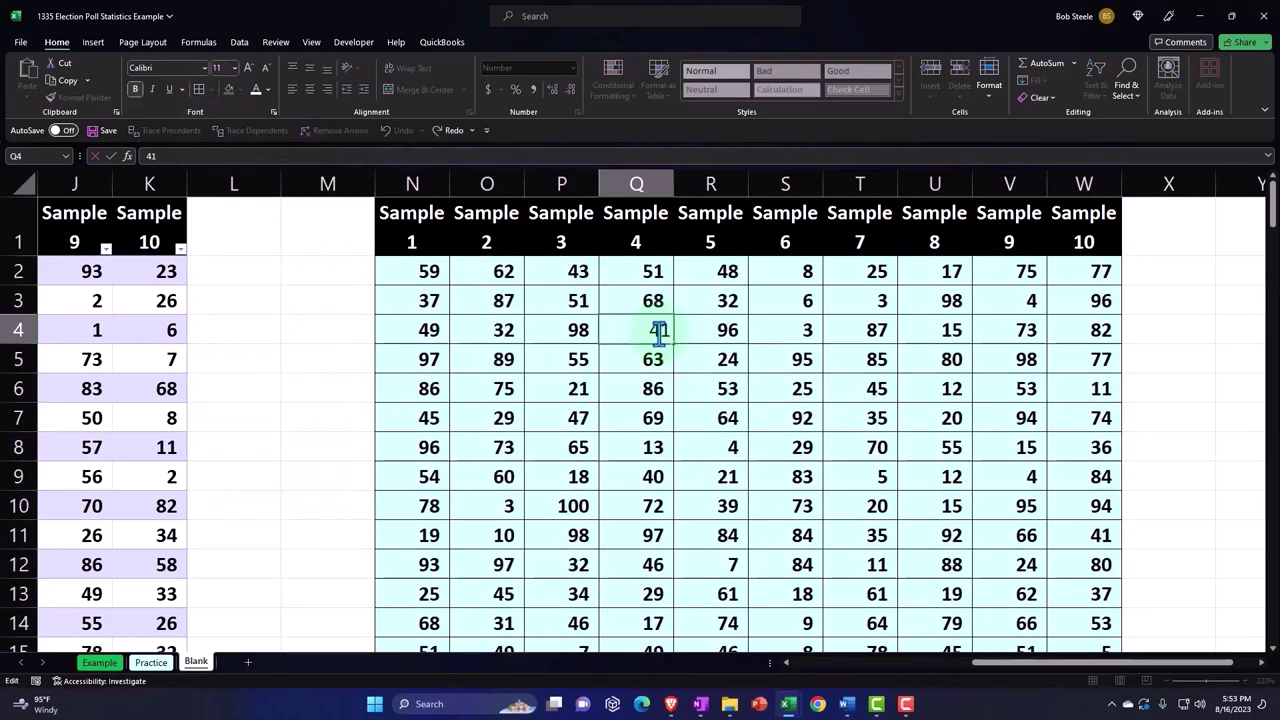
key("Return")
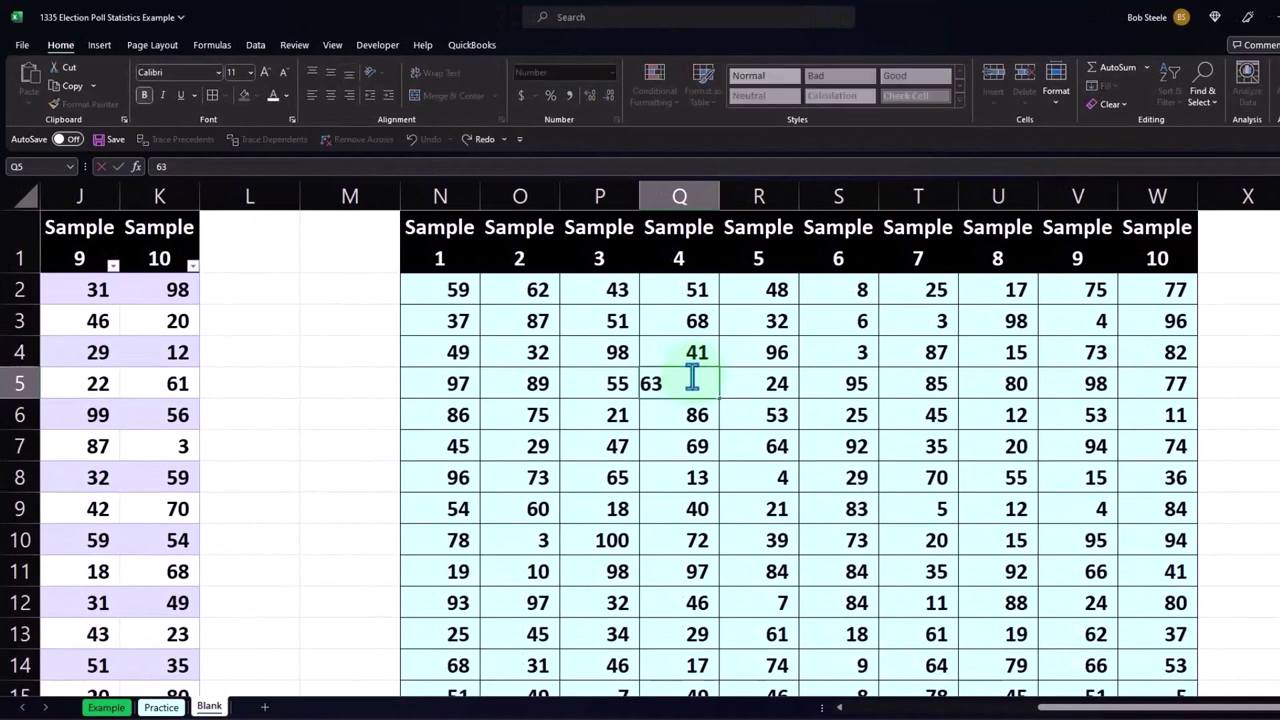
key("Return")
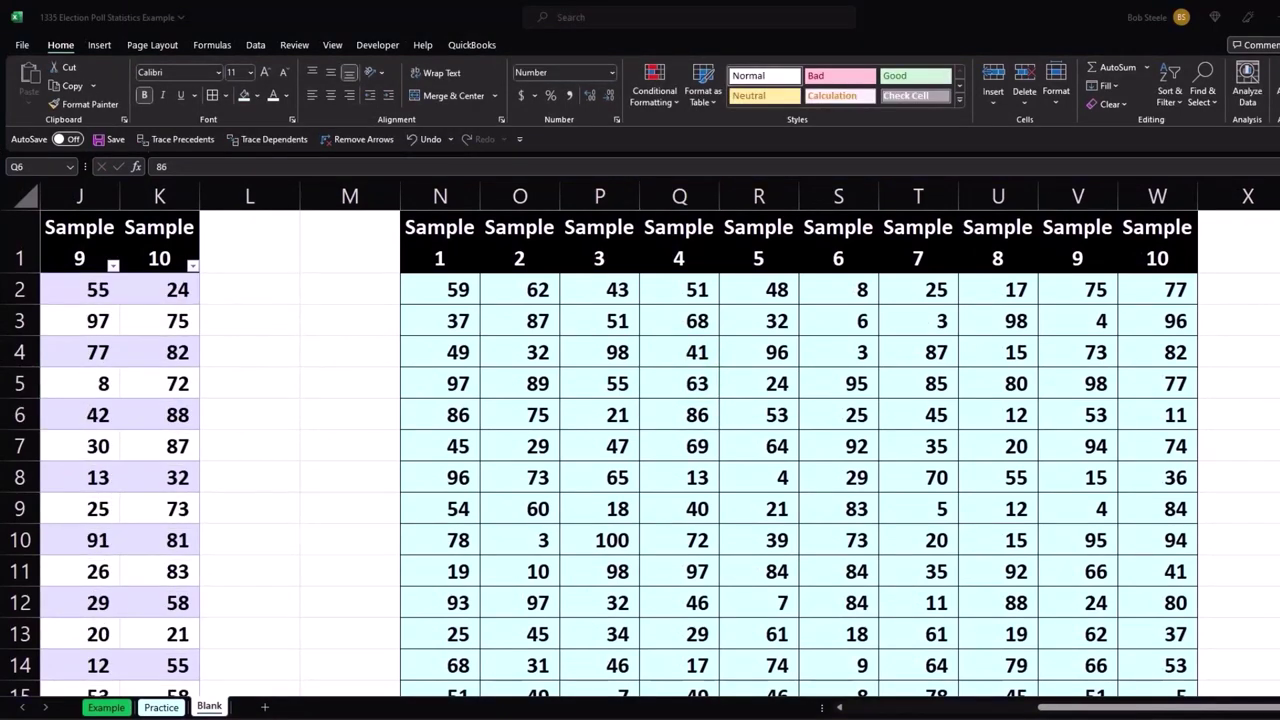
scroll(443, 443, "down", 9)
scroll(443, 443, "down", 8)
scroll(441, 443, "down", 10)
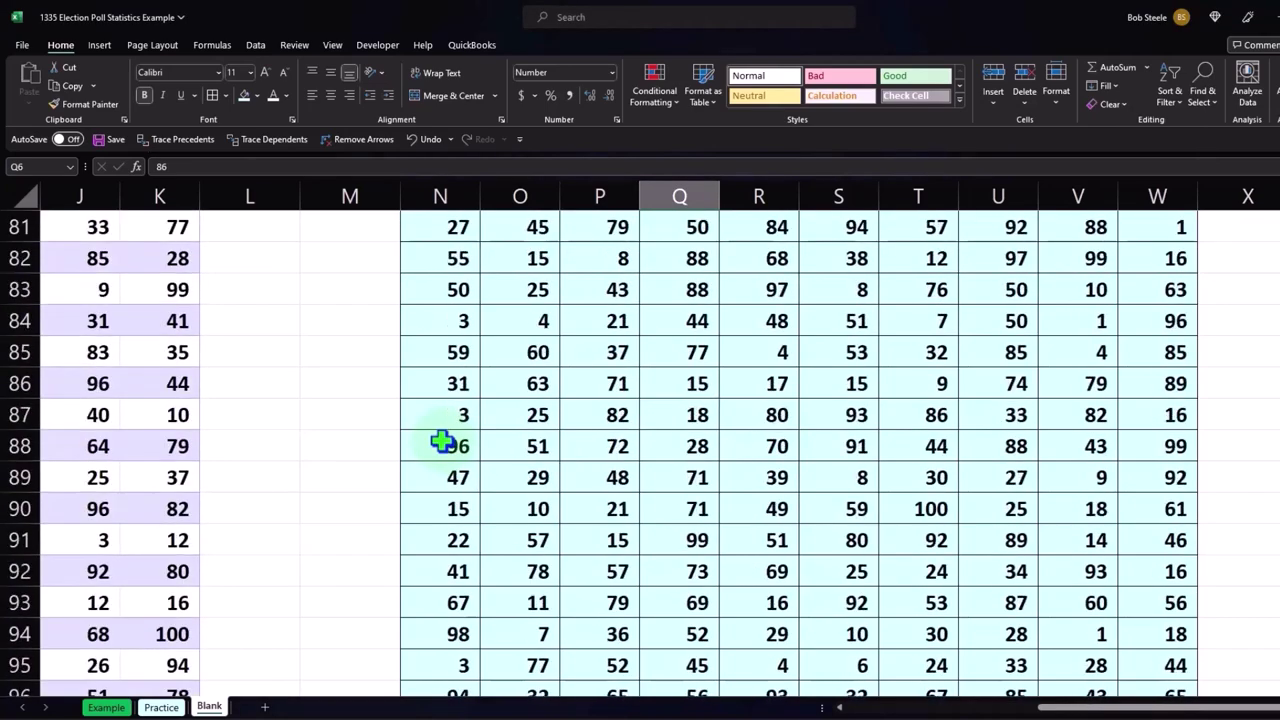
scroll(443, 443, "down", 10)
scroll(443, 440, "down", 9)
scroll(443, 440, "down", 5)
scroll(413, 455, "up", 3)
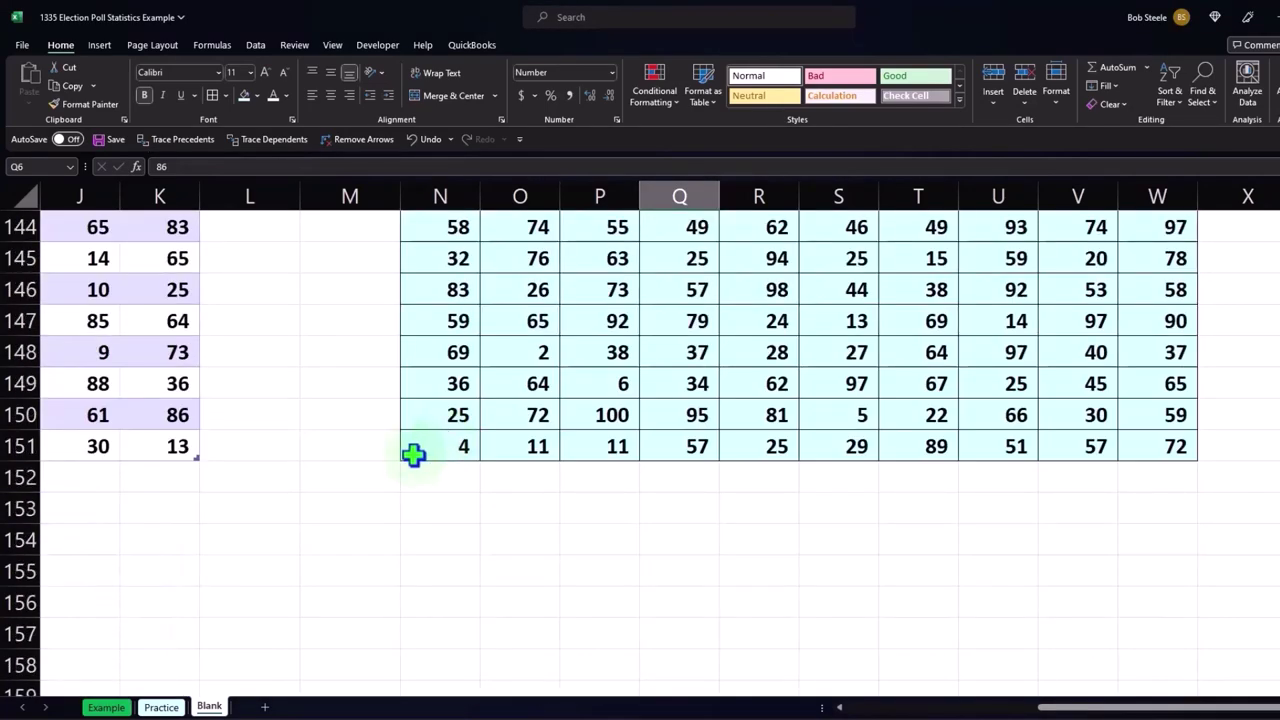
Step: Type the label 'For A' in M152, review the data, and select N152
left_click(361, 475)
type("F")
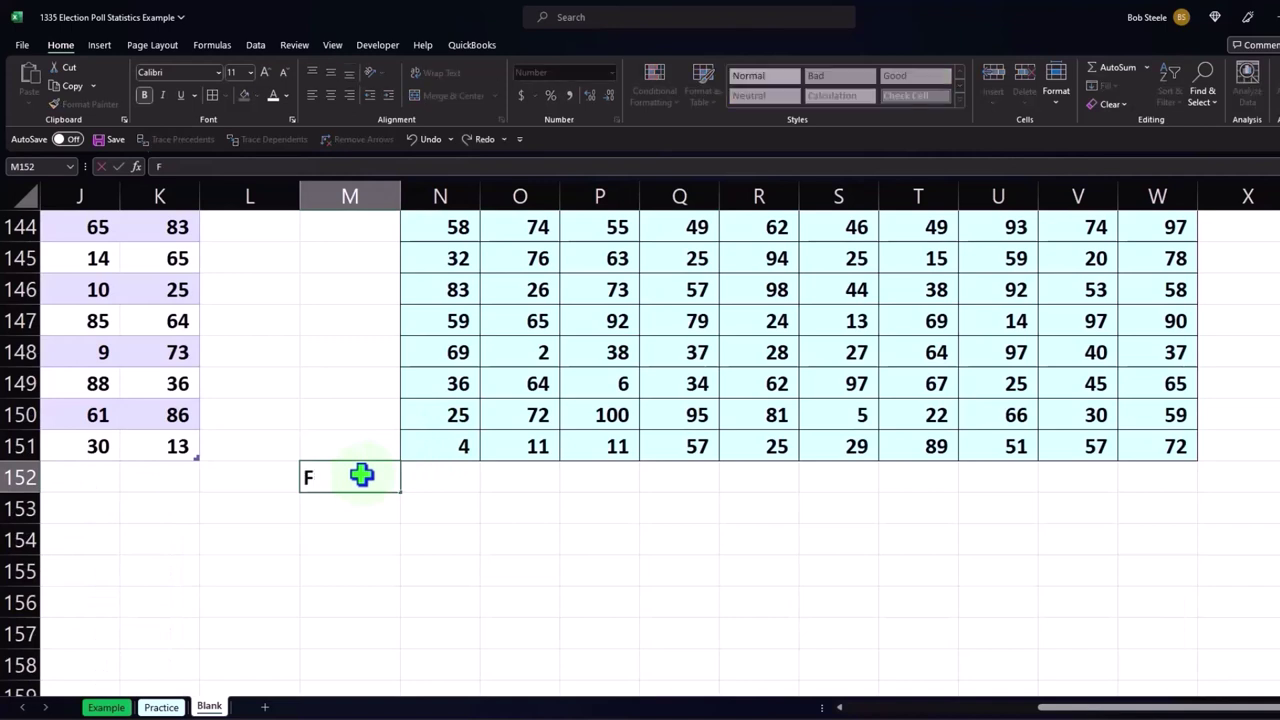
type("or A")
key("Tab")
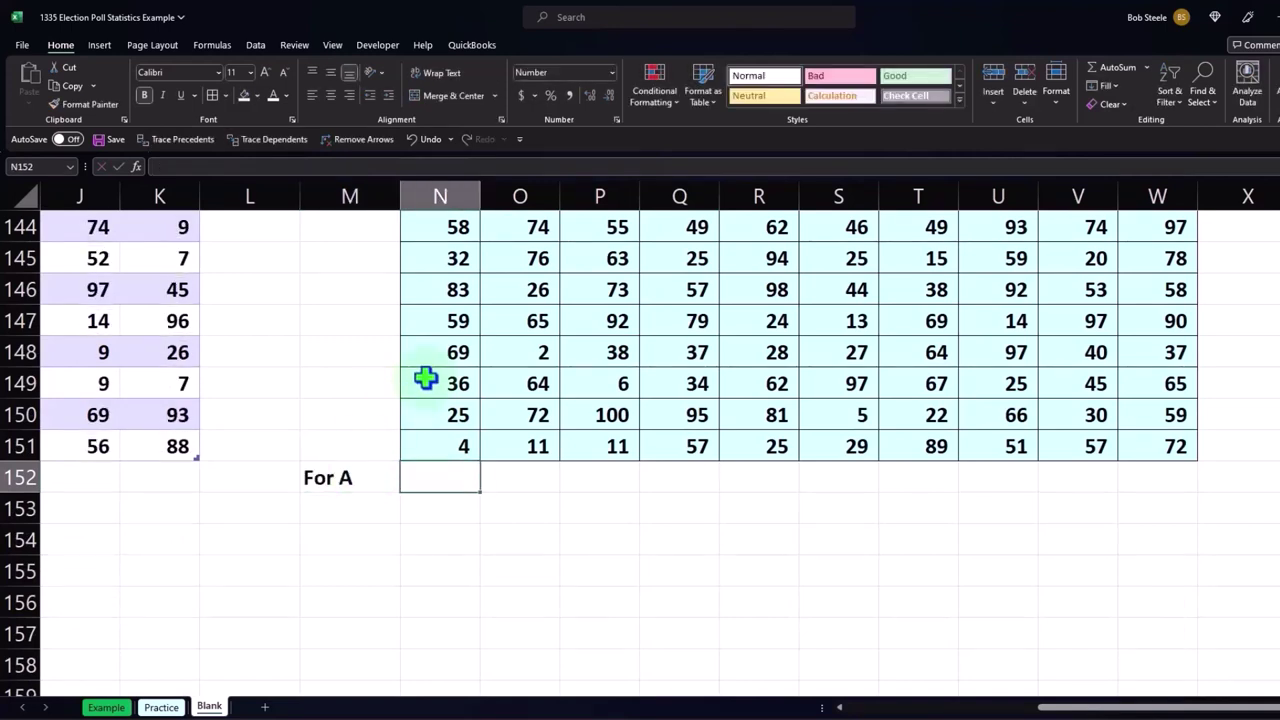
scroll(426, 377, "up", 2)
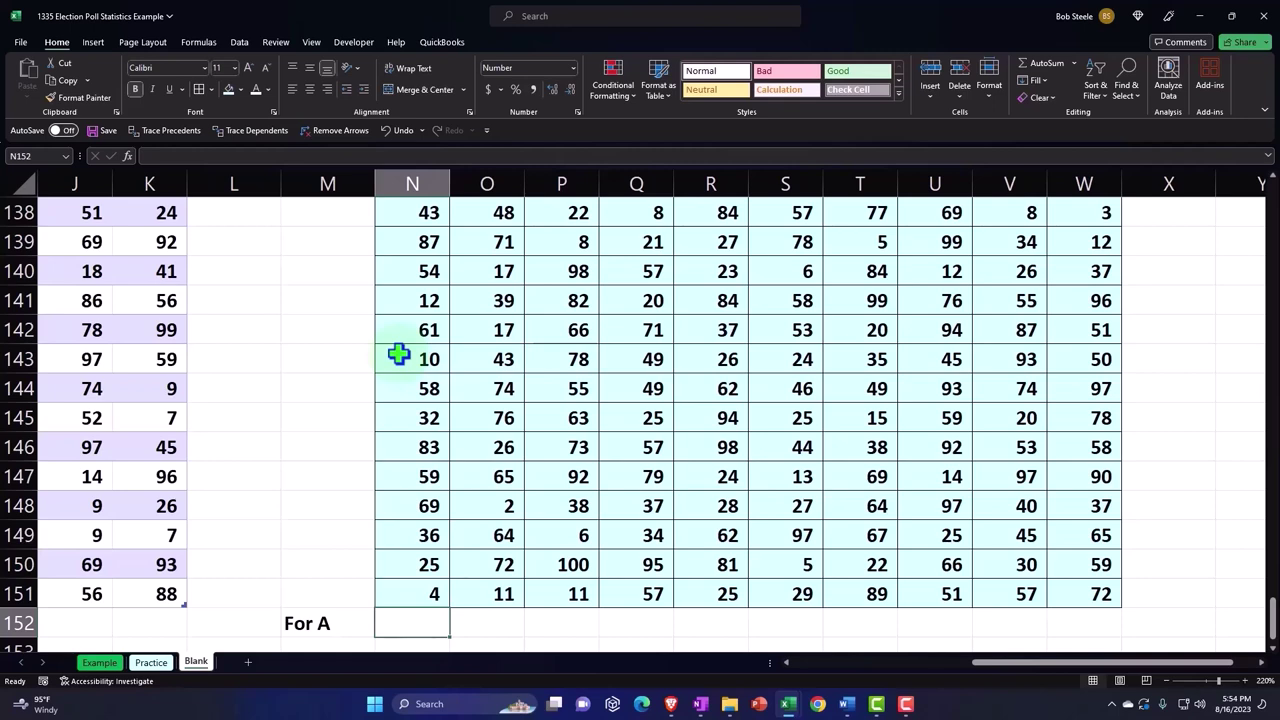
scroll(398, 354, "up", 4)
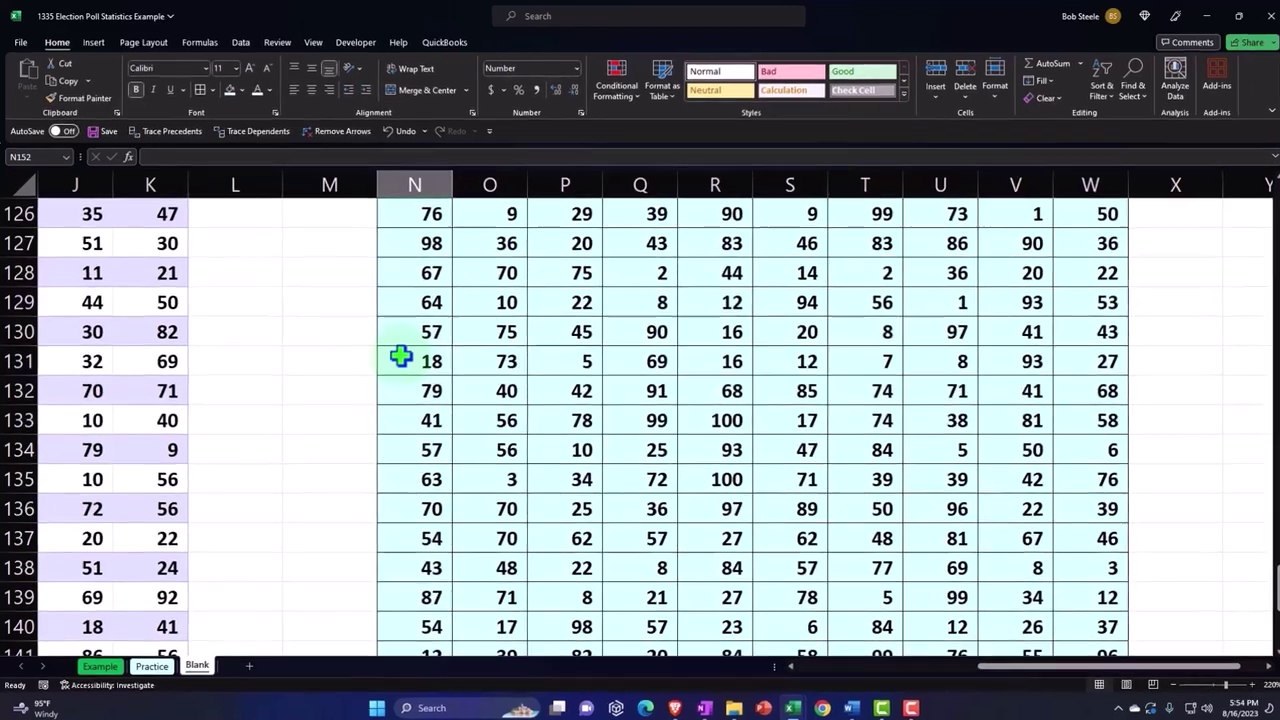
scroll(398, 354, "down", 3)
scroll(400, 356, "down", 1)
scroll(432, 385, "down", 1)
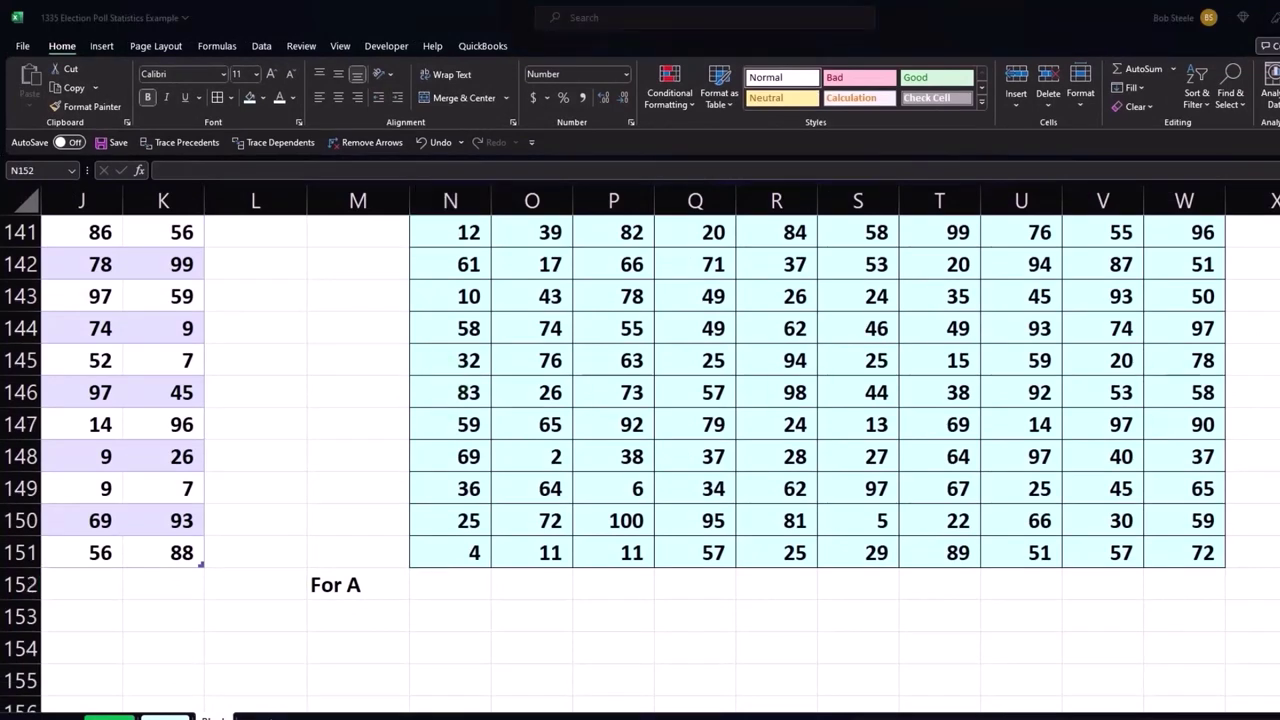
left_click(447, 580)
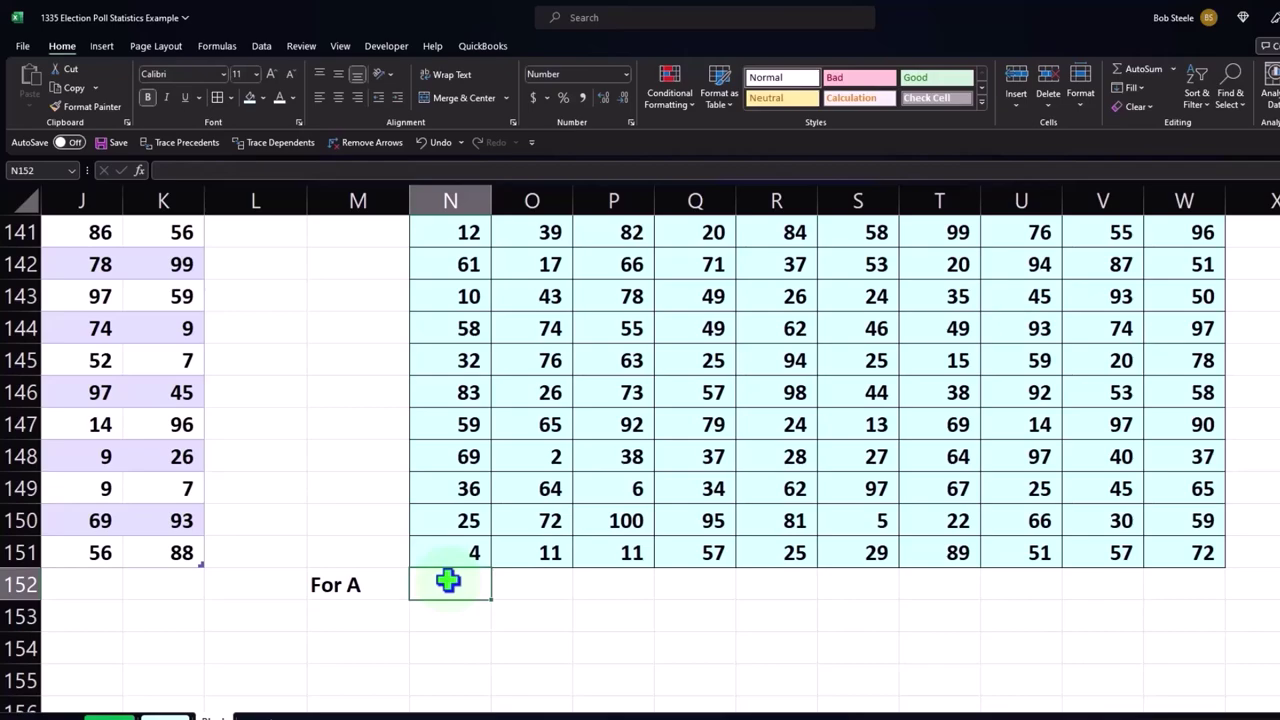
Step: Enter =COUNTIF(N2:N151,"<="&60) in N152 to count Sample 1 values up to 60
type("=count")
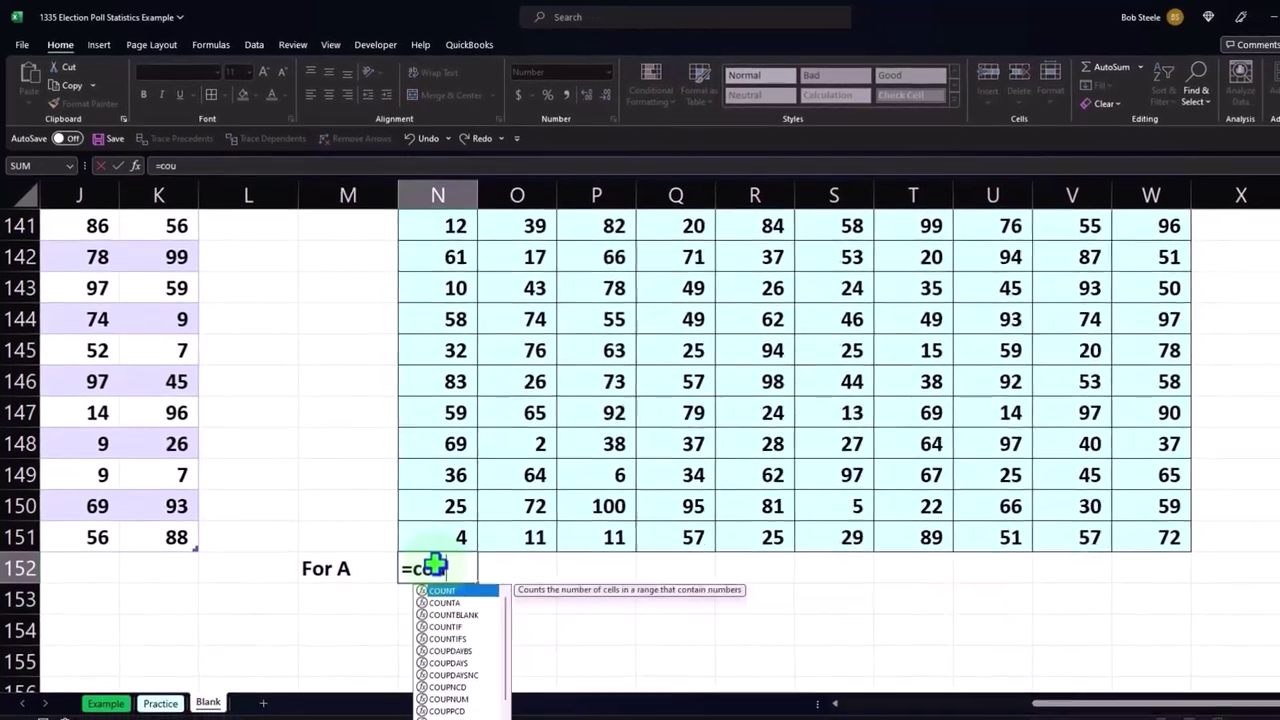
type("if")
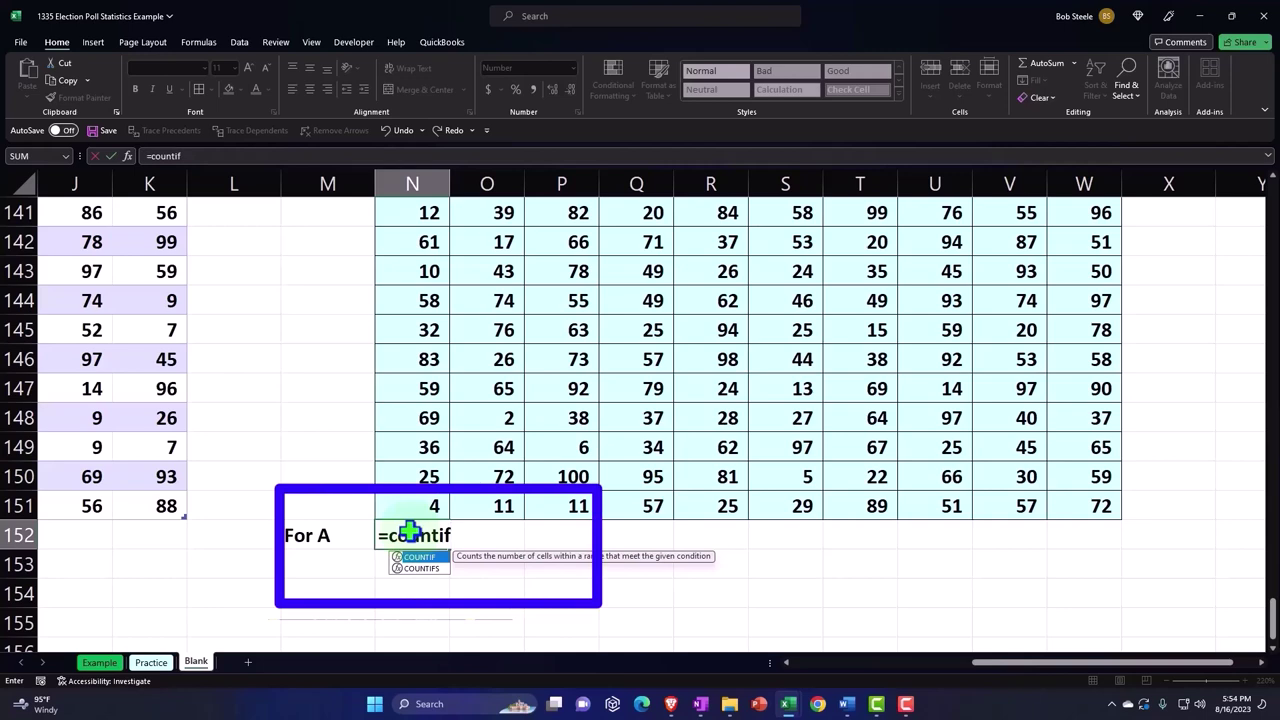
double_click(420, 556)
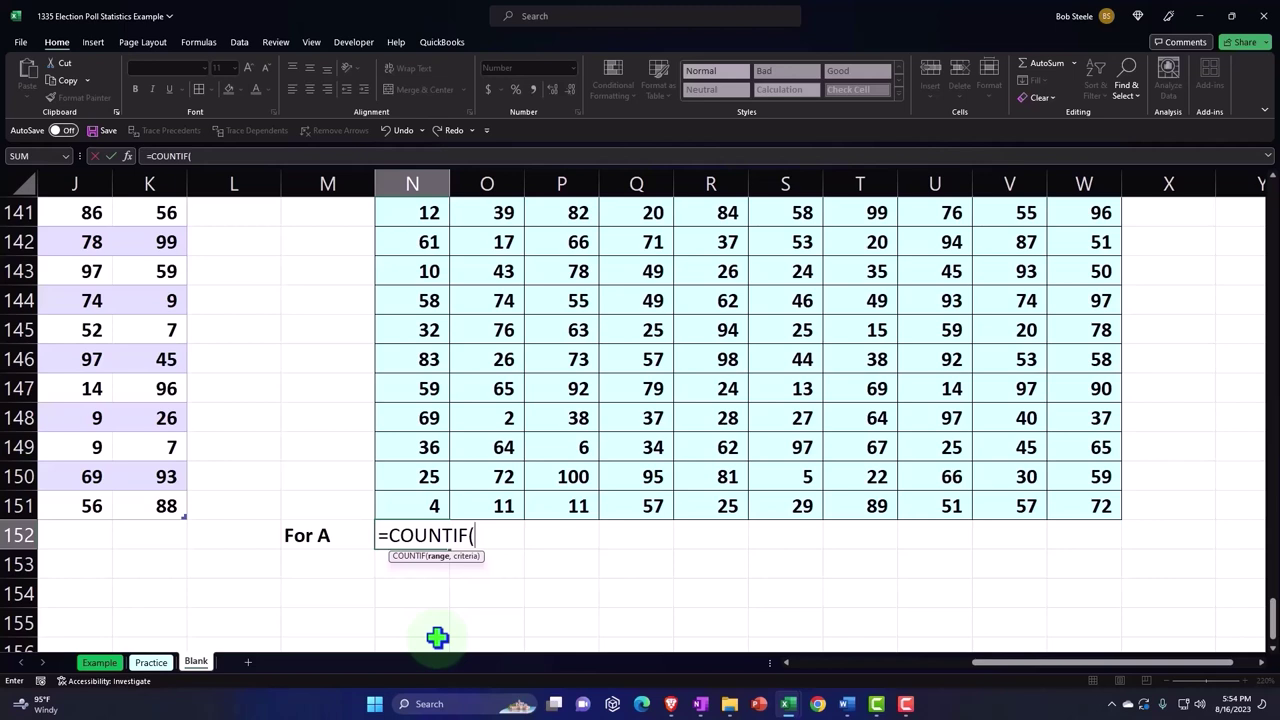
key("Up")
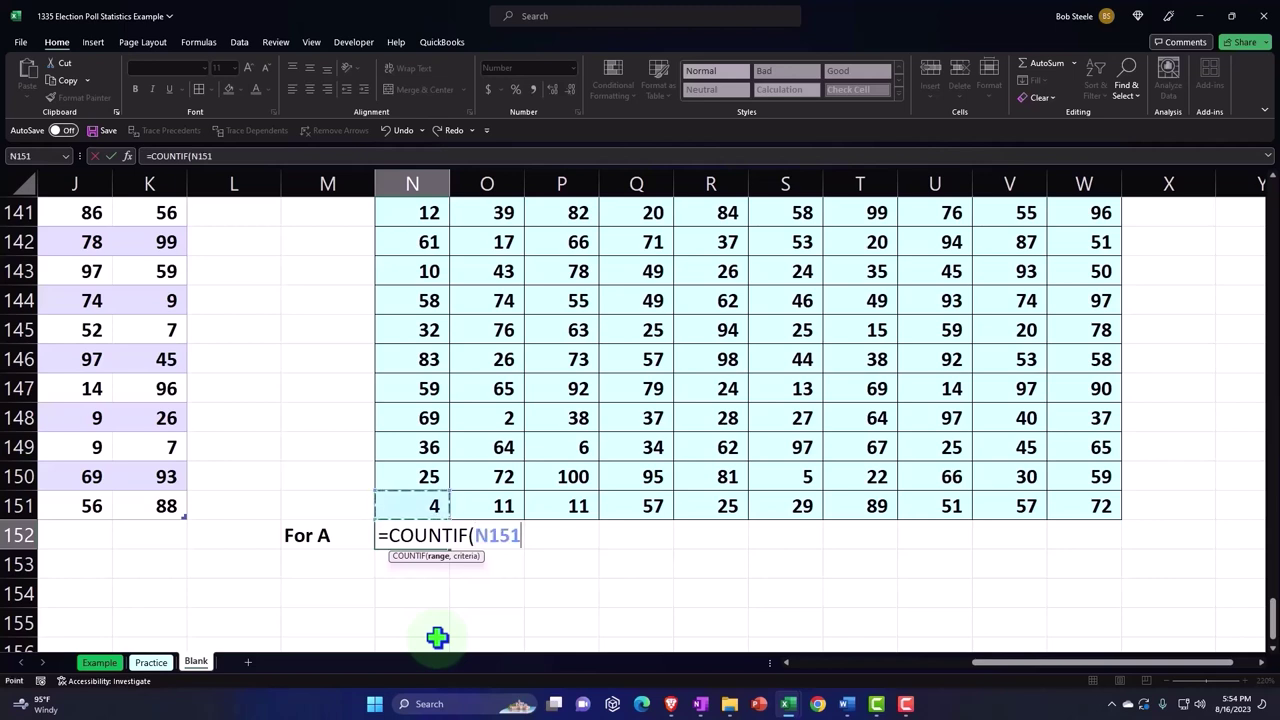
key("ctrl+shift+Up")
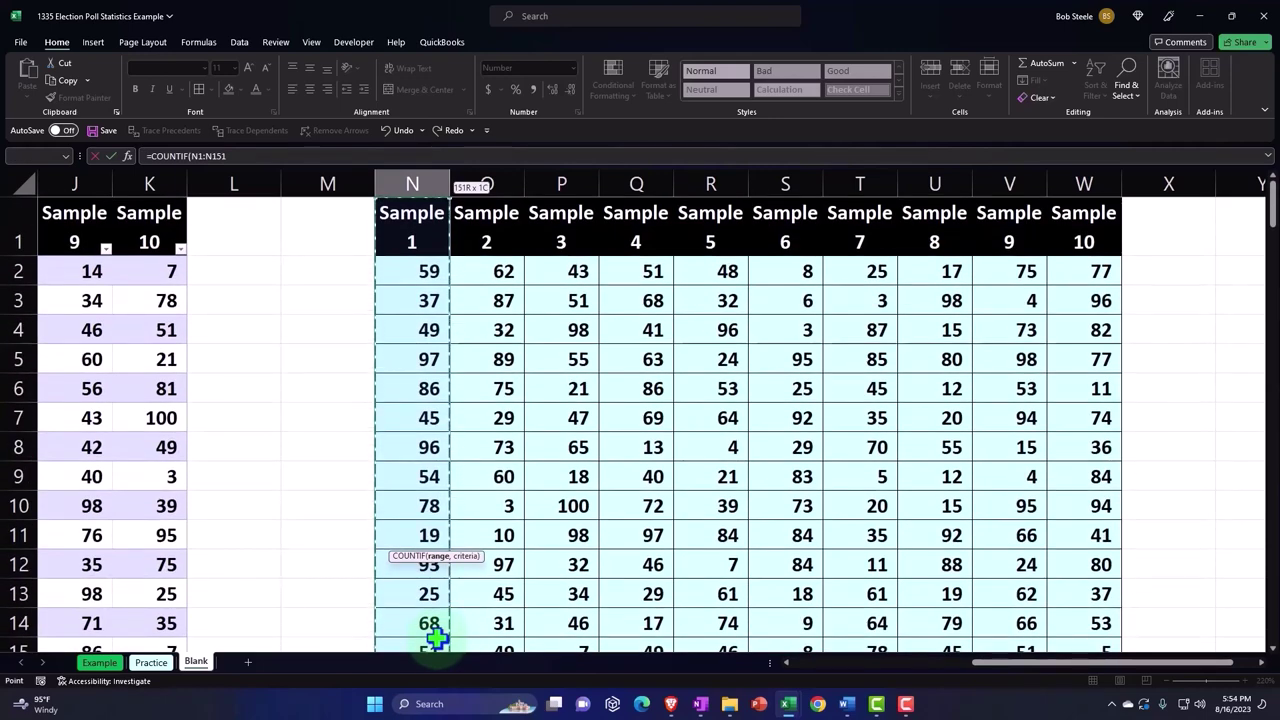
key("shift+Down")
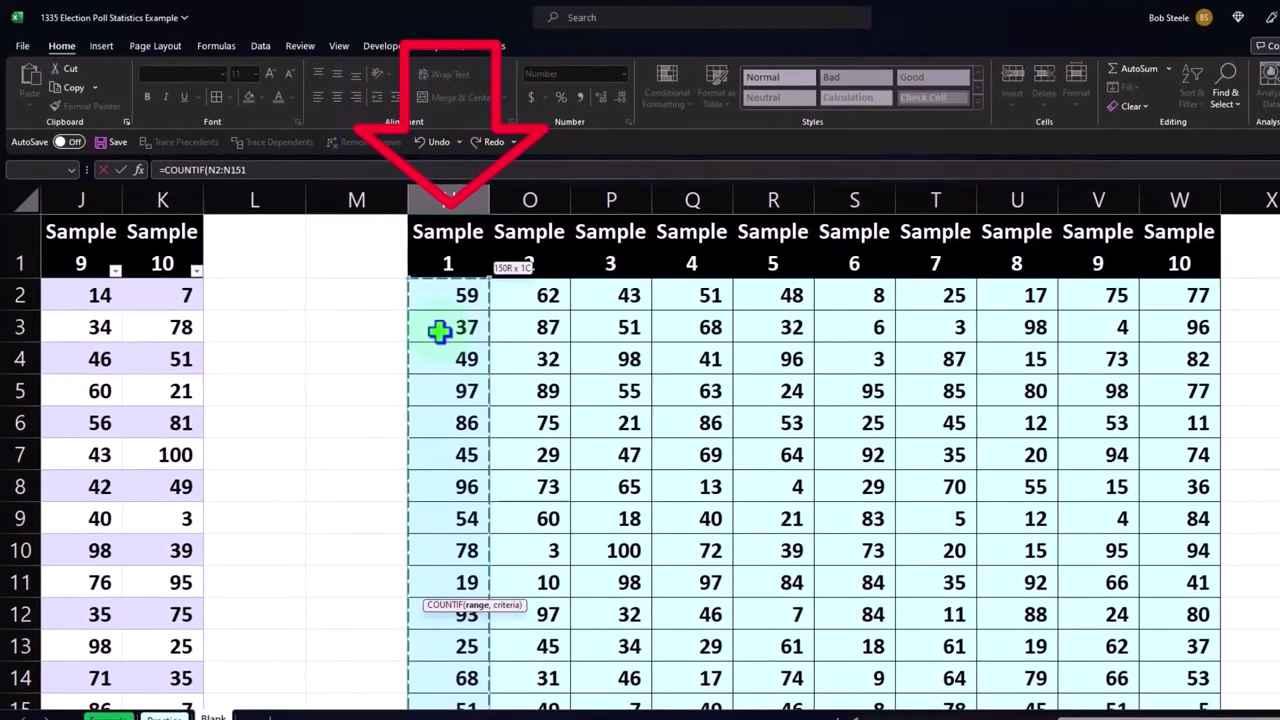
left_click(253, 172)
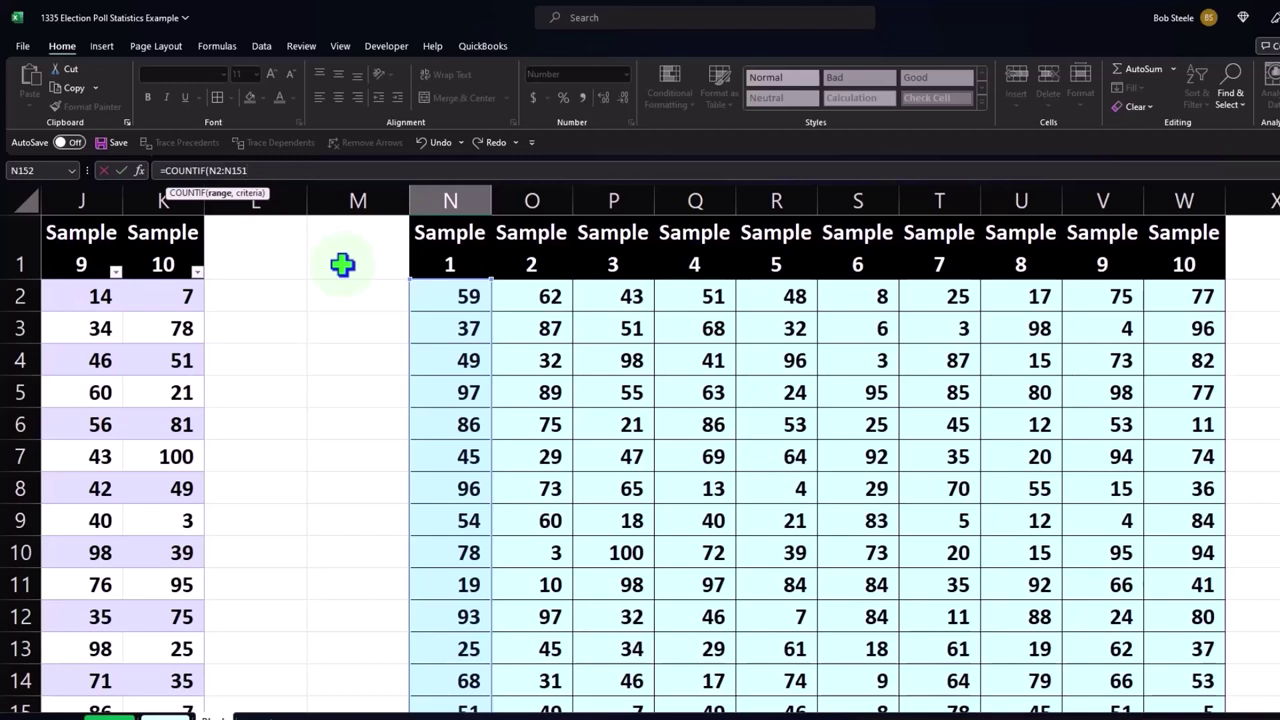
type(",")
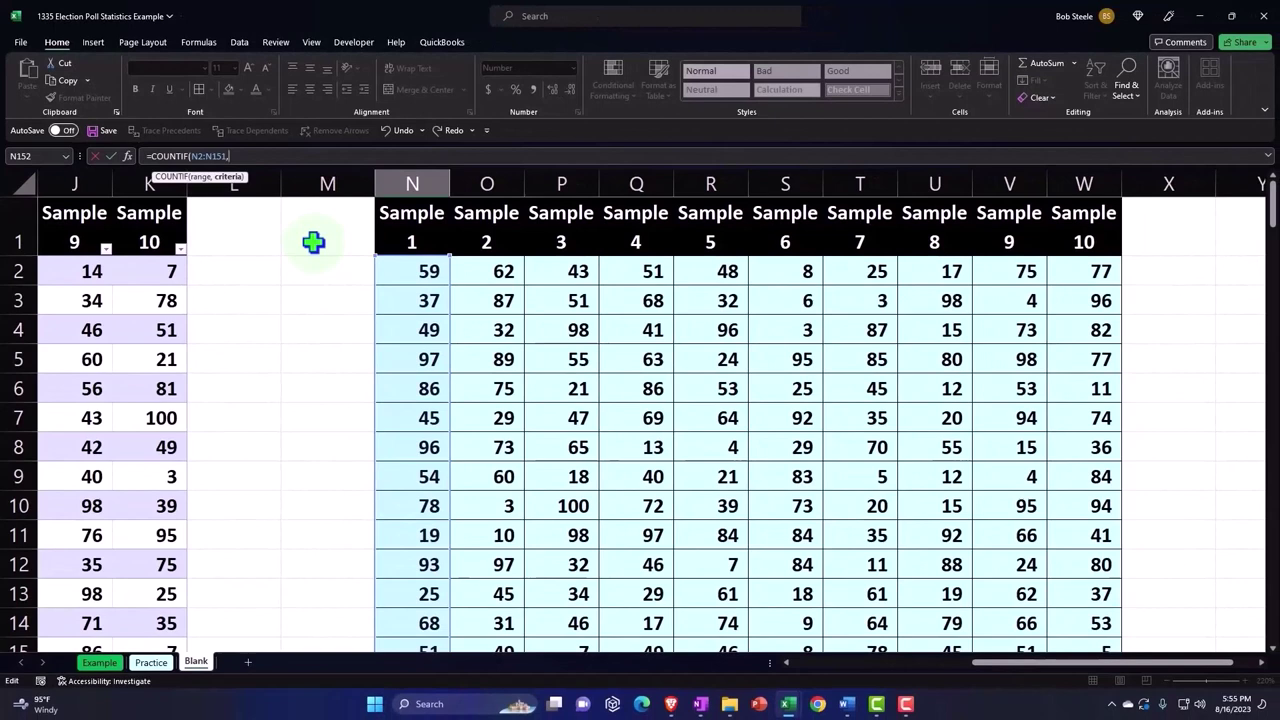
type("\"")
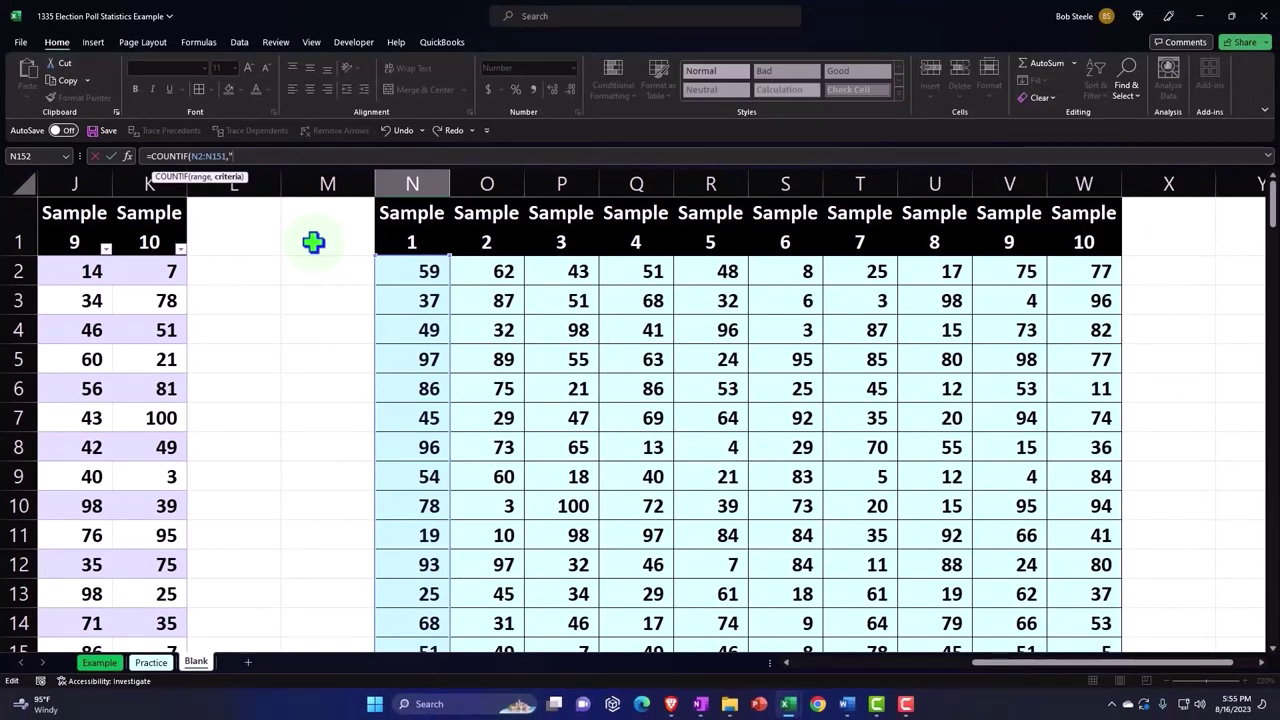
type("<=\"")
type("&6")
type("0")
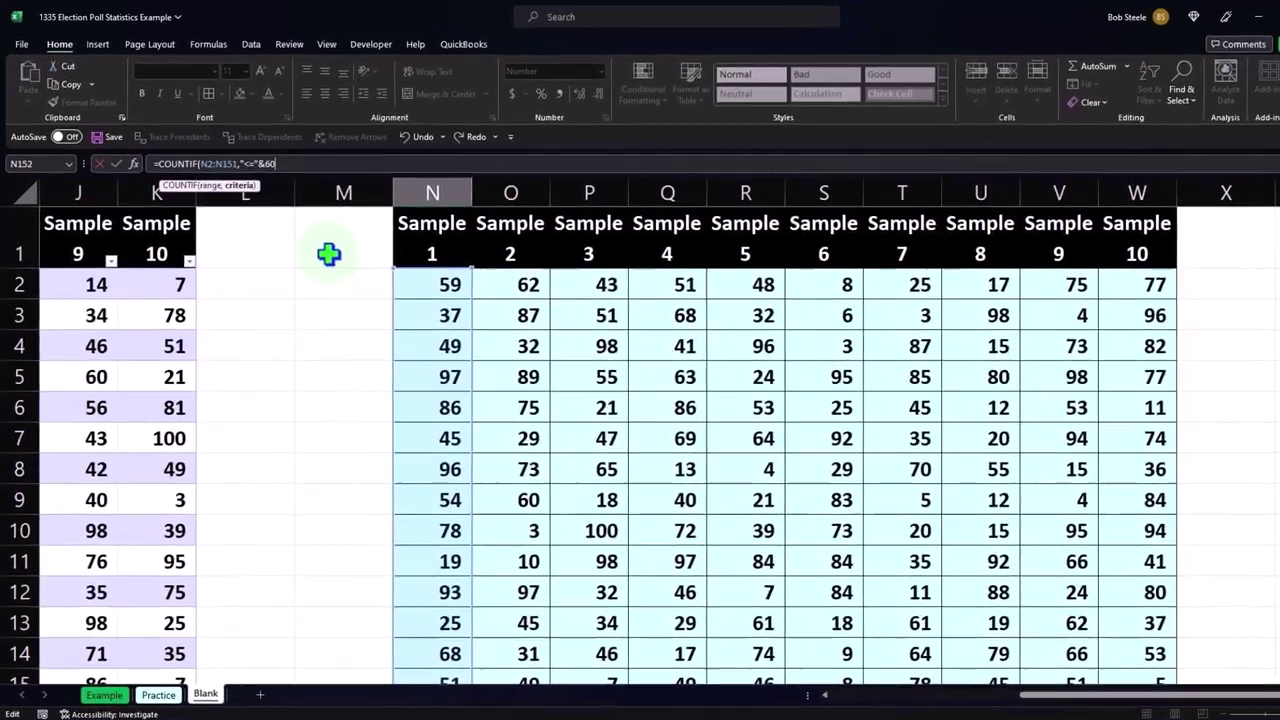
key("Return")
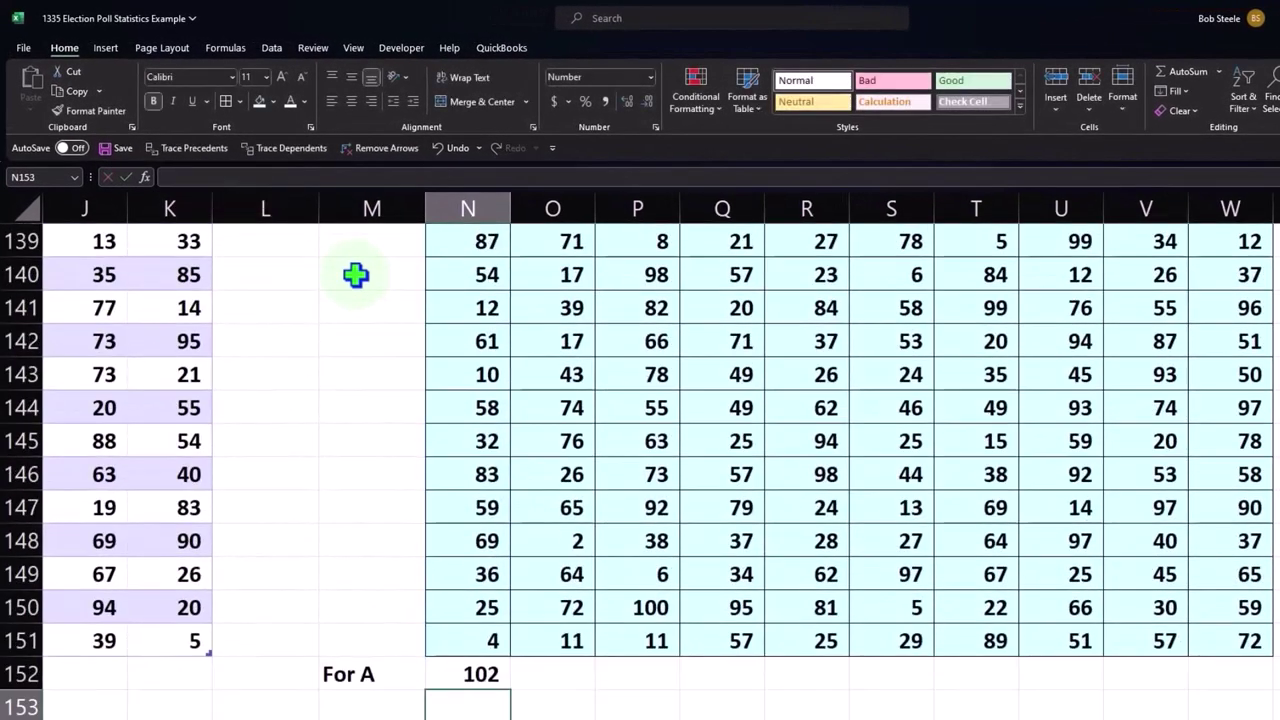
Step: Reopen the N152 formula to review its range, then confirm it unchanged
scroll(549, 531, "down", 2)
double_click(471, 474)
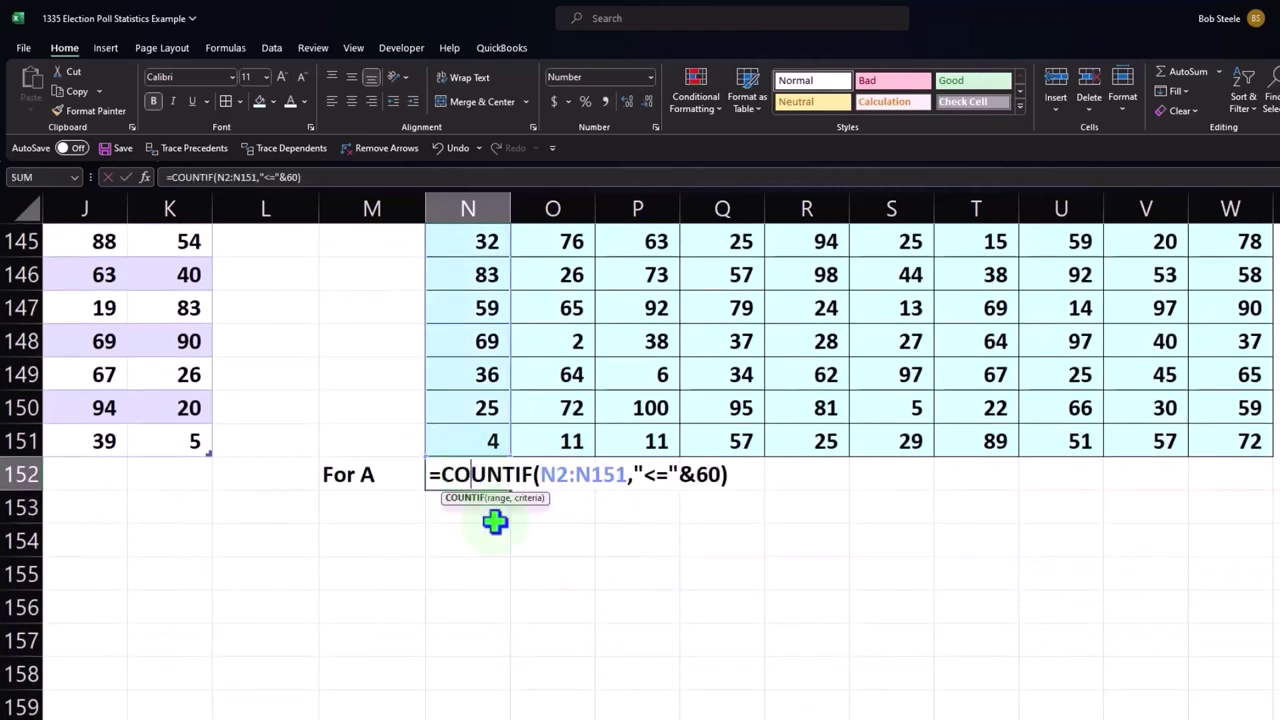
left_click(541, 474)
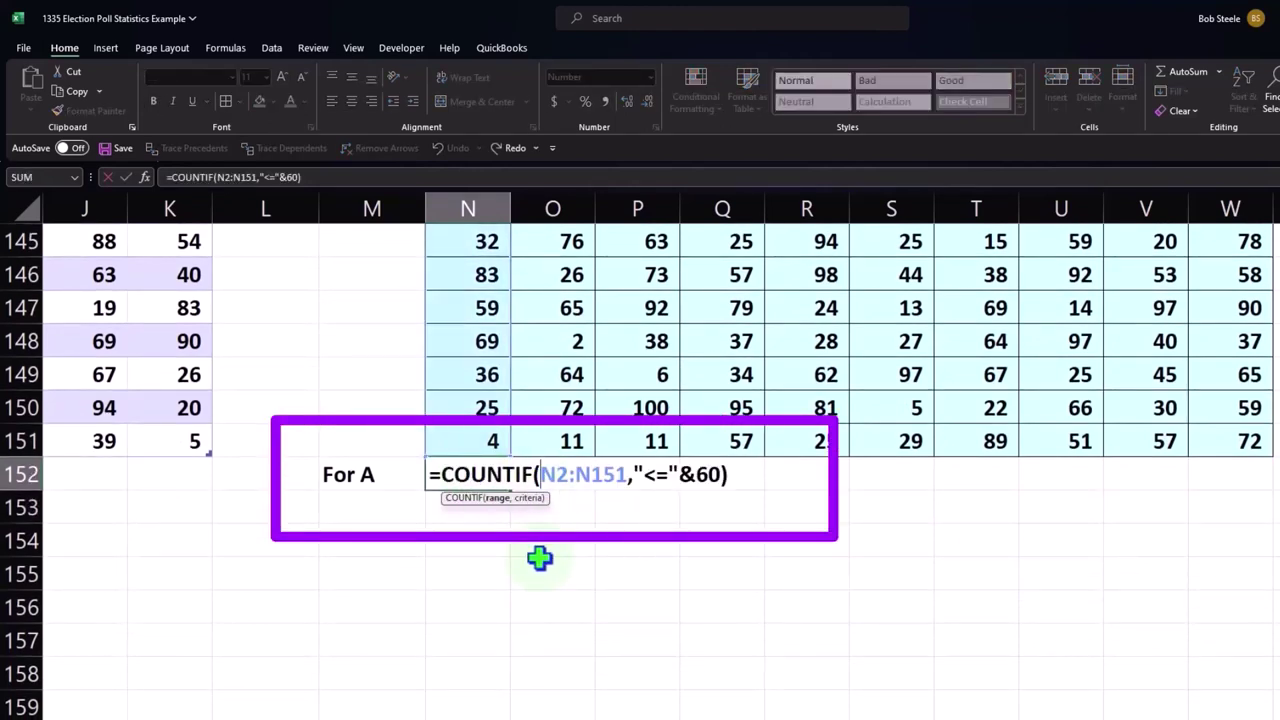
key("Right")
key("Right")
key("Right")
key("Right")
key("Right")
key("Right")
key("Right")
key("Right")
key("Right")
key("Right")
key("Right")
key("Right")
key("Return")
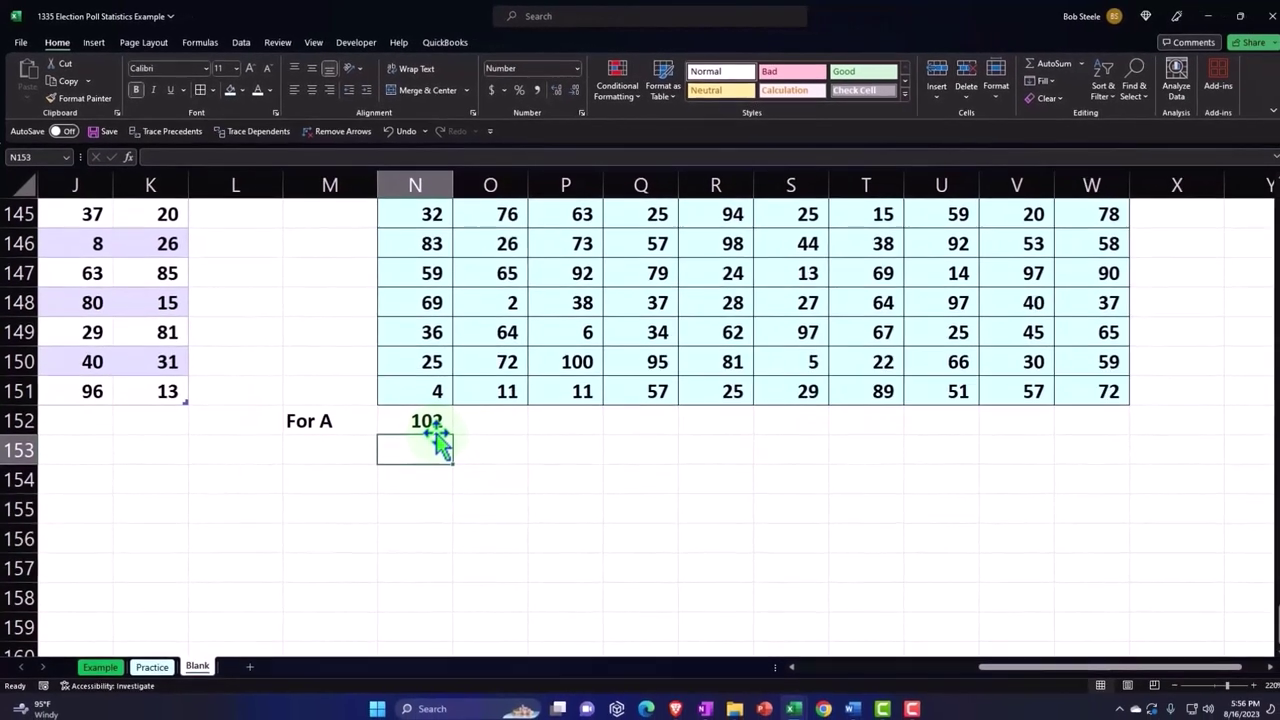
Step: Type the label 'Not A' in M153 below For A
scroll(430, 425, "up", 3)
scroll(431, 431, "up", 1)
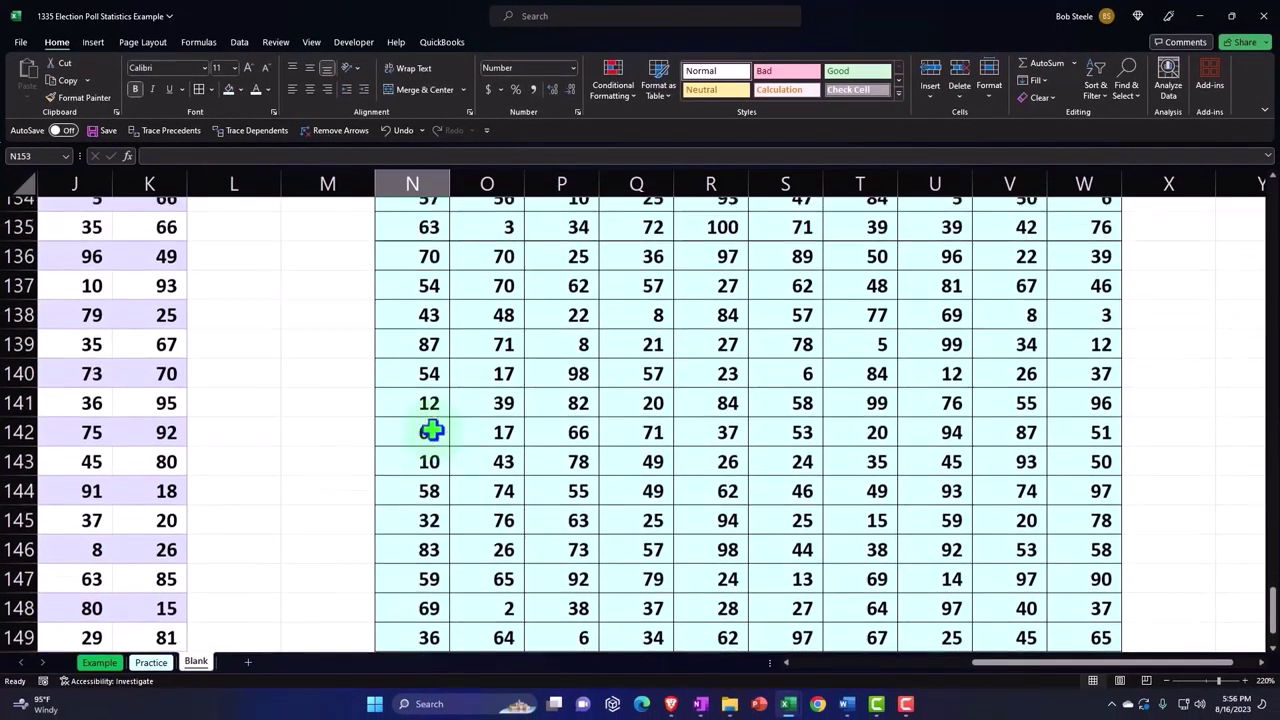
scroll(431, 431, "up", 2)
scroll(431, 428, "down", 3)
scroll(431, 428, "down", 2)
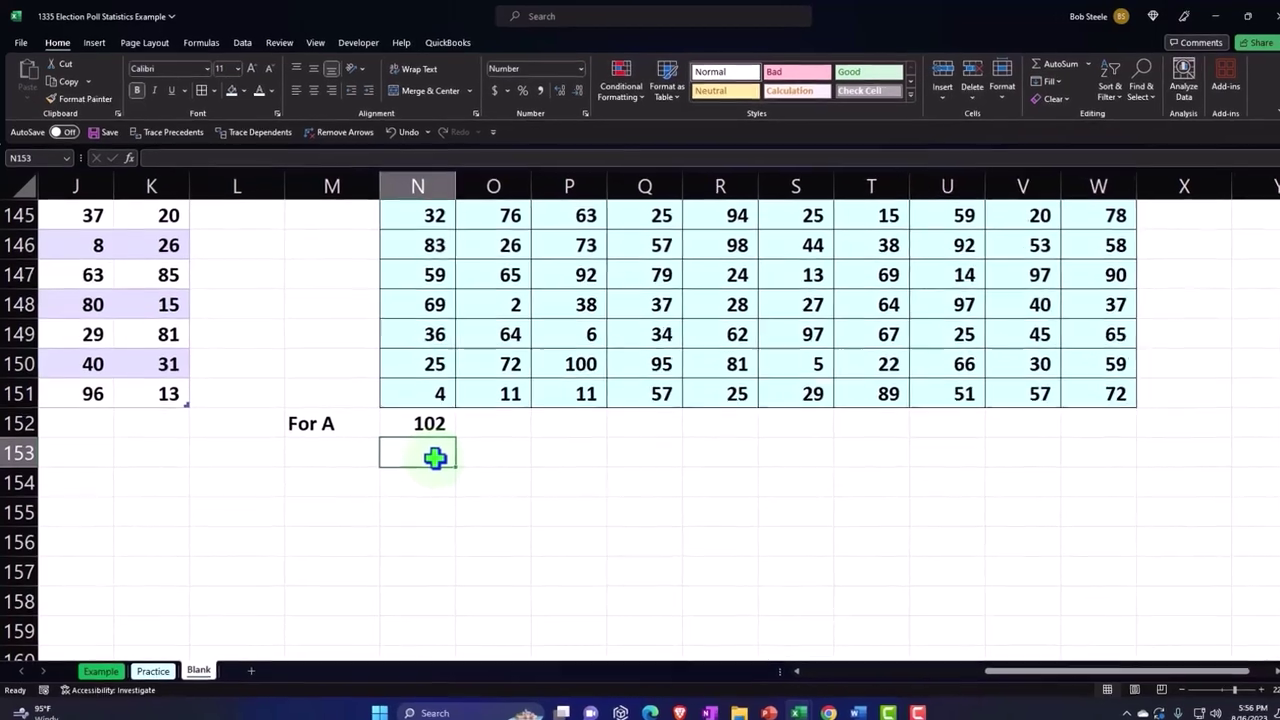
key("Left")
type("NOt")
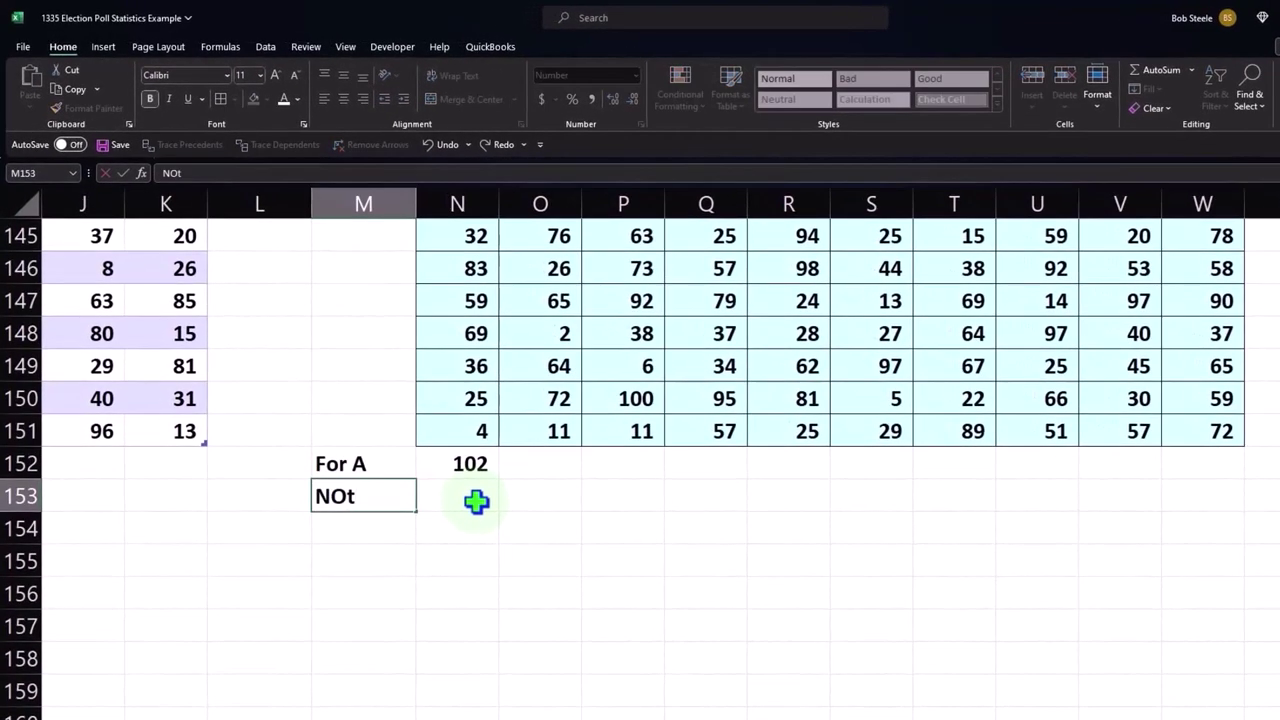
key("BackSpace")
key("BackSpace")
type("no")
key("BackSpace")
key("BackSpace")
type("ot A")
key("Tab")
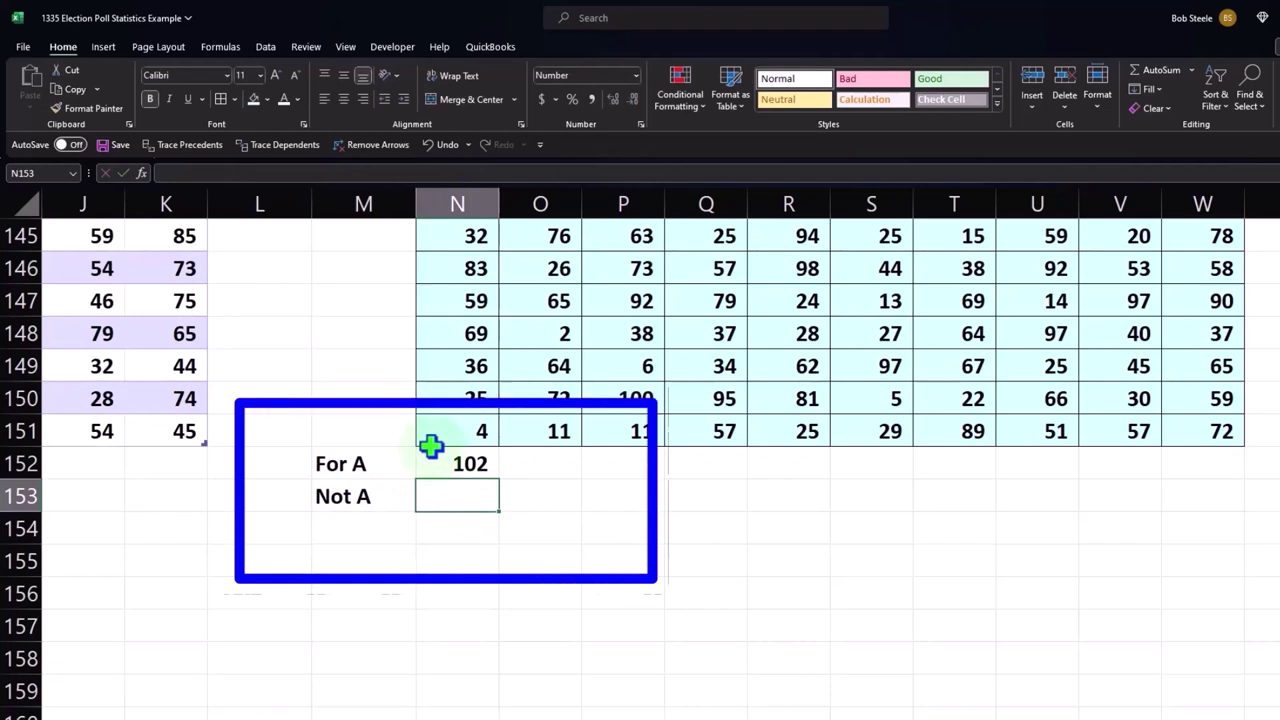
Step: Enter =150-N152 in N153, then clear it and start a new =countif( formula
type("=150")
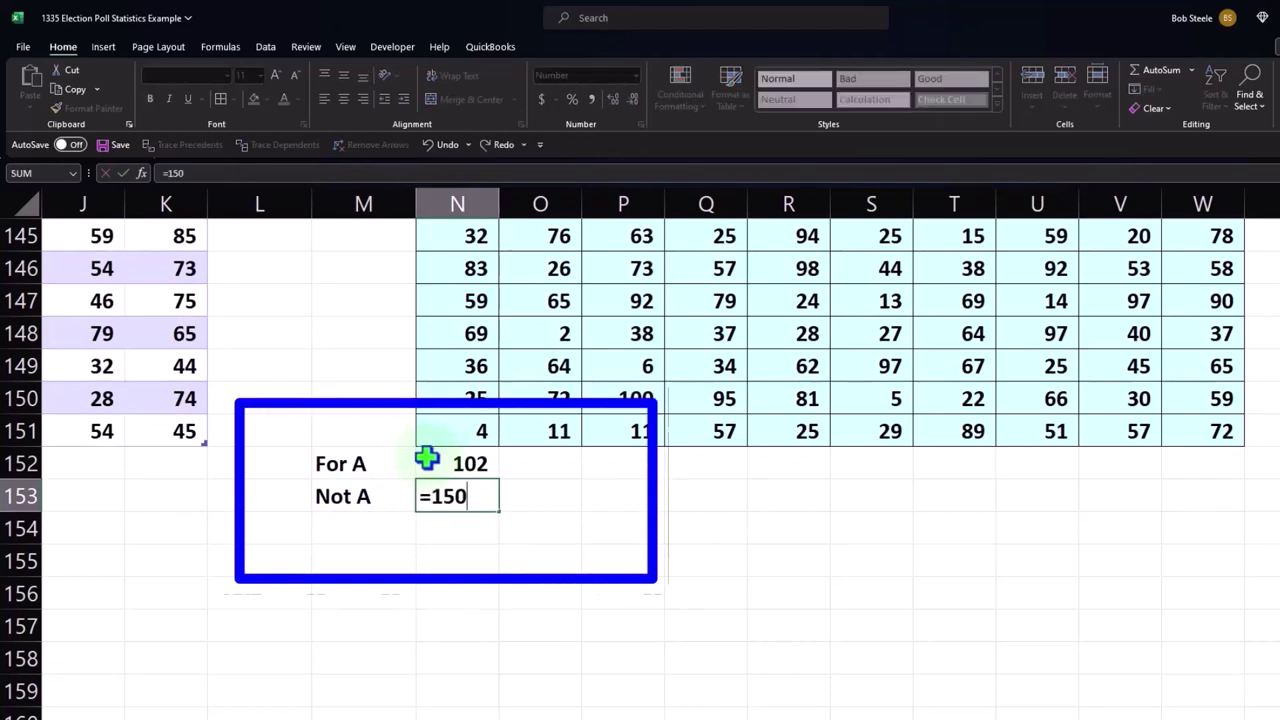
type("-")
left_click(427, 458)
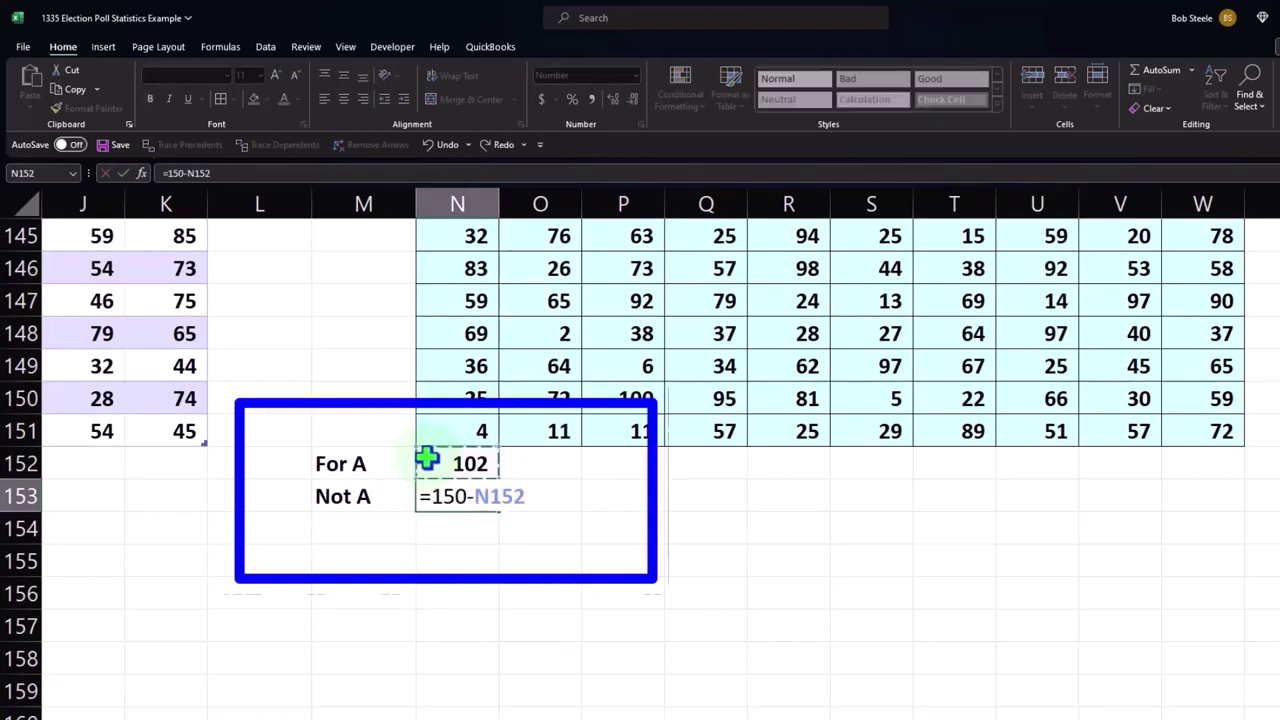
key("Return")
key("Left")
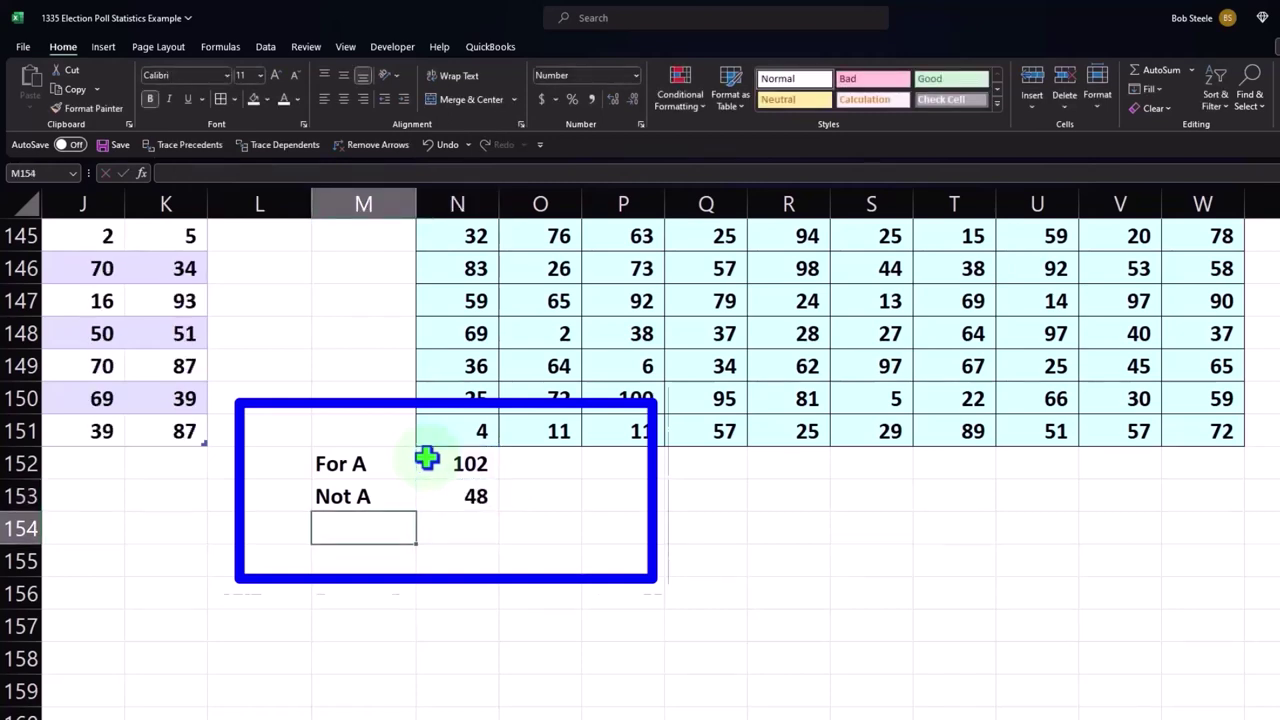
key("Right")
key("Up")
key("Delete")
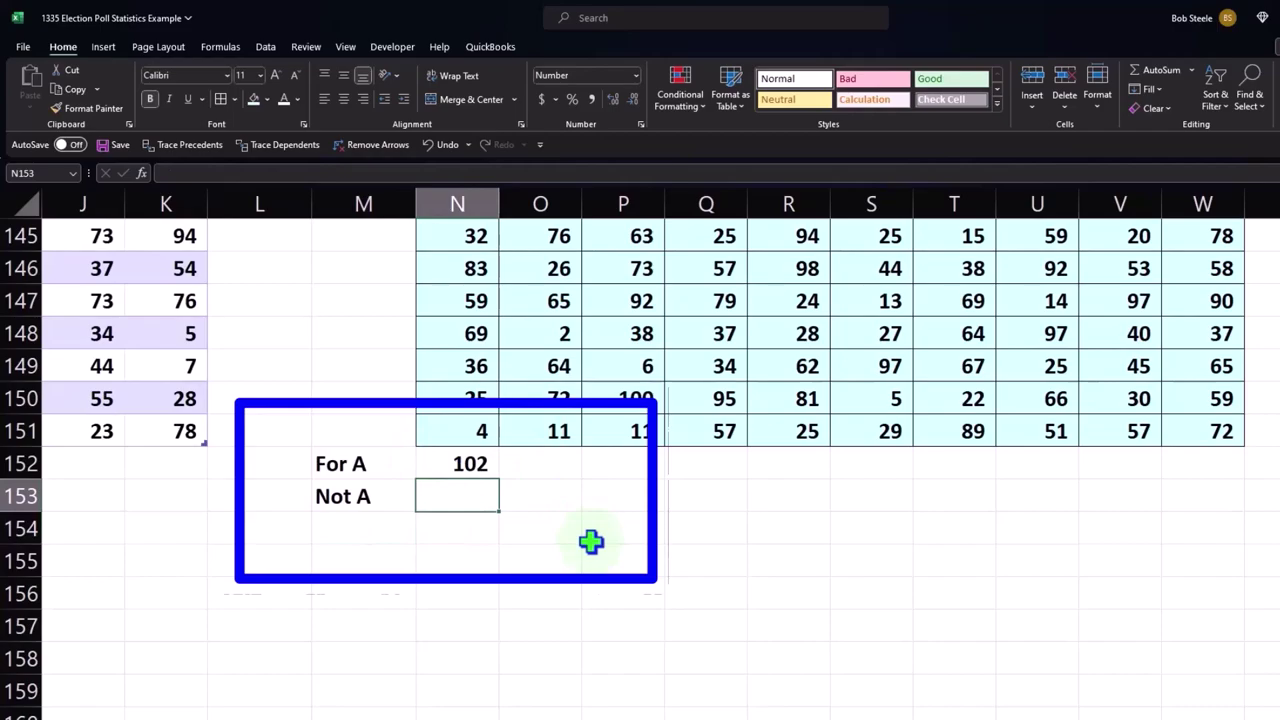
type("=")
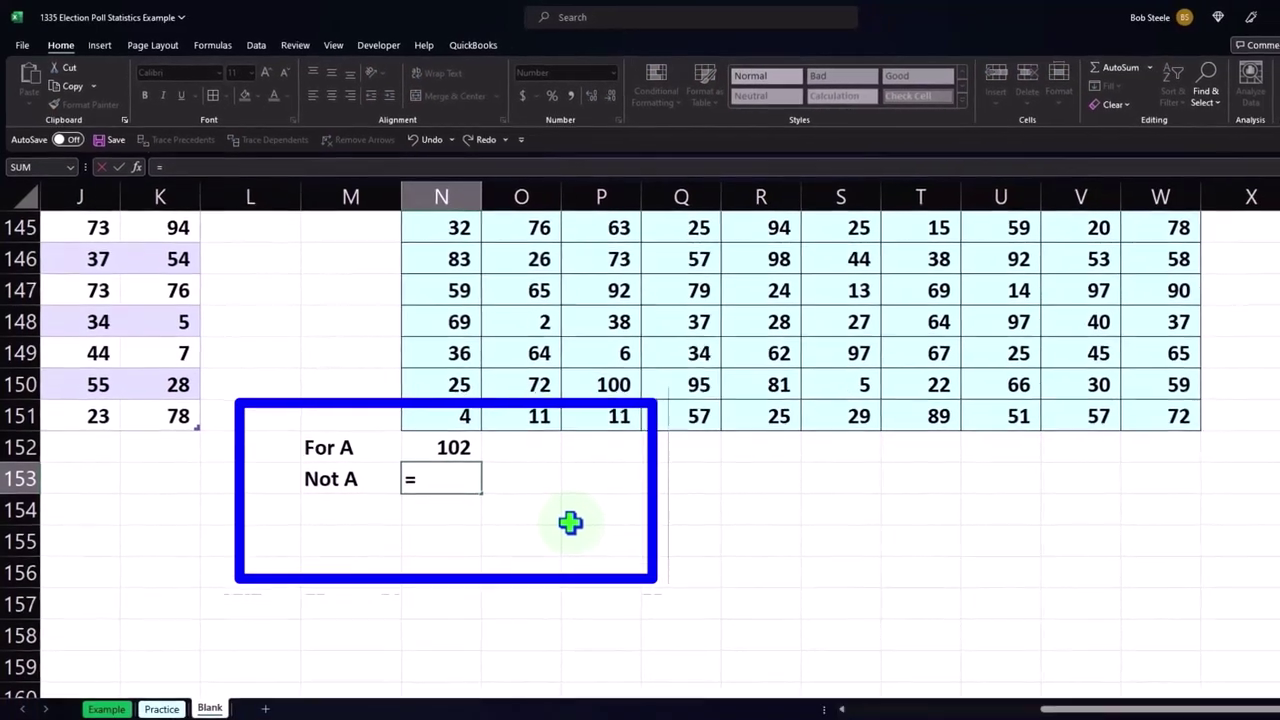
type("cou")
type("ntif")
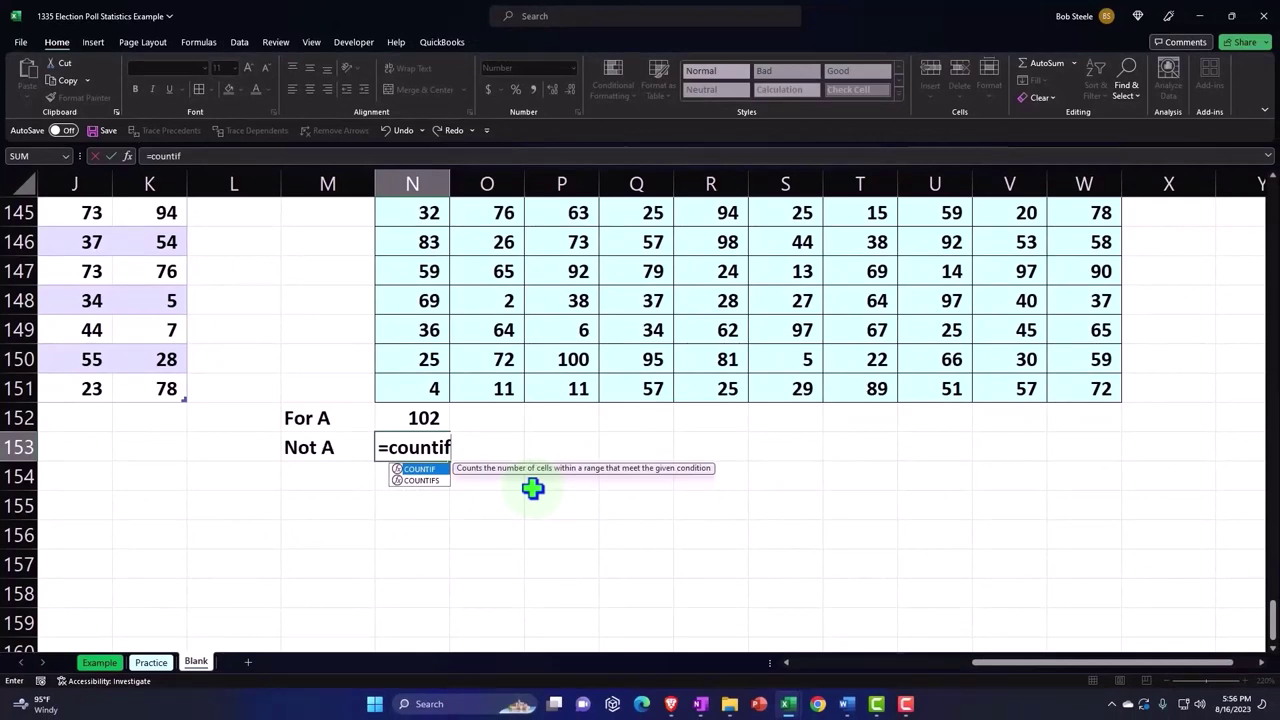
type("(")
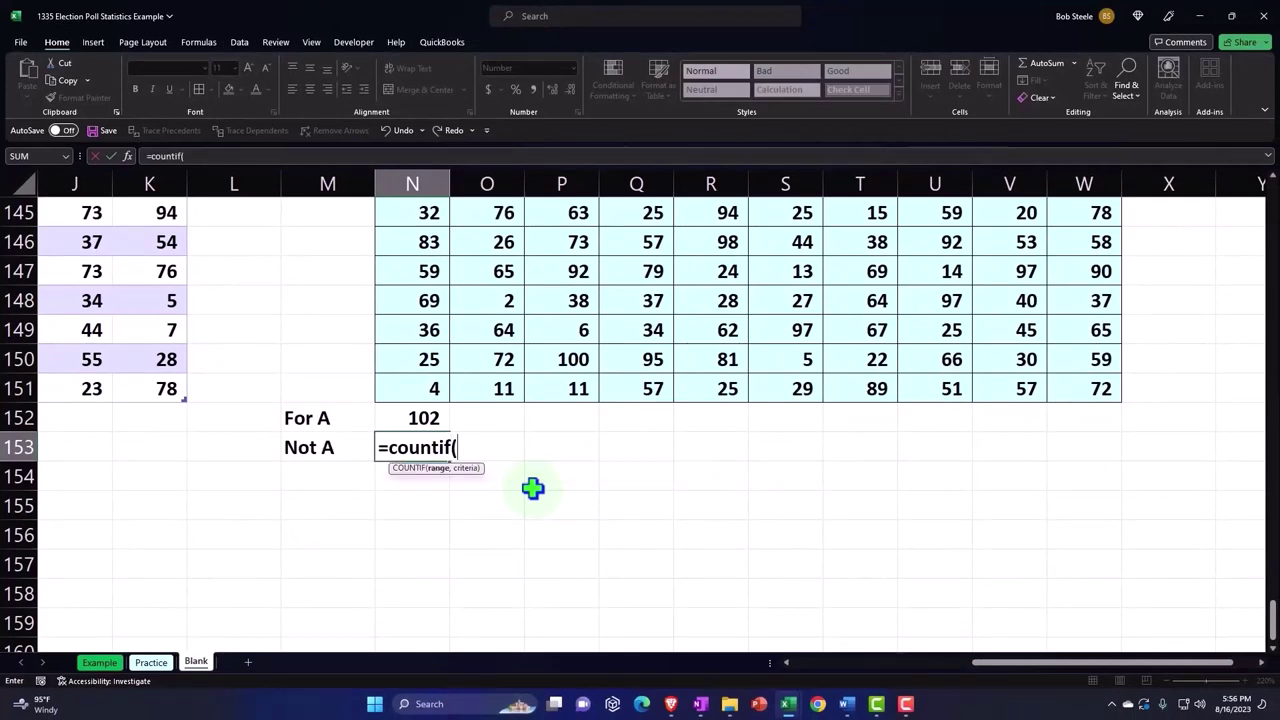
Step: Complete =COUNTIF(N2:N151,">"&60) in N153, returning 48 for Not A
key("Up")
key("Up")
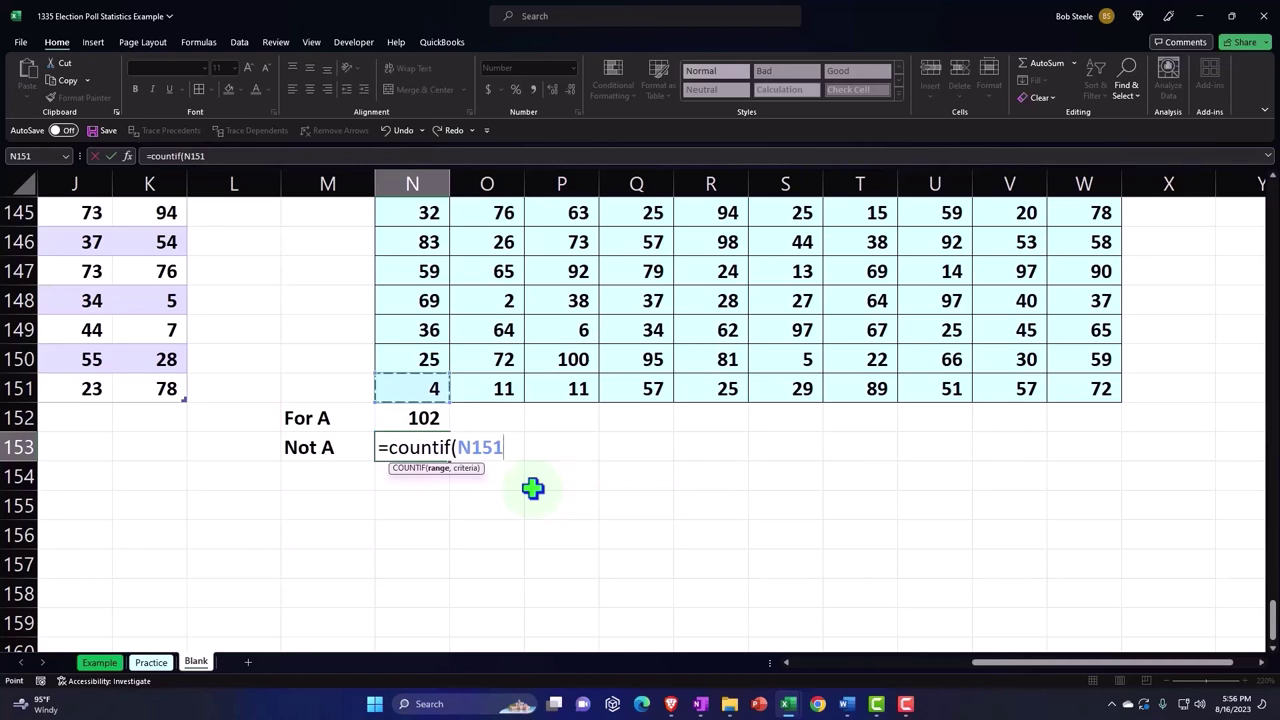
key("ctrl+shift+Up")
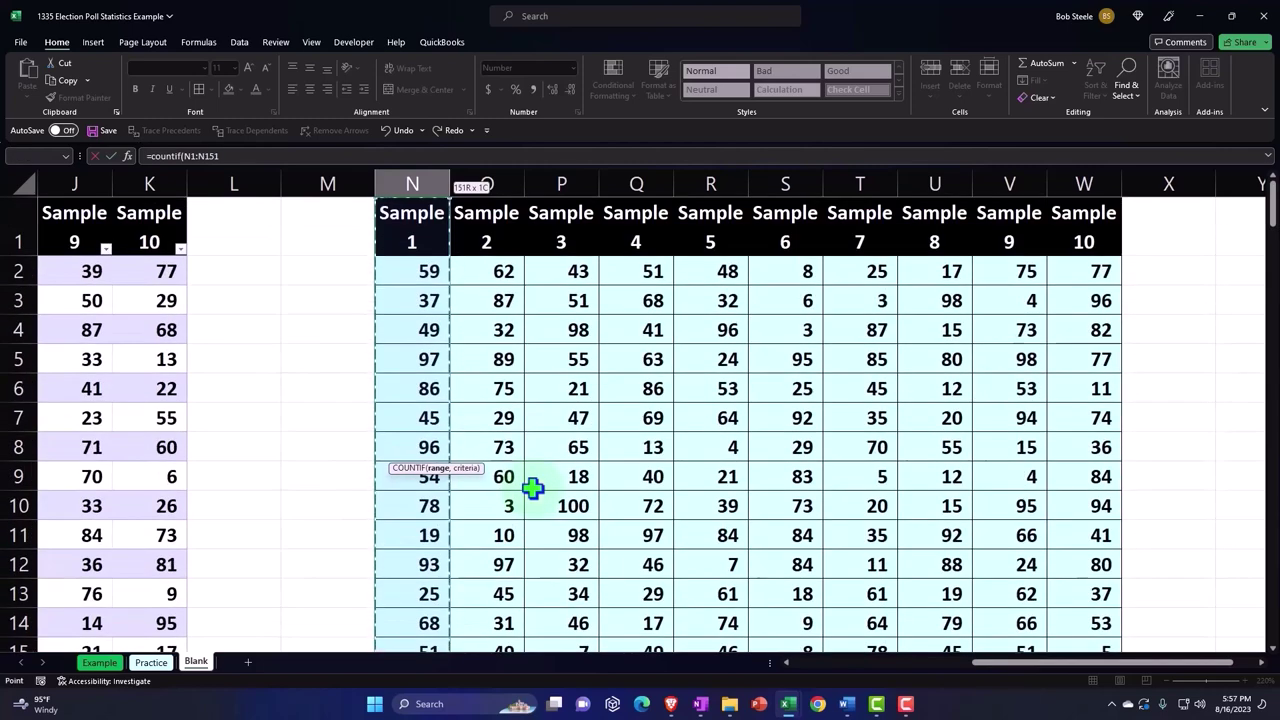
key("shift+Down")
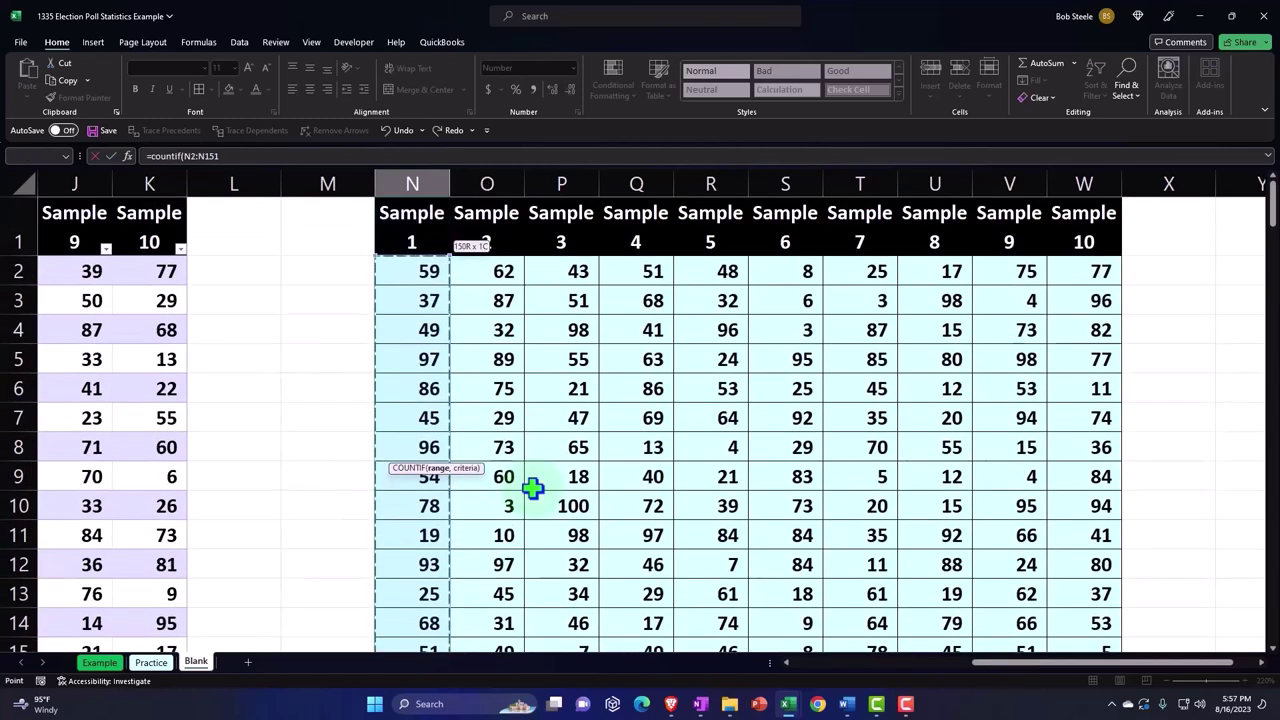
scroll(495, 571, "down", 5)
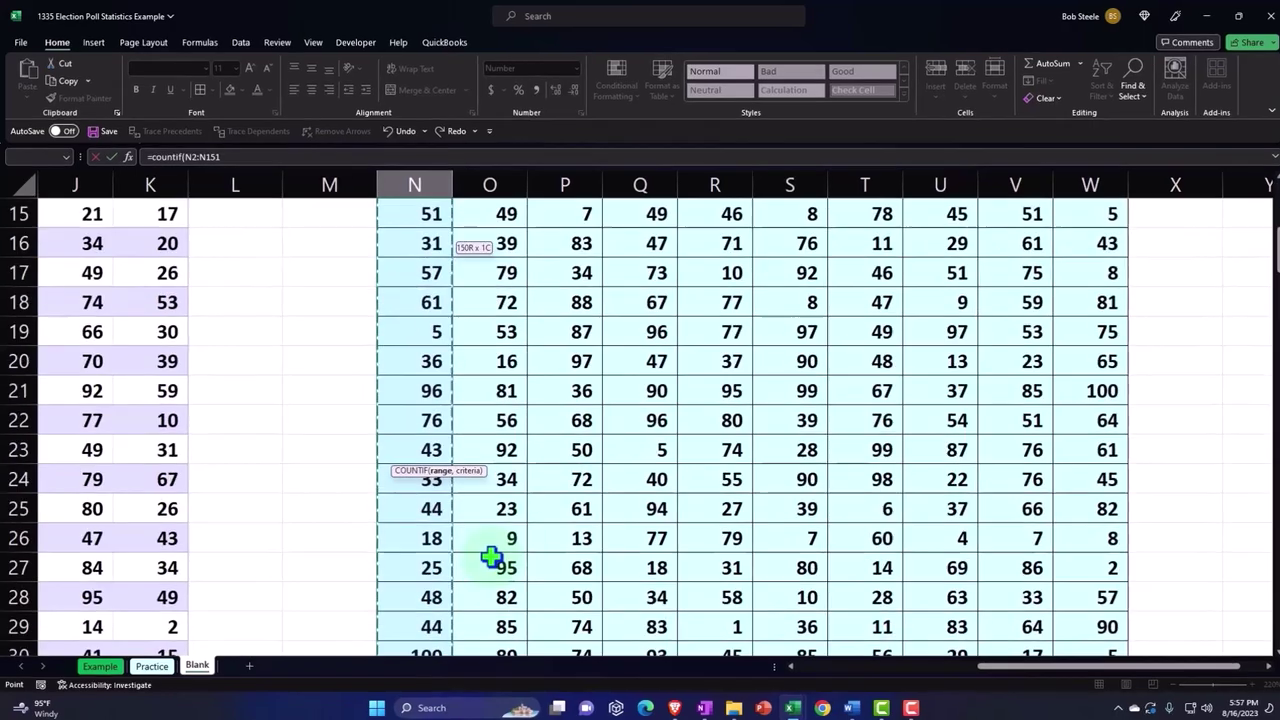
scroll(495, 571, "down", 11)
scroll(495, 571, "down", 12)
scroll(495, 571, "down", 11)
scroll(554, 626, "down", 9)
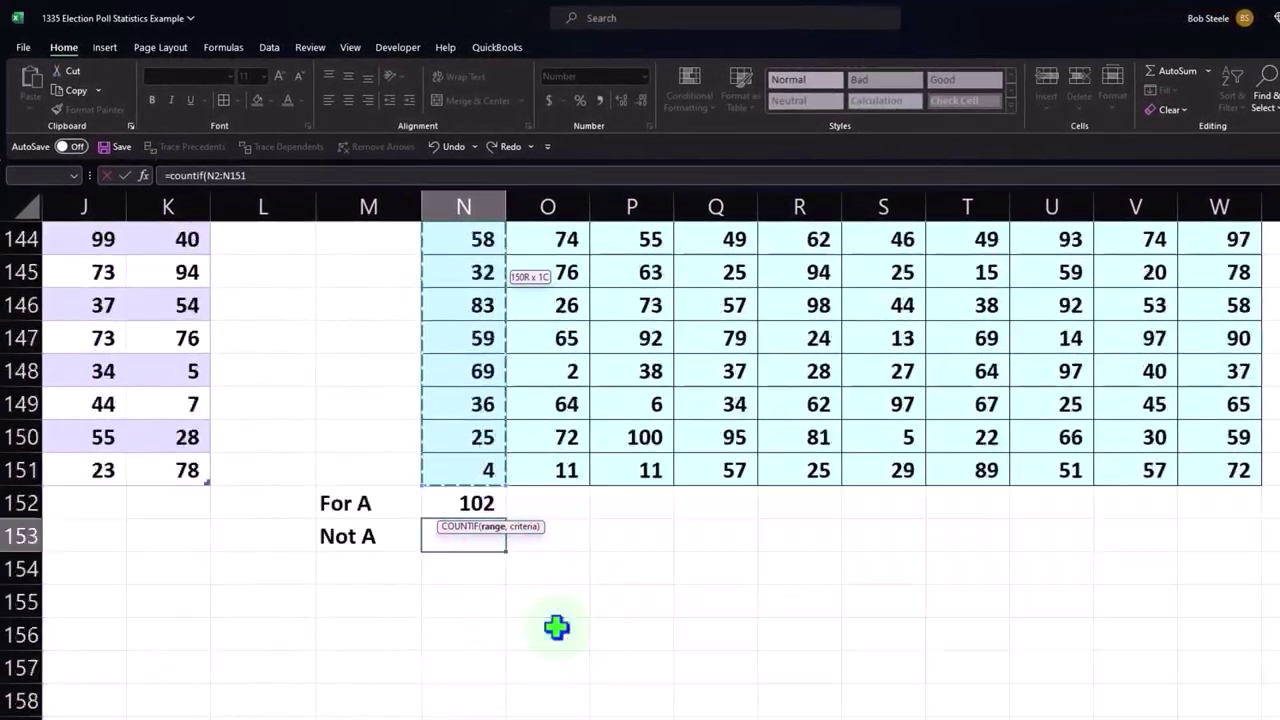
scroll(554, 626, "down", 4)
scroll(554, 610, "up", 3)
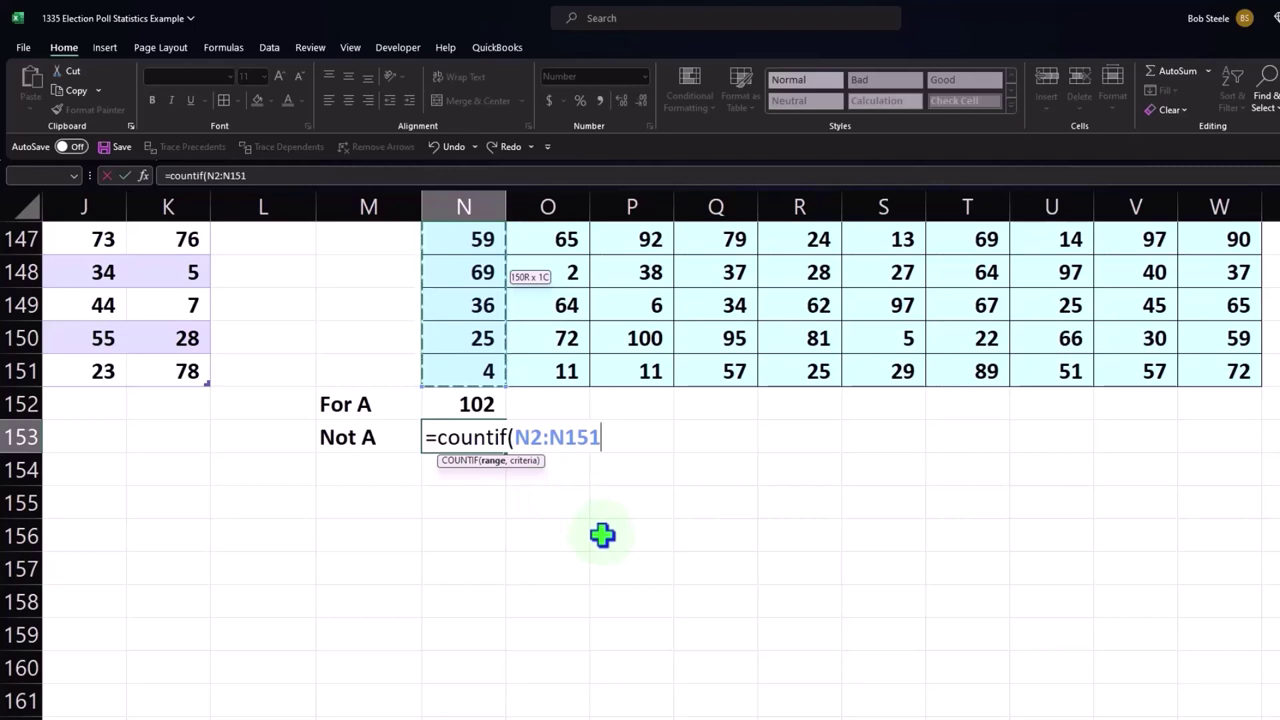
type(",")
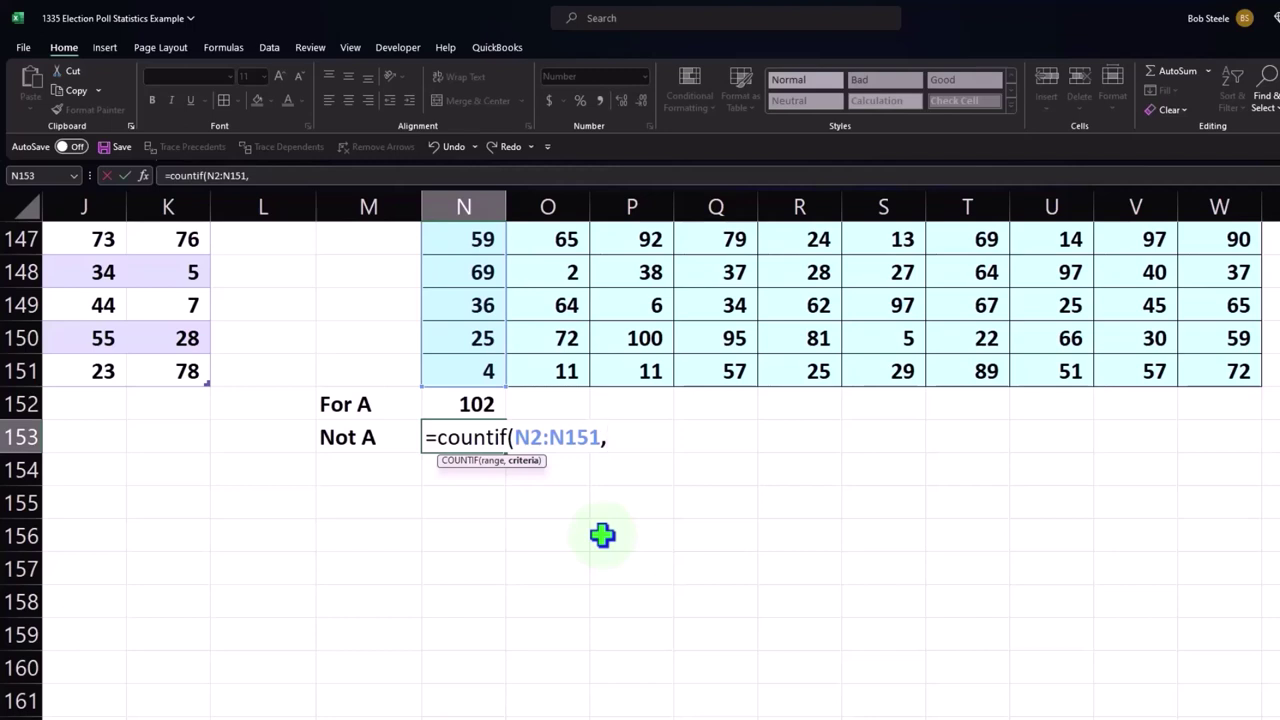
type("\"")
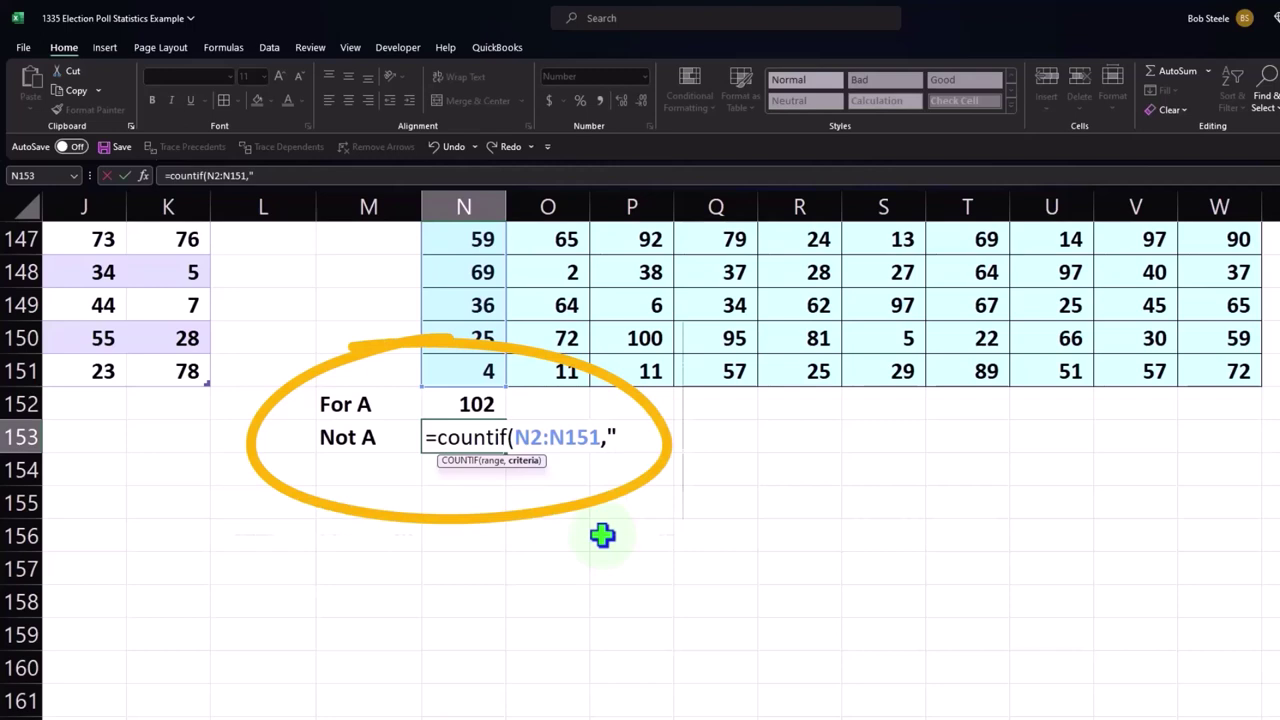
type(">\"")
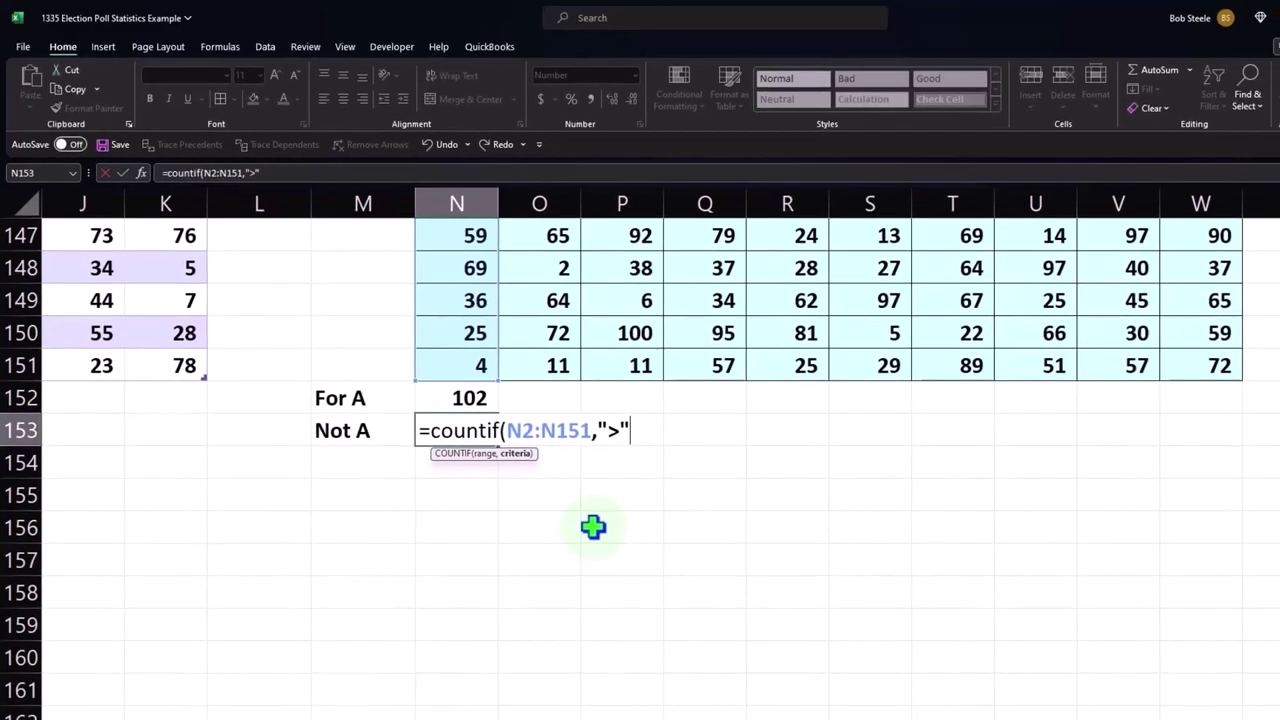
type("&60")
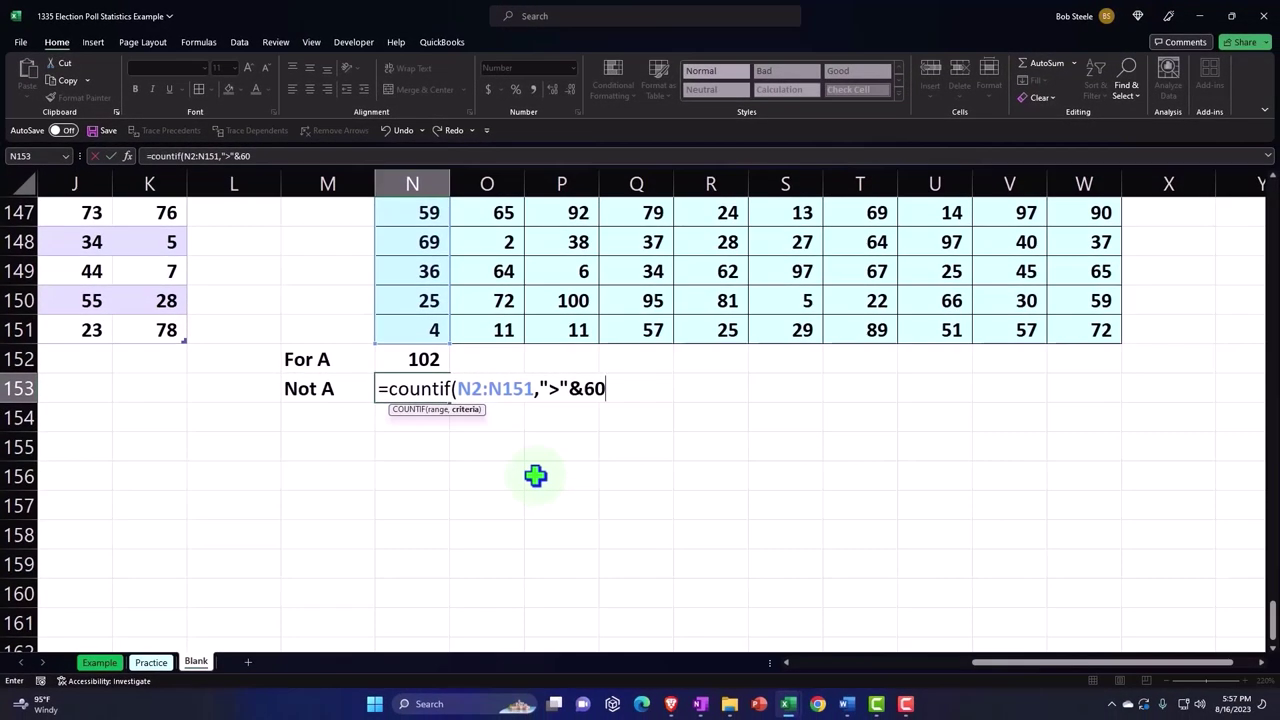
type(")")
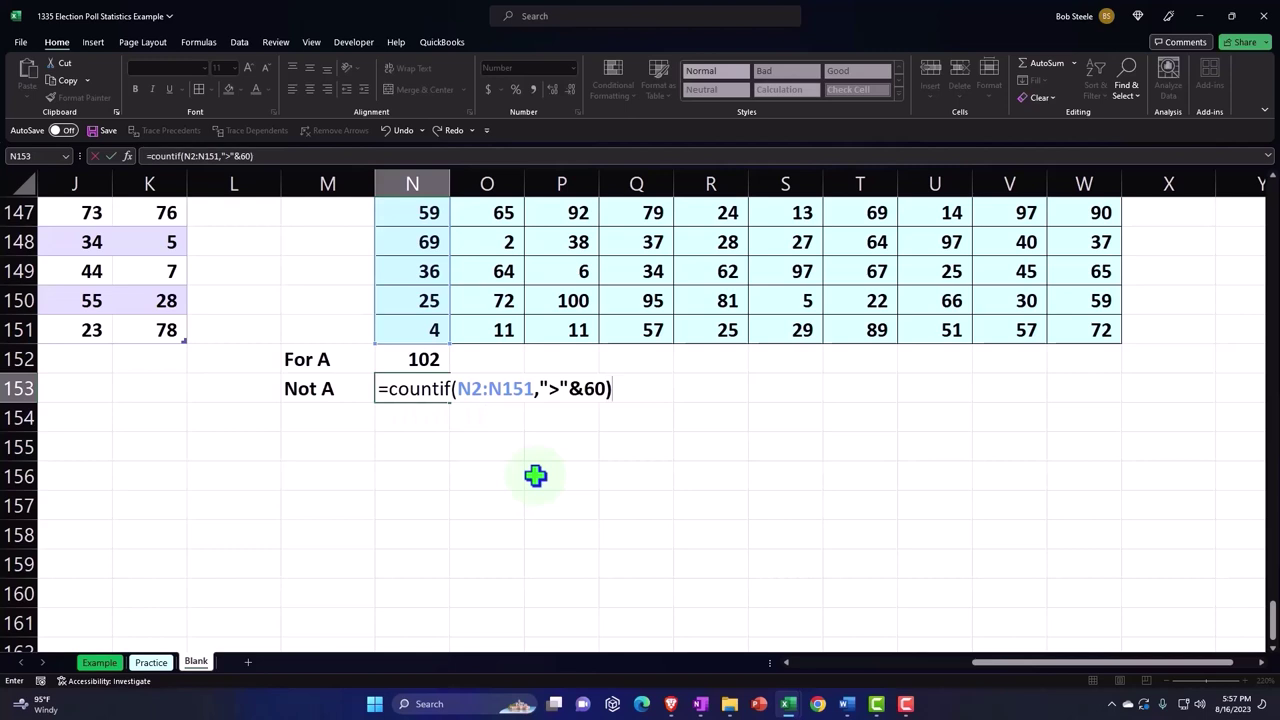
key("Return")
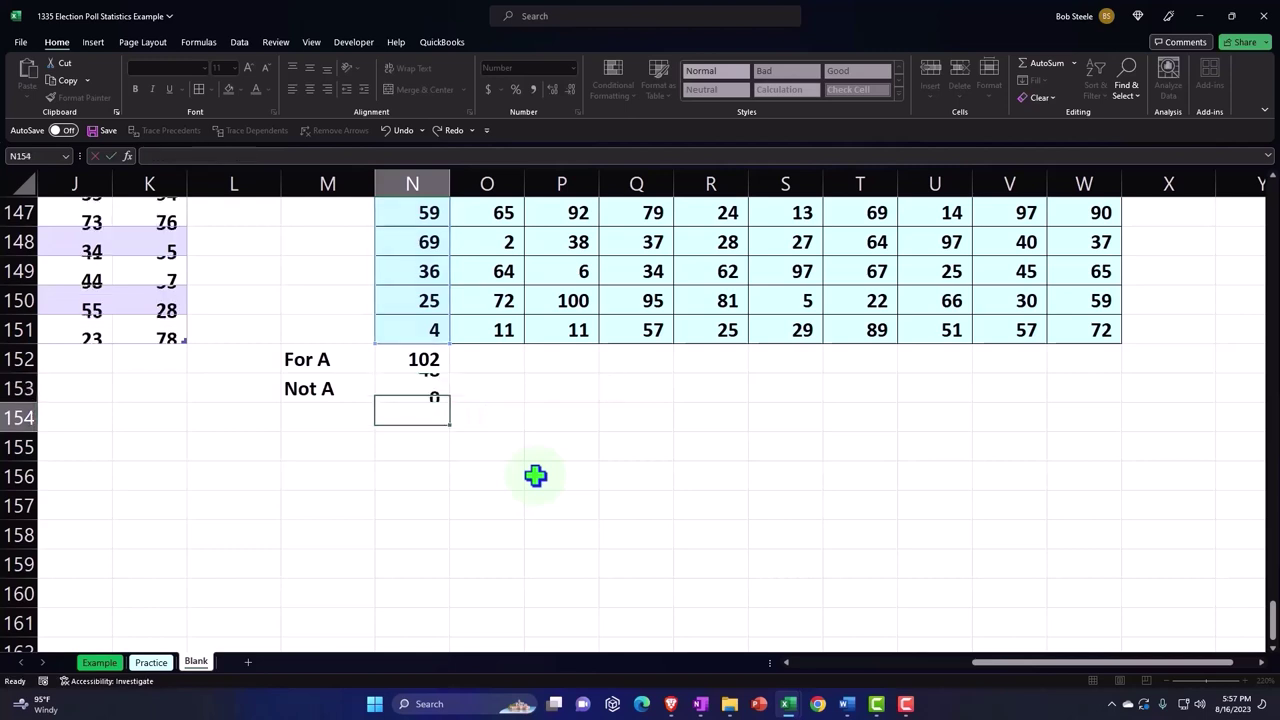
key("Left")
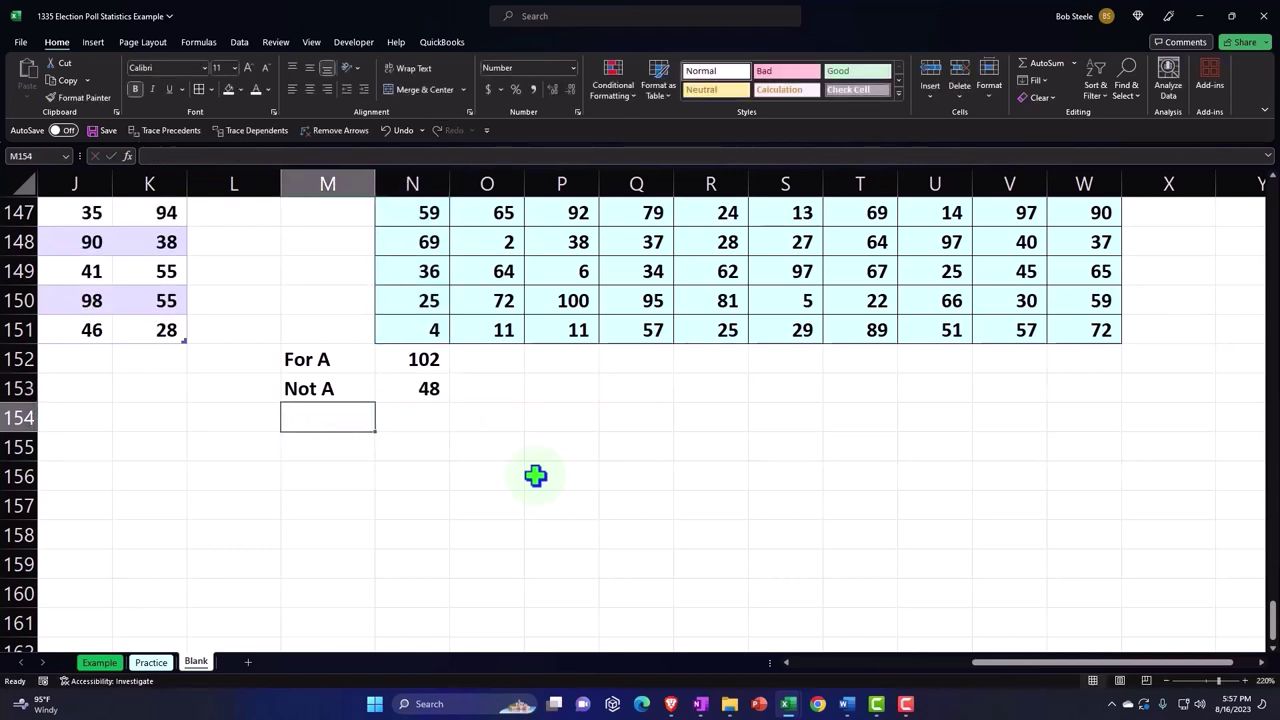
Step: Label M154 'Total' and enter =SUM(N152:N153) in N154, giving 150
type("Total")
key("Tab")
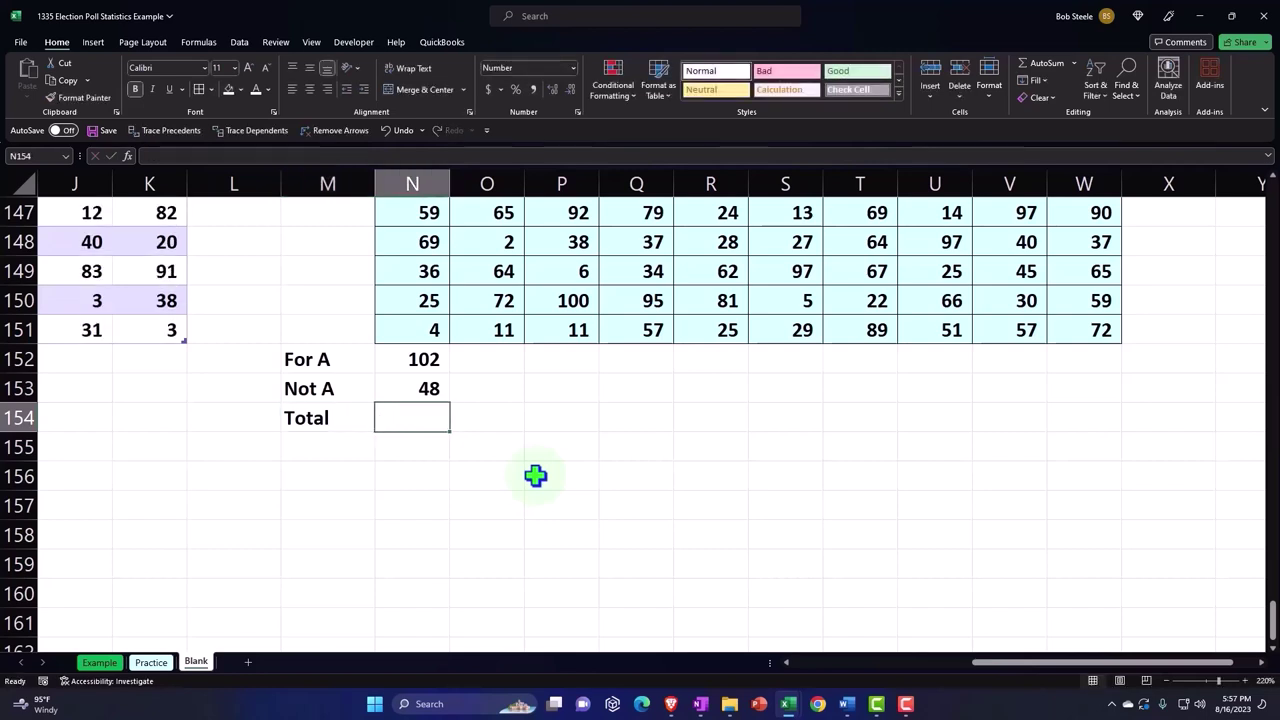
type("=su")
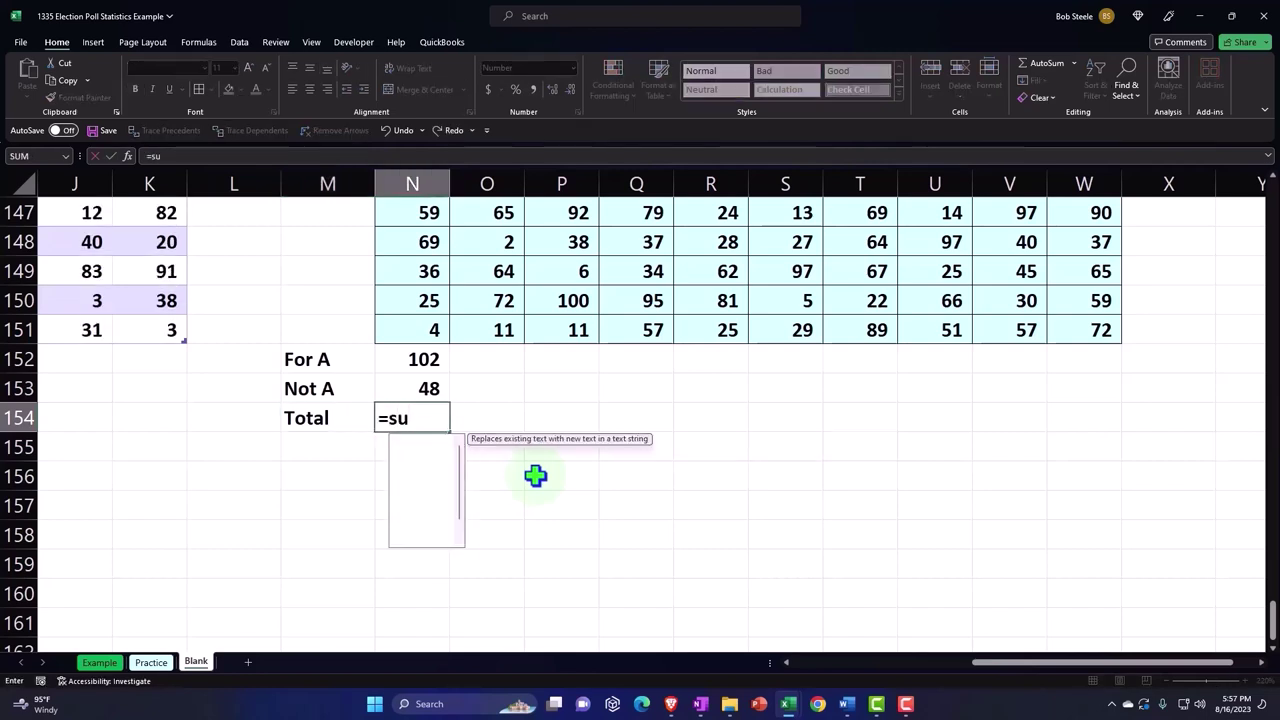
type("m(")
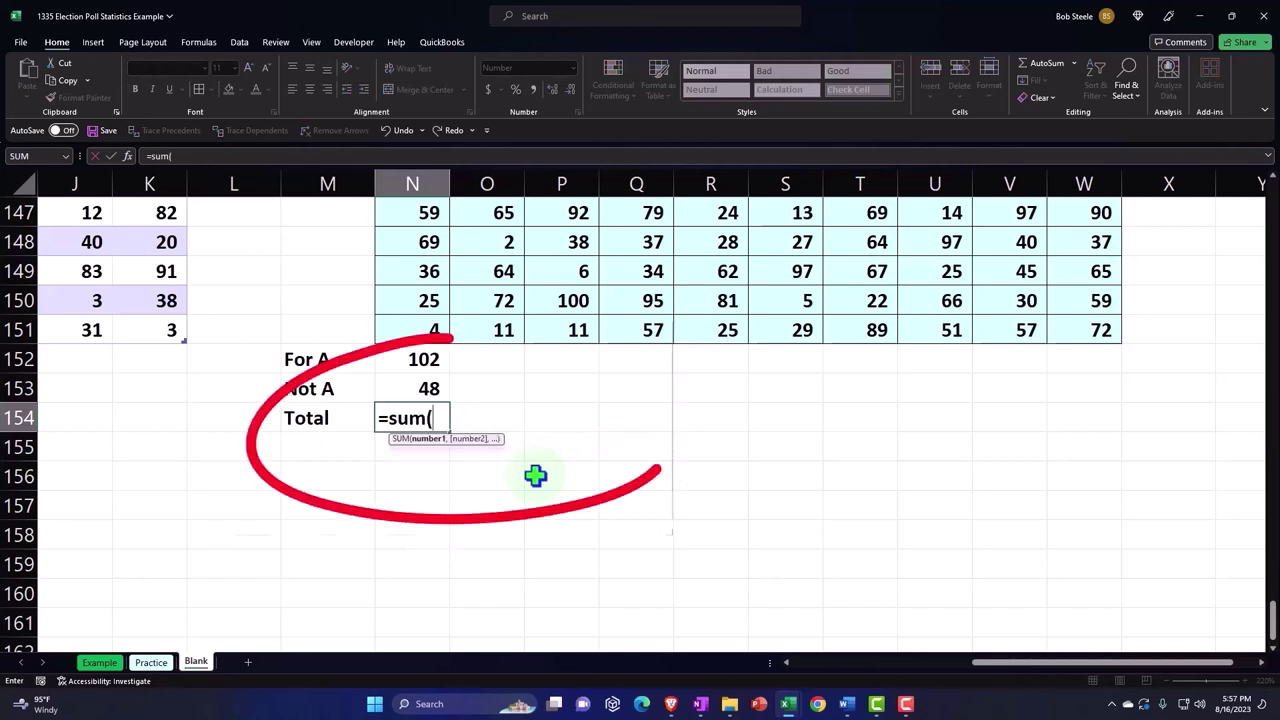
key("Up")
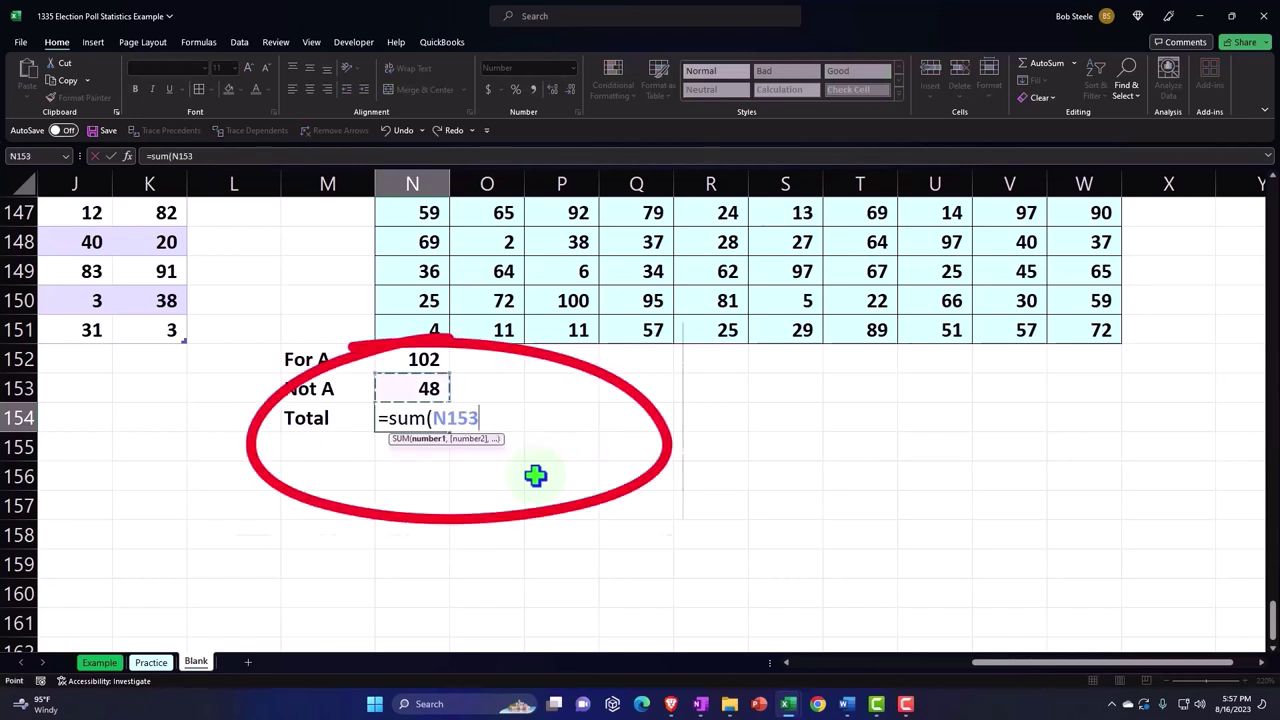
key("shift+Up")
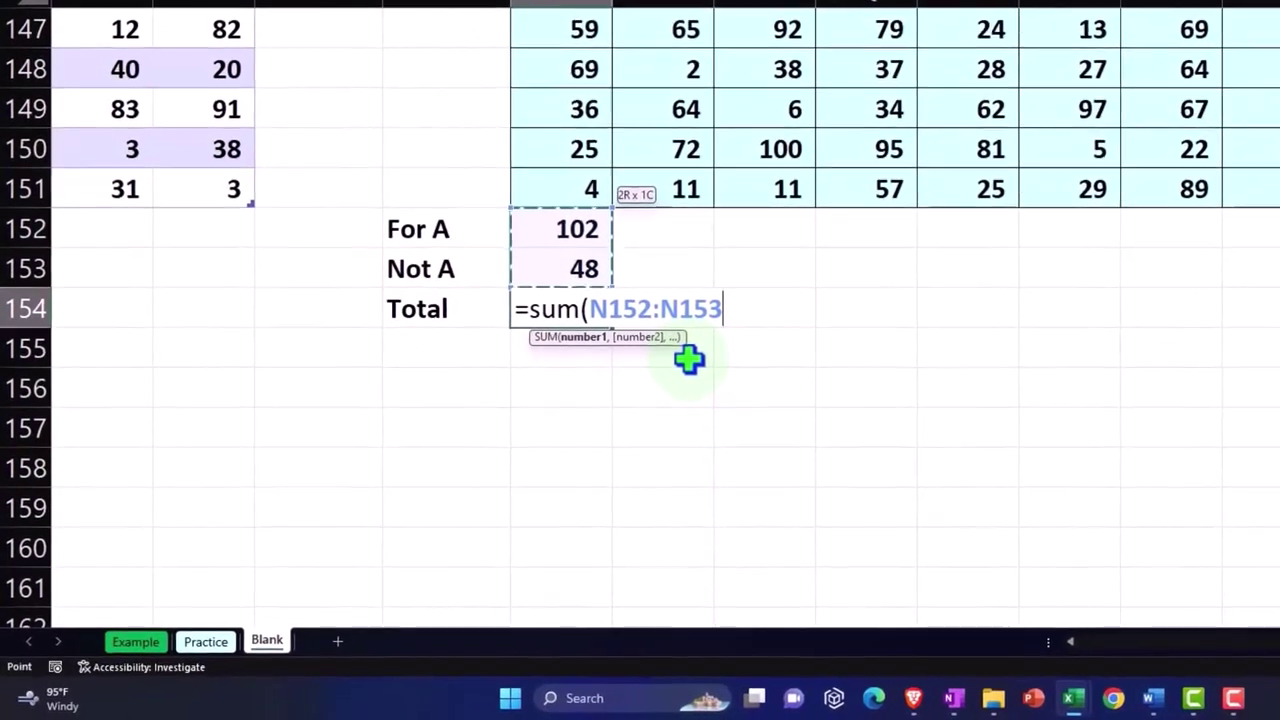
key("Return")
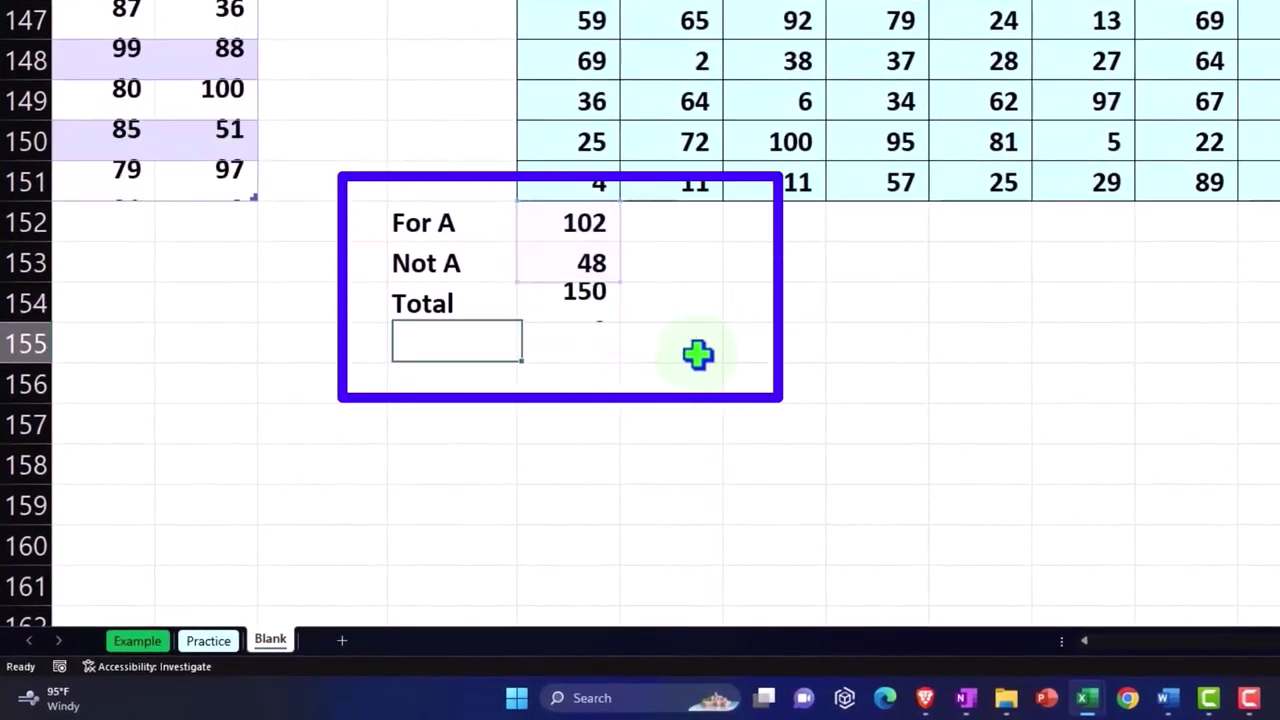
key("Up")
key("Right")
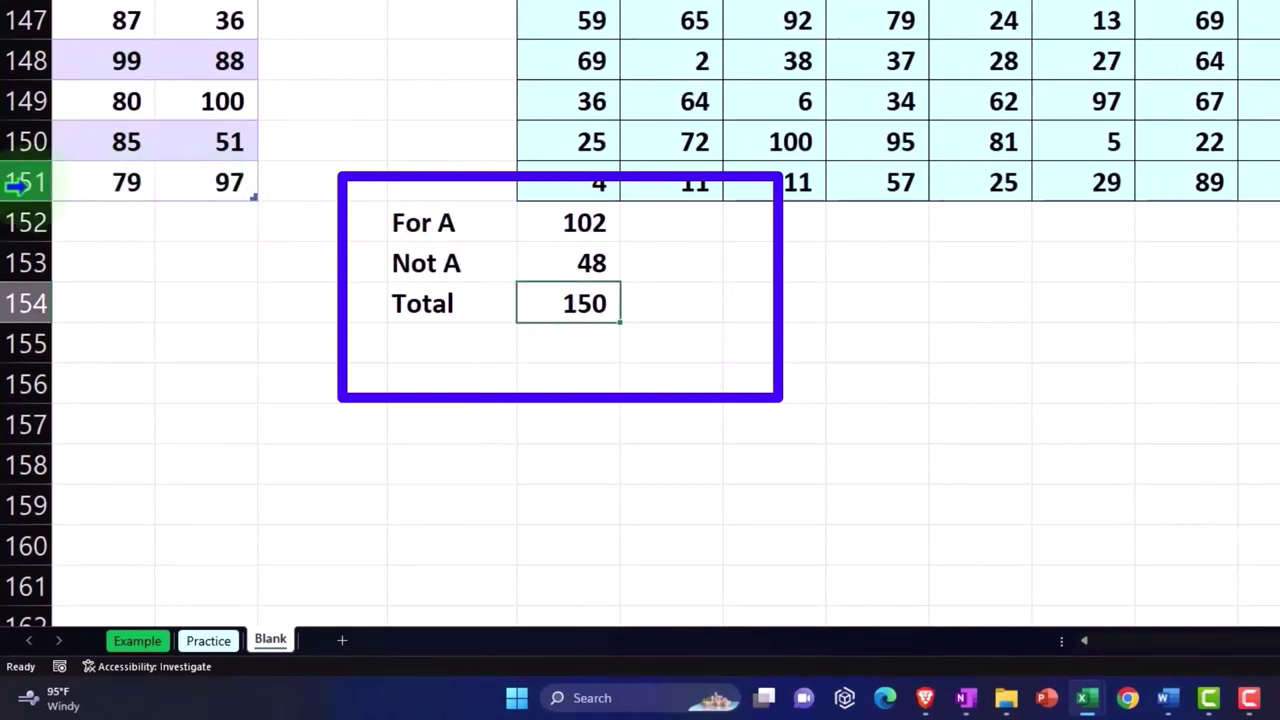
left_click(570, 262)
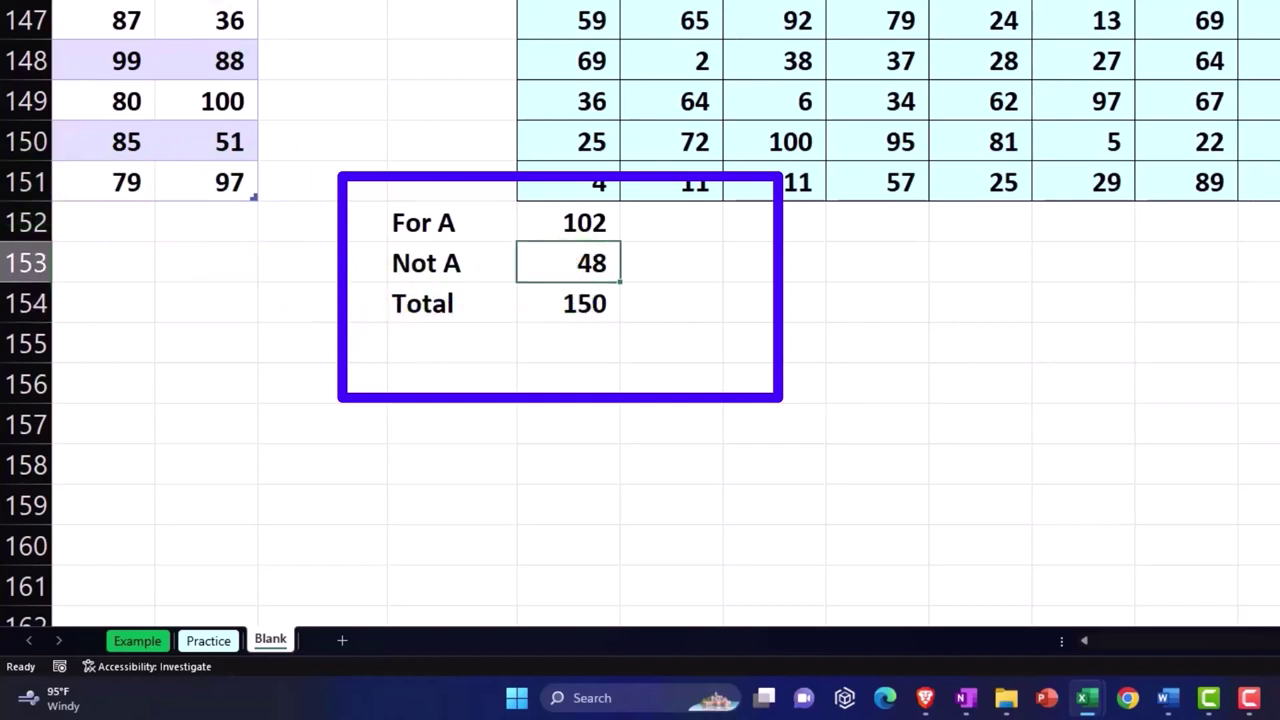
Step: Underline the Not A count of 48 and type the label '% A' in M155
key("ctrl+u")
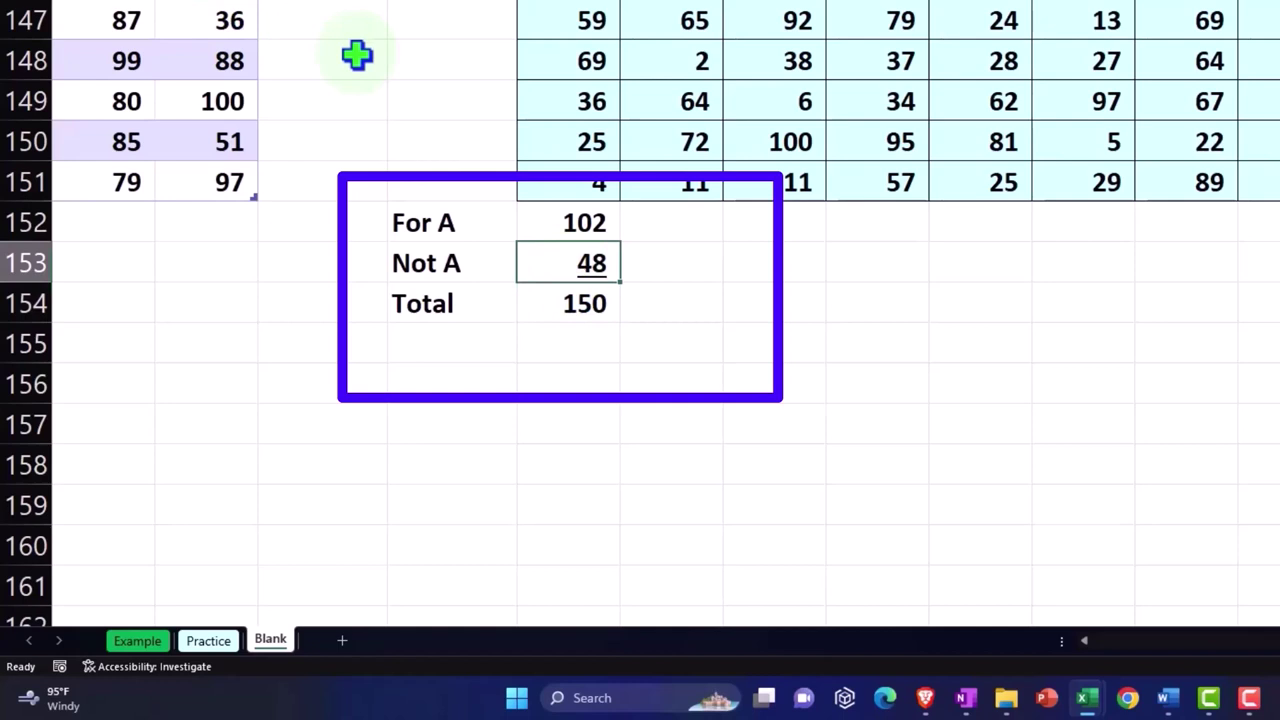
key("Down")
key("Down")
key("Left")
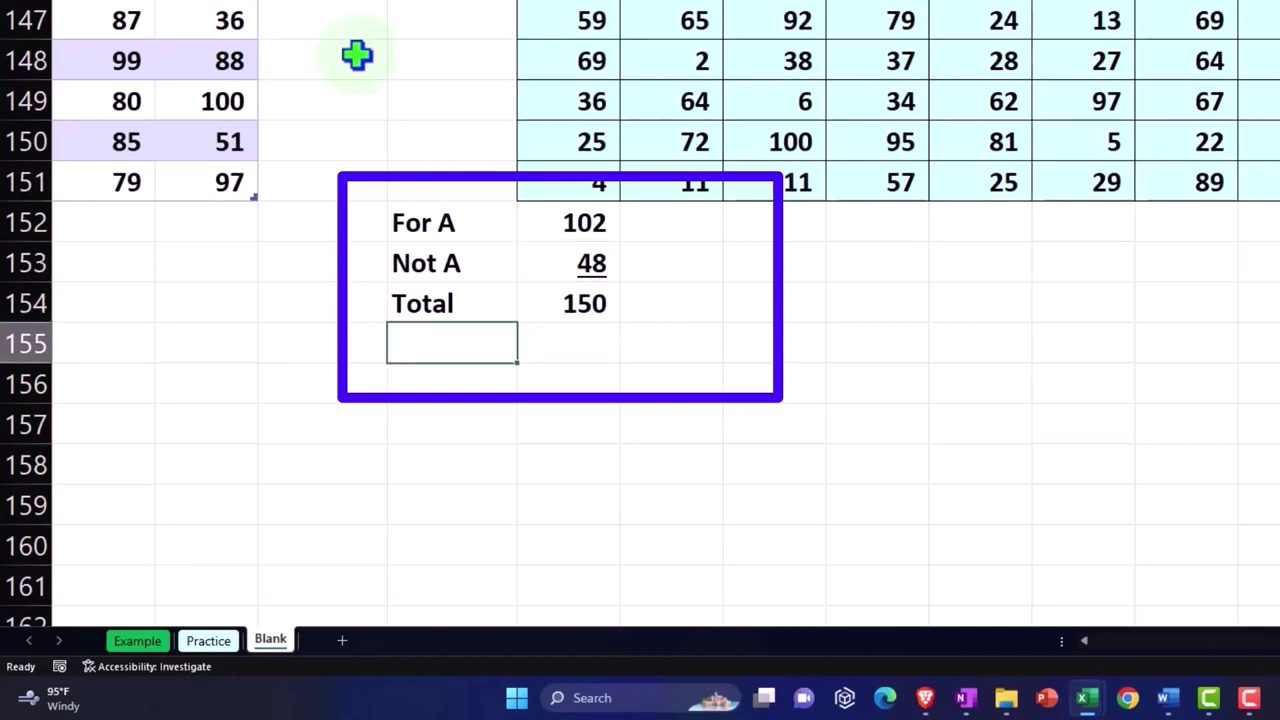
type("P")
key("BackSpace")
type("%")
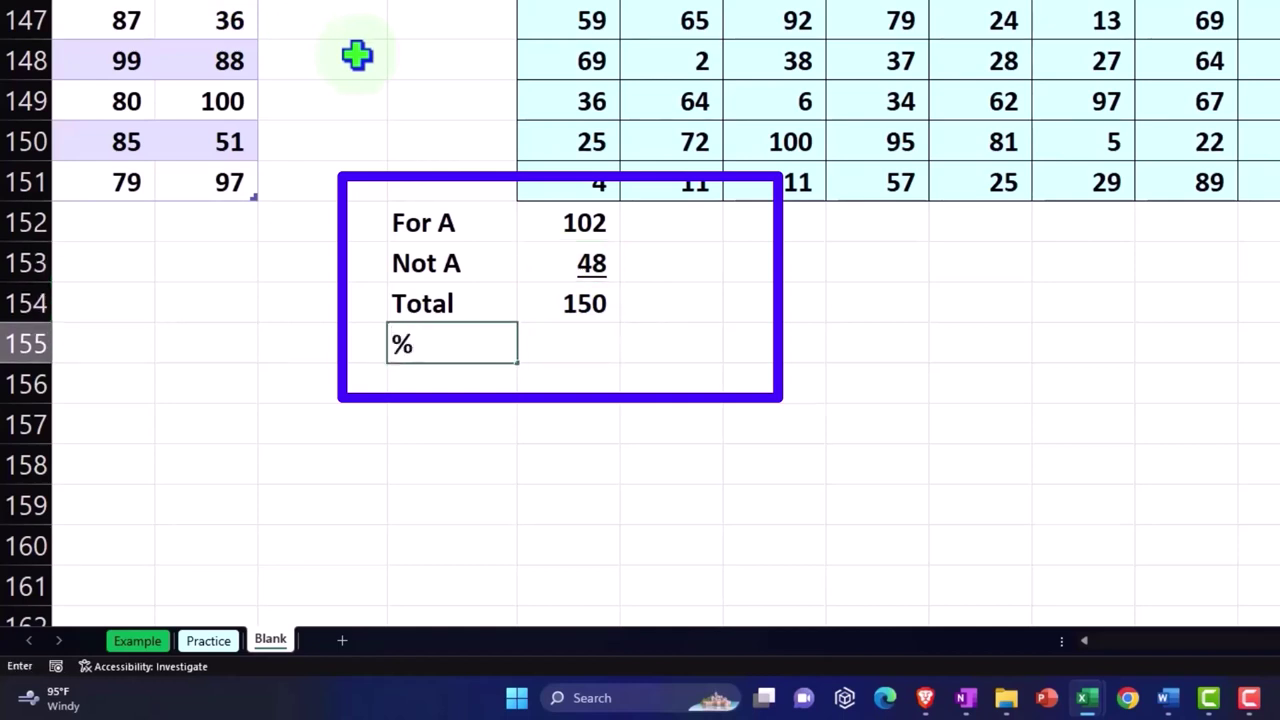
type(" A")
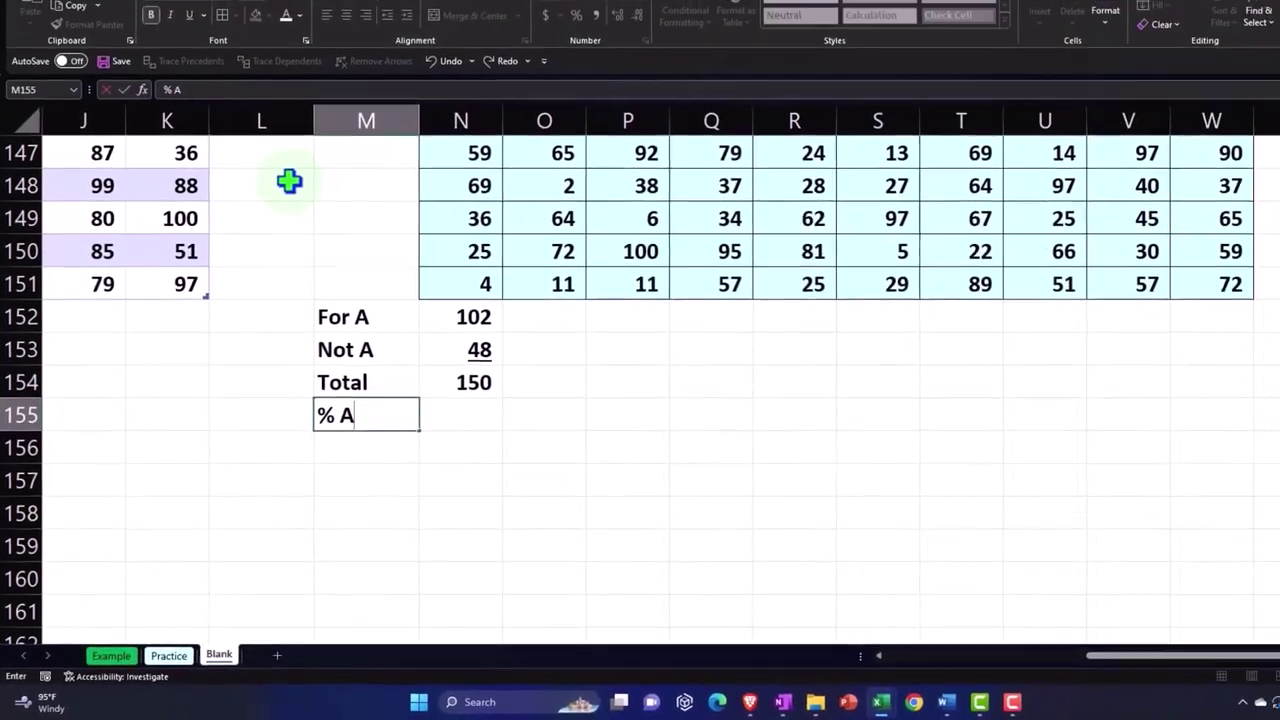
key("Tab")
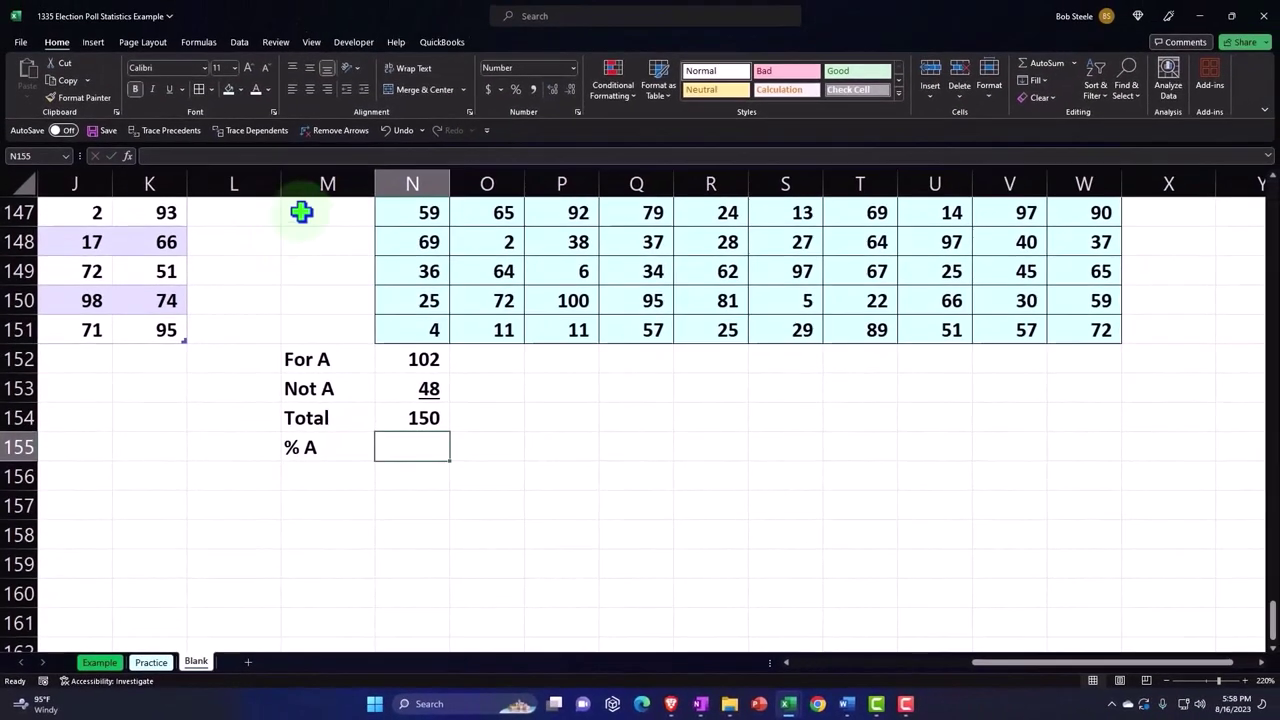
Step: Enter =N152/N154 in N155 to compute For A's share of the Total
left_click(414, 365)
key("Down")
key("Down")
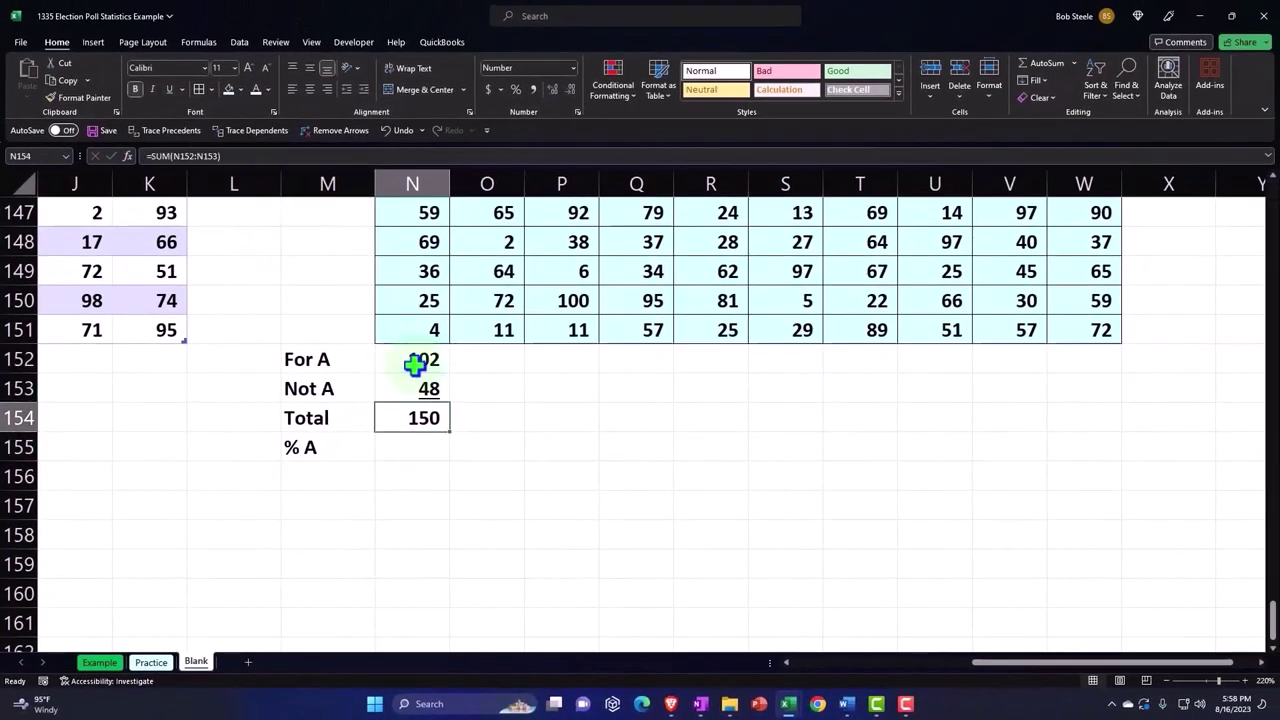
key("Down")
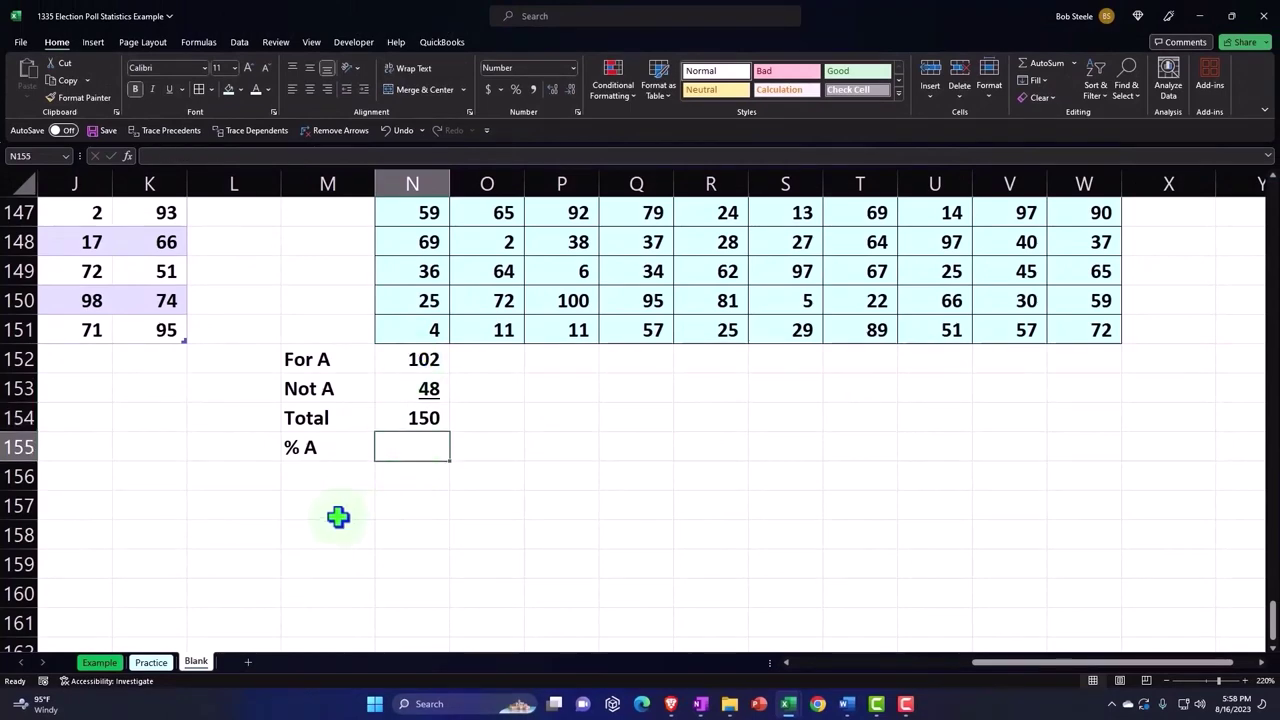
type("=")
key("Up")
key("Up")
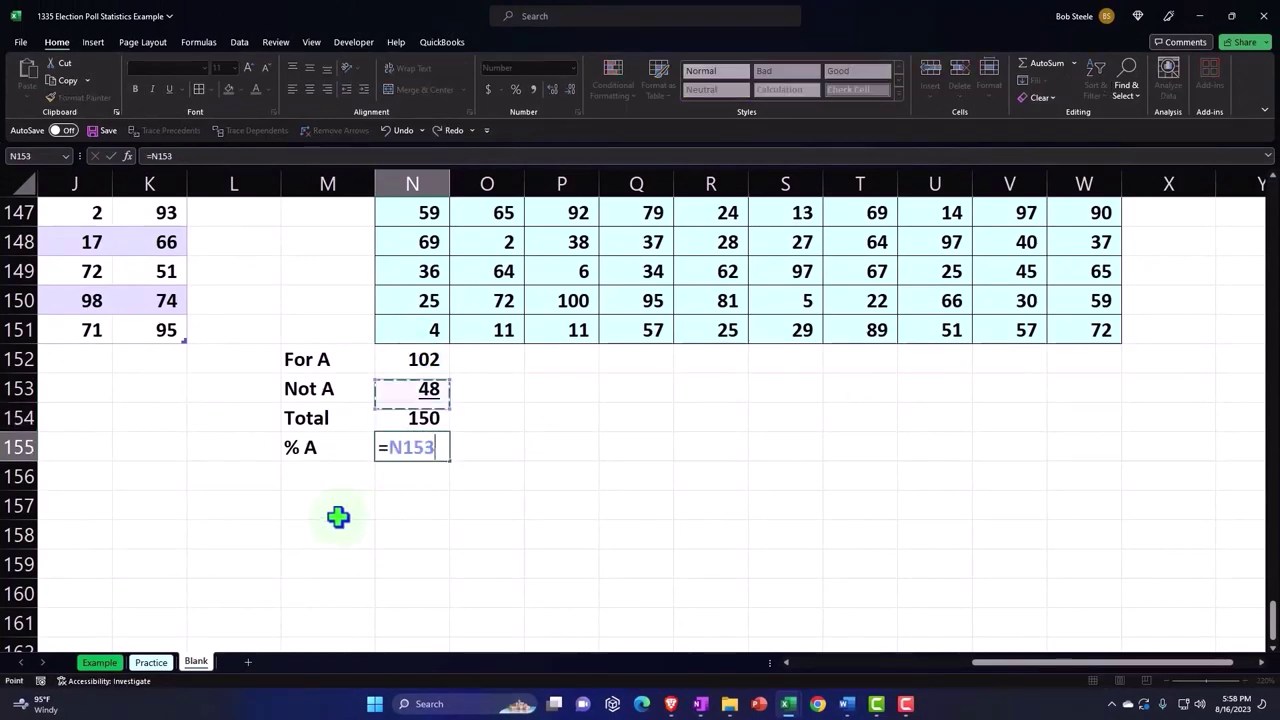
key("Up")
type("/")
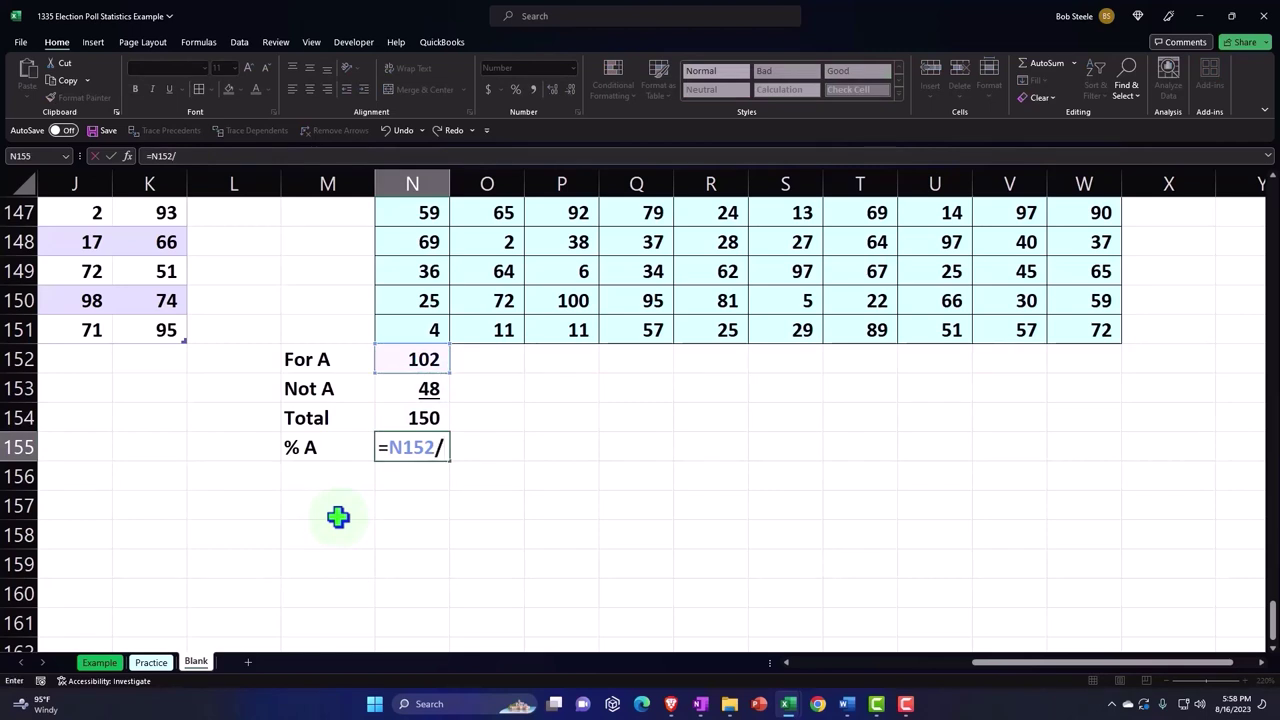
key("Up")
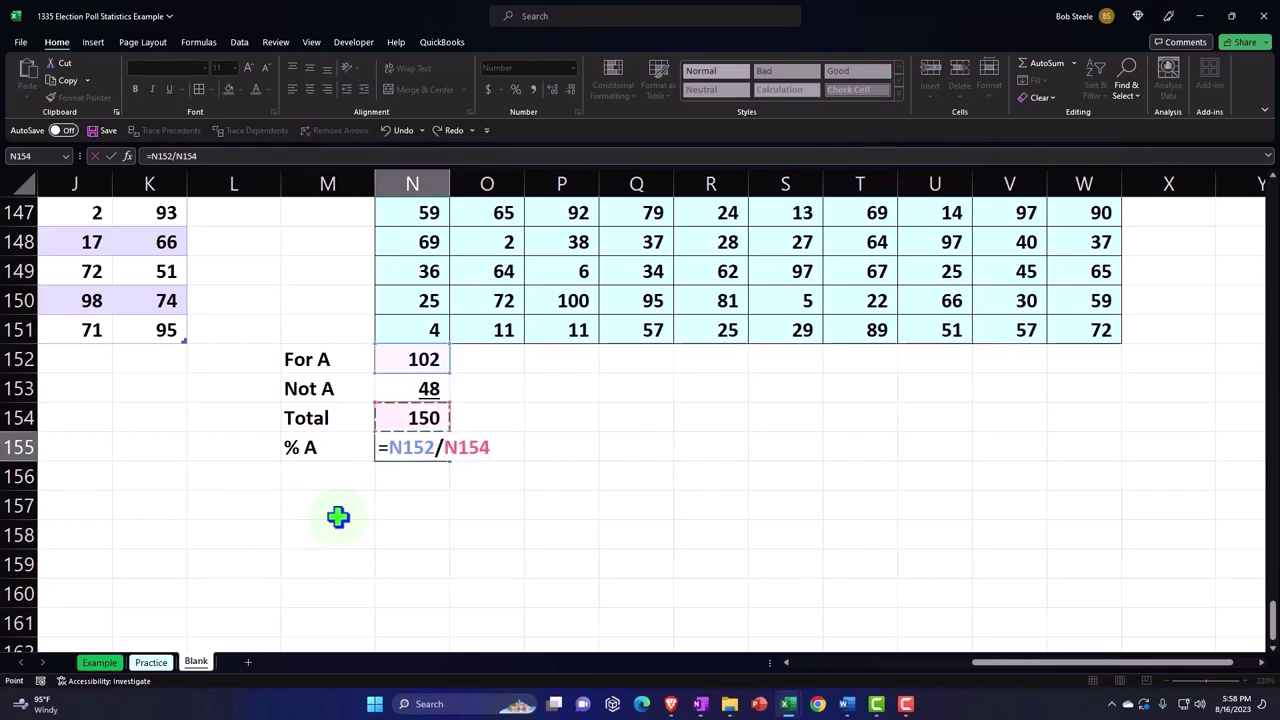
key("Return")
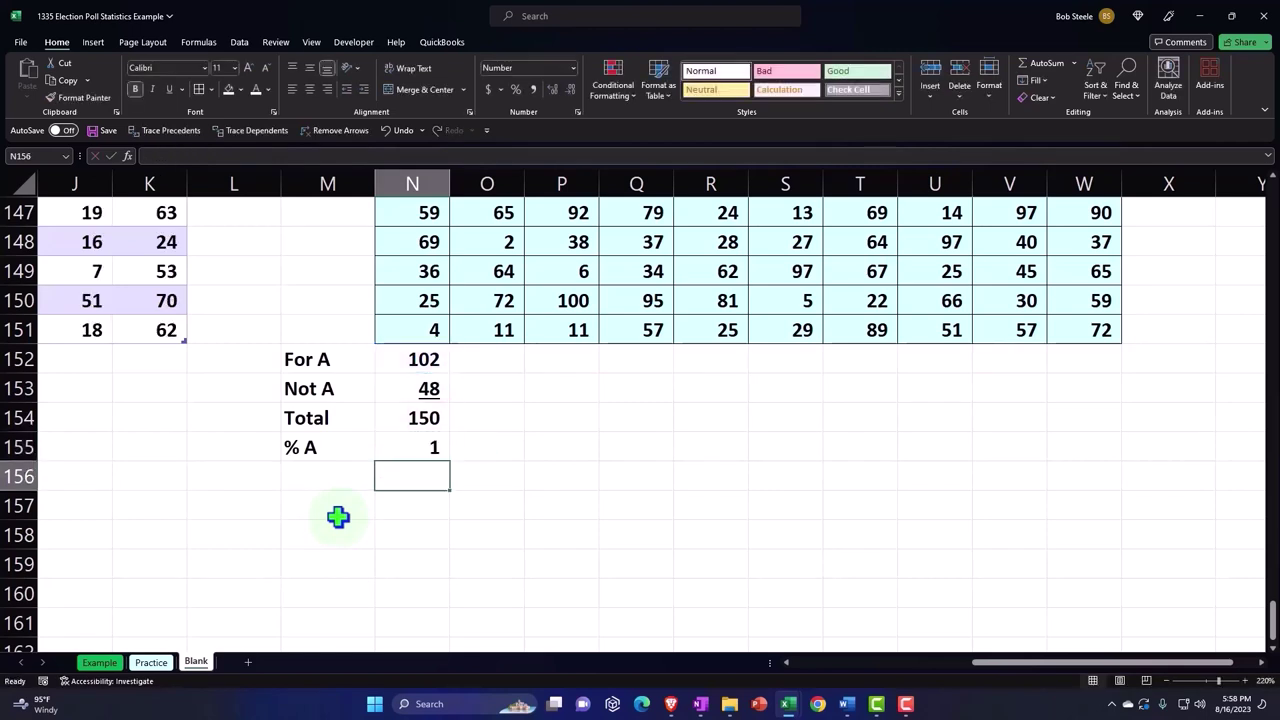
key("Up")
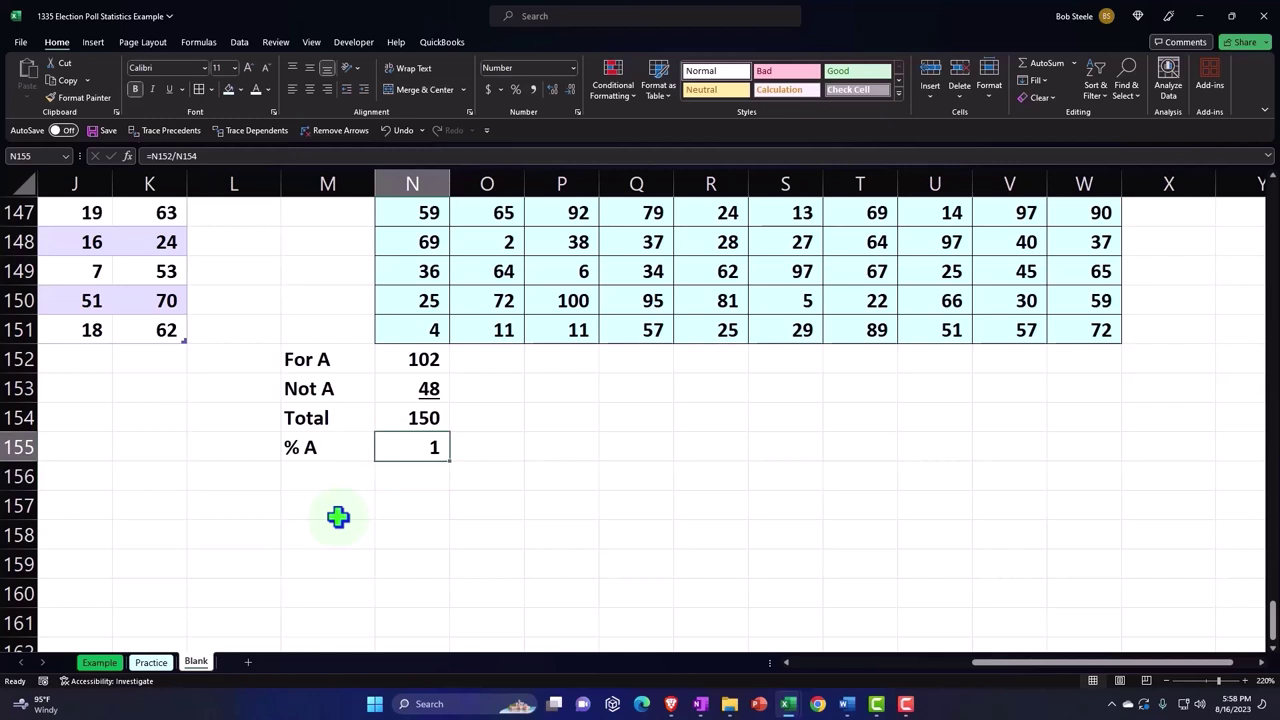
left_click_drag(94, 94, 65, 6)
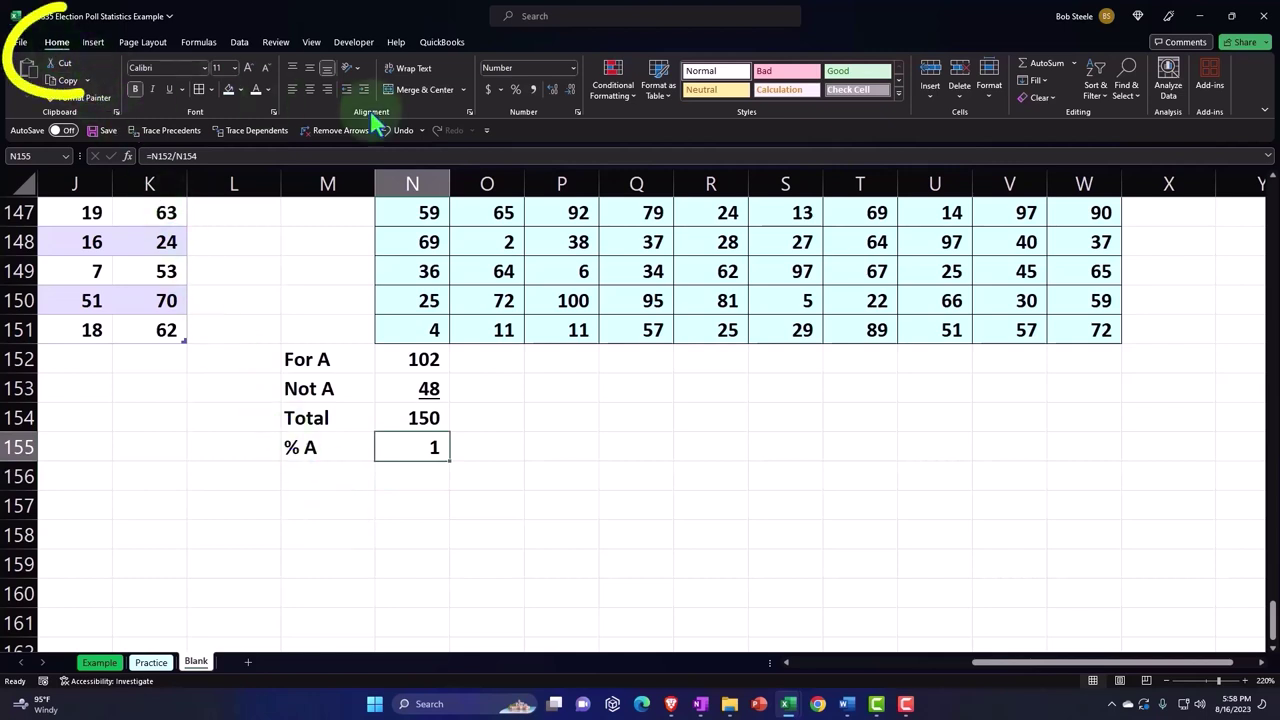
Step: Format the % A result as a percentage with no decimals, showing 68%
left_click(516, 90)
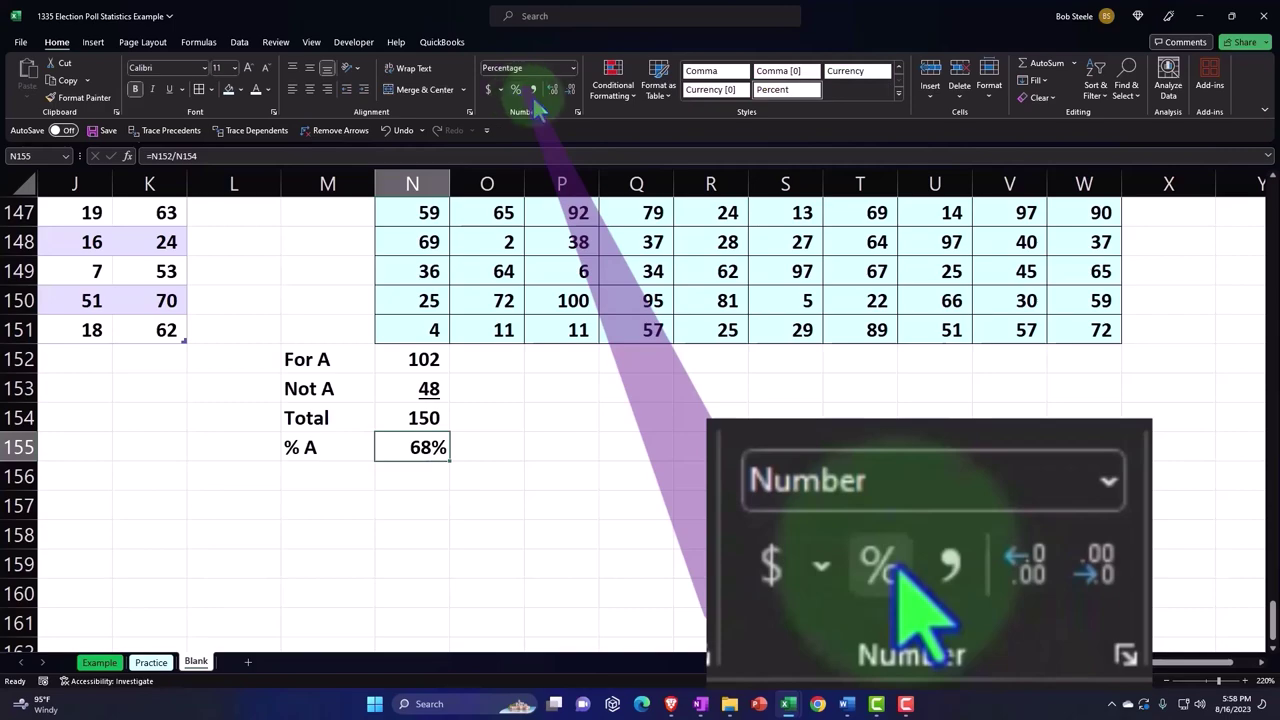
left_click(556, 90)
left_click(556, 90)
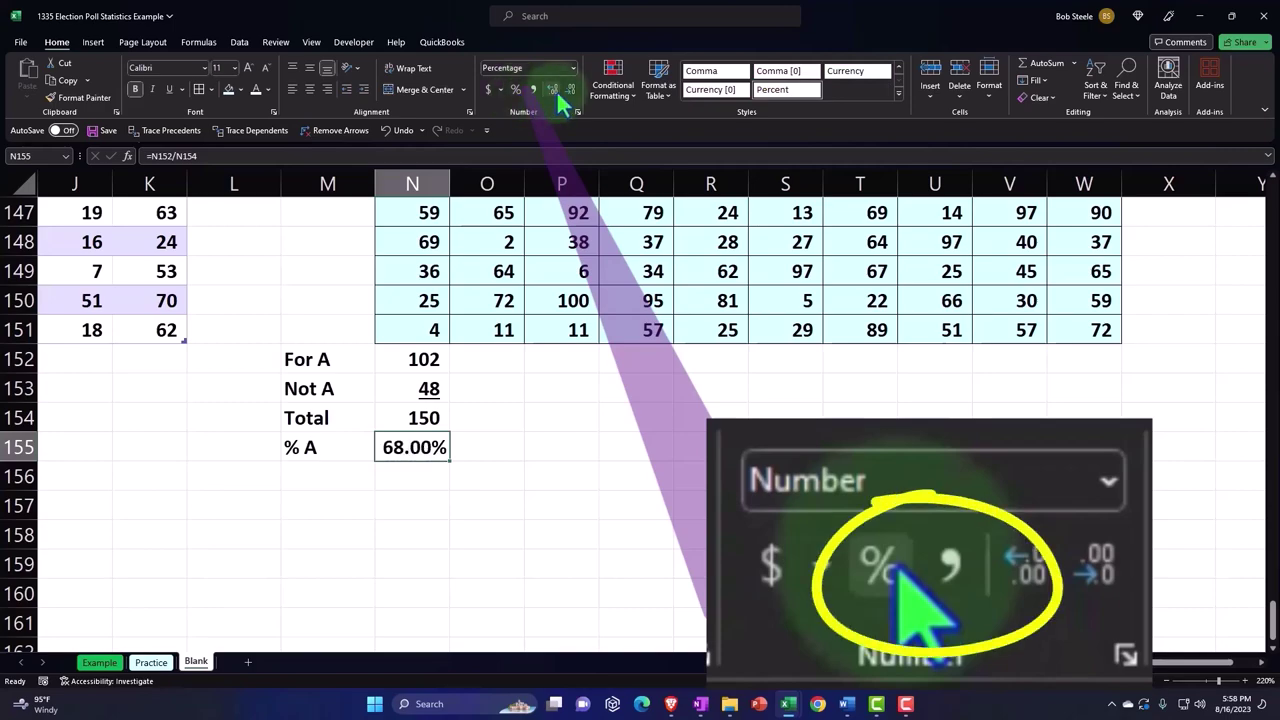
double_click(569, 90)
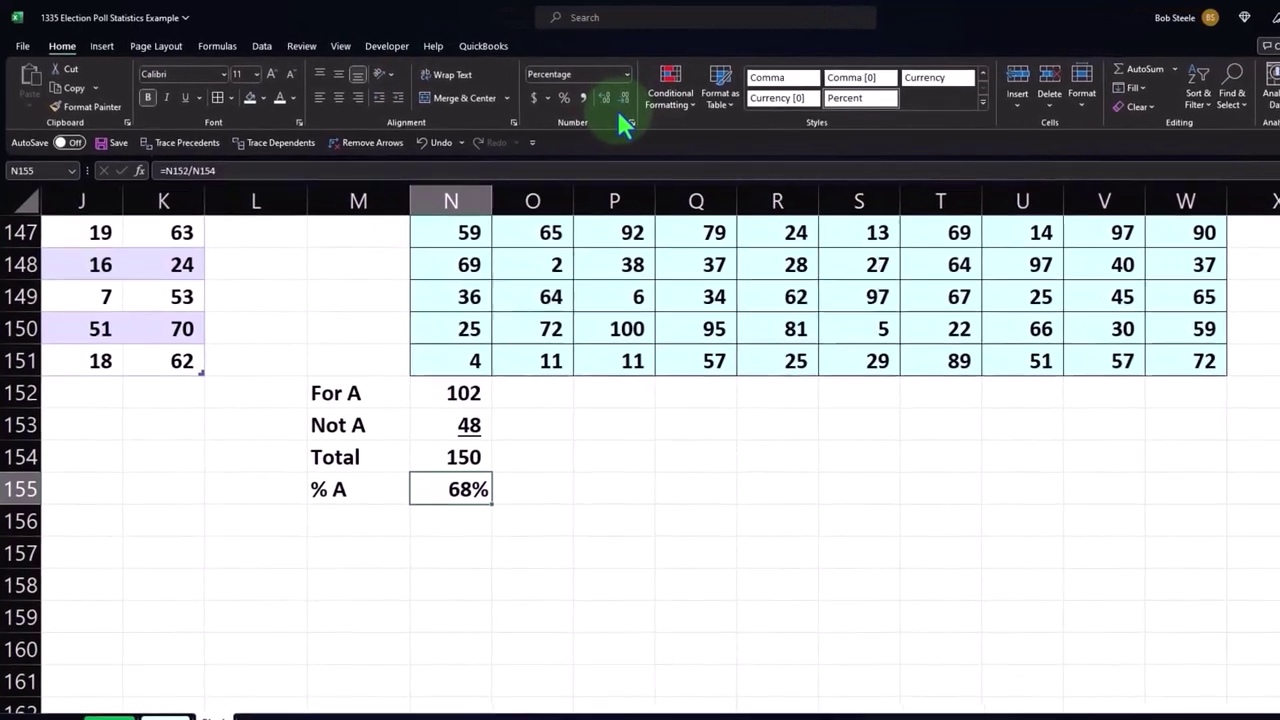
key("Return")
key("Left")
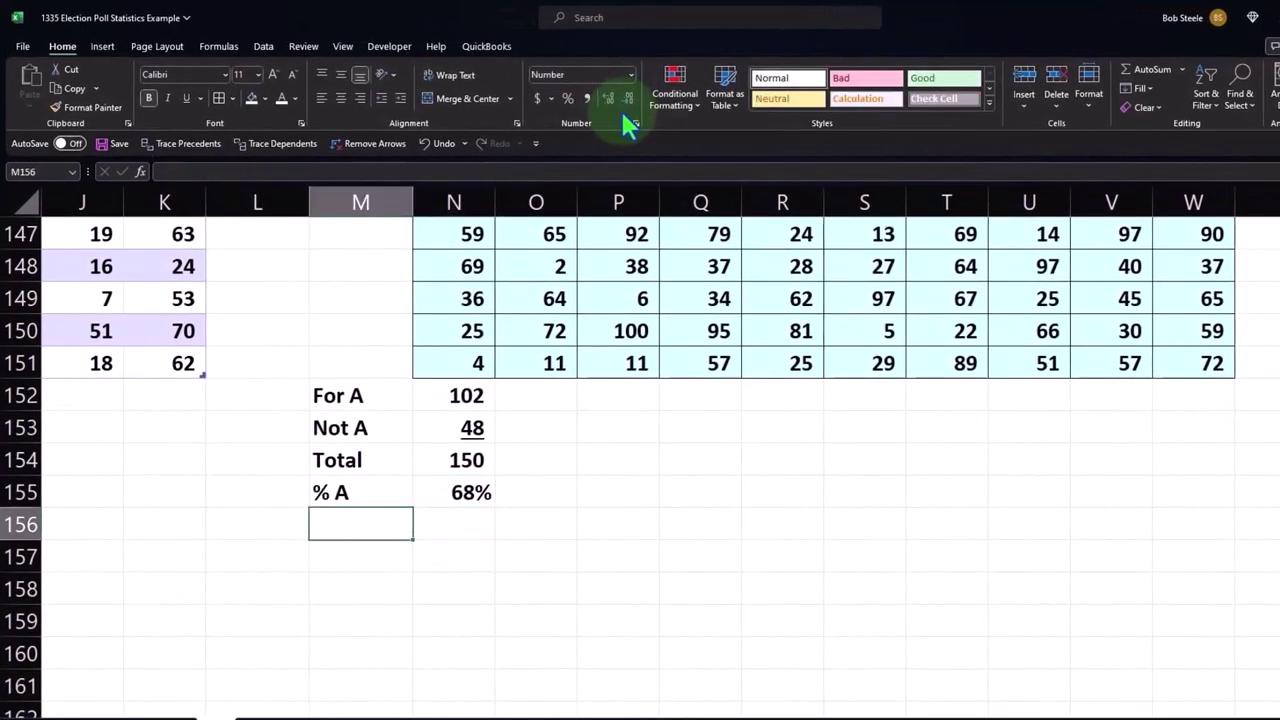
Step: Label M156 '% Not A' and enter =N153/N154 in N156
type("% Not")
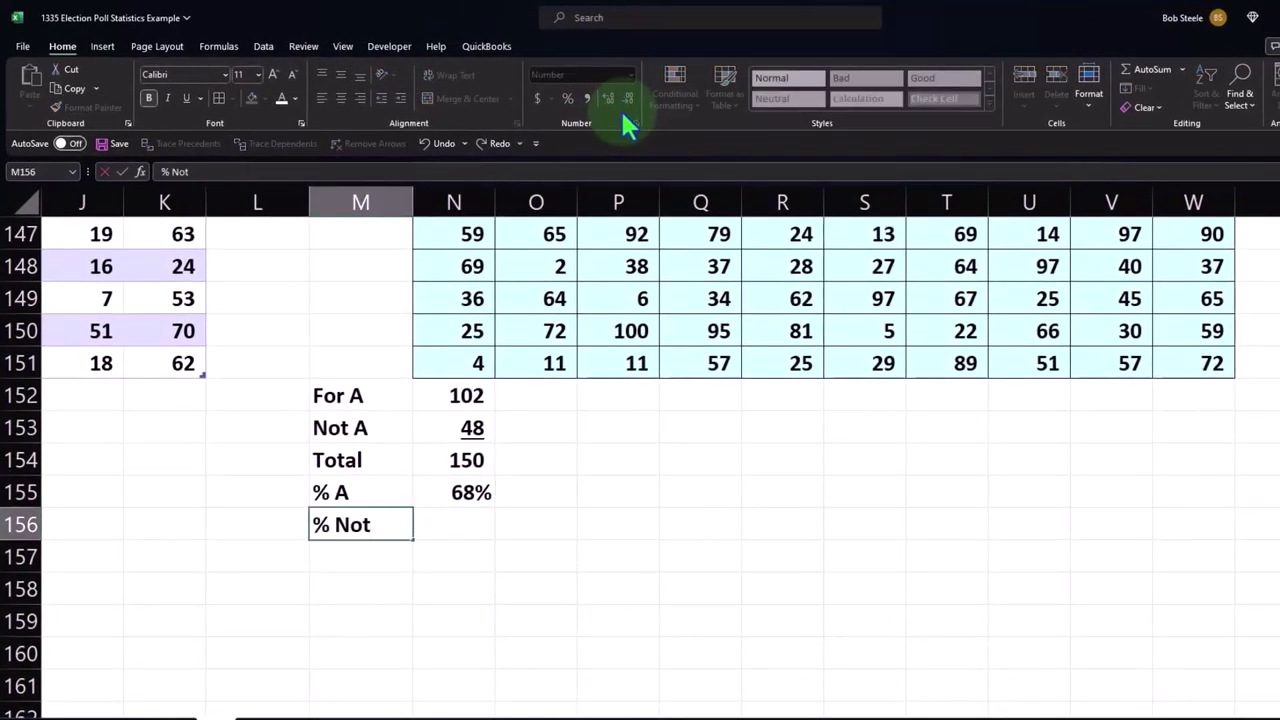
type(" A")
key("Tab")
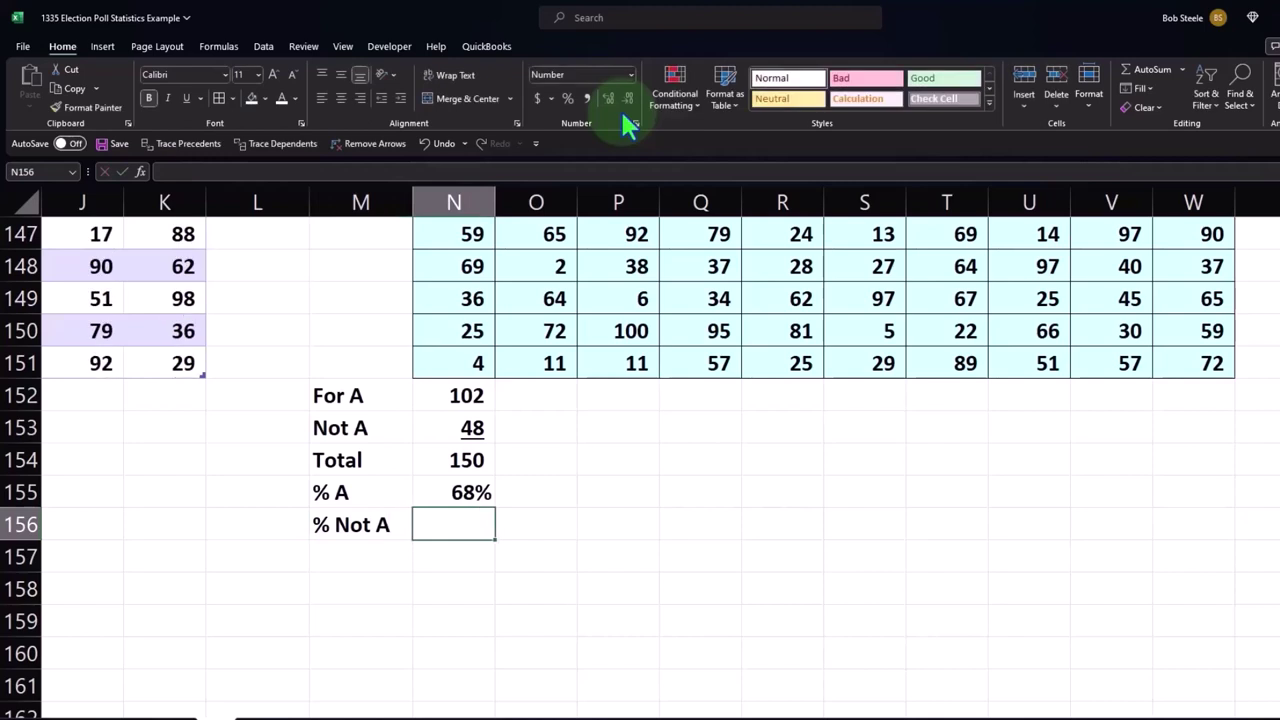
type("=")
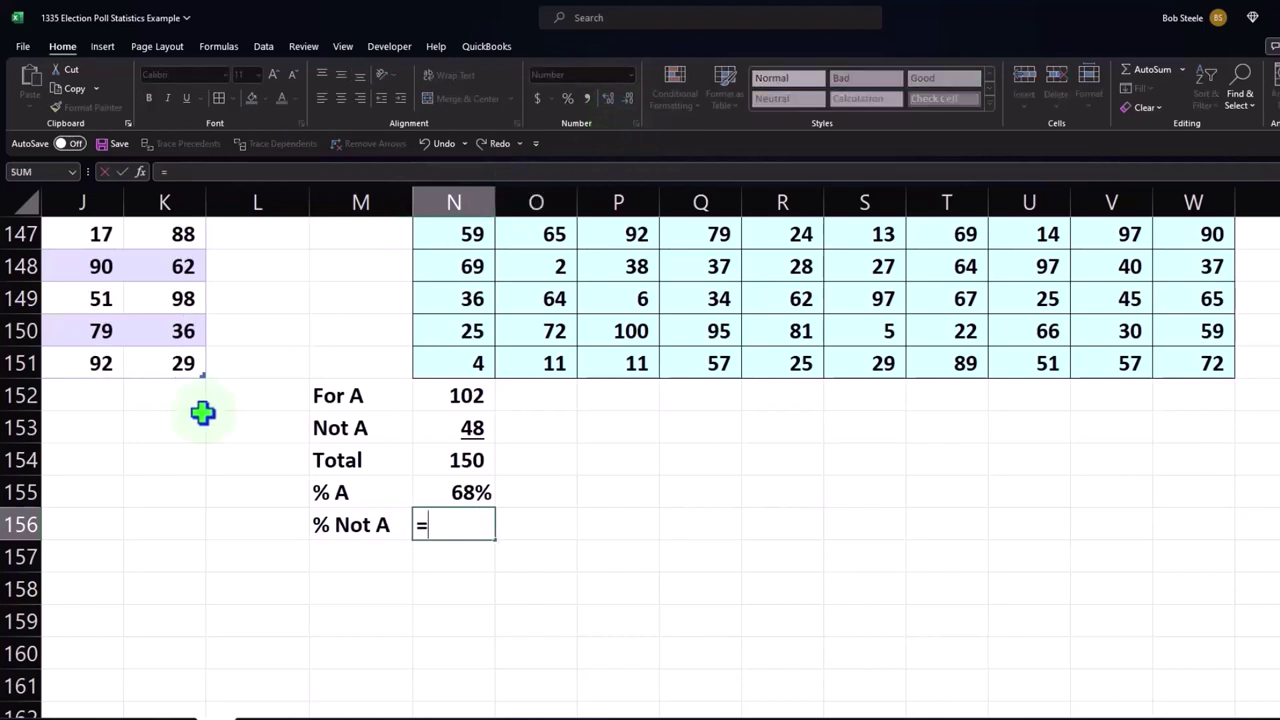
key("Up")
key("Up")
key("Up")
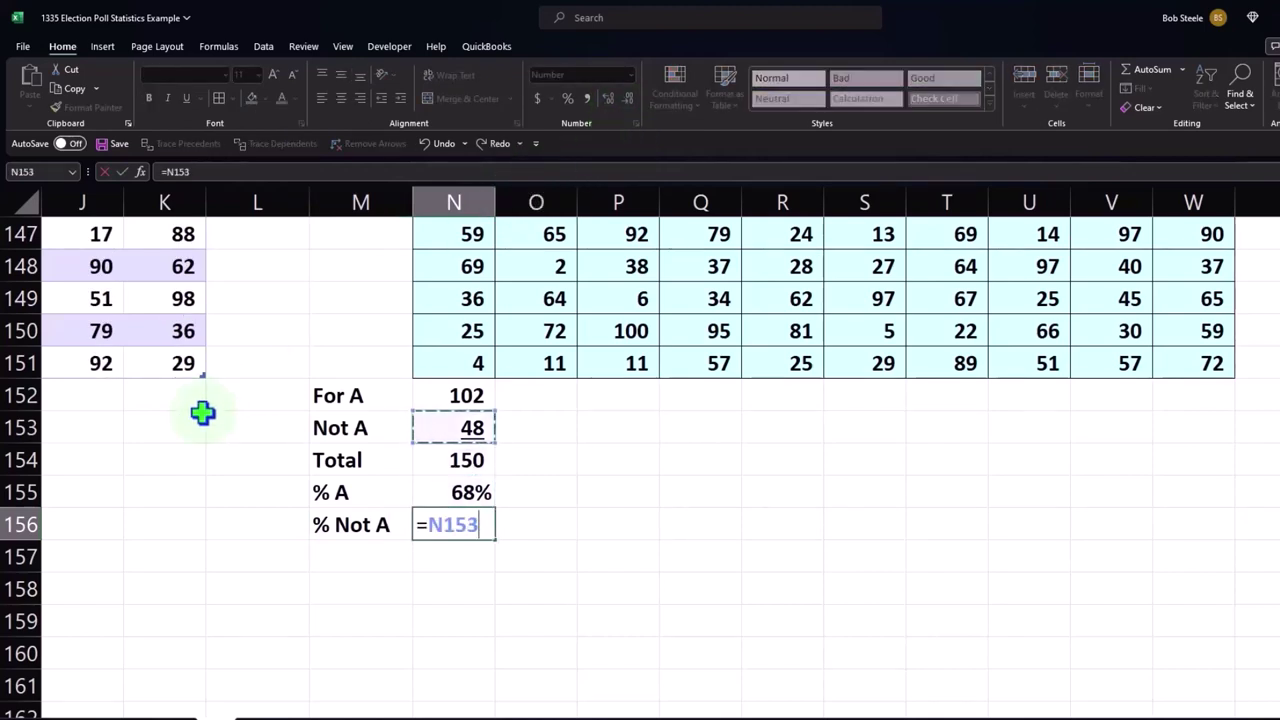
type("/")
key("Up")
key("Up")
key("Return")
Step: Format the N156 result as a 32% percentage and underline it
key("Up")
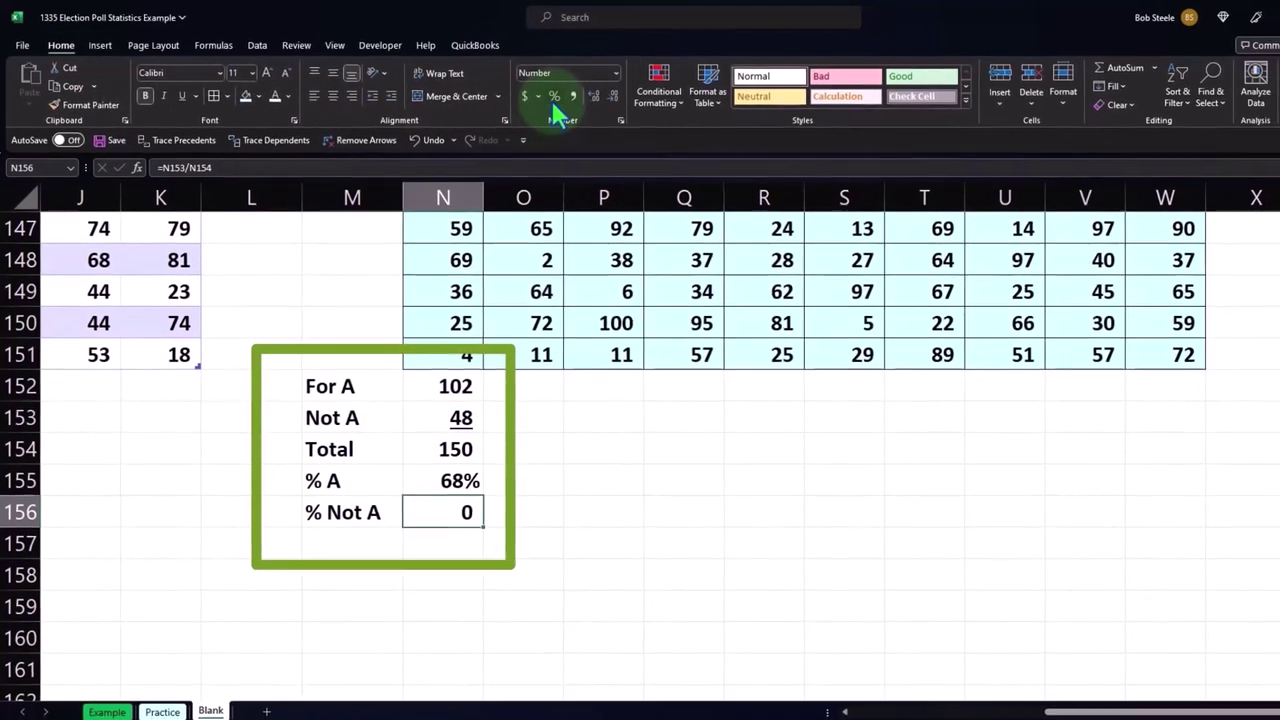
left_click(567, 98)
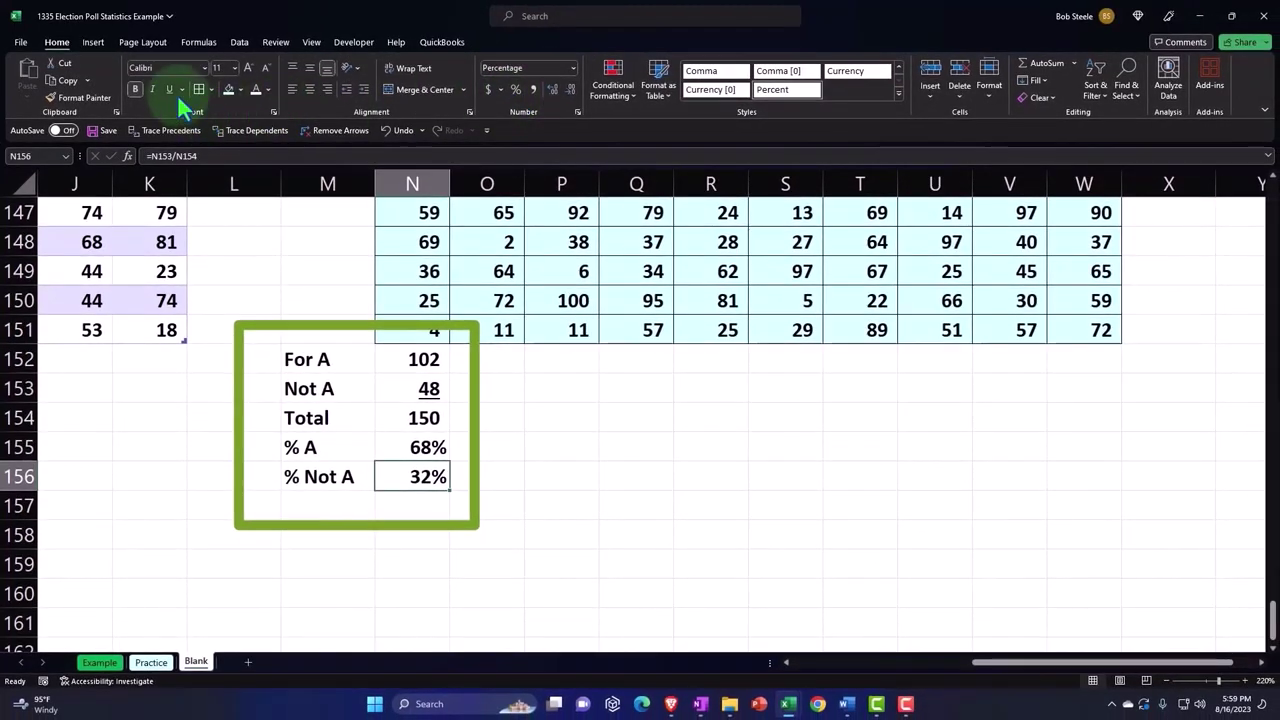
key("Down")
key("Left")
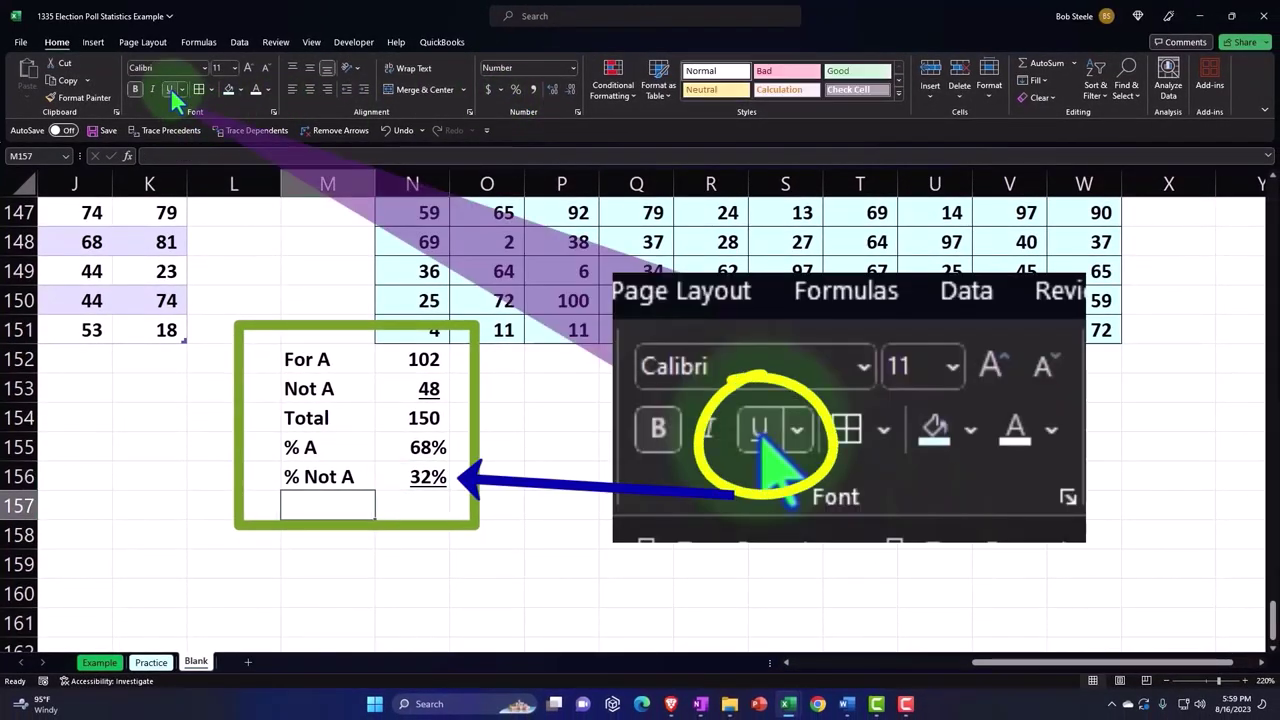
Step: Label M157 'Sum' and enter =SUM(N155:N156) in N157, shown as 100%
type("Sum")
key("Tab")
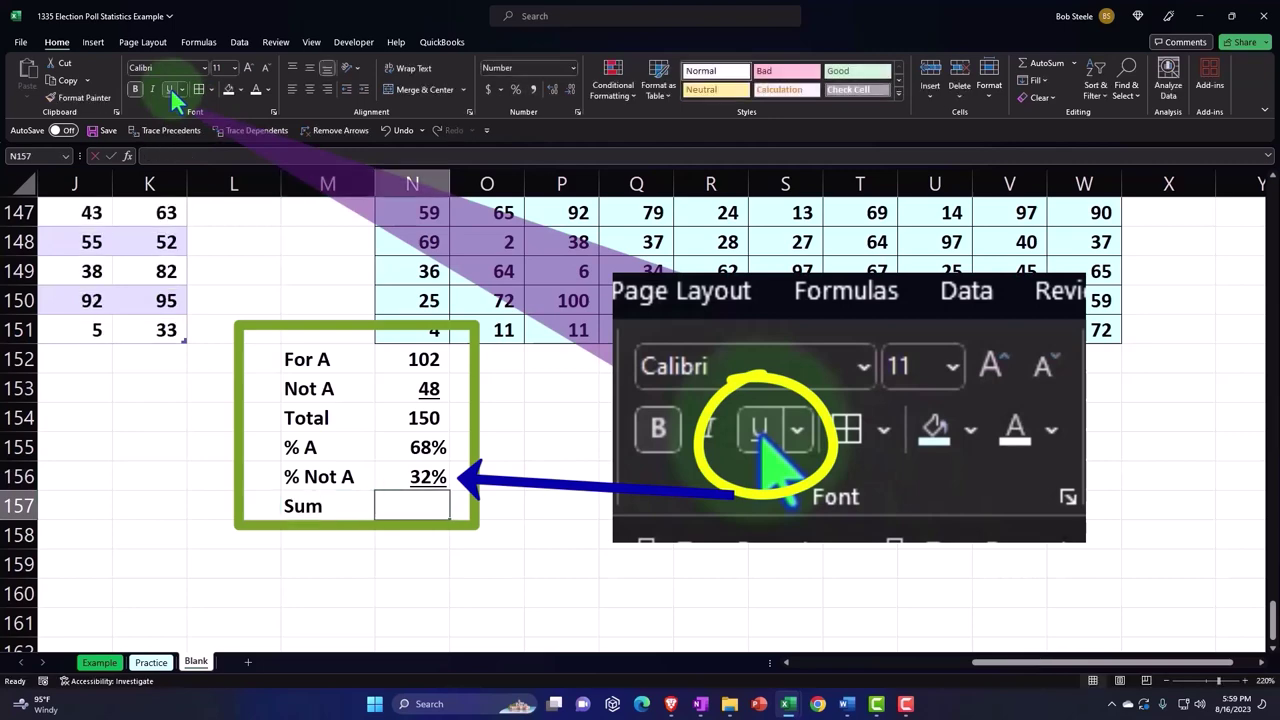
type("=")
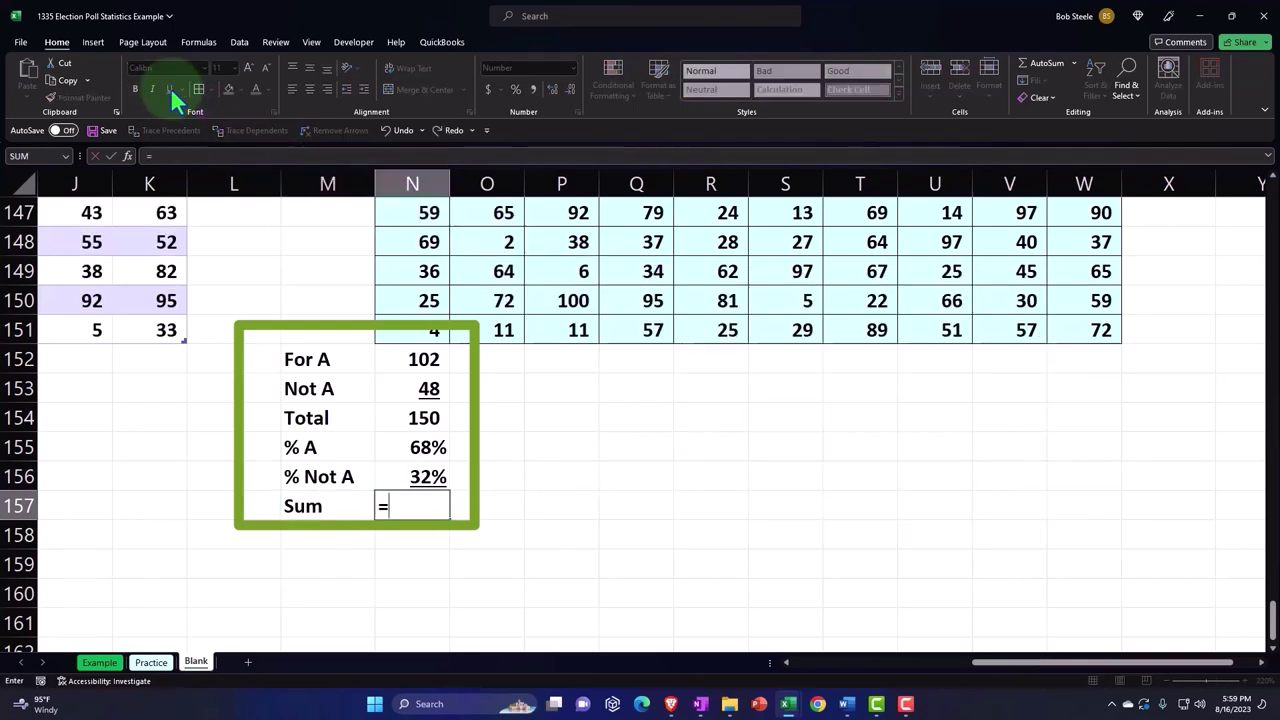
type("sum(")
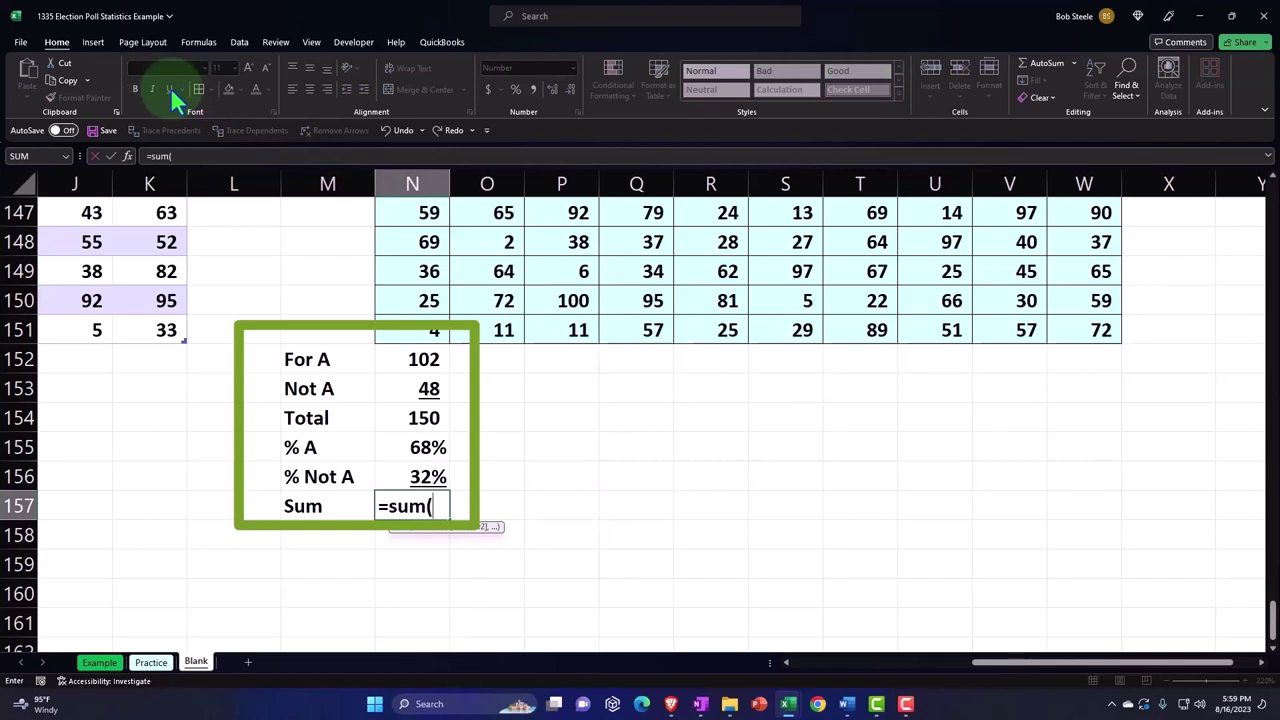
key("Up")
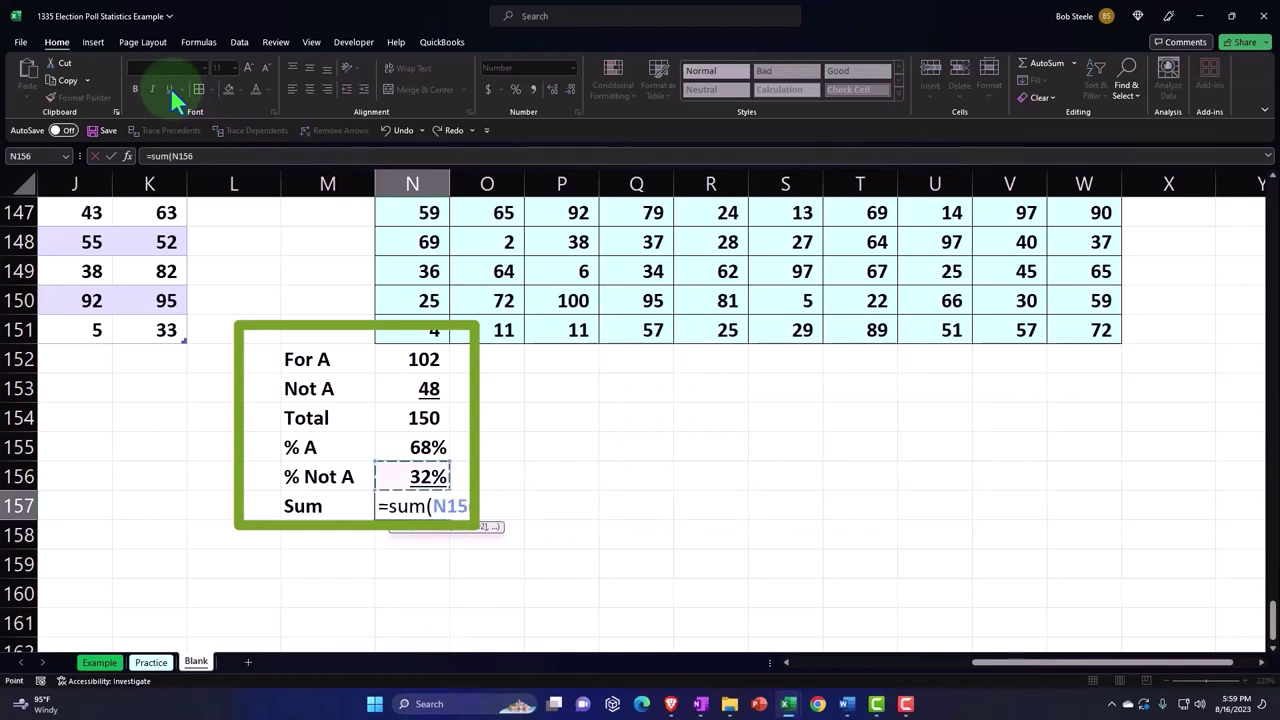
key("shift+Up")
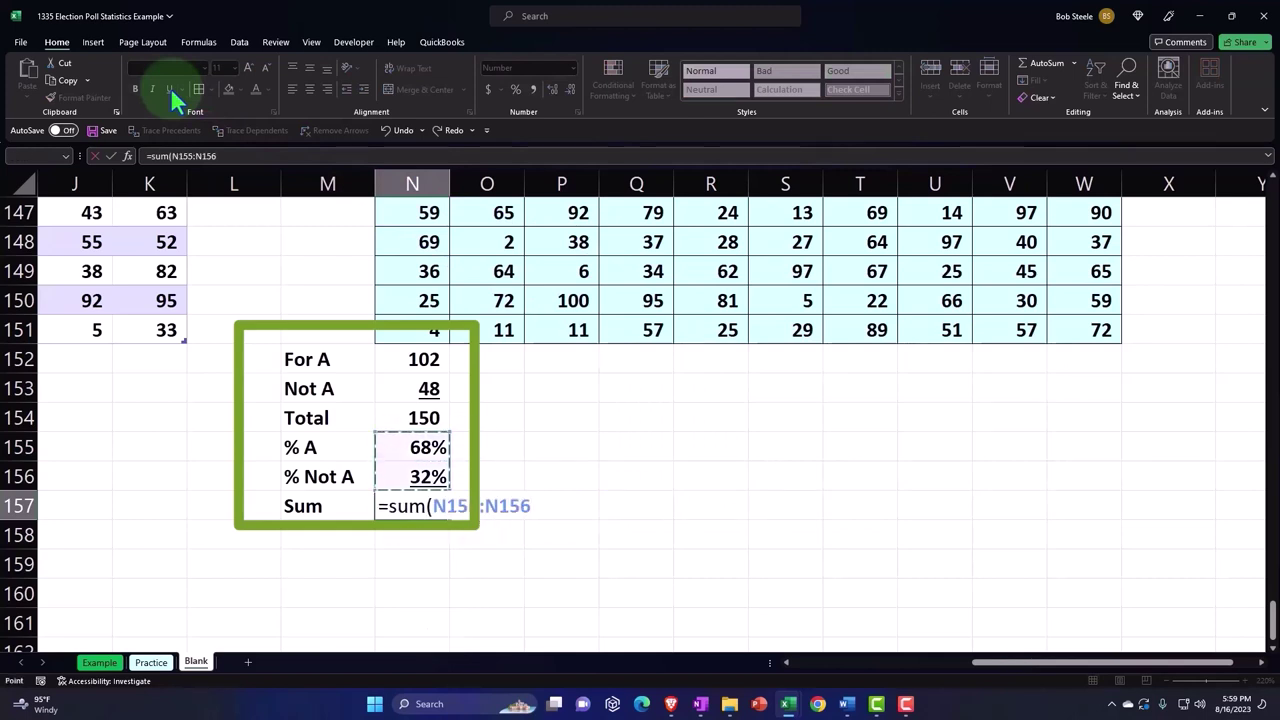
key("Return")
key("Up")
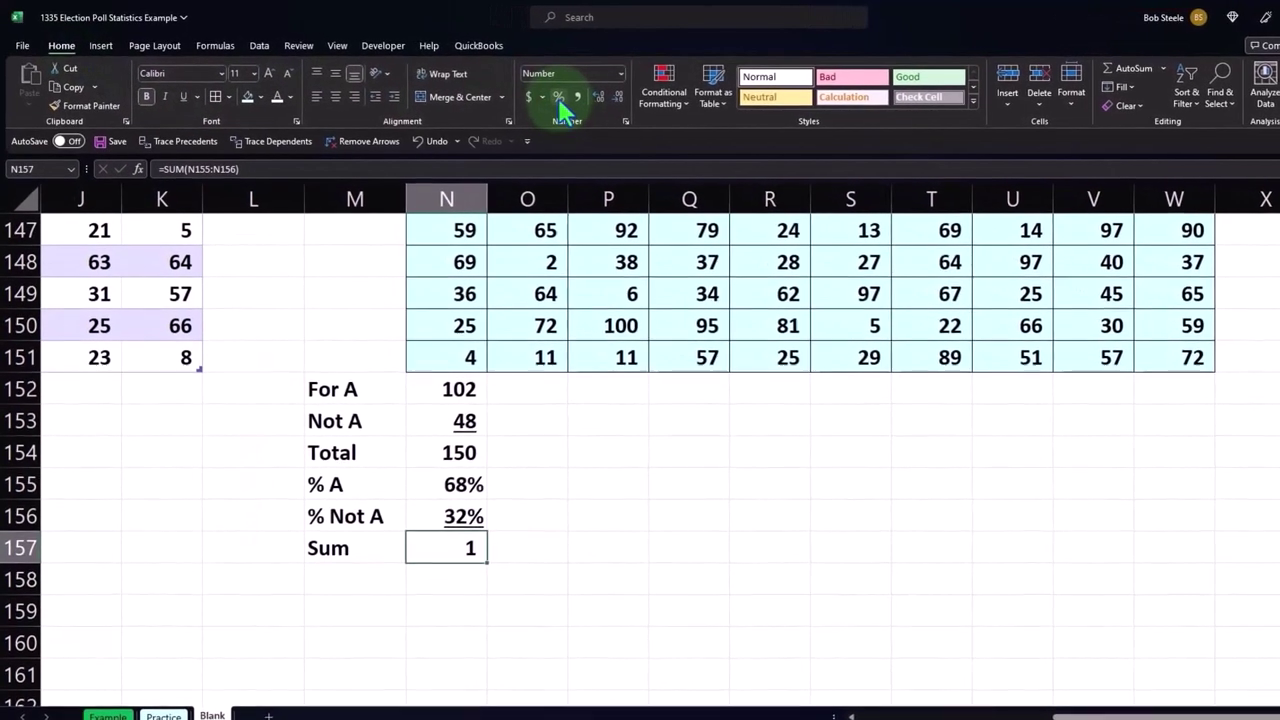
left_click(516, 90)
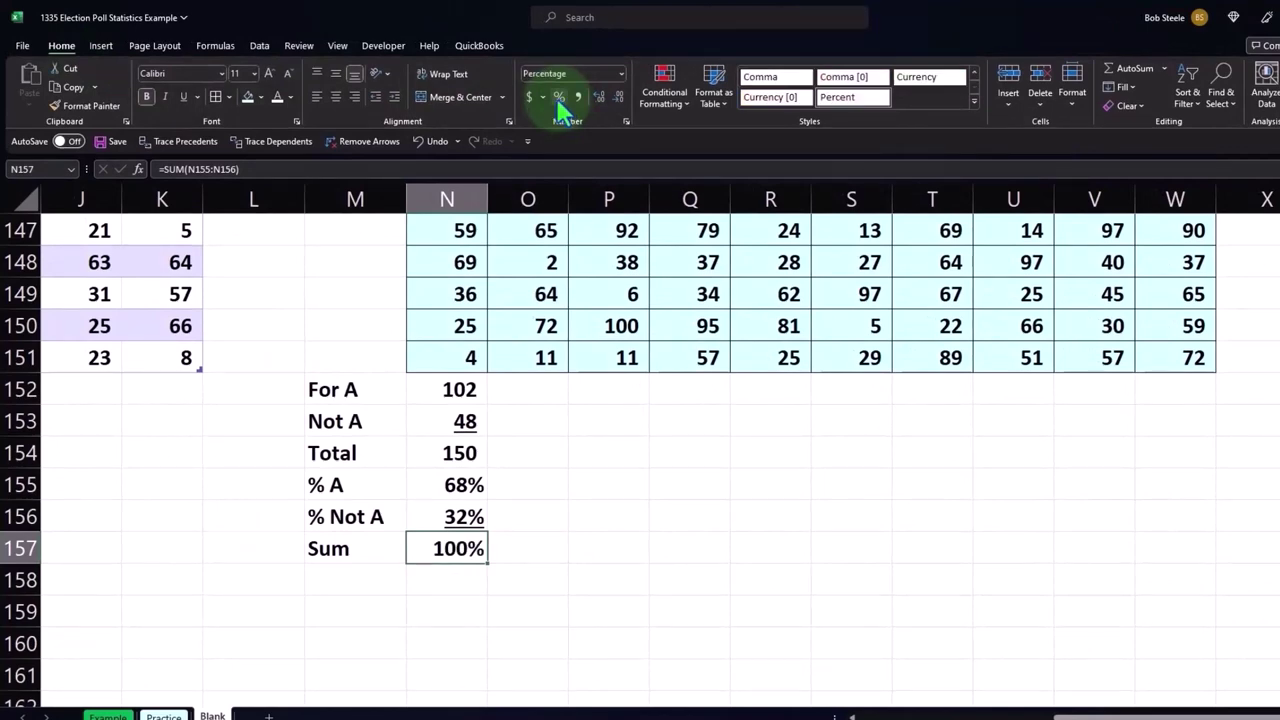
Step: Compare the % A and % Not A formulas in N155 and N156
left_click(480, 483)
key("Down")
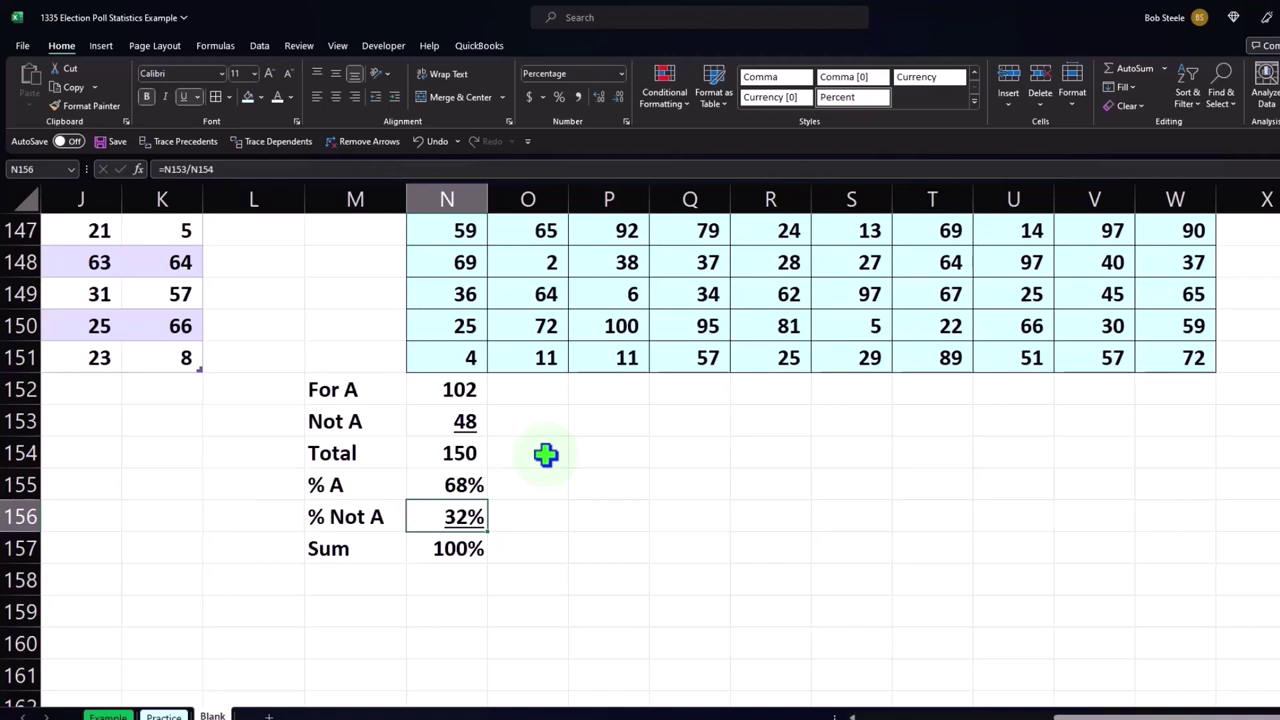
key("Up")
key("Down")
key("Up")
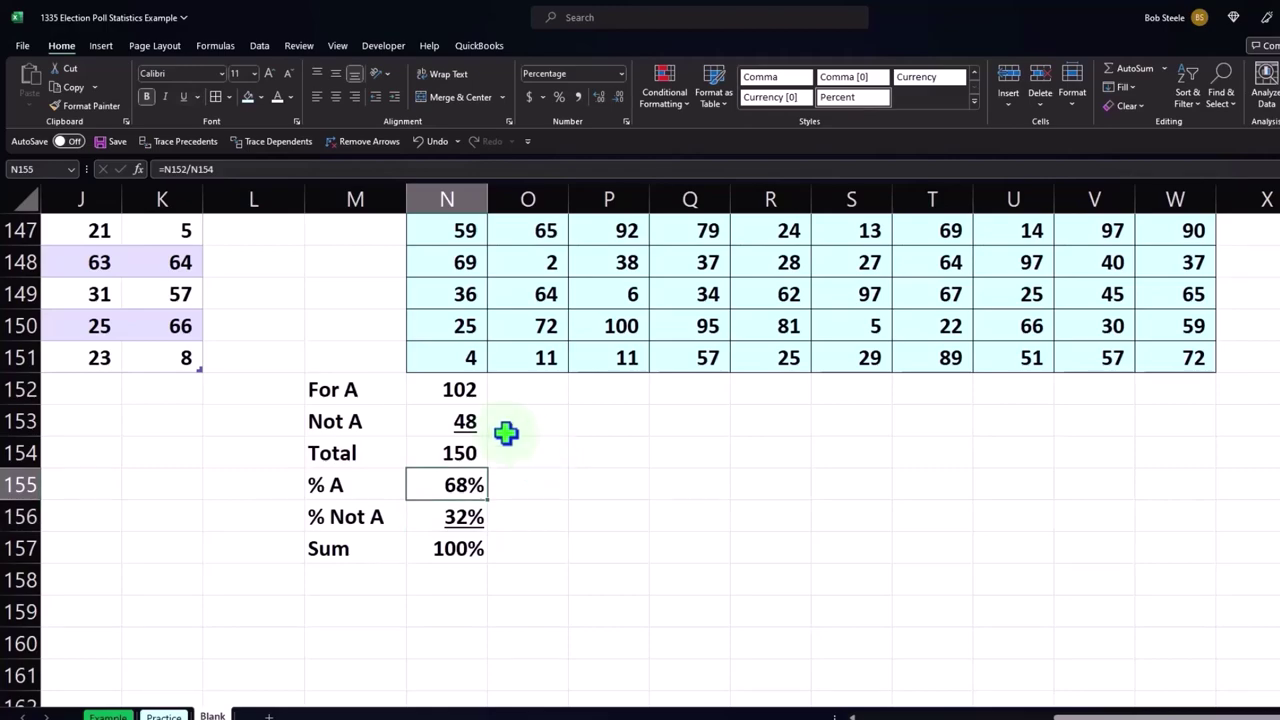
Step: Fill the N152:N157 summary formulas right to column W and review the copied % A results
left_click_drag(464, 392, 458, 548)
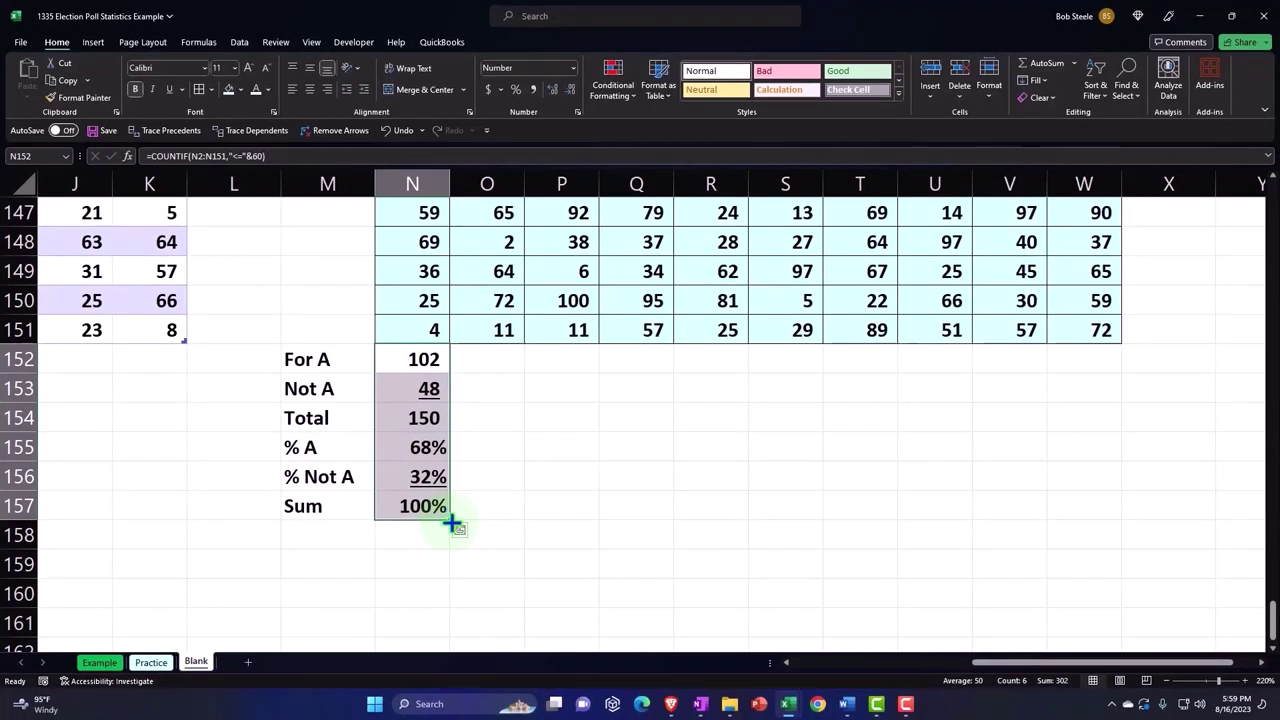
left_click_drag(452, 523, 1093, 523)
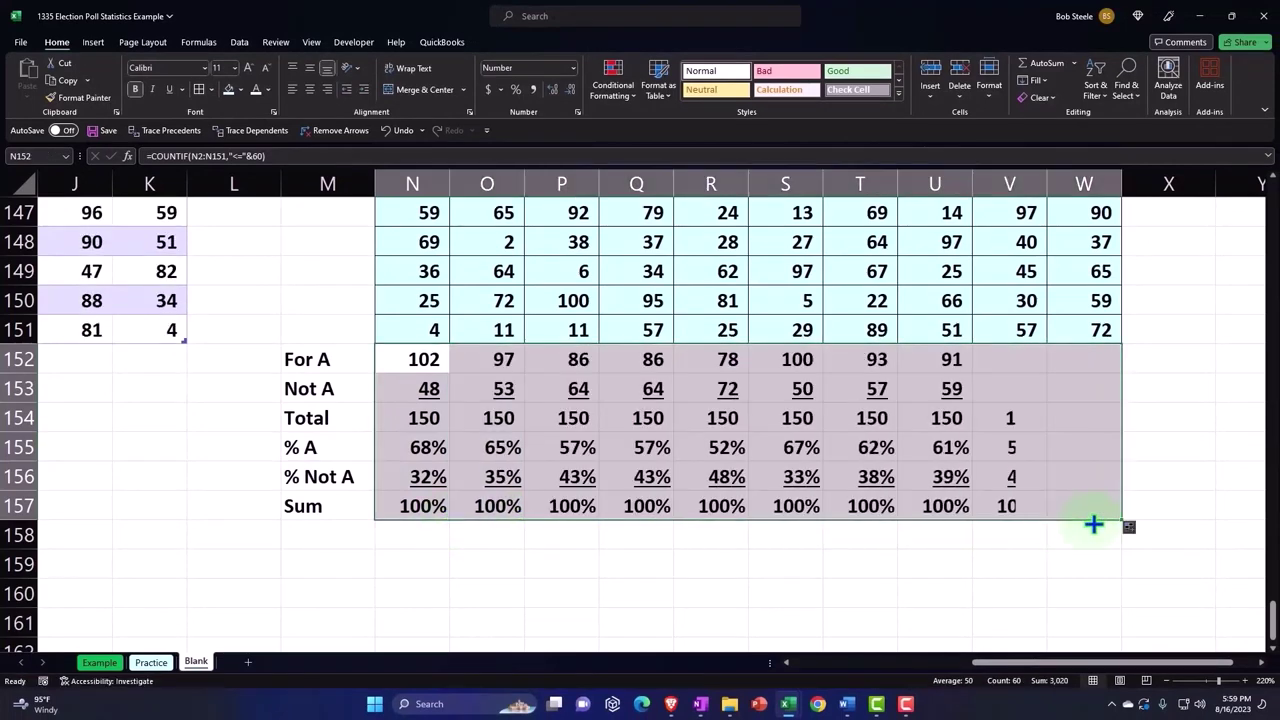
left_click(440, 449)
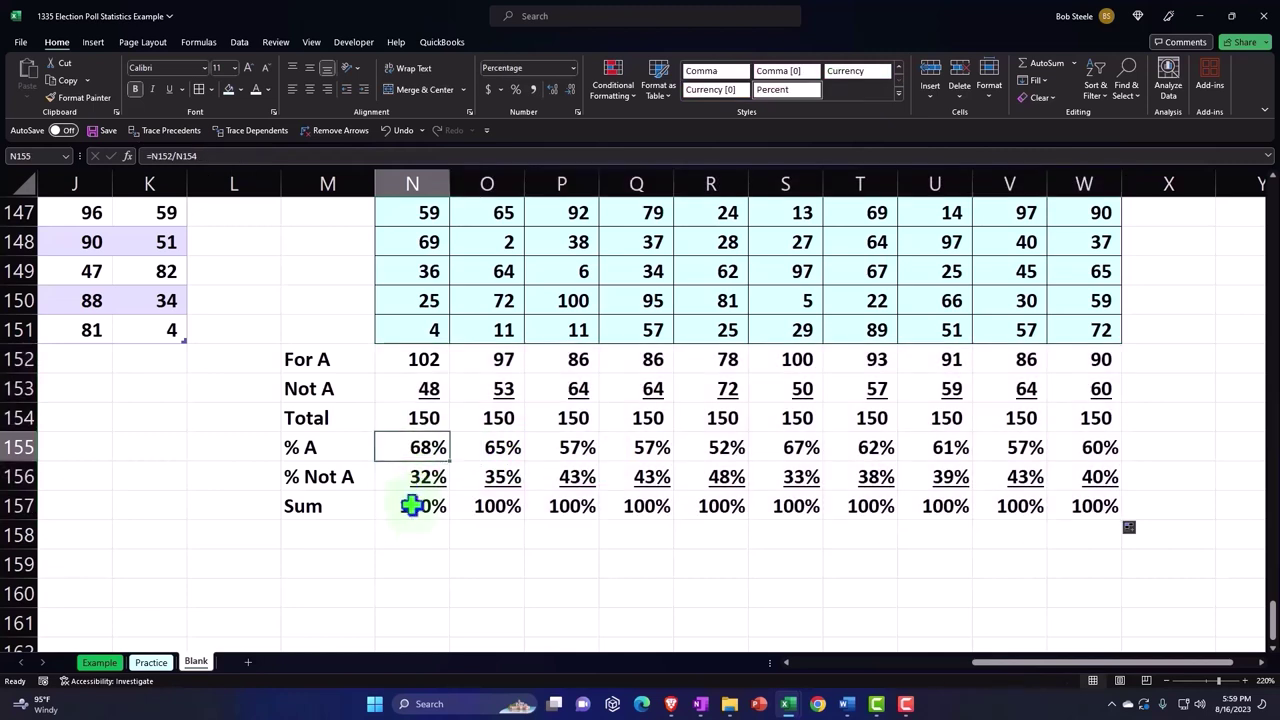
key("Right")
key("Right")
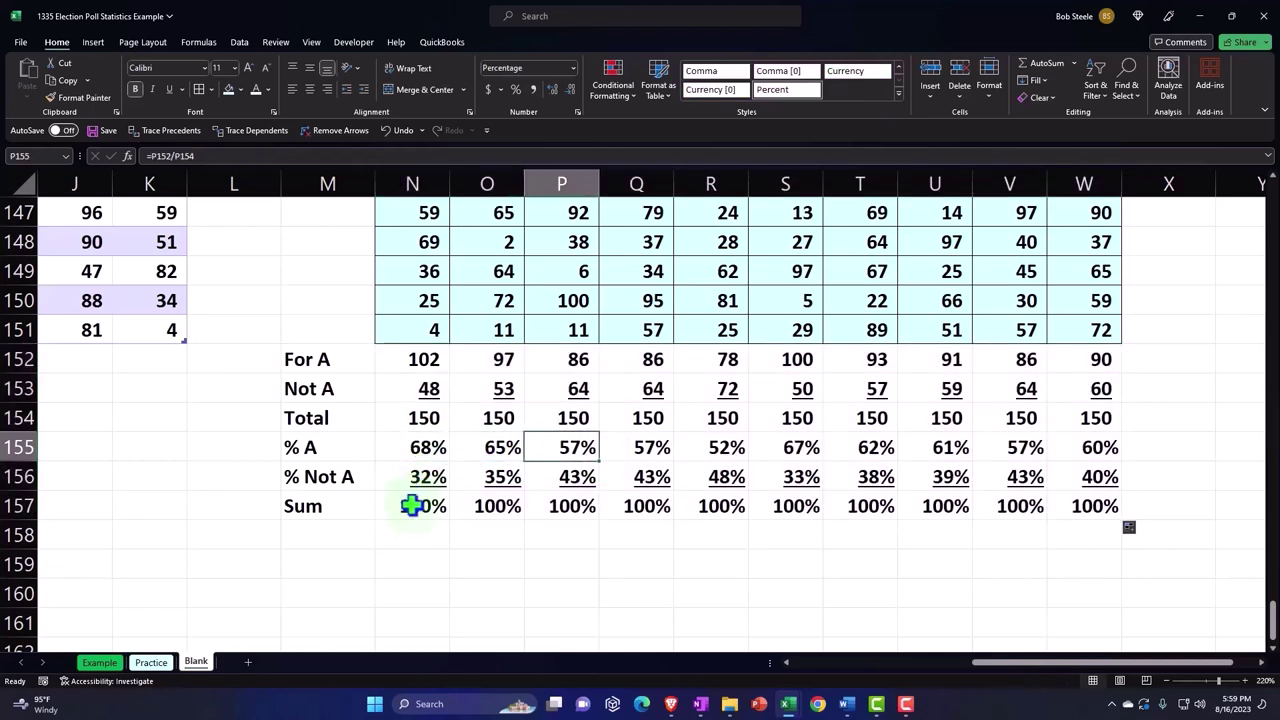
key("Right")
key("Right")
key("Right")
key("Right")
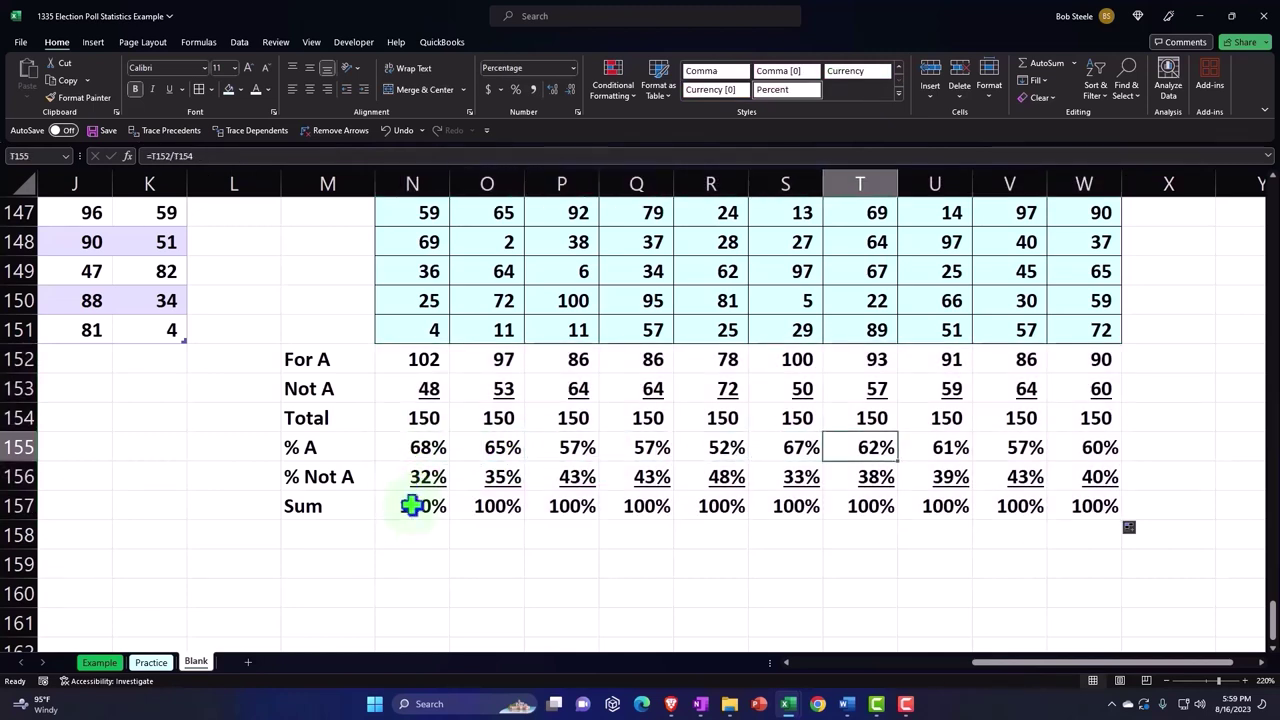
key("Right")
key("Right")
key("Right")
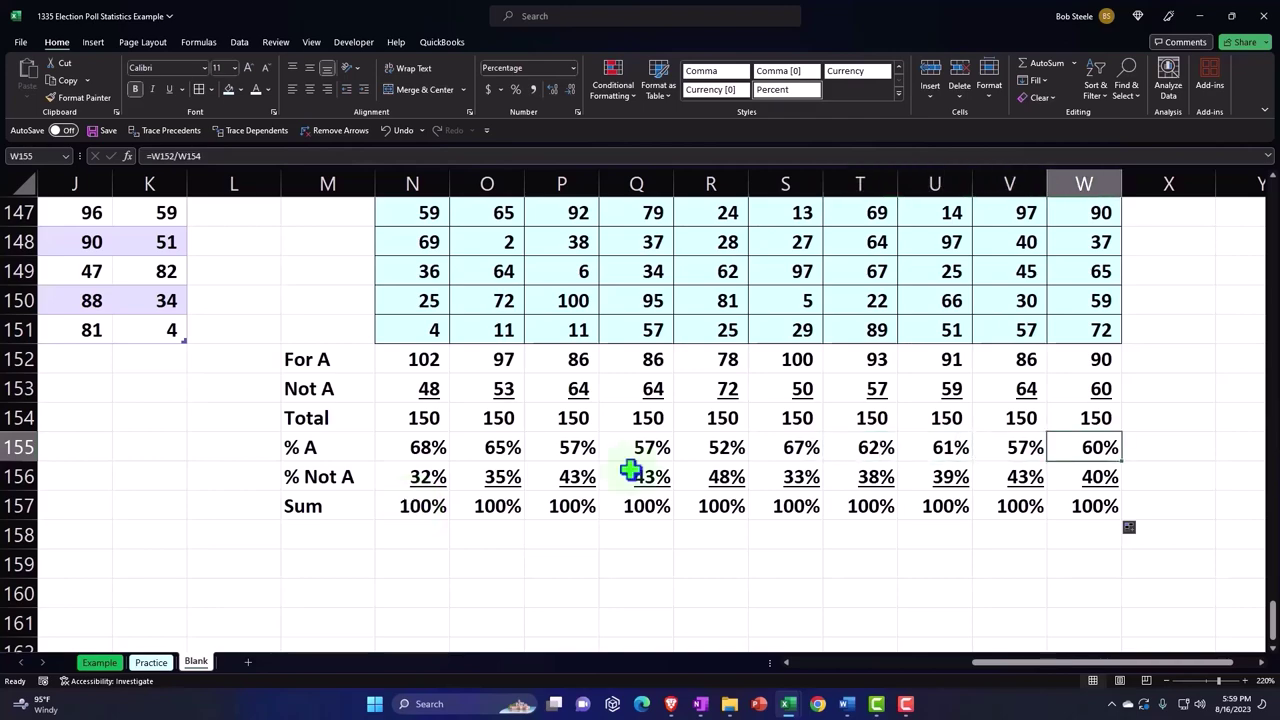
scroll(1000, 456, "up", 7)
scroll(1000, 456, "up", 2)
scroll(1000, 456, "down", 5)
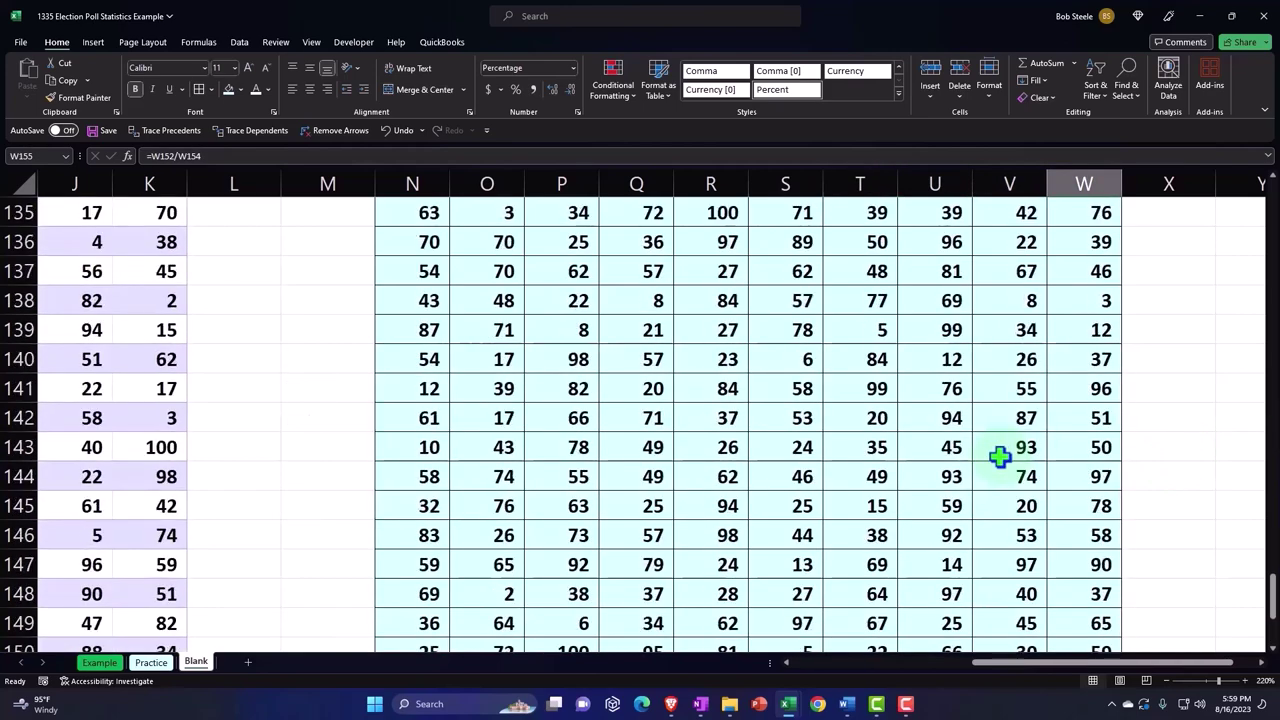
scroll(1000, 456, "down", 5)
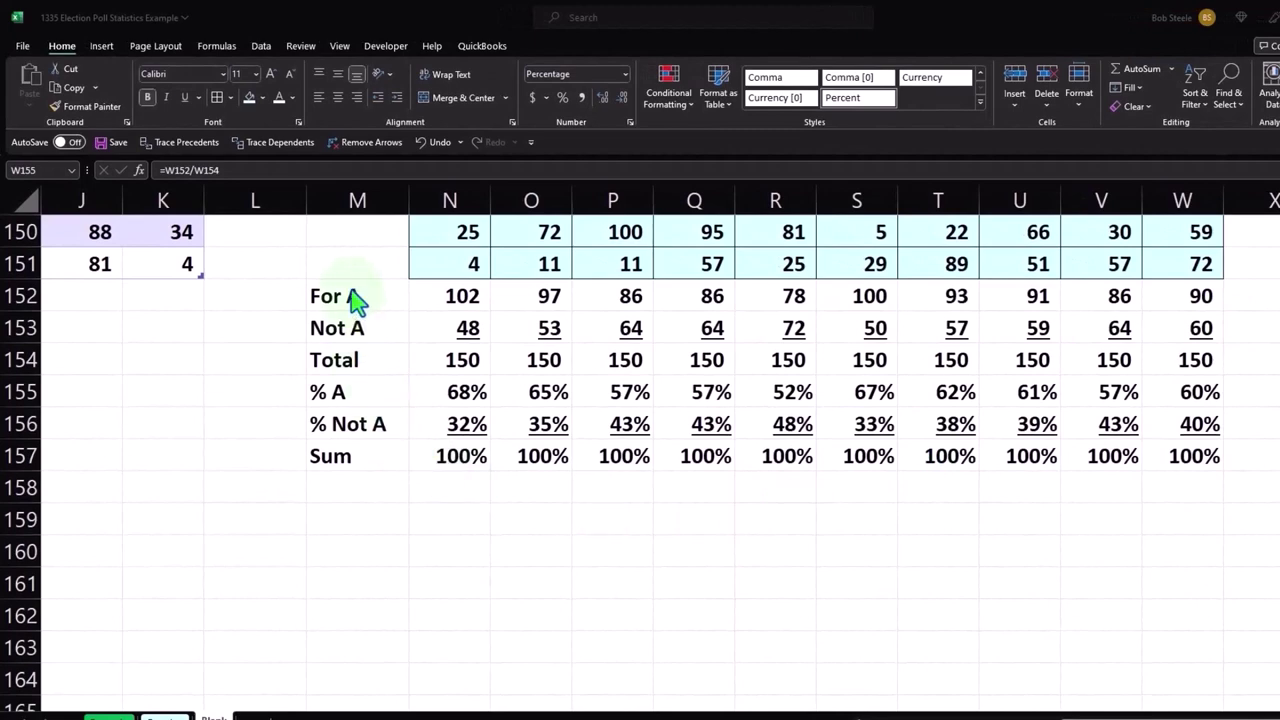
Step: Give the M152:W157 summary block a dark blue fill with white text
left_click_drag(345, 292, 1153, 450)
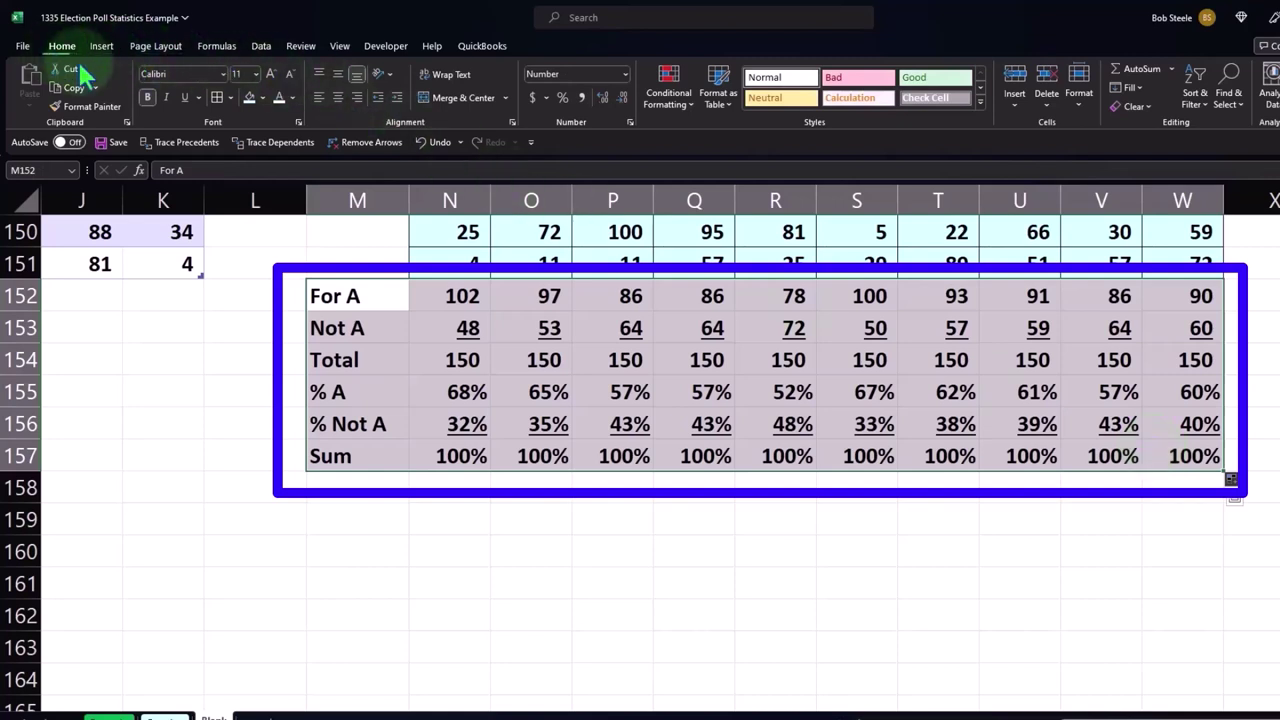
left_click(262, 97)
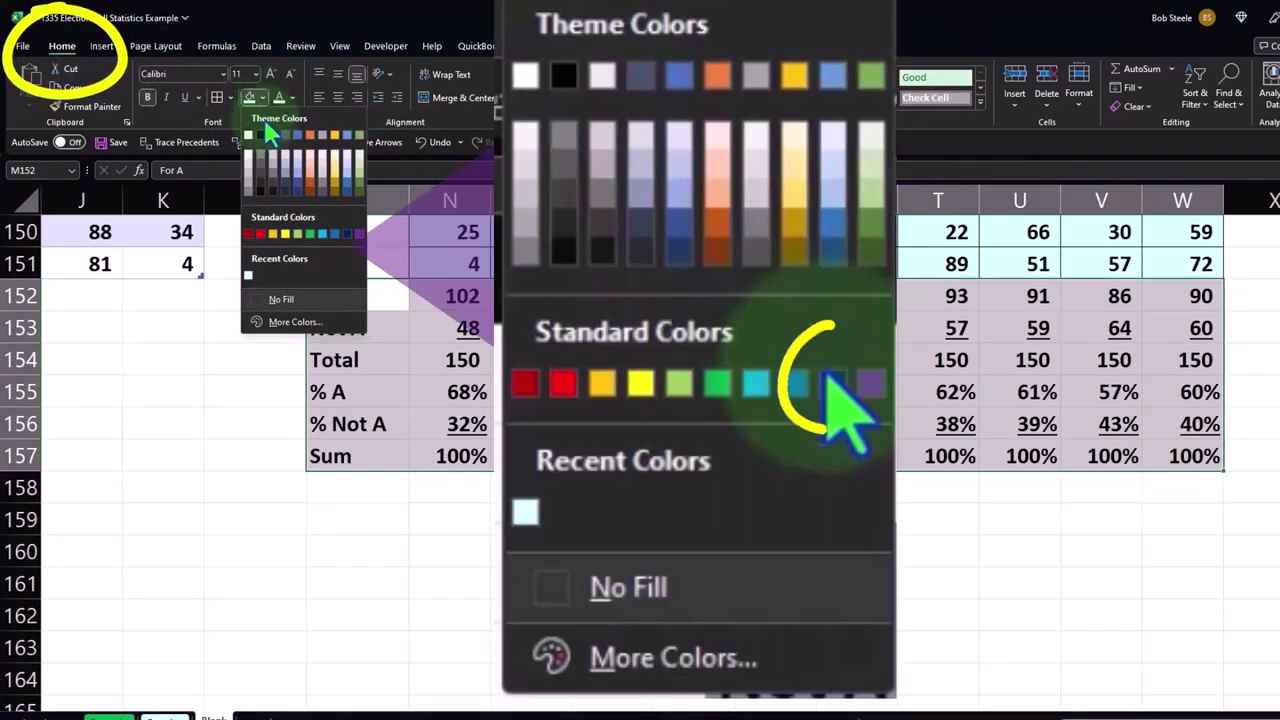
left_click(345, 233)
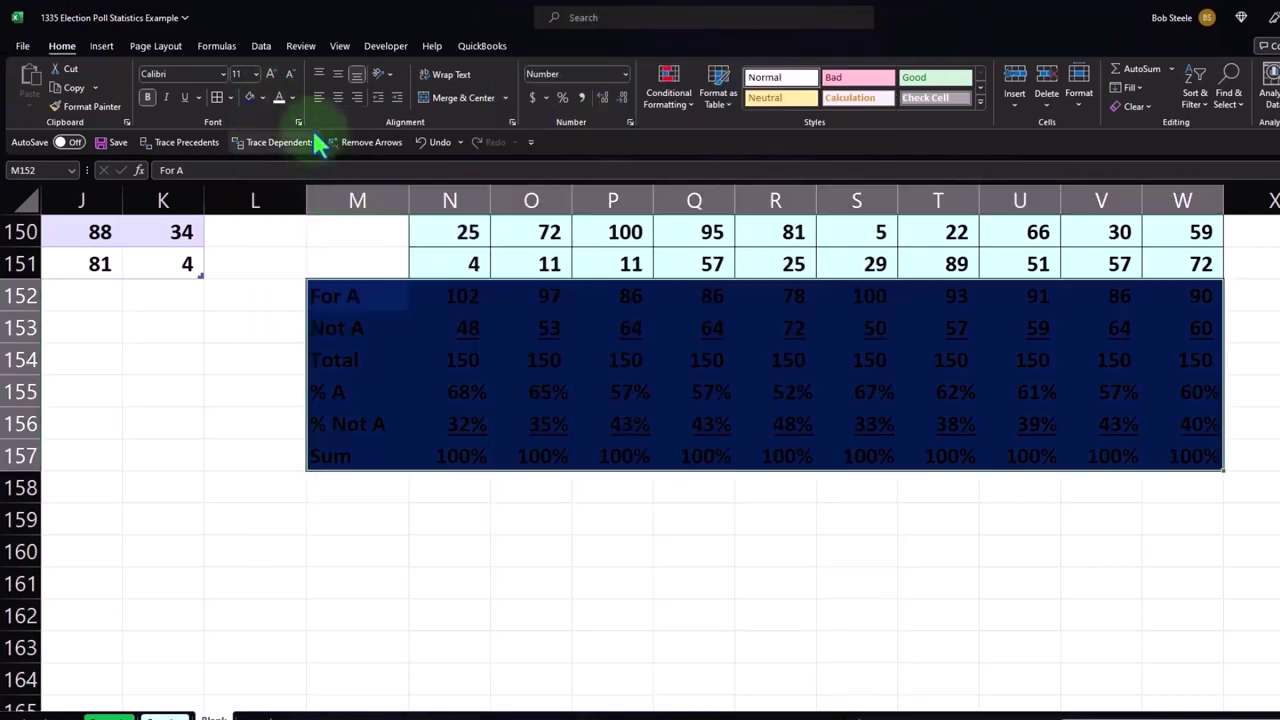
left_click(281, 96)
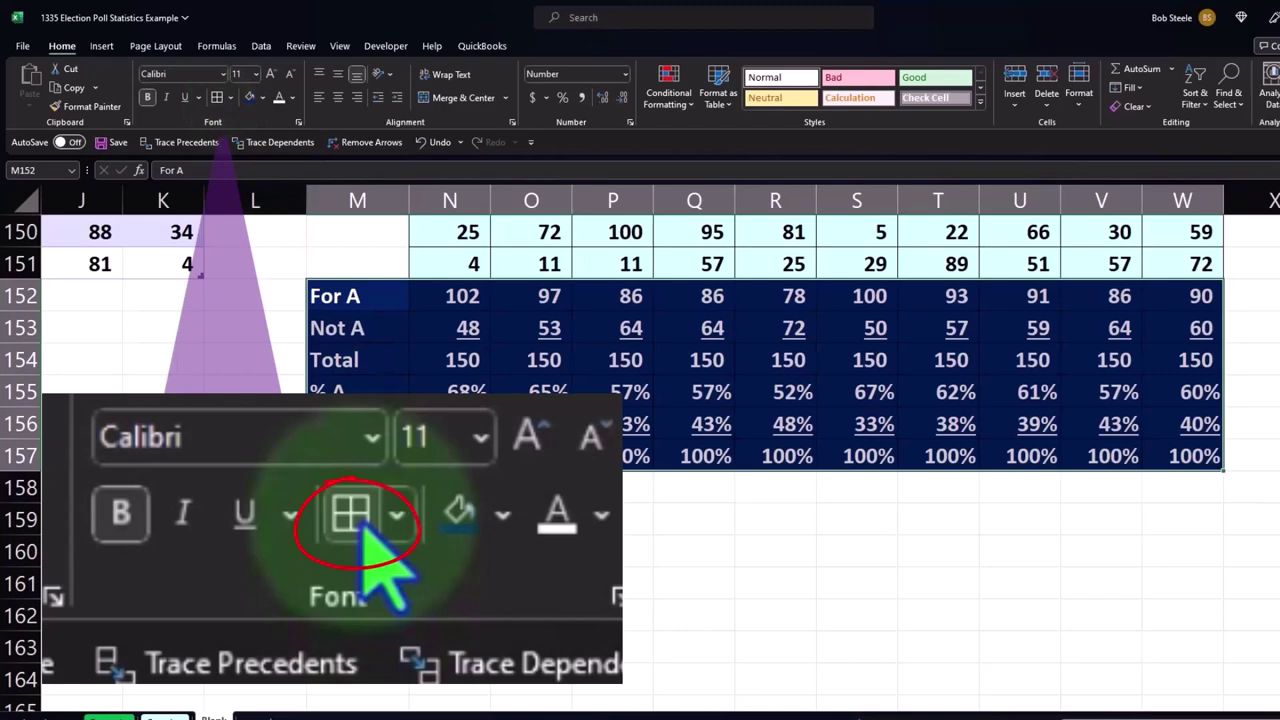
left_click(450, 551)
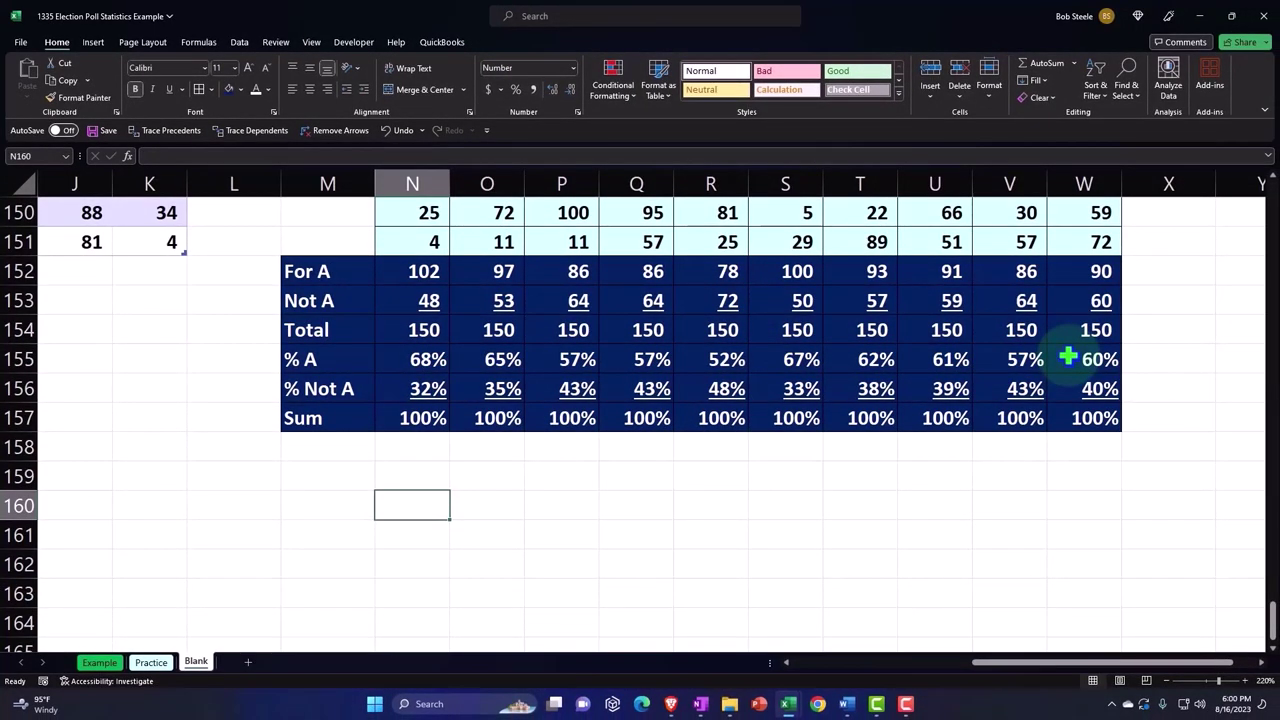
Step: Copy the % A row of the summary block
left_click_drag(346, 357, 1100, 362)
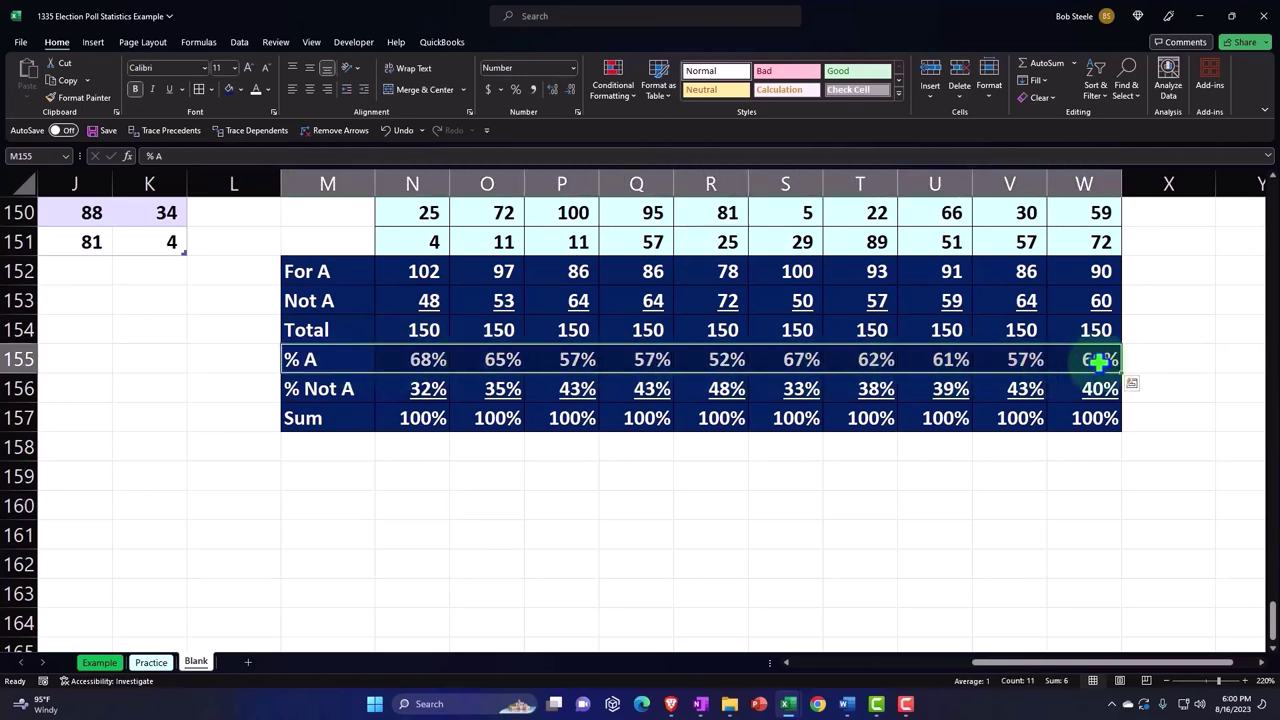
key("ctrl+c")
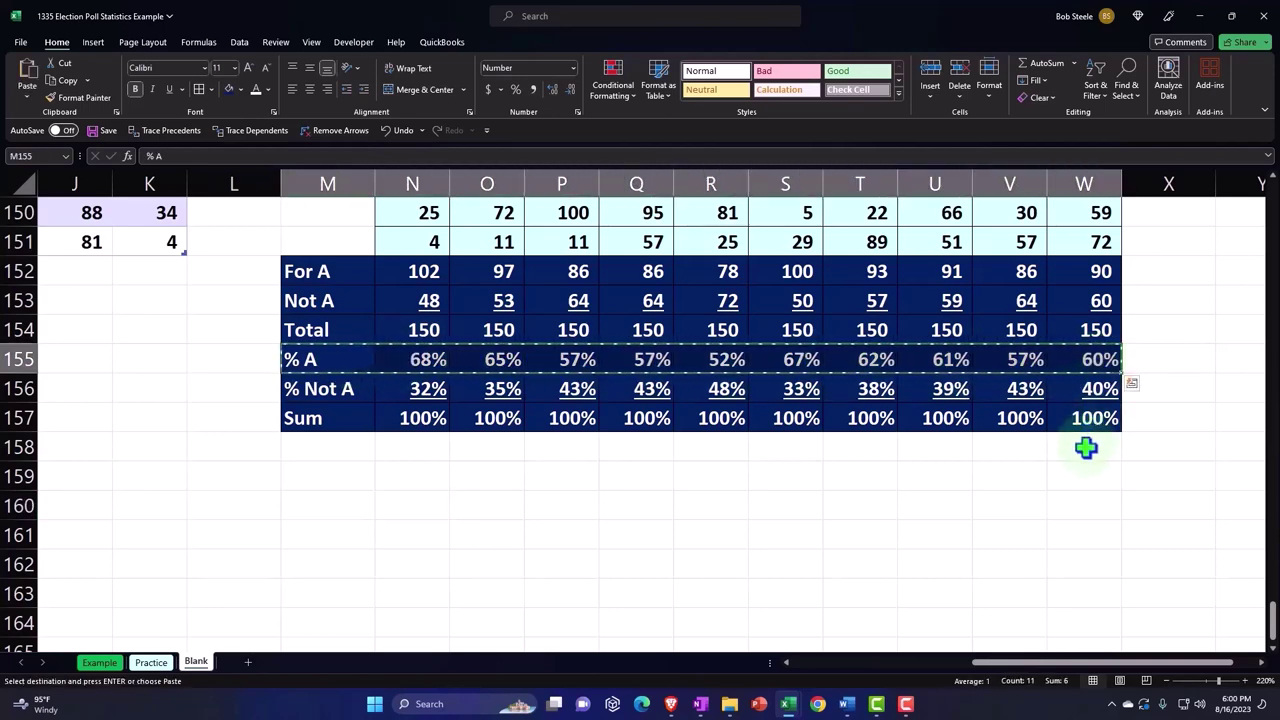
scroll(1086, 447, "up", 4)
scroll(1080, 448, "up", 8)
scroll(1080, 440, "up", 12)
scroll(1080, 440, "up", 10)
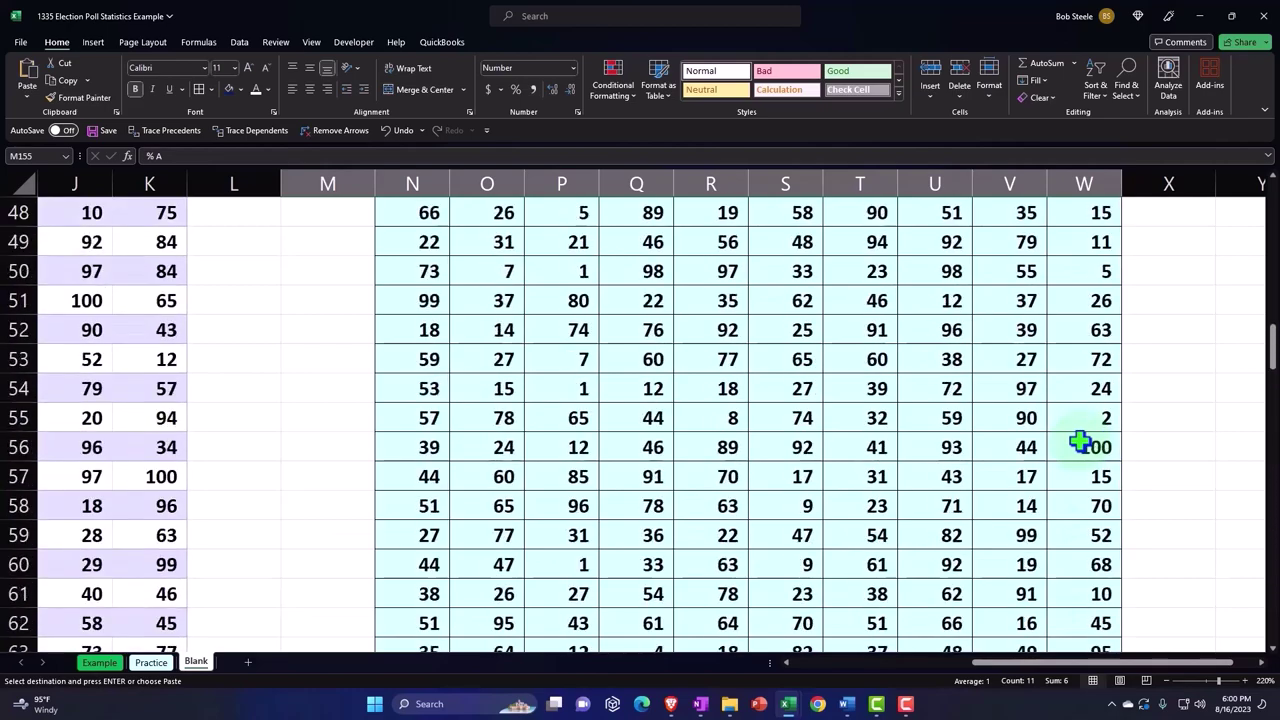
scroll(1080, 443, "up", 12)
scroll(1080, 443, "up", 4)
Step: Paste the % A row into Z1 as values only
left_click(1147, 275)
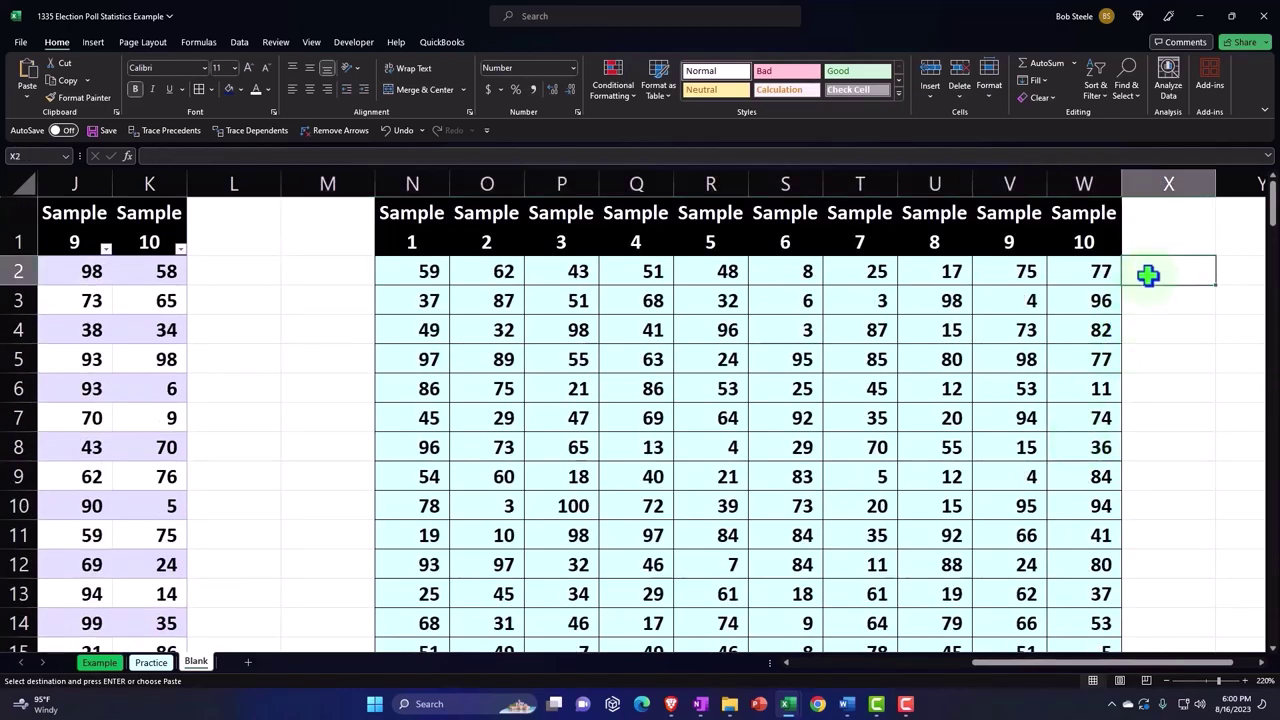
key("Right")
key("Right")
key("Right")
key("Right")
key("Right")
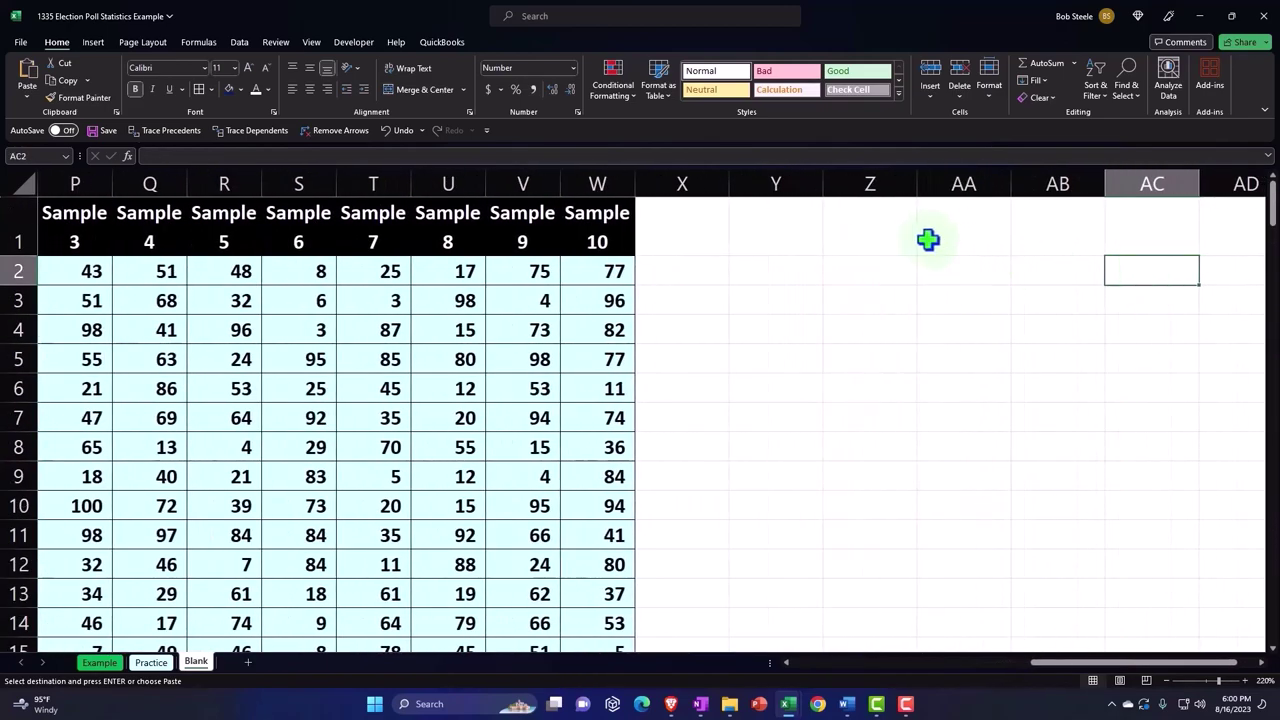
left_click(880, 222)
right_click(880, 222)
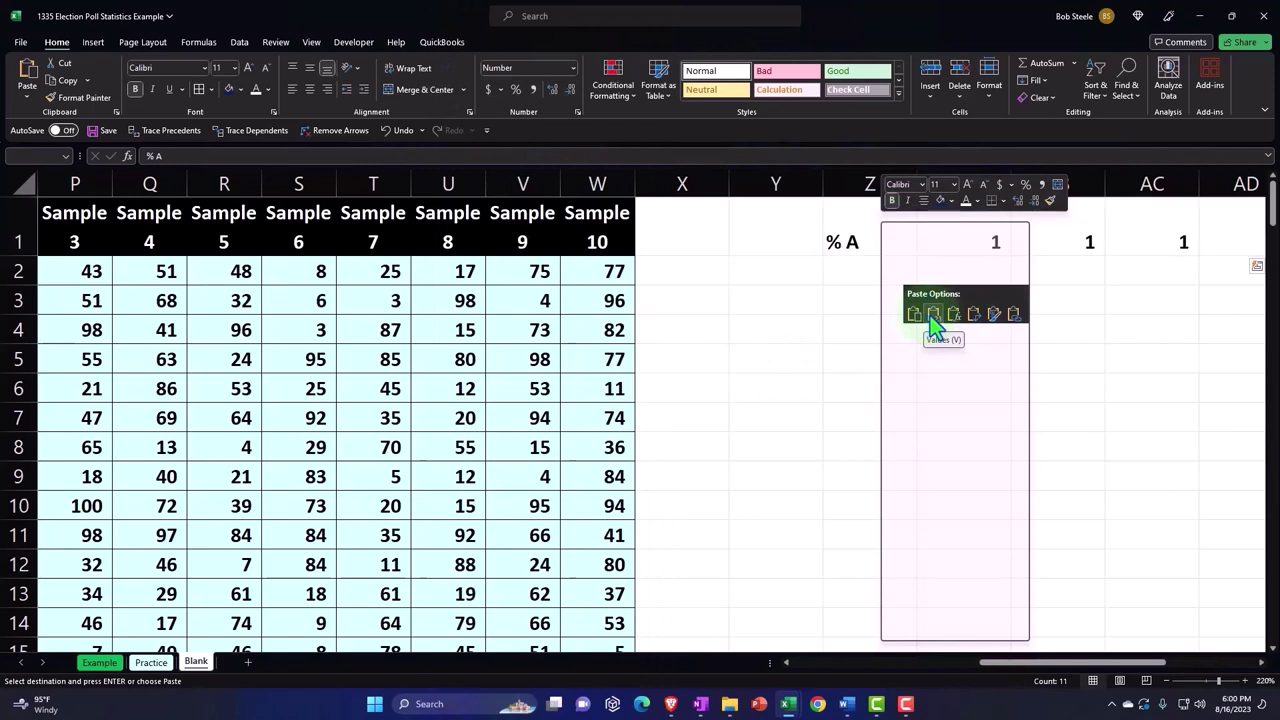
left_click(932, 313)
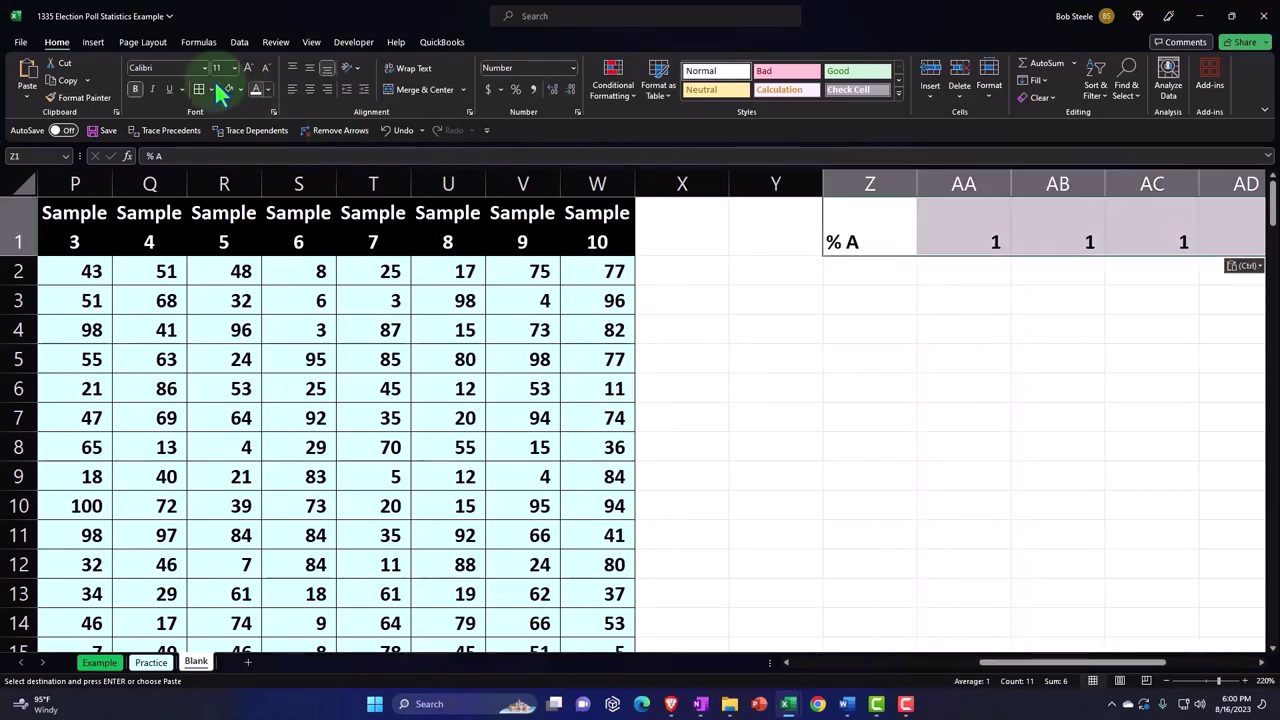
Step: Format the pasted row as percentages and copy it from Z1 for re-pasting at Y1
left_click(514, 89)
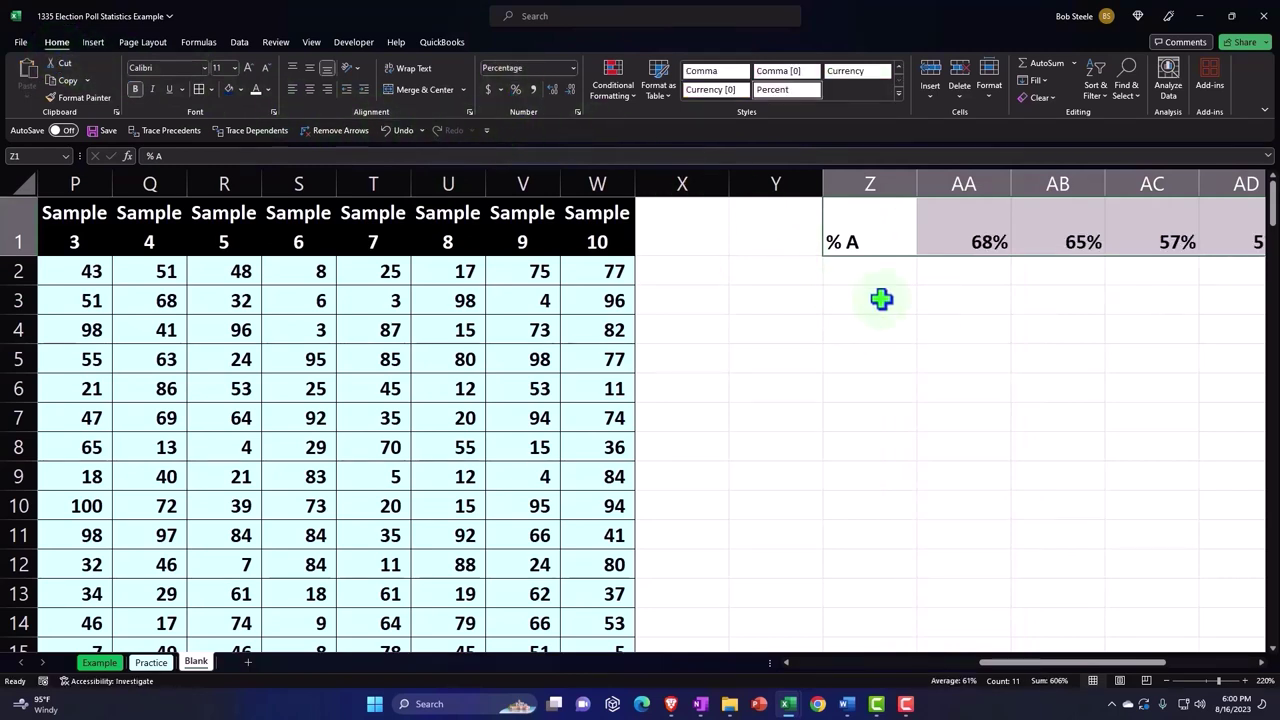
right_click(893, 229)
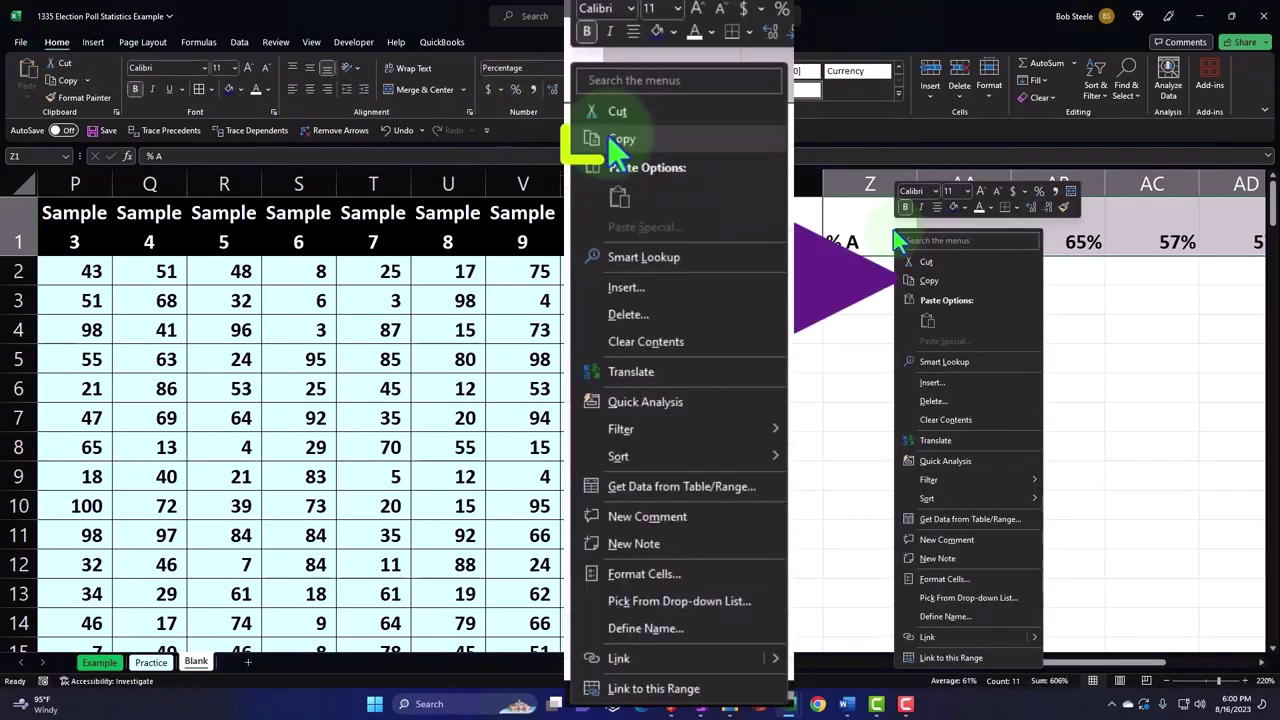
left_click(922, 280)
left_click(789, 220)
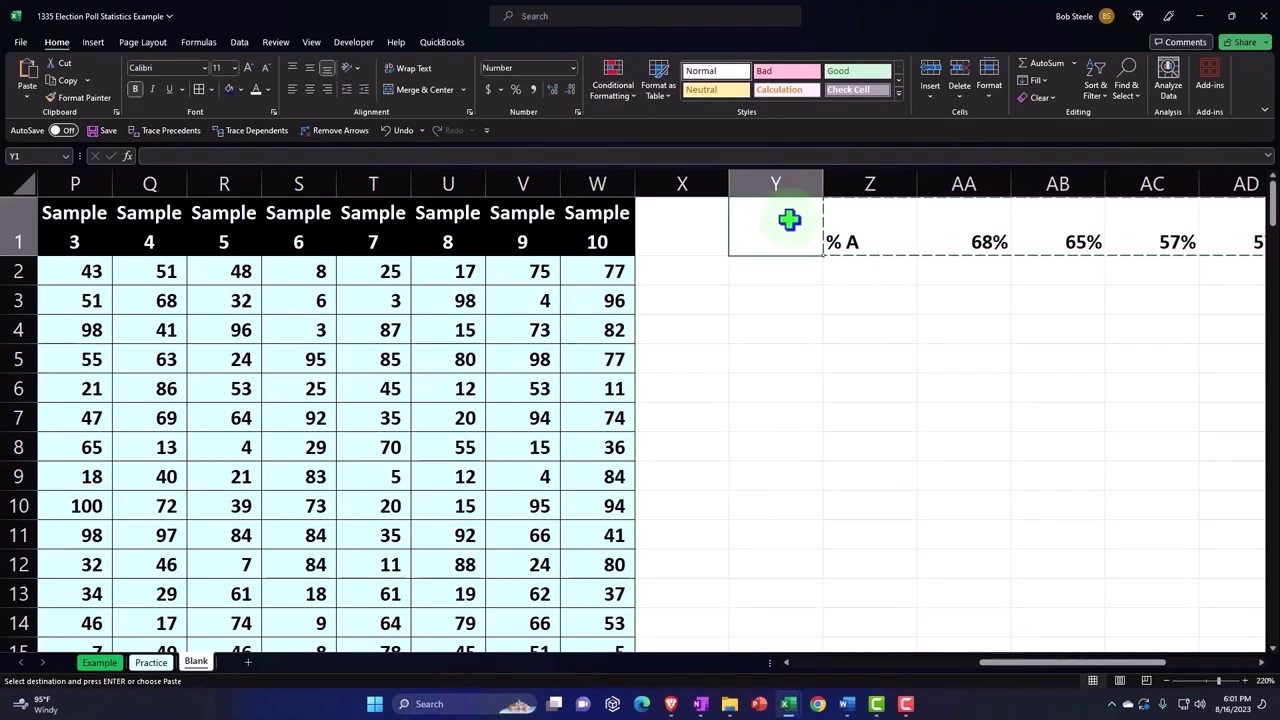
Step: Paste Special the copied % A row into Y1 transposed, listing it down column Y
right_click(789, 220)
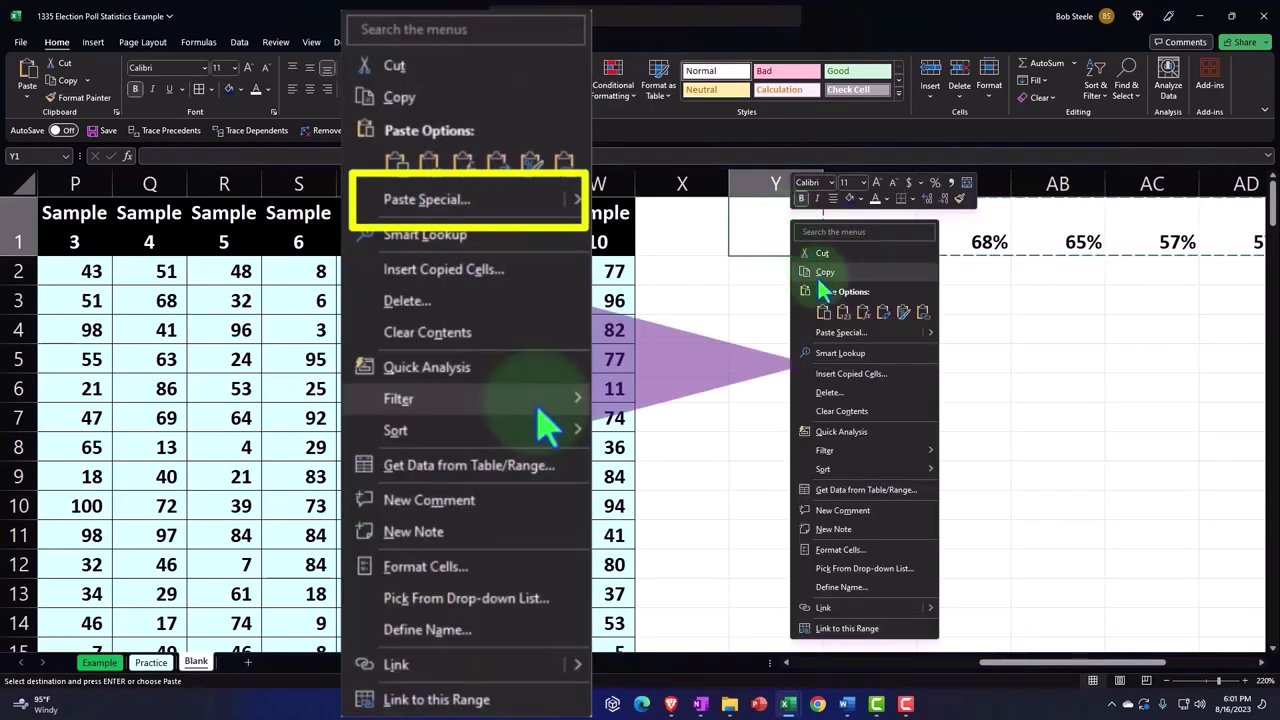
left_click(840, 333)
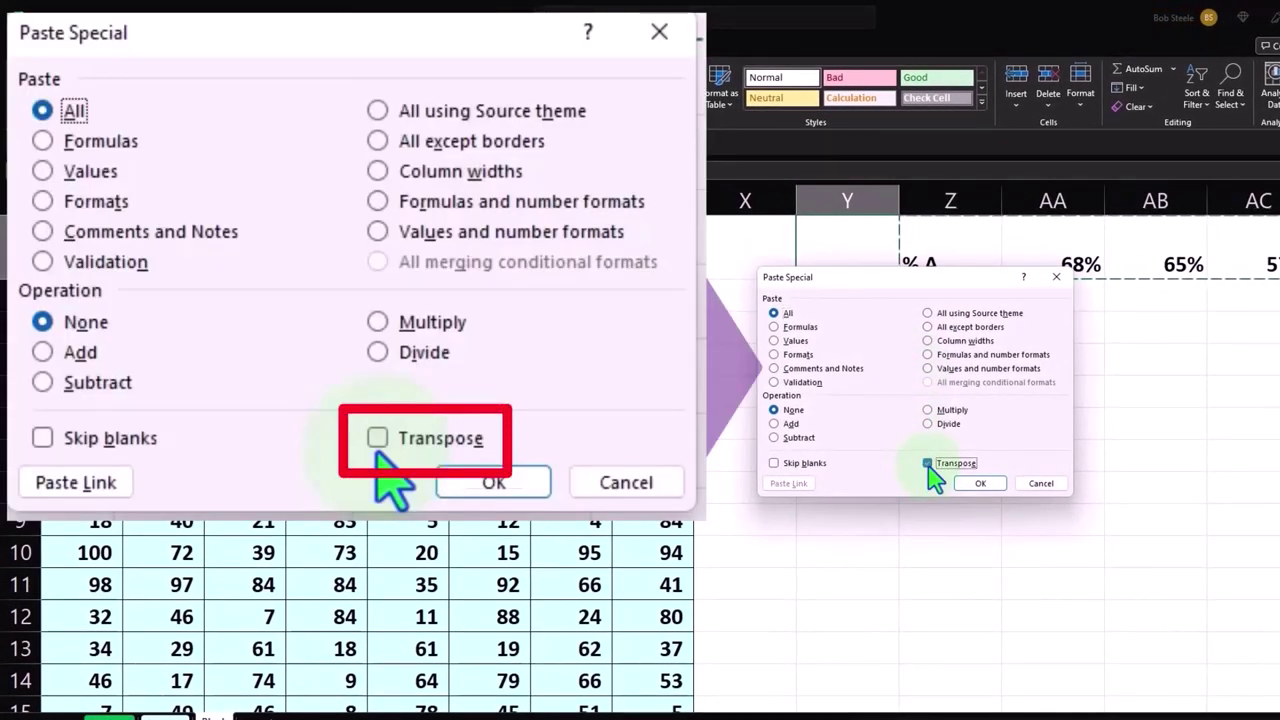
left_click(927, 463)
left_click(980, 484)
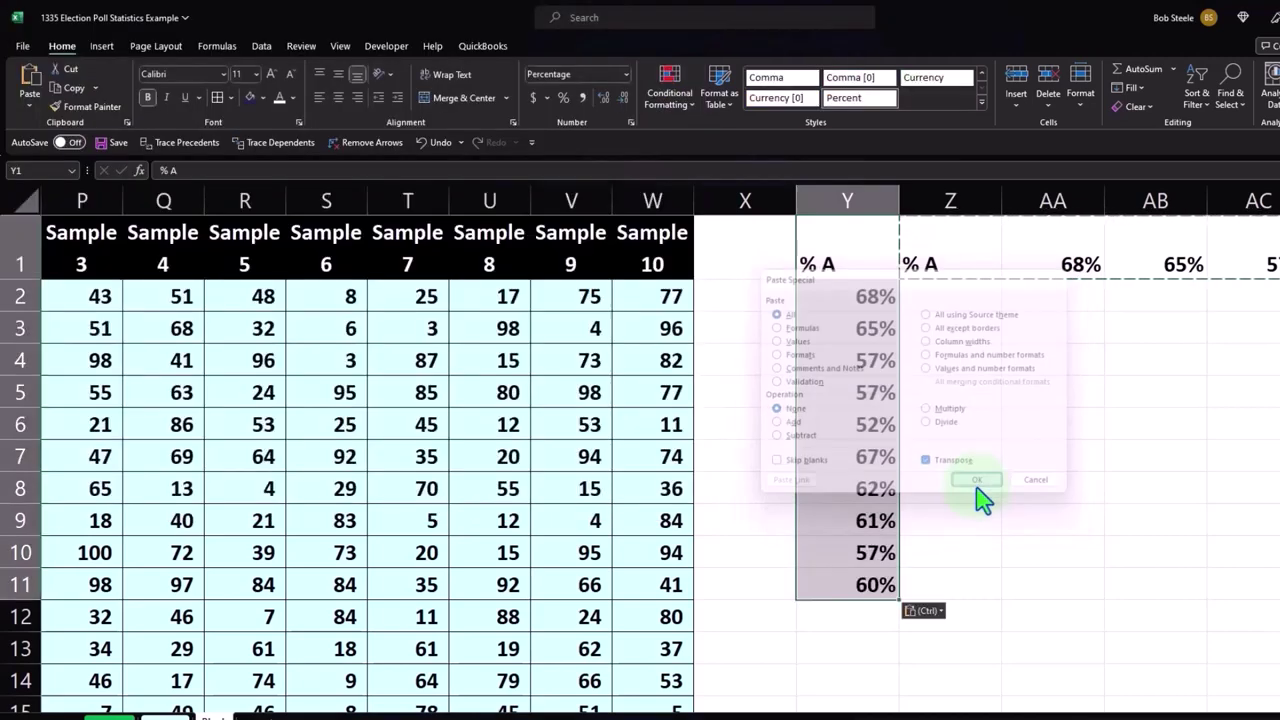
Step: Clear the temporary horizontal % A row from Z1 onward and reselect Y1
mouse_move(976, 276)
left_mouse_down()
mouse_move(1270, 265)
mouse_move(1276, 246)
mouse_move(1264, 248)
left_mouse_up()
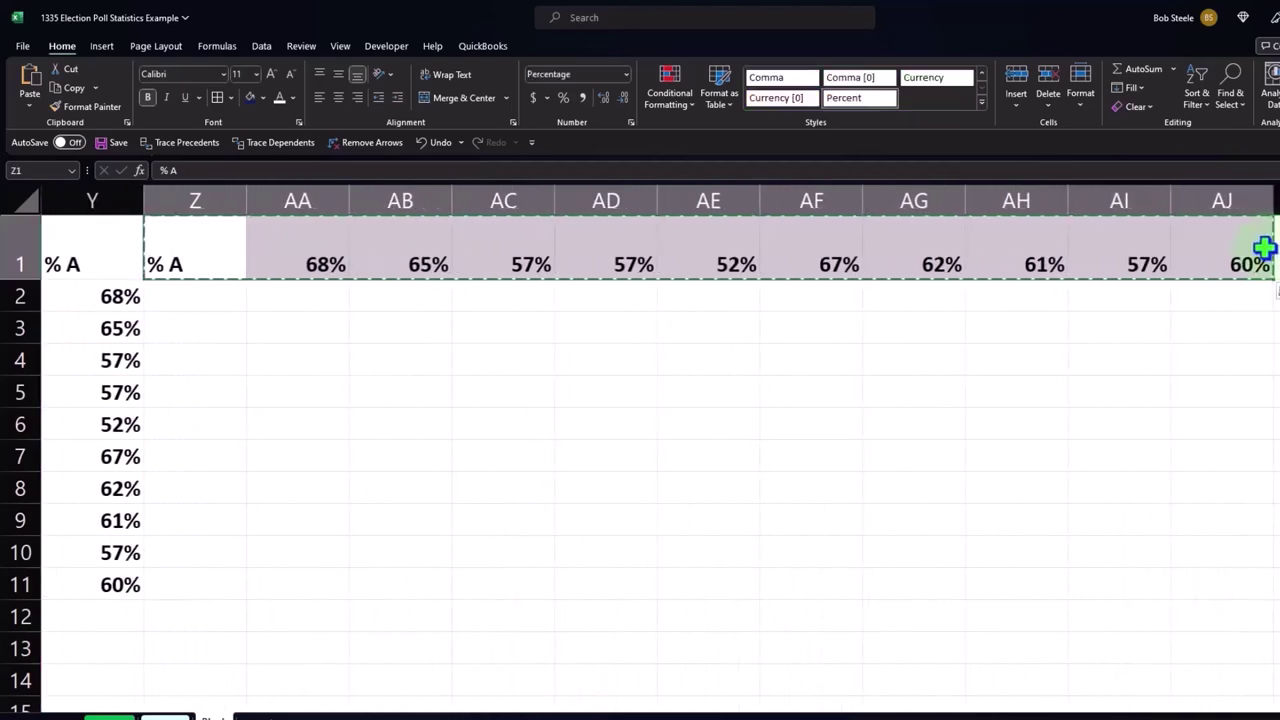
key("ctrl+z")
key("ctrl+z")
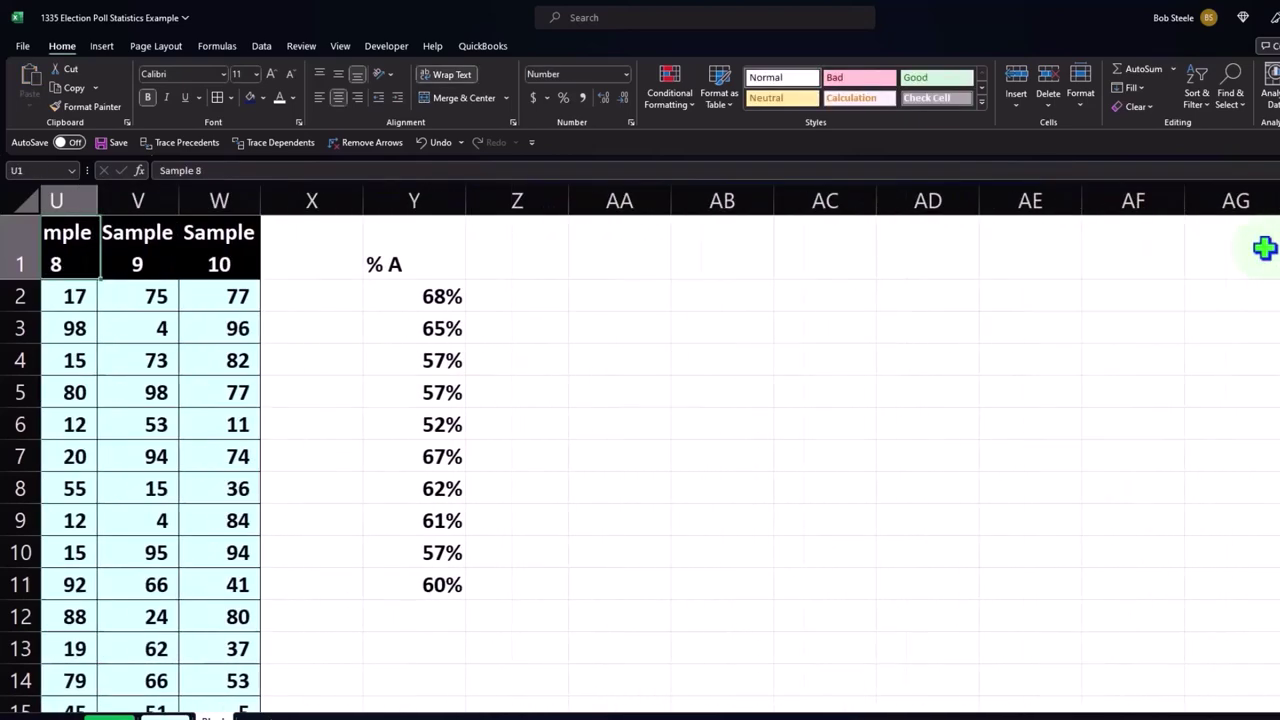
key("Left")
key("Left")
key("Left")
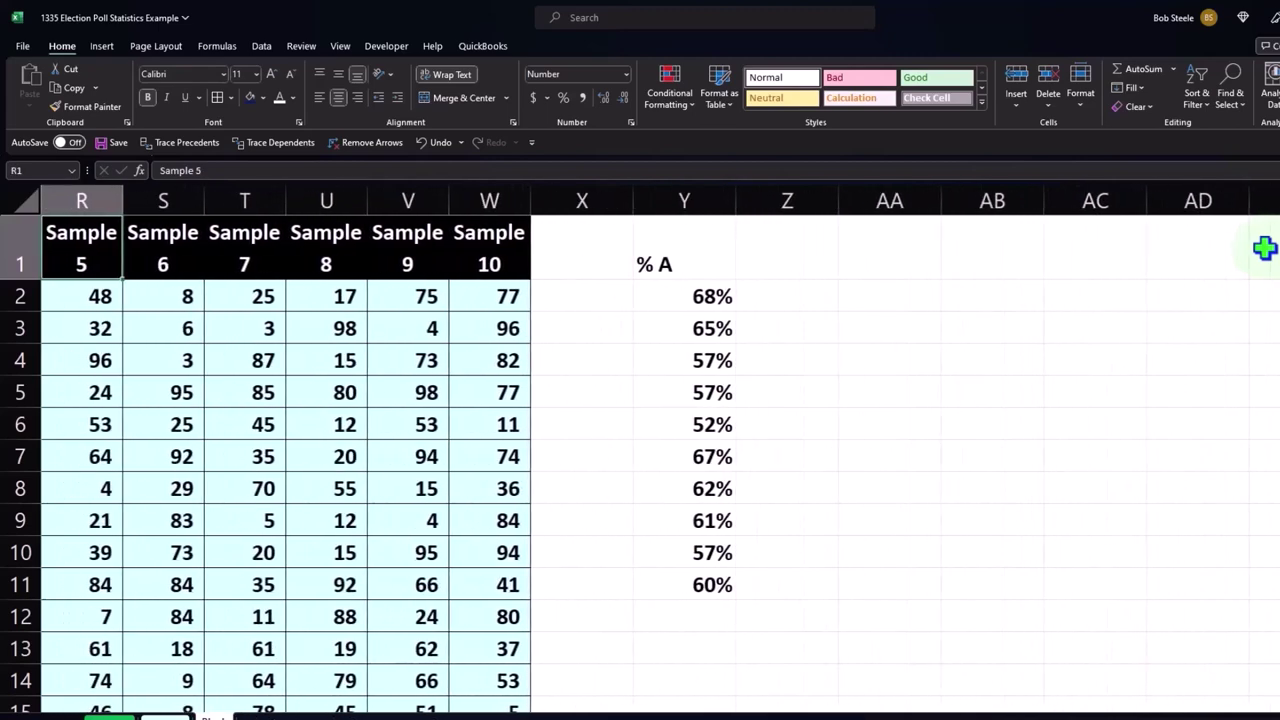
left_click(645, 257)
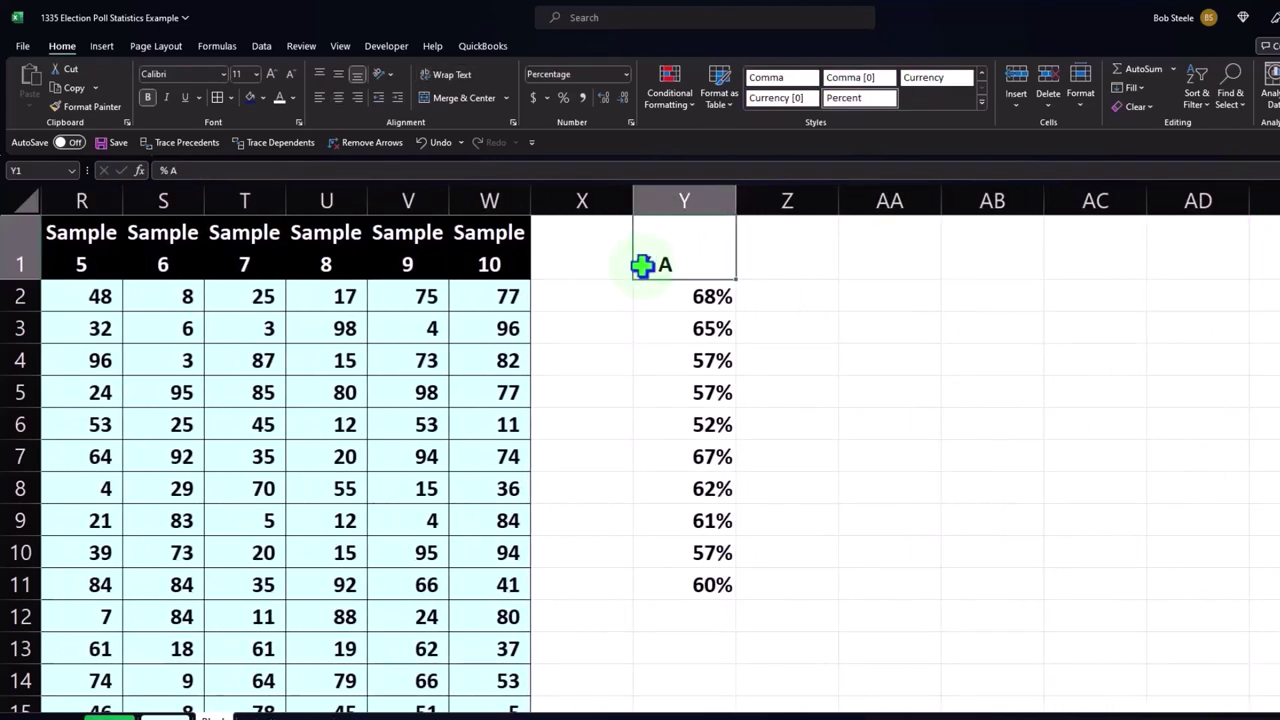
left_click_drag(80, 10, 115, 25)
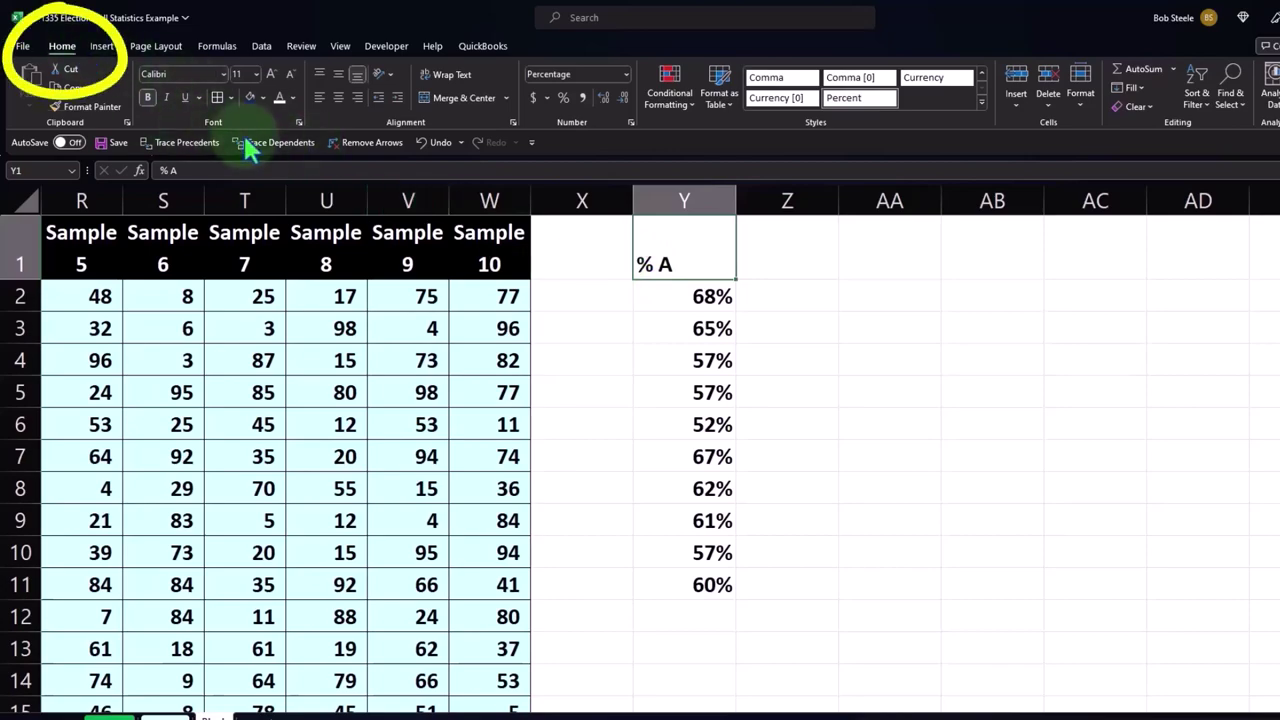
Step: Fill the Y1 % A header black and centre it, then border the percentages in Y2:Y11
left_click(263, 98)
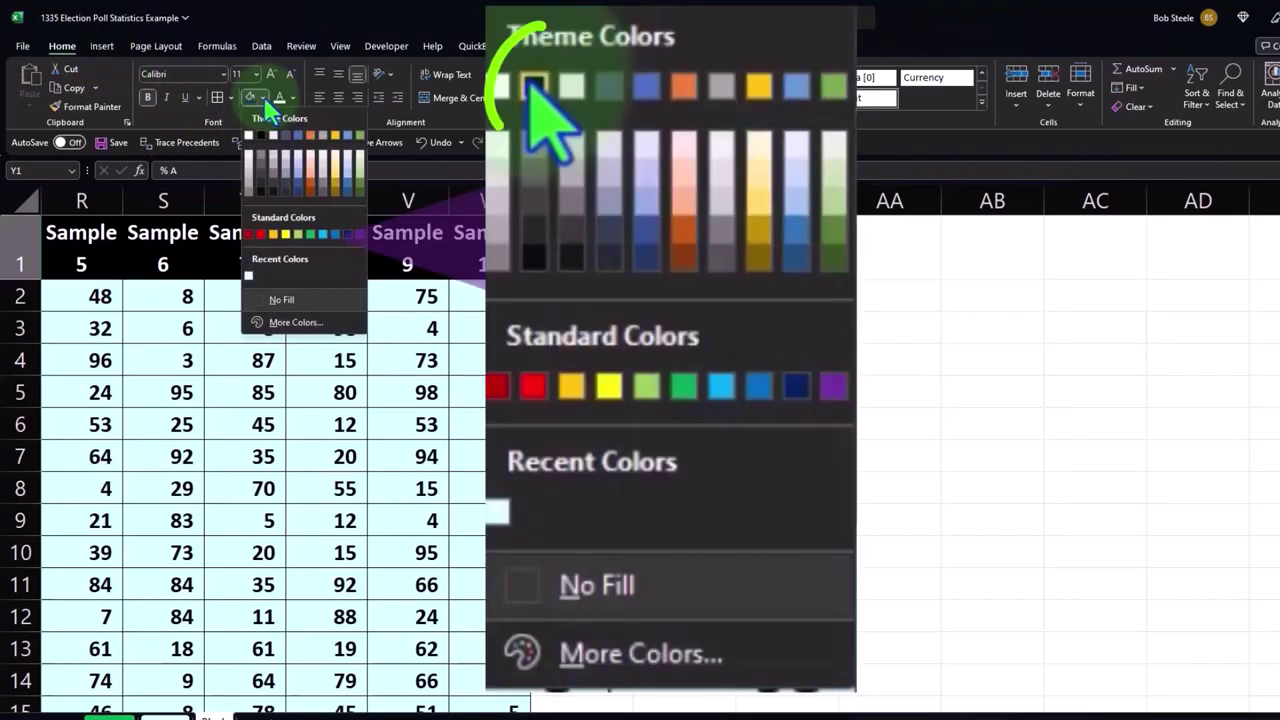
left_click(261, 135)
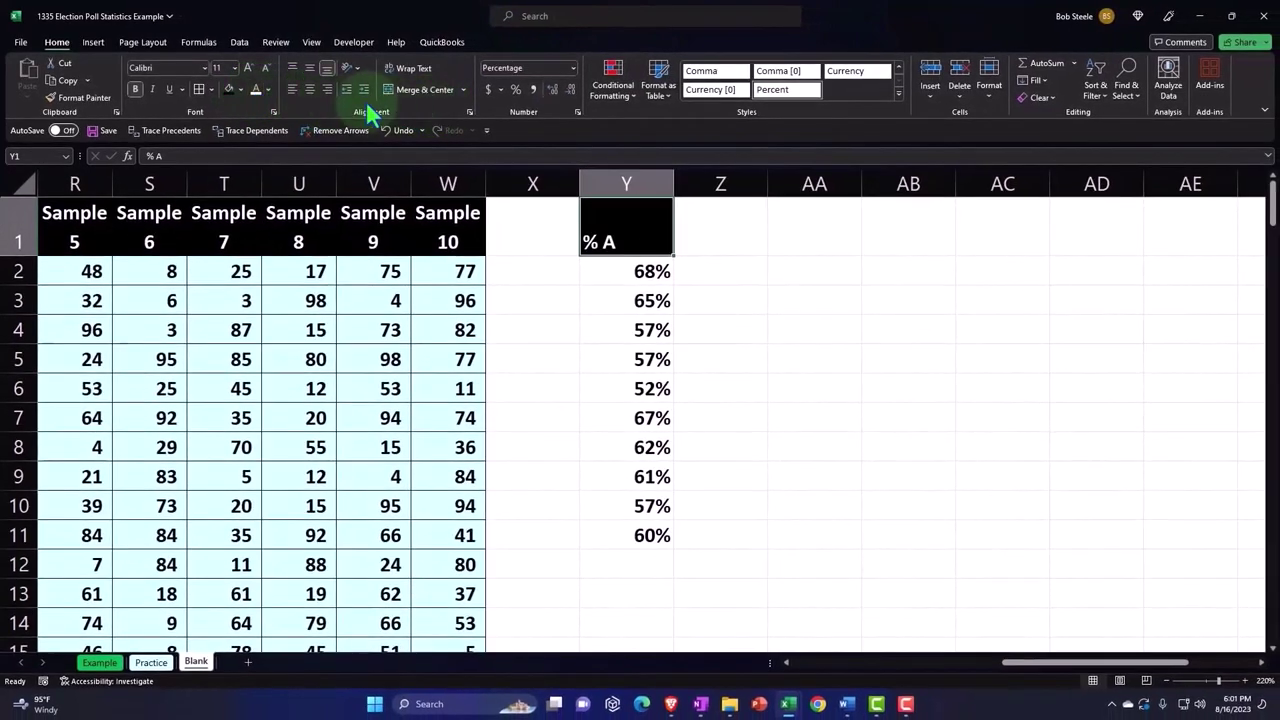
left_click(310, 89)
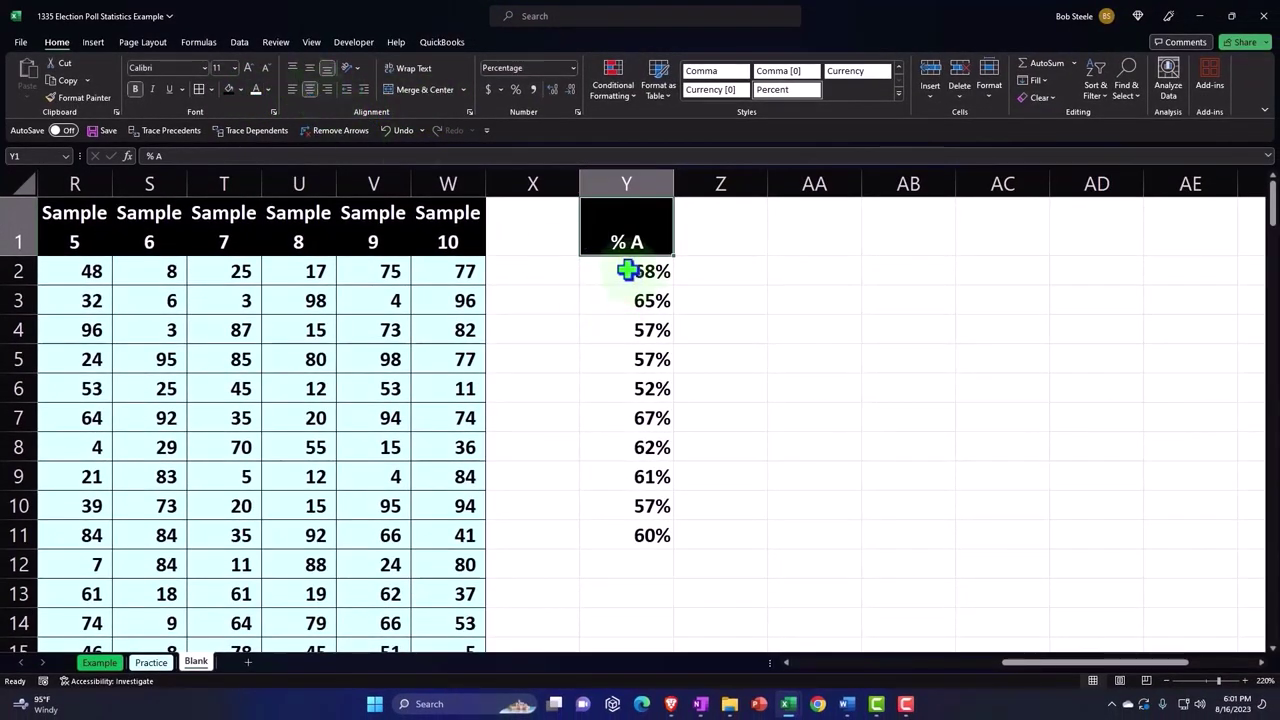
mouse_move(627, 270)
left_mouse_down()
mouse_move(651, 393)
mouse_move(652, 535)
left_mouse_up()
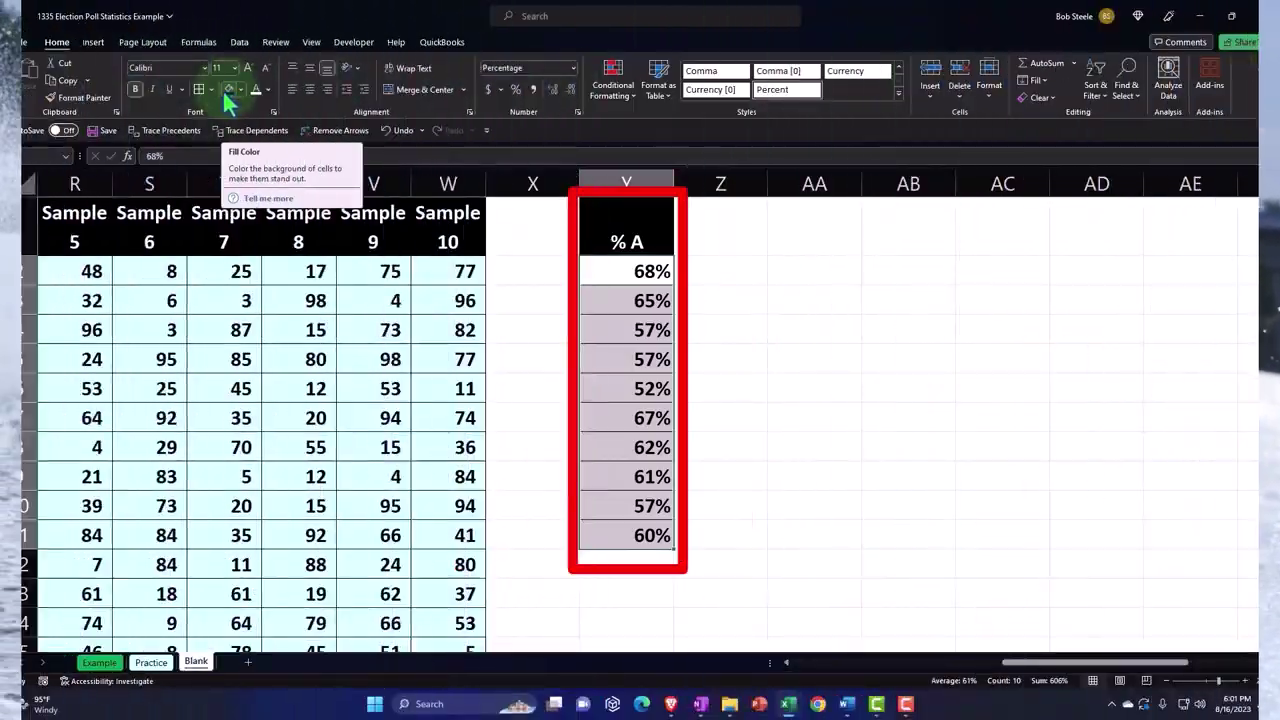
left_click(720, 224)
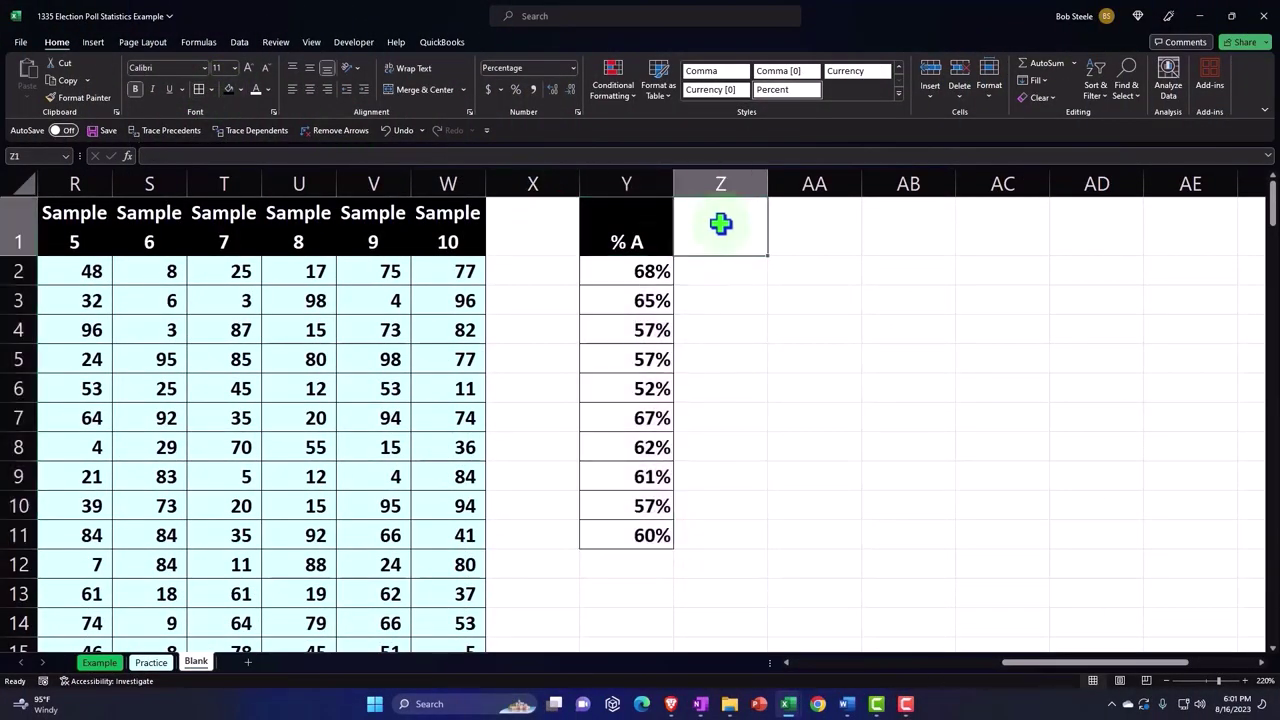
Step: Add an Expected header in Z1 with 0.6 in Z2, shown as 60%
type("Expected")
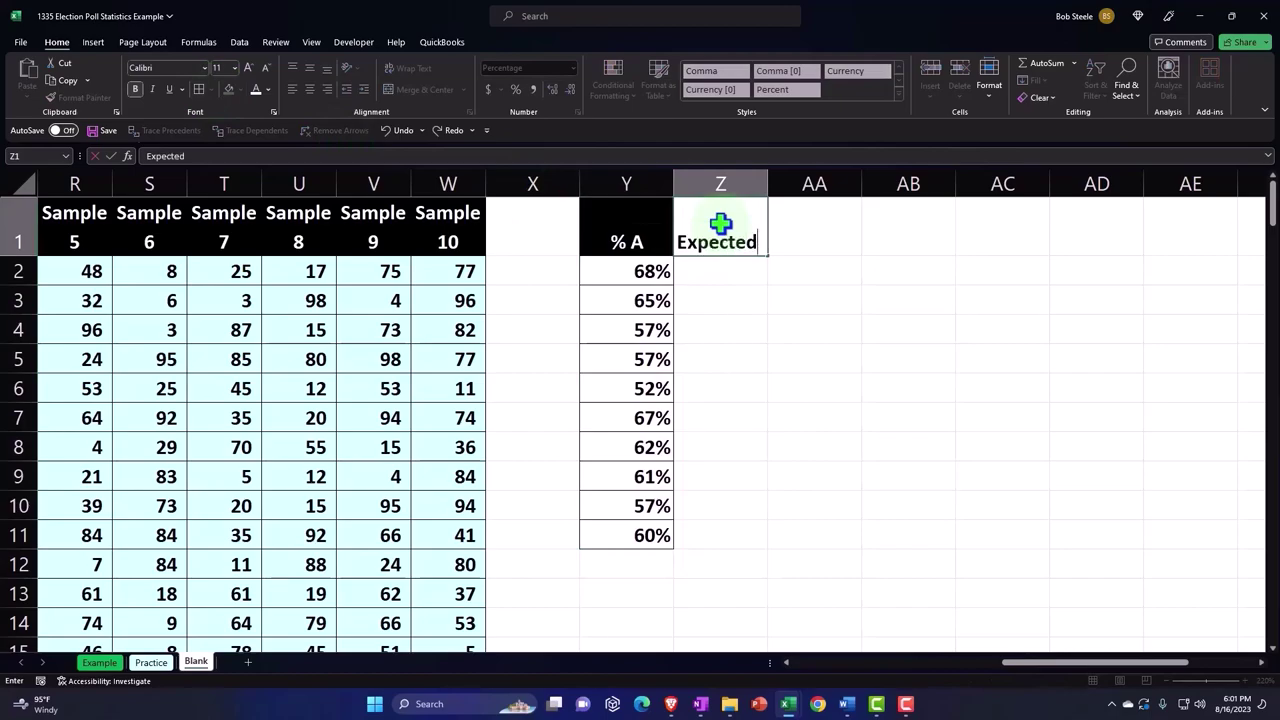
key("Return")
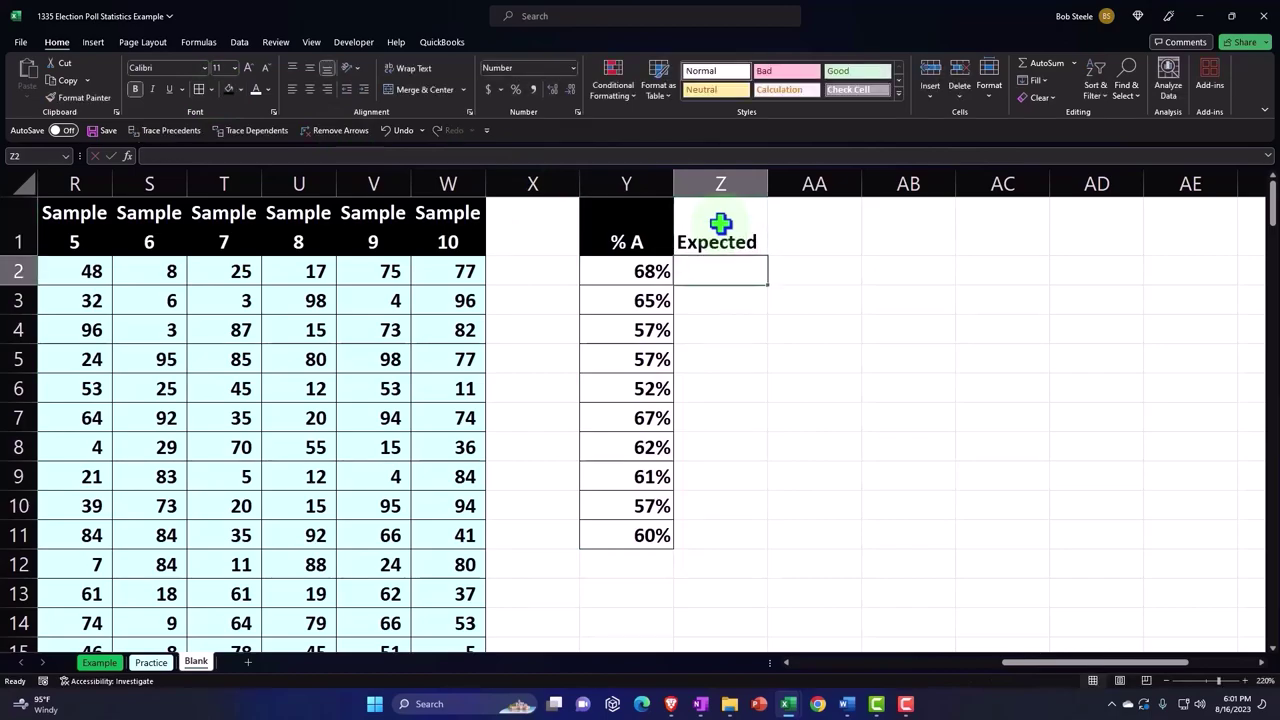
type(".6")
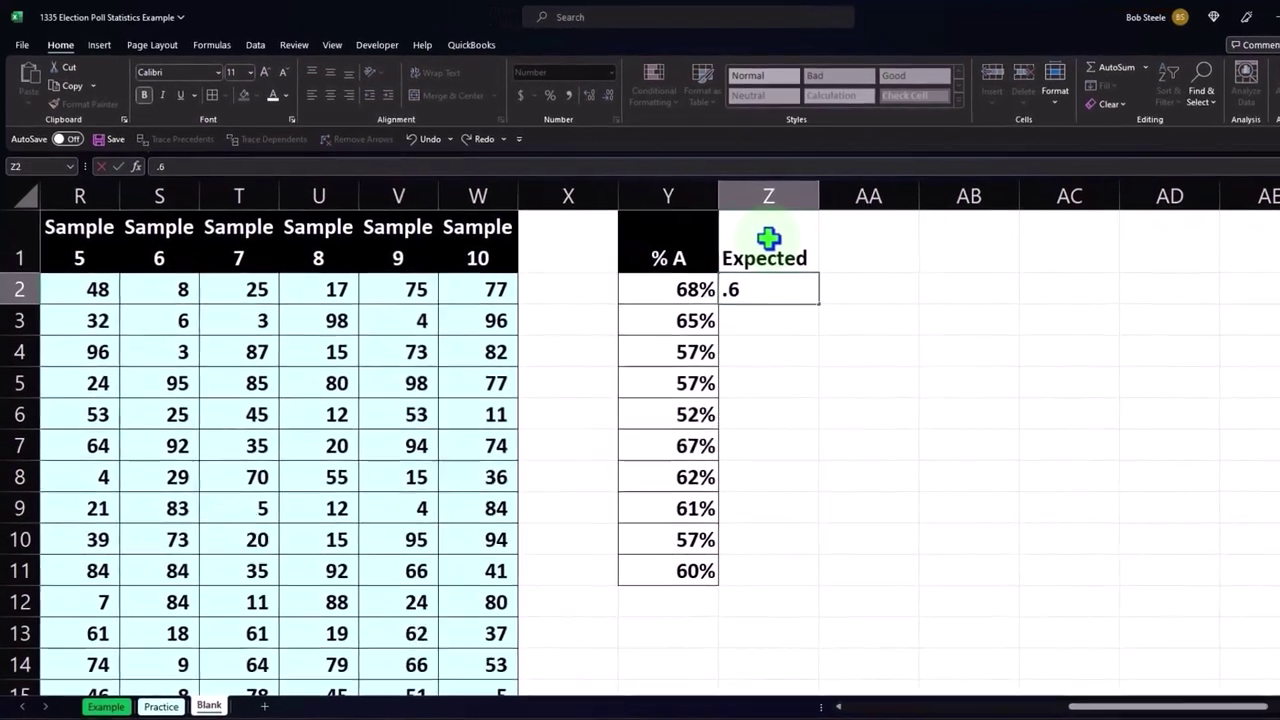
key("Return")
key("Up")
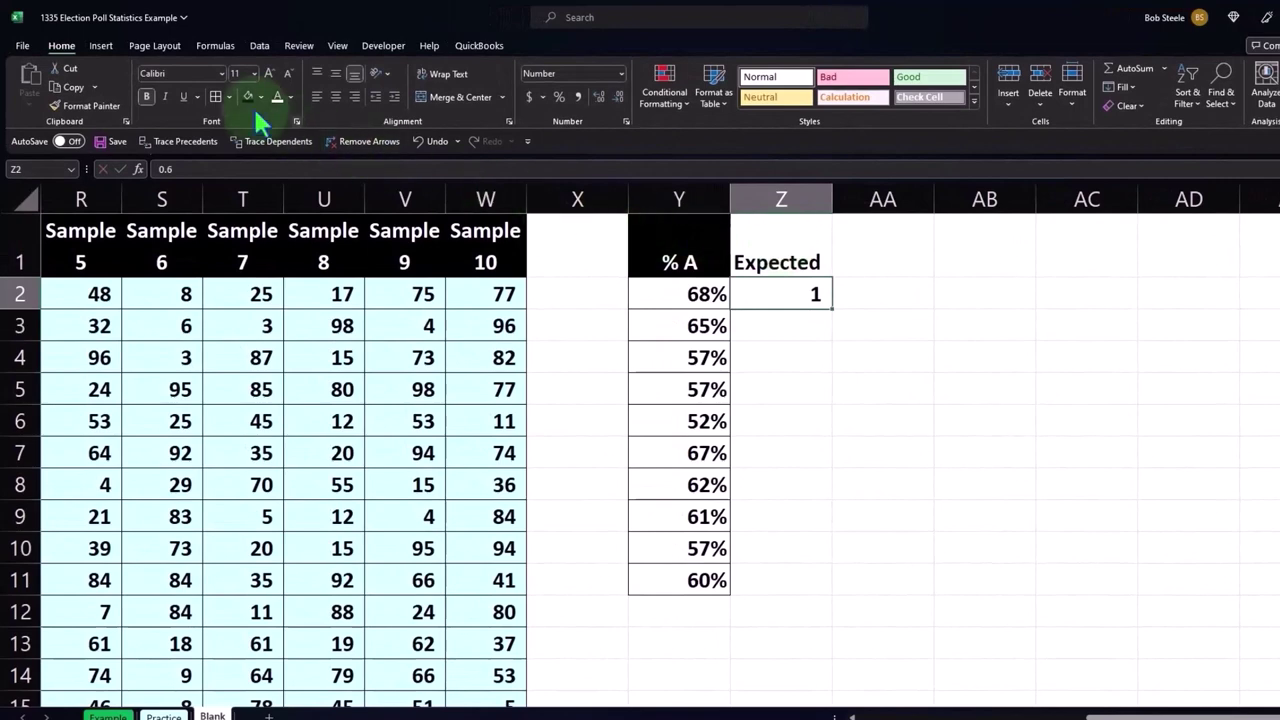
left_click(559, 98)
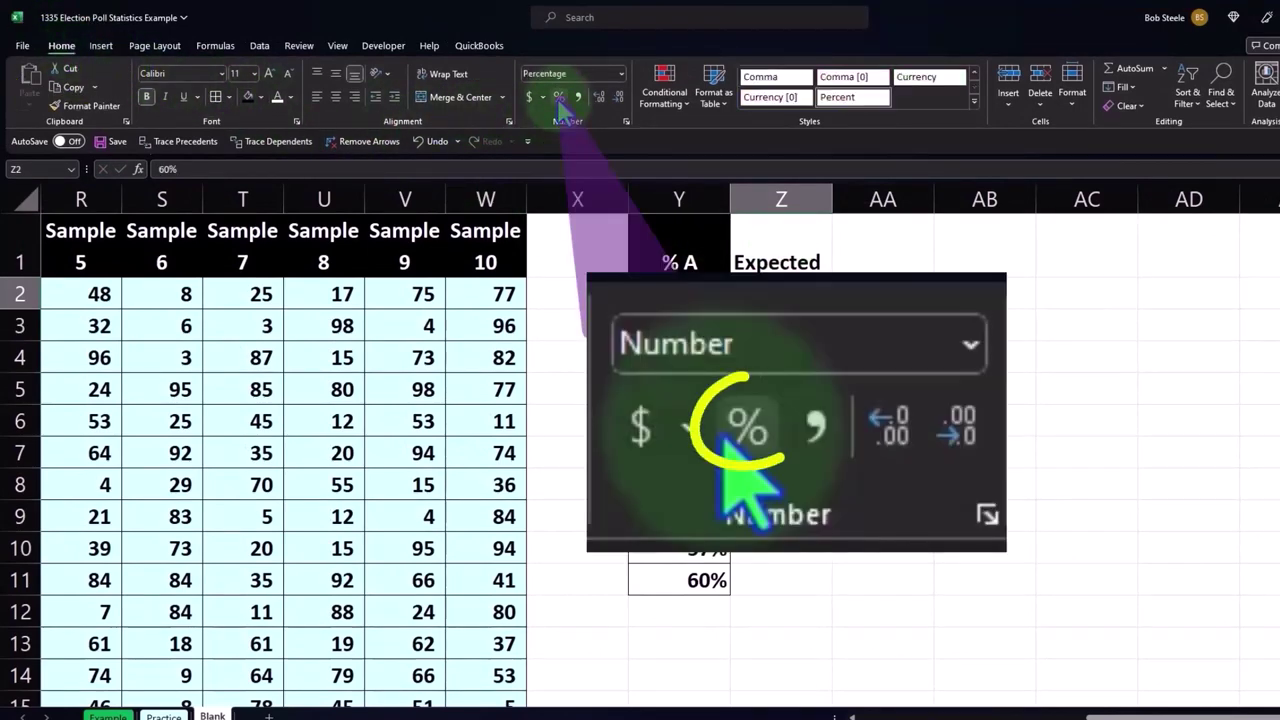
Step: Add a Difference header in AA1 with =Y2-Z2 in AA2 as a percentage
left_click(900, 251)
type("Difference")
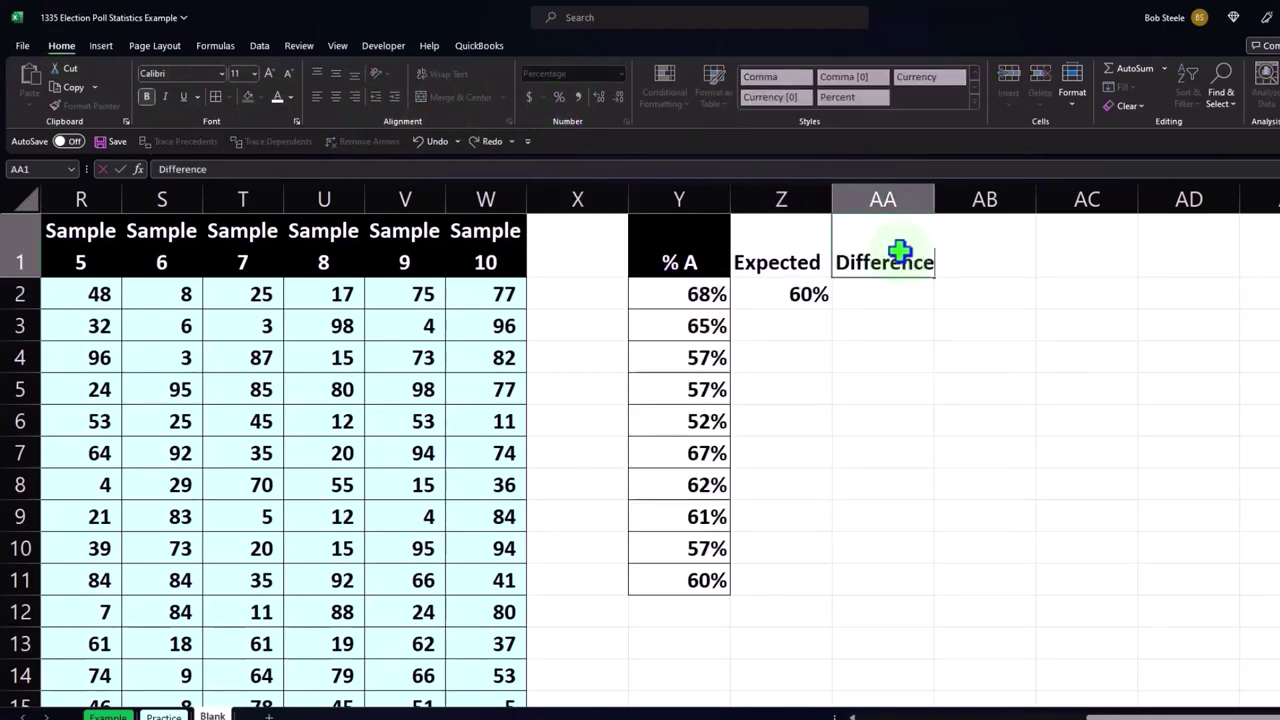
key("Return")
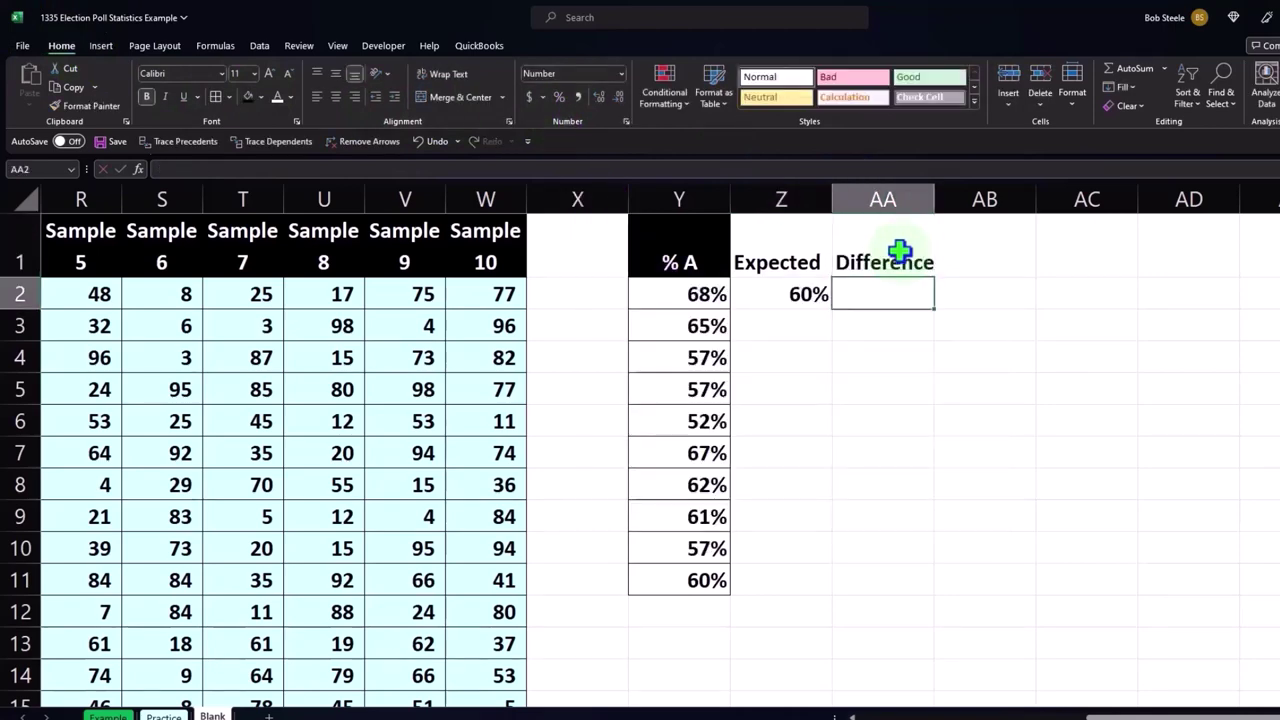
type("=")
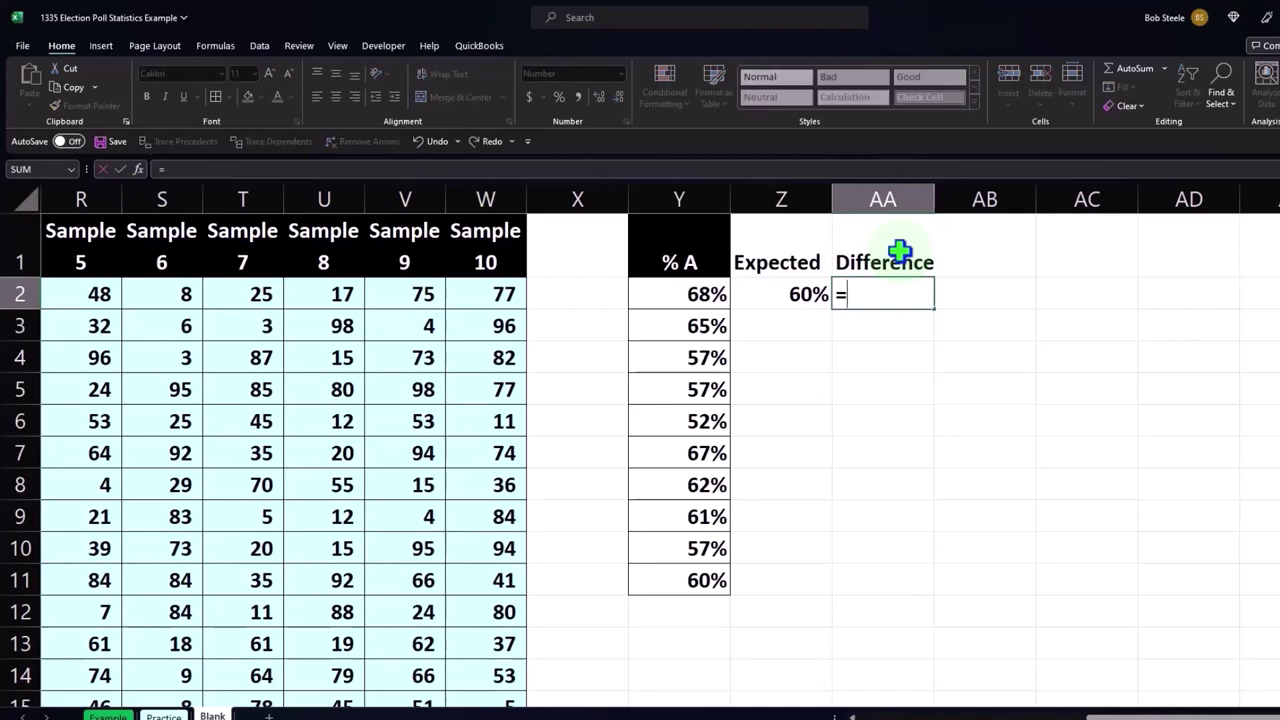
key("Left")
key("Left")
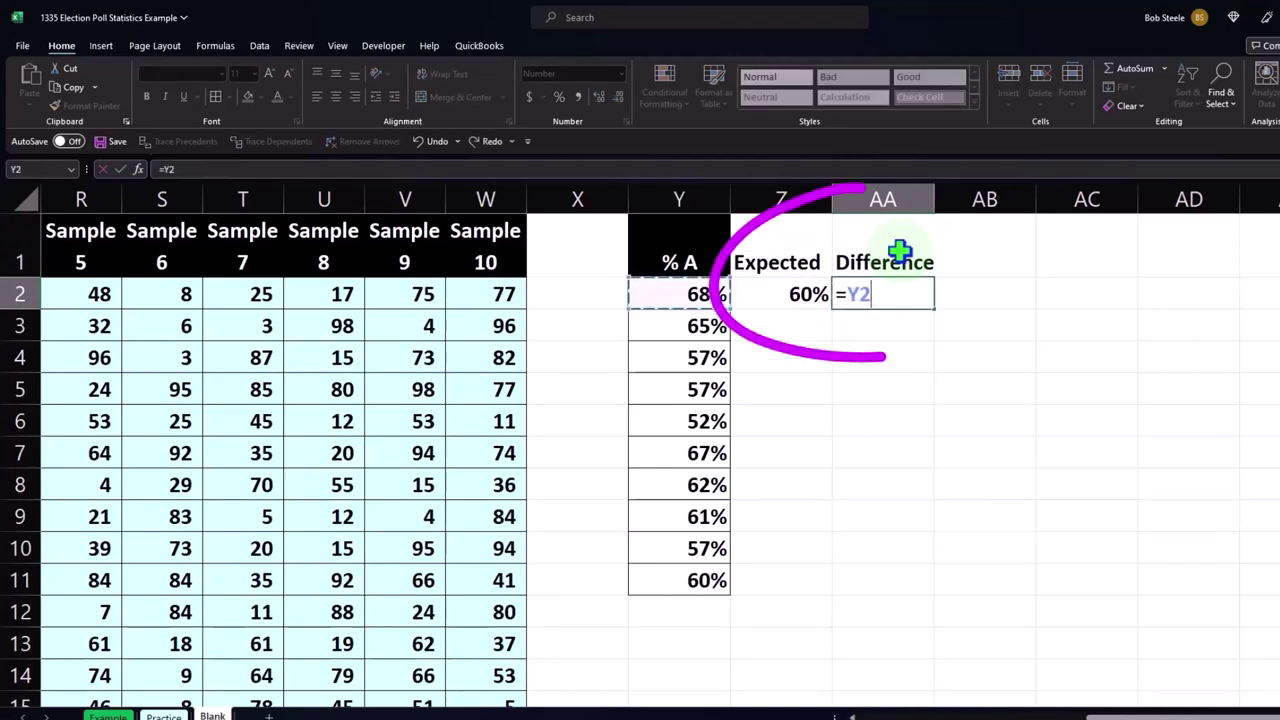
key("Left")
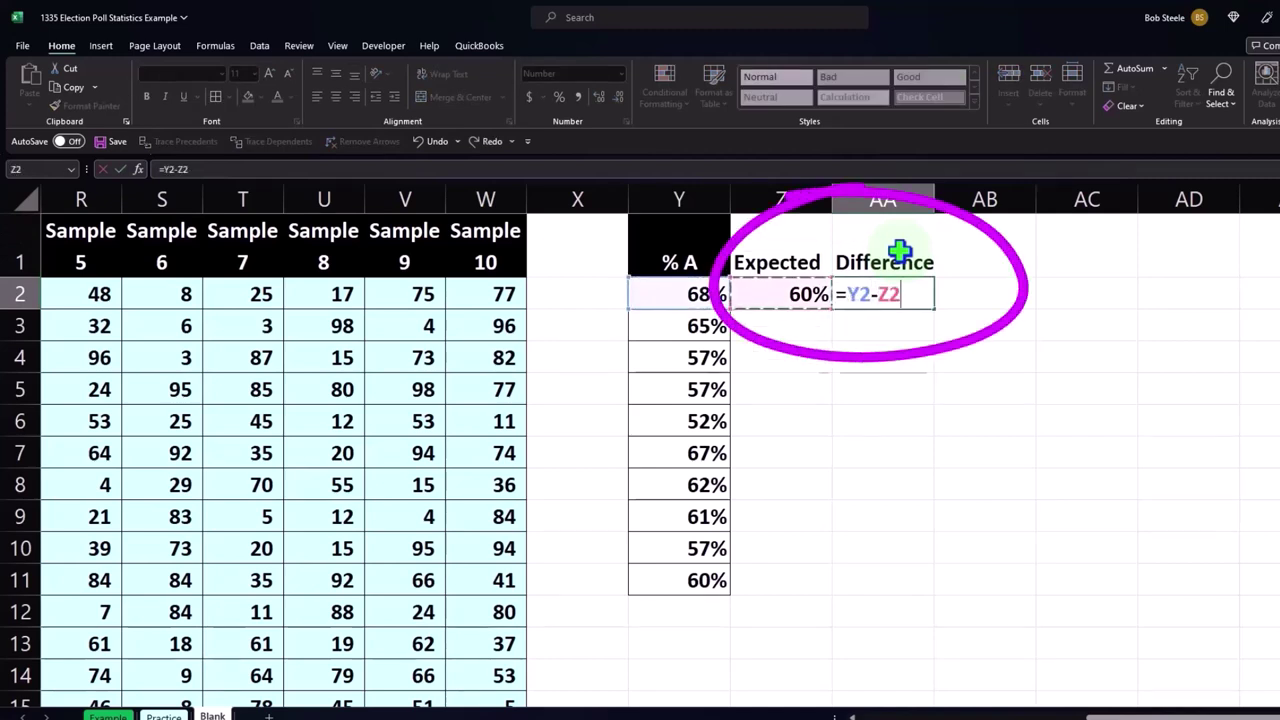
key("Return")
key("Up")
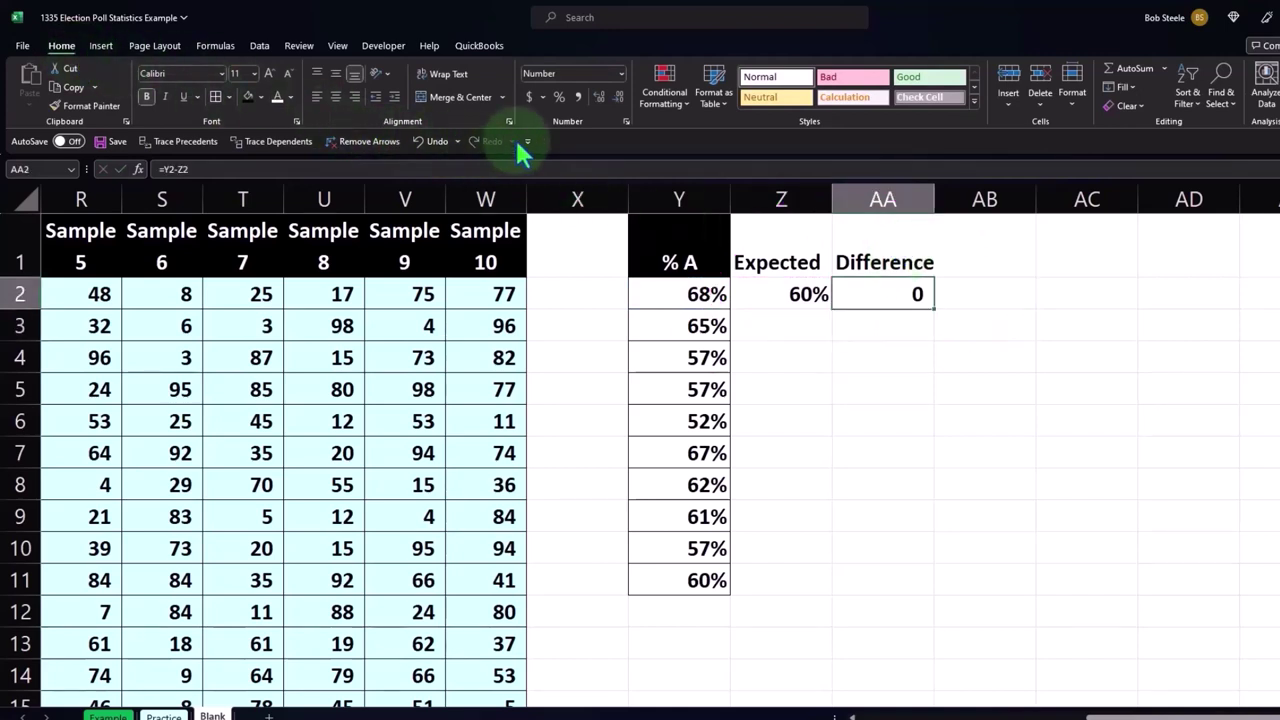
left_click(558, 98)
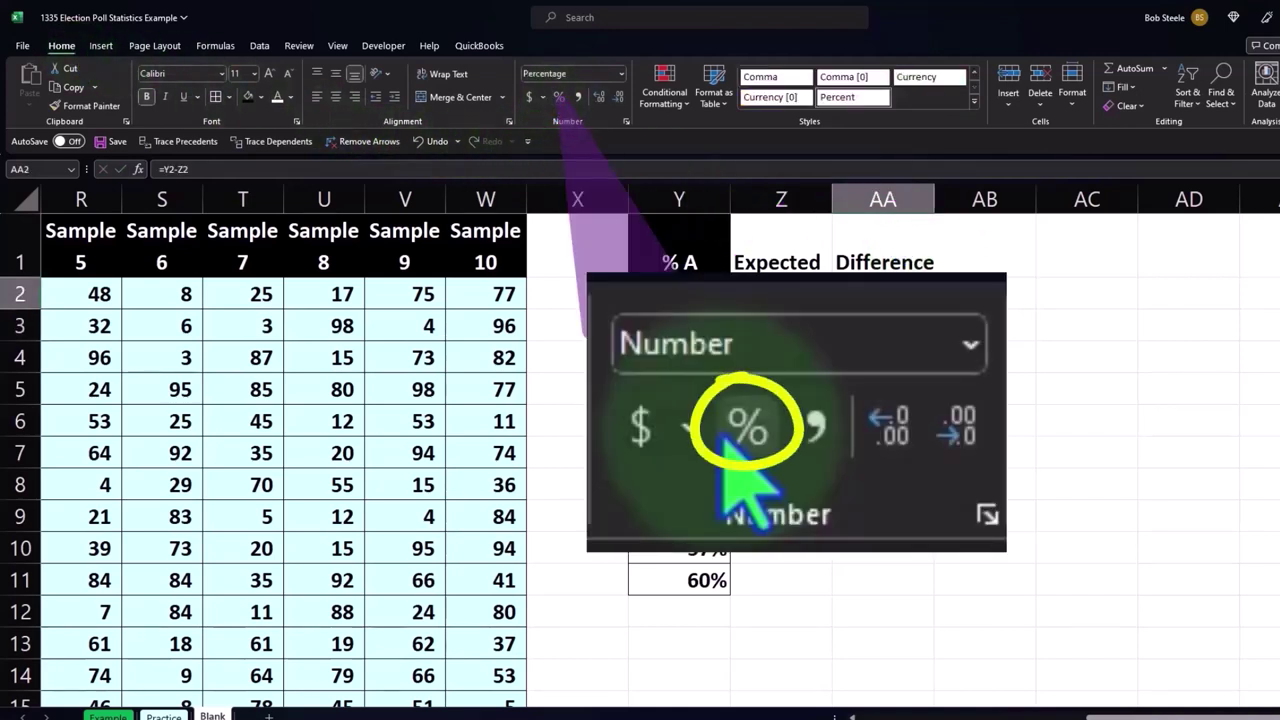
Step: Fill the Expected and Difference values in Z2:AA2 down to row 11
left_click_drag(795, 294, 910, 311)
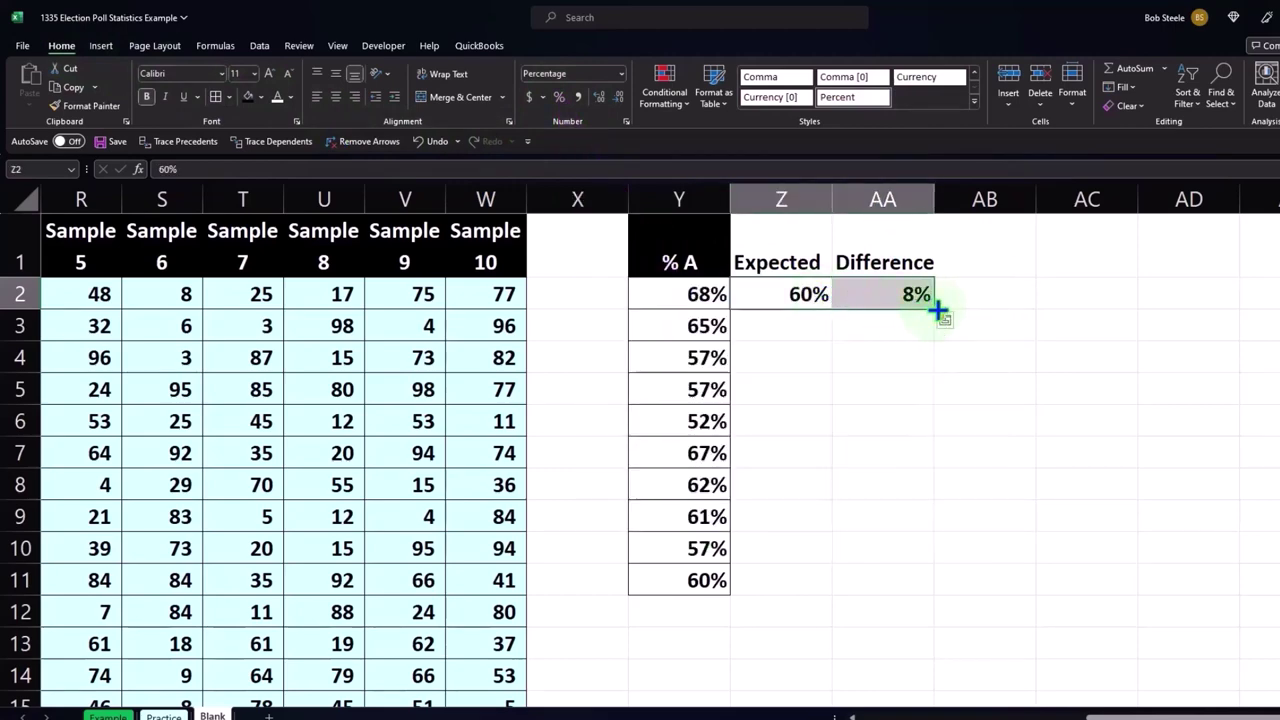
left_click_drag(940, 312, 940, 591)
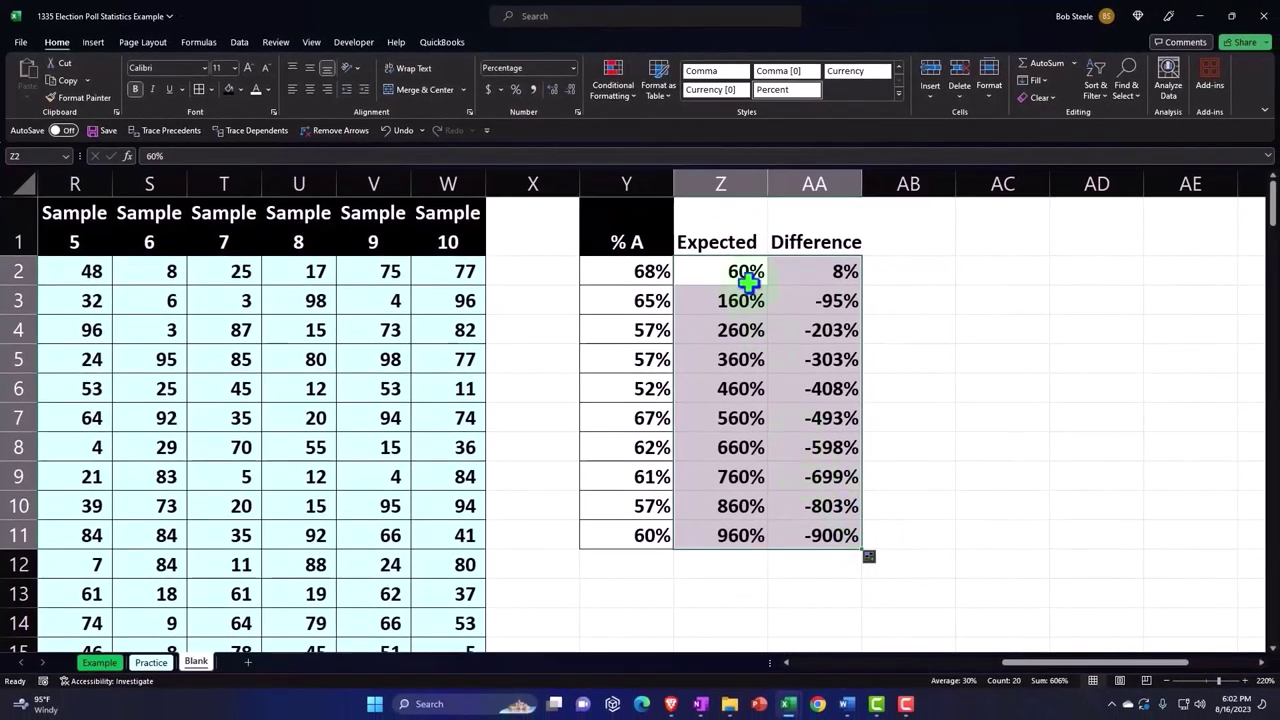
left_click_drag(724, 231, 797, 236)
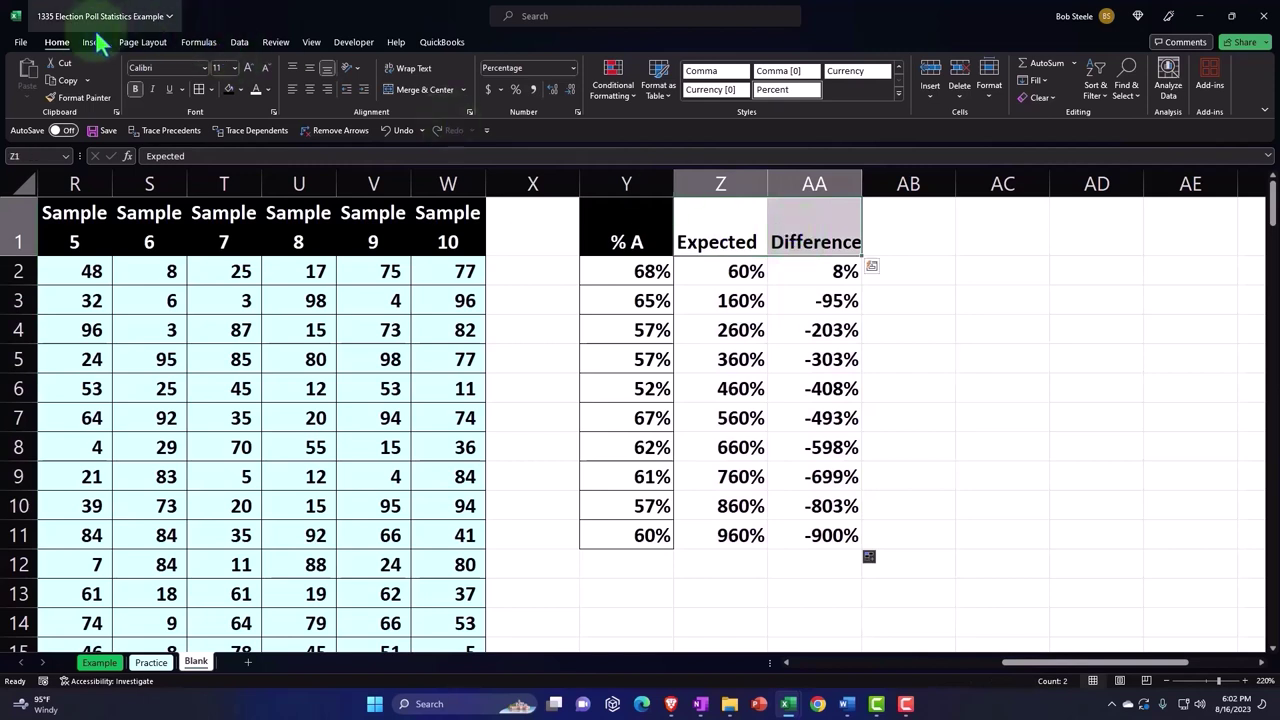
Step: Make the Expected and Difference headers black with white, centred text
left_click_drag(95, 12, 95, 92)
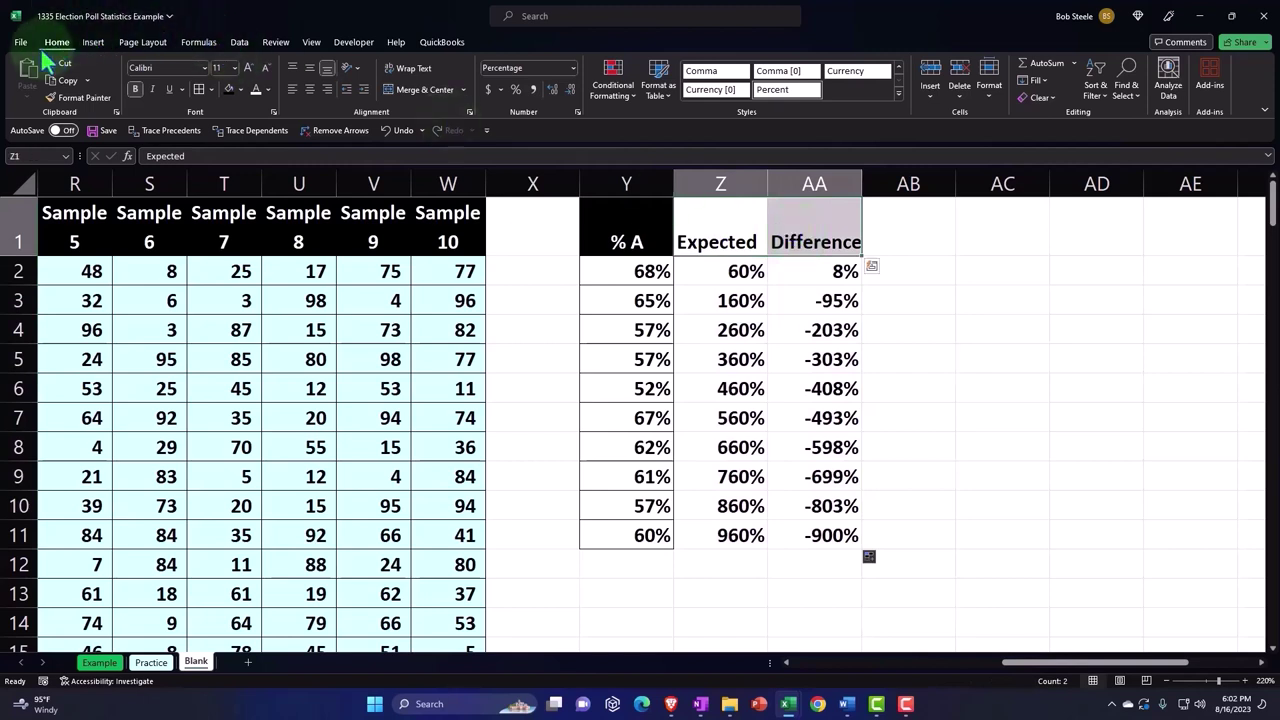
left_click(228, 89)
left_click(255, 89)
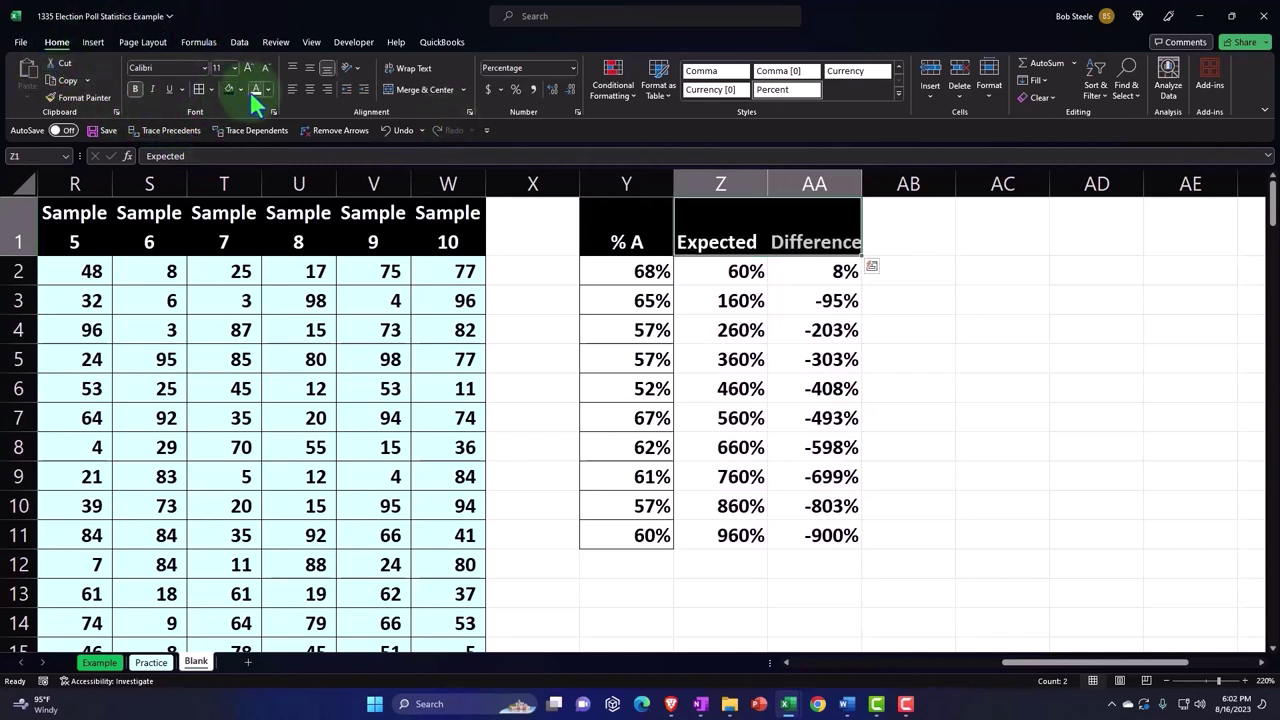
left_click(311, 94)
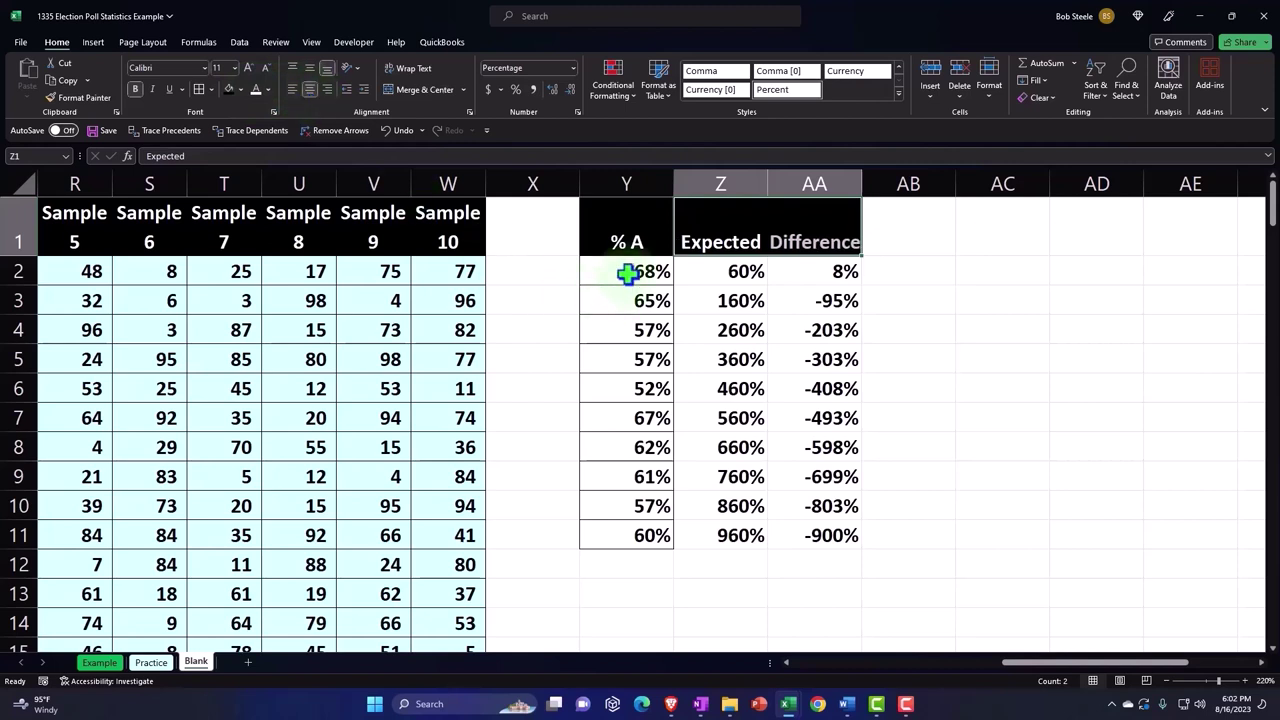
Step: Fill the % A, Expected and Difference values in Y2:AA11 light blue
left_click_drag(628, 273, 800, 524)
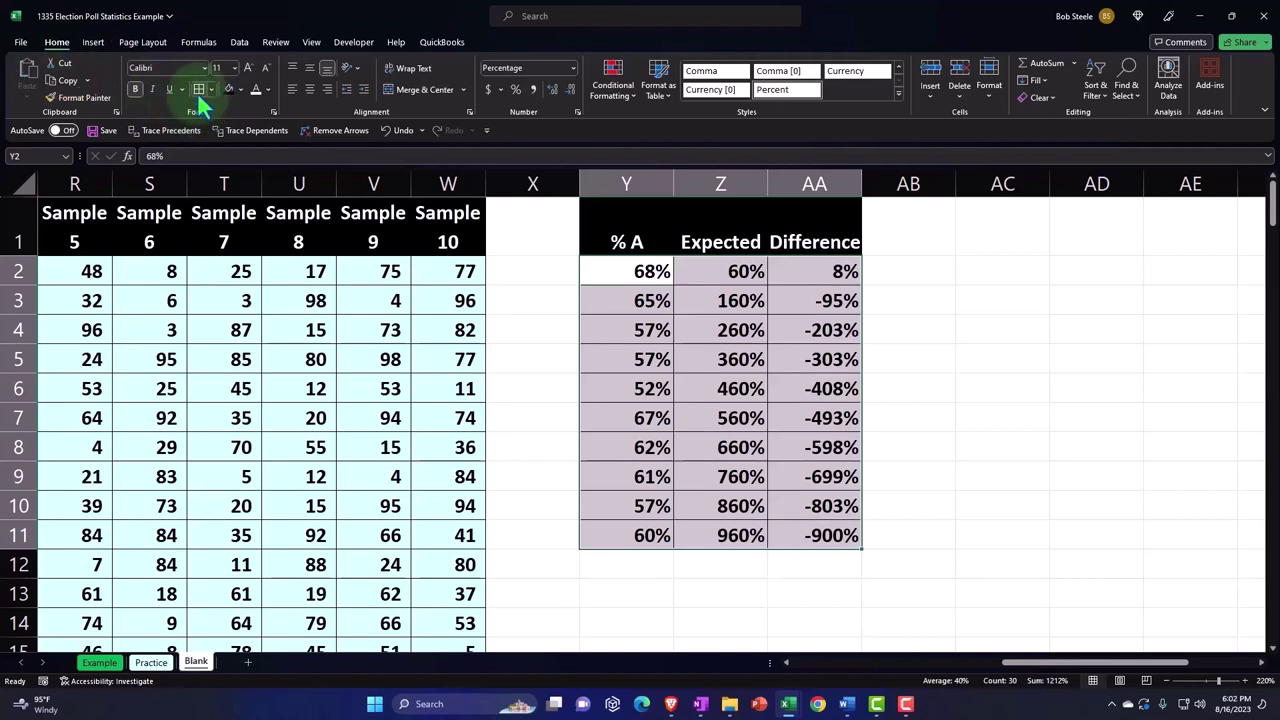
left_click(241, 89)
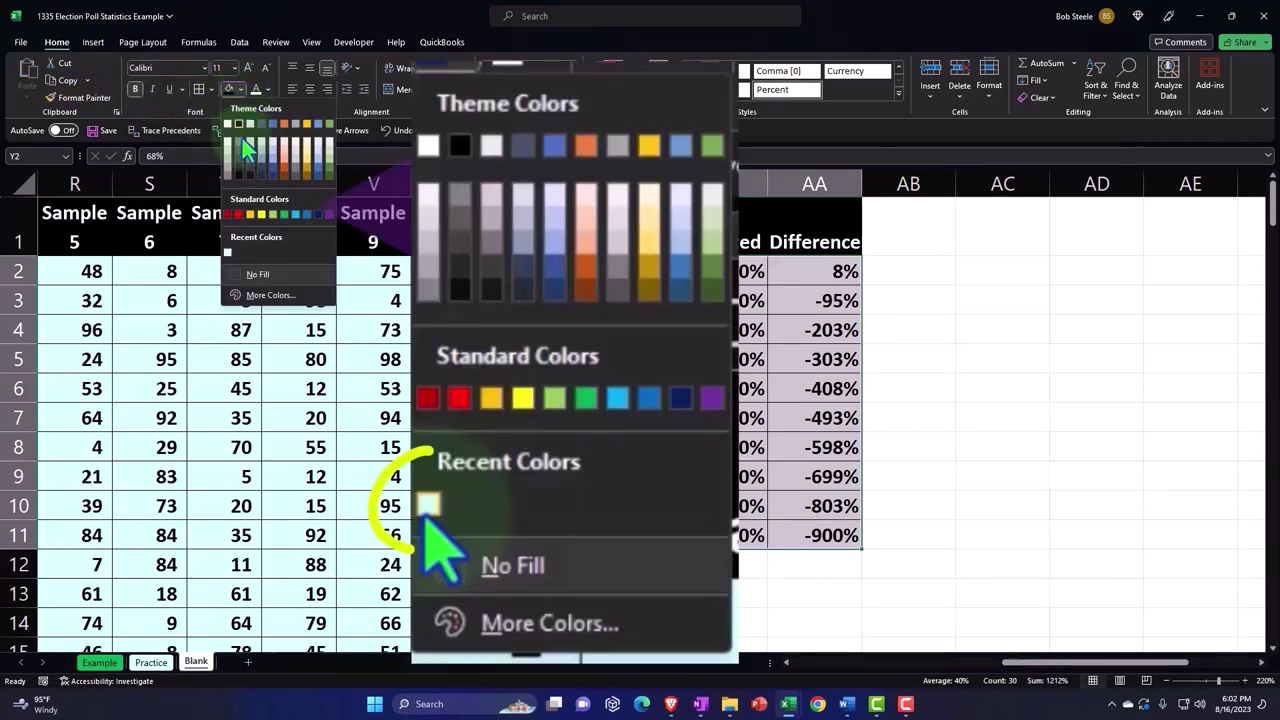
left_click(228, 252)
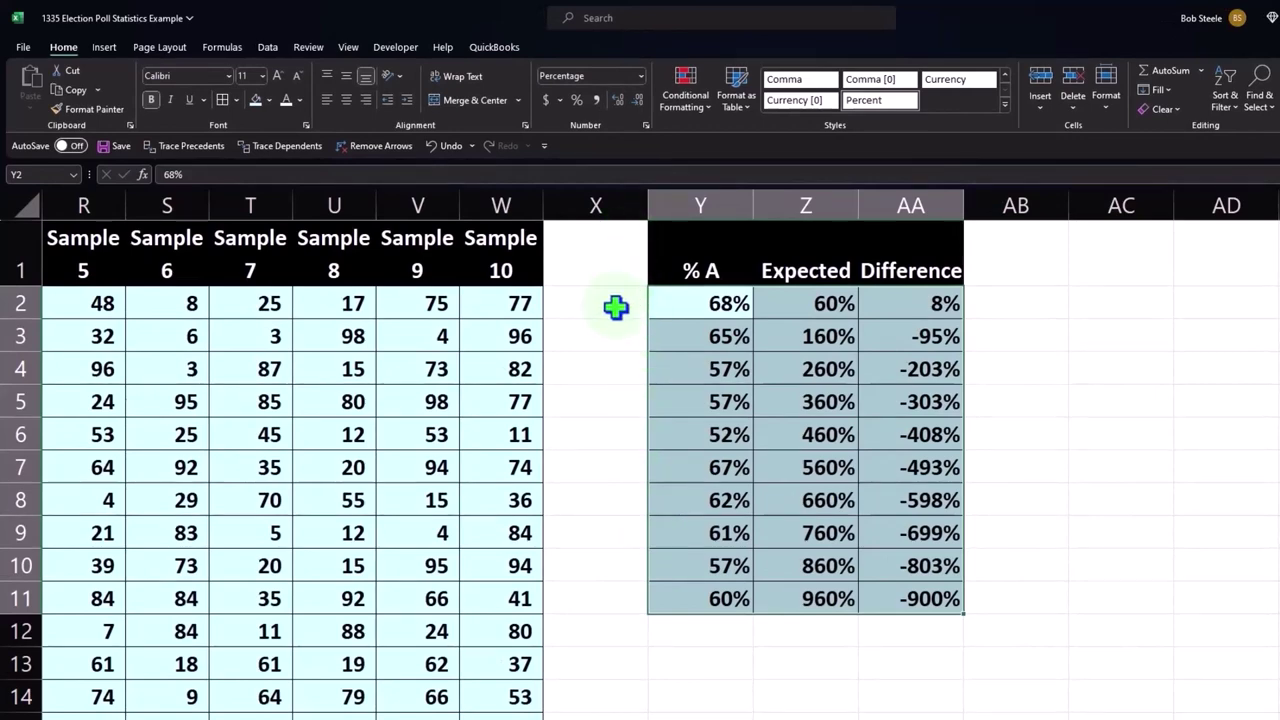
left_click(615, 631)
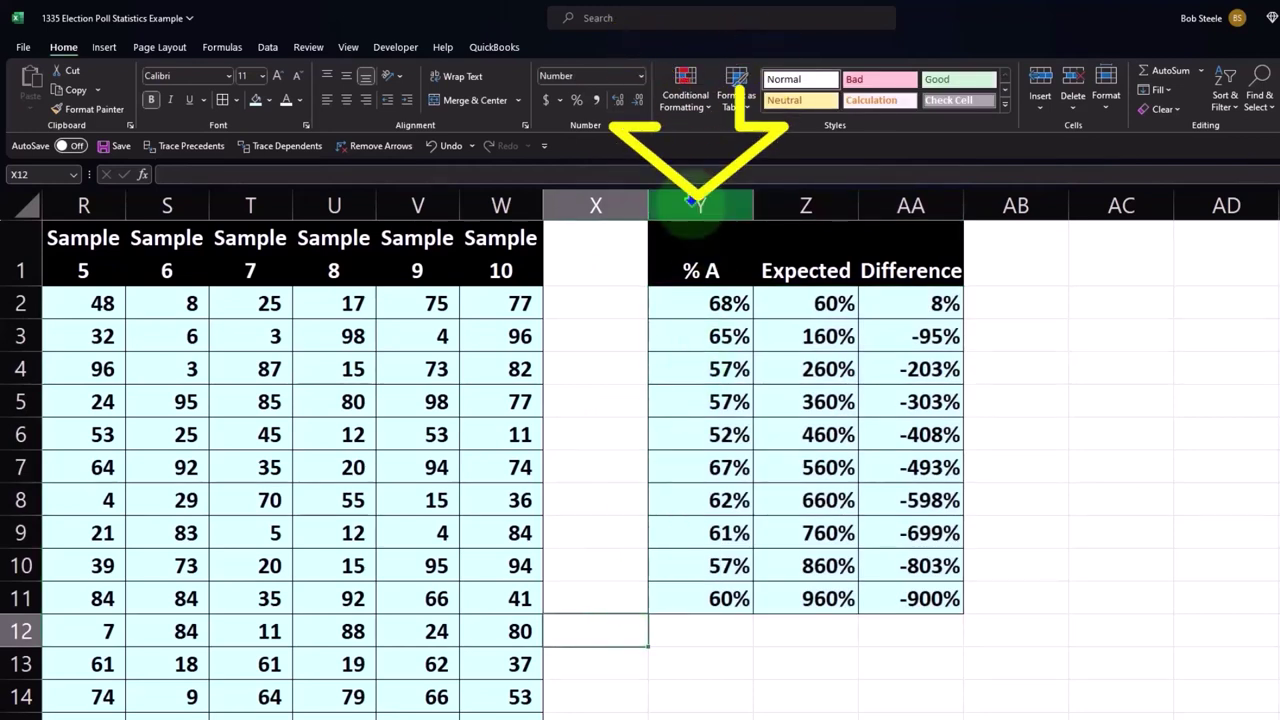
Step: Insert a blank column Y before the % A column
left_click(695, 205)
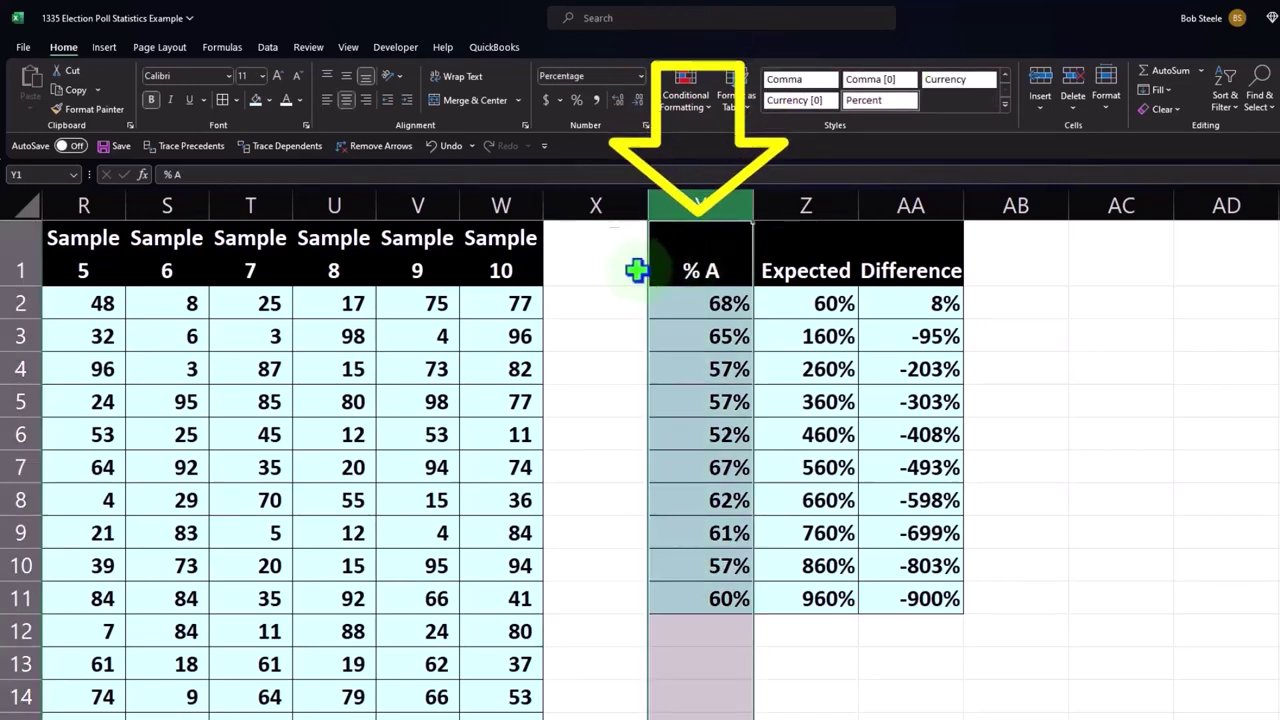
right_click(679, 262)
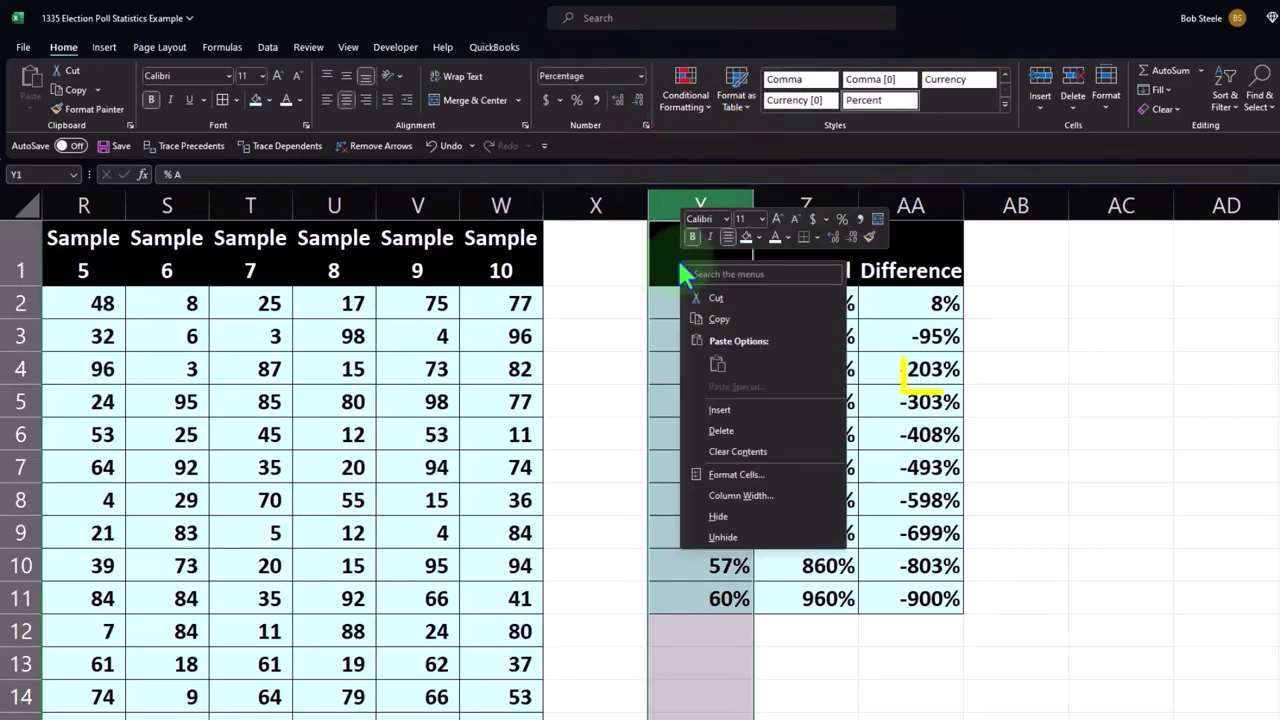
left_click(722, 412)
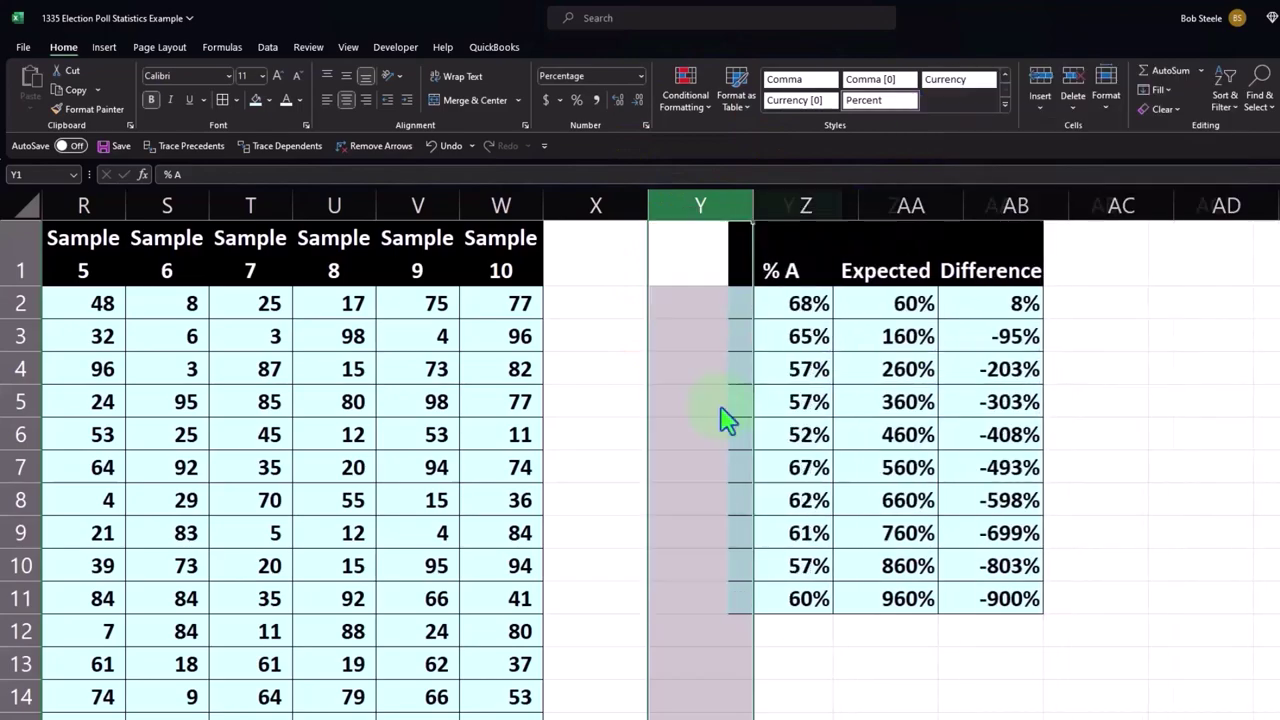
Step: Label Y12 'Average' and enter =AVERAGE(Z2:Z11) in Z12, formatted as 61%
left_click(694, 612)
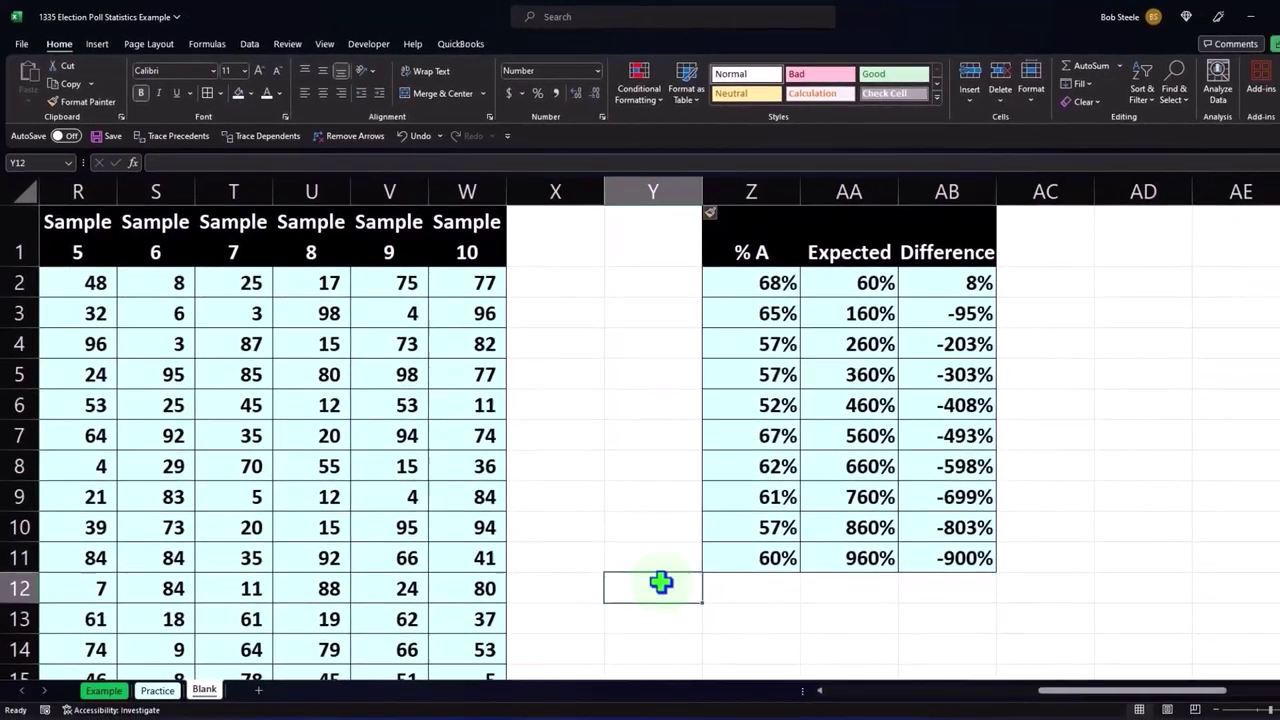
type("Average")
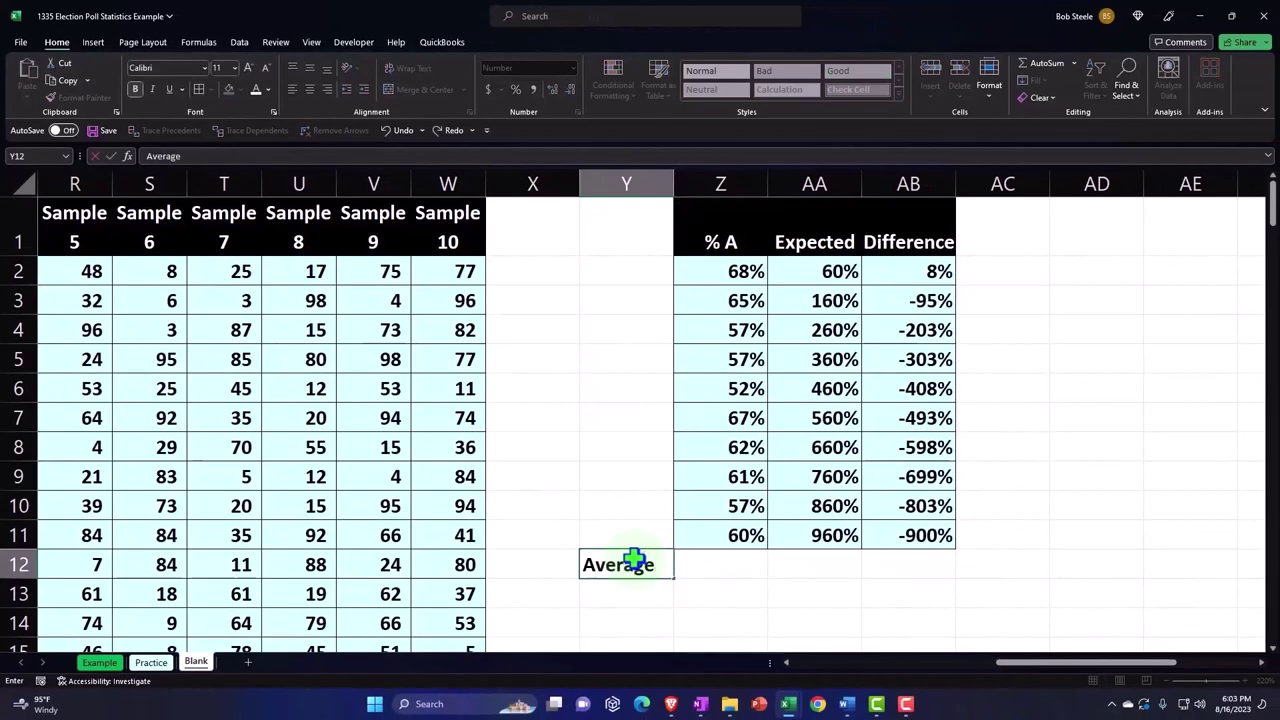
key("Tab")
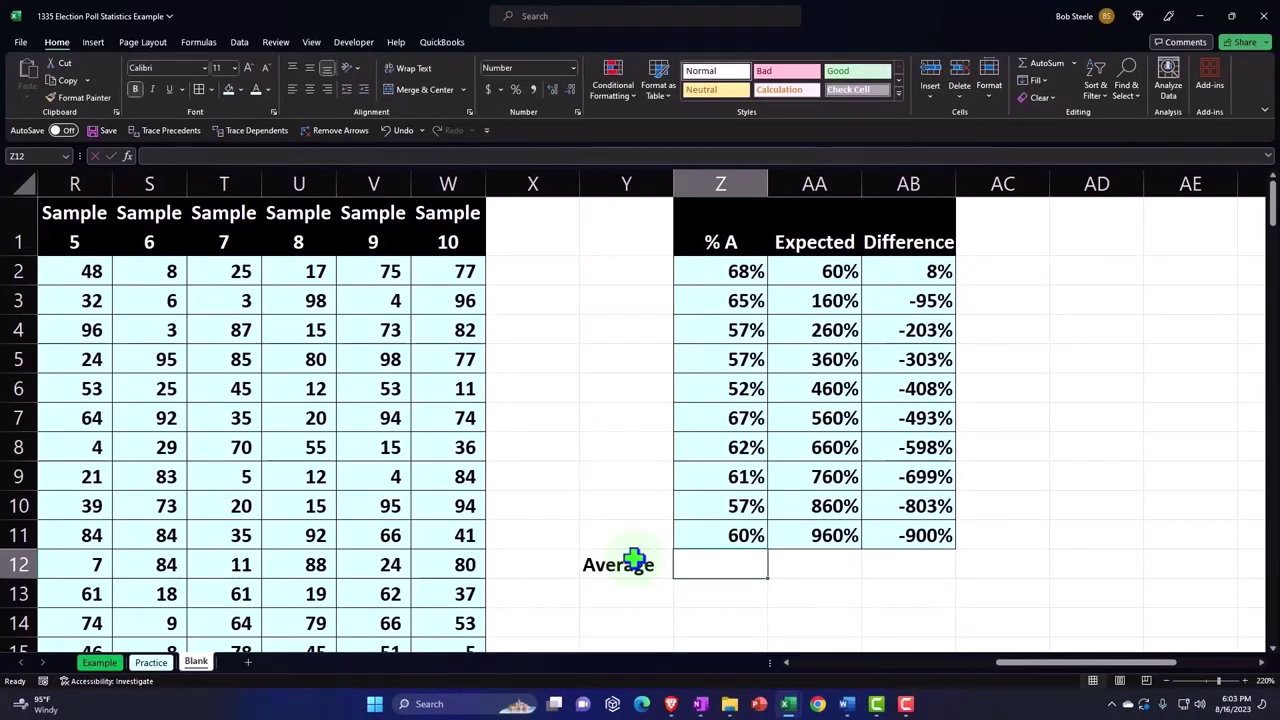
type("=")
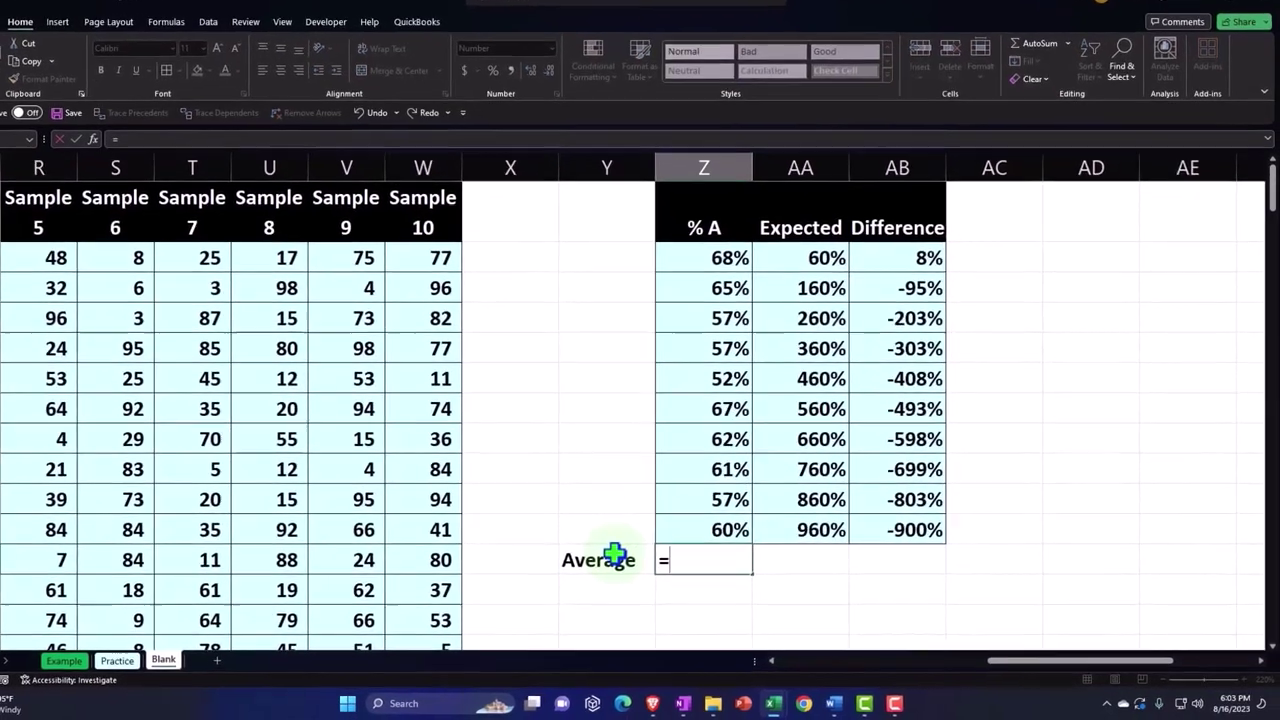
type("su")
key("BackSpace")
key("BackSpace")
key("BackSpace")
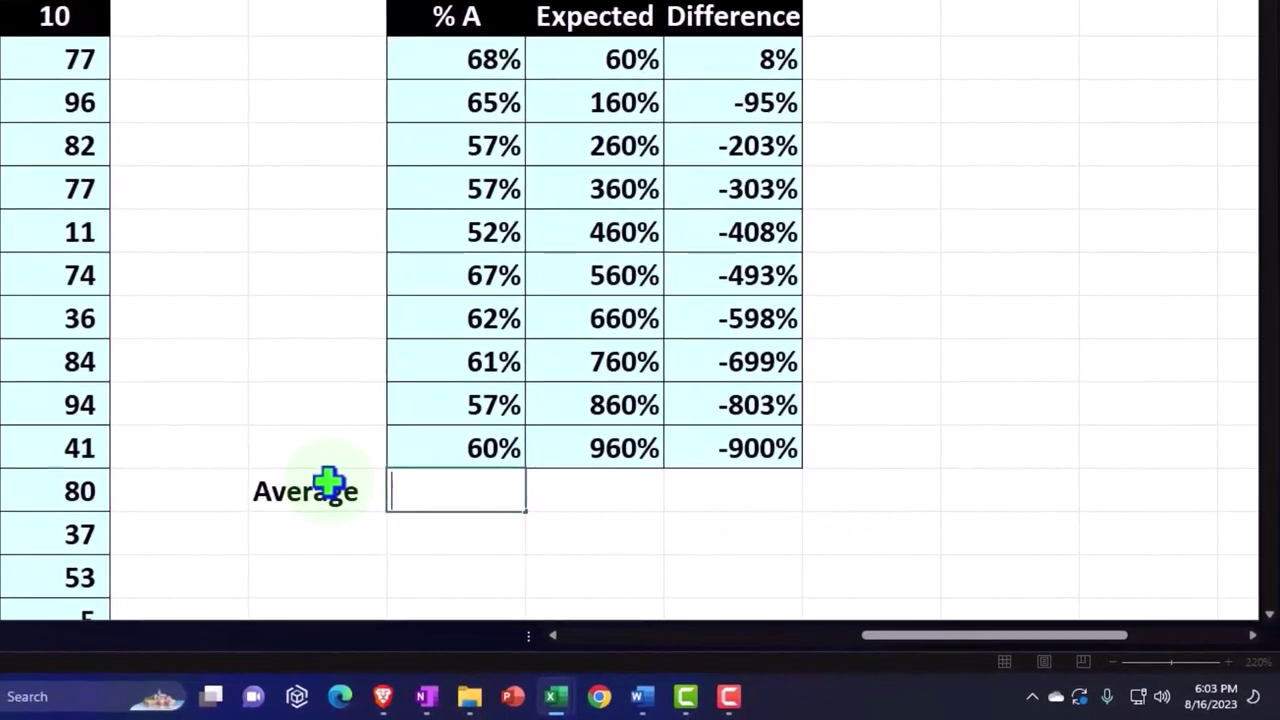
type("average")
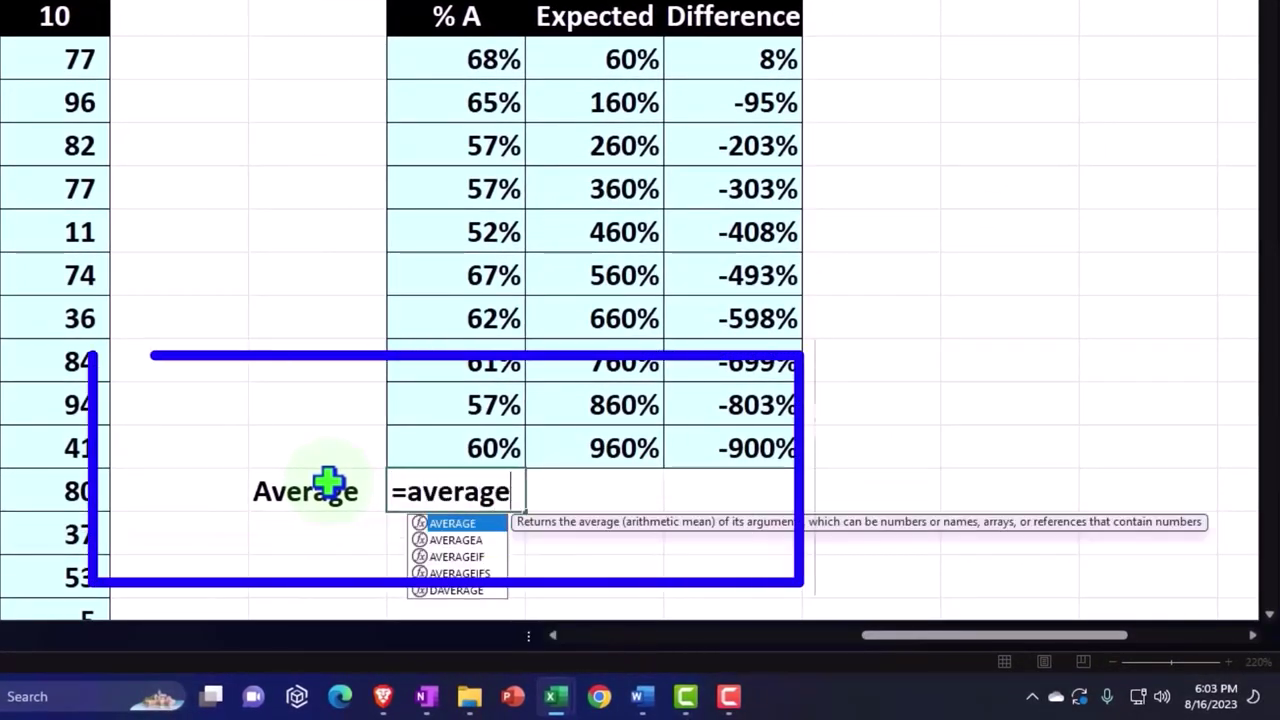
double_click(448, 525)
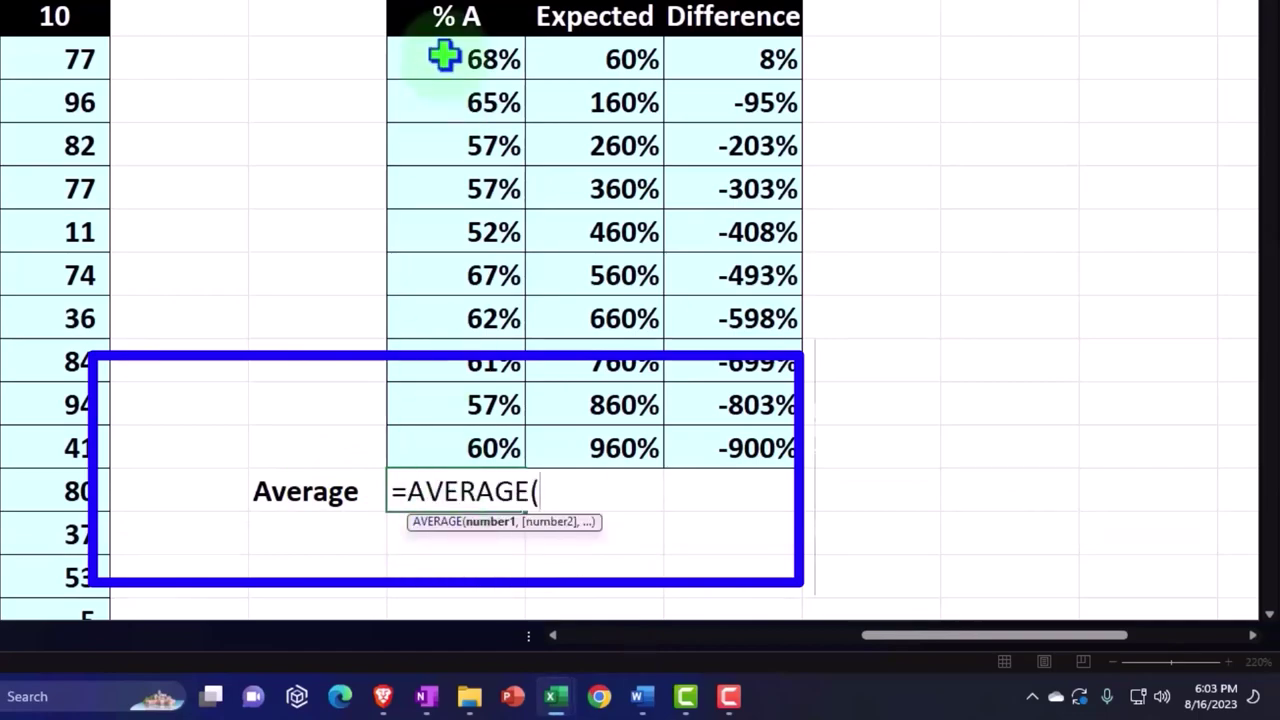
left_click_drag(440, 50, 434, 440)
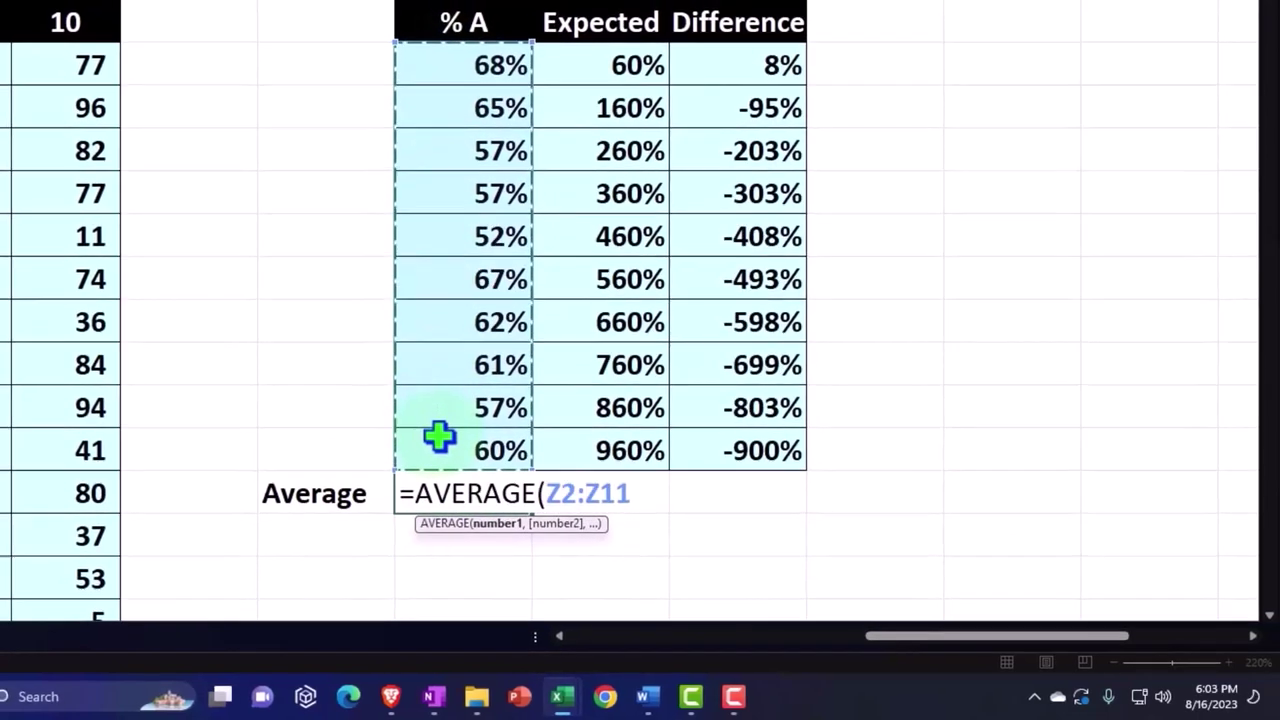
key("Return")
left_click(720, 563)
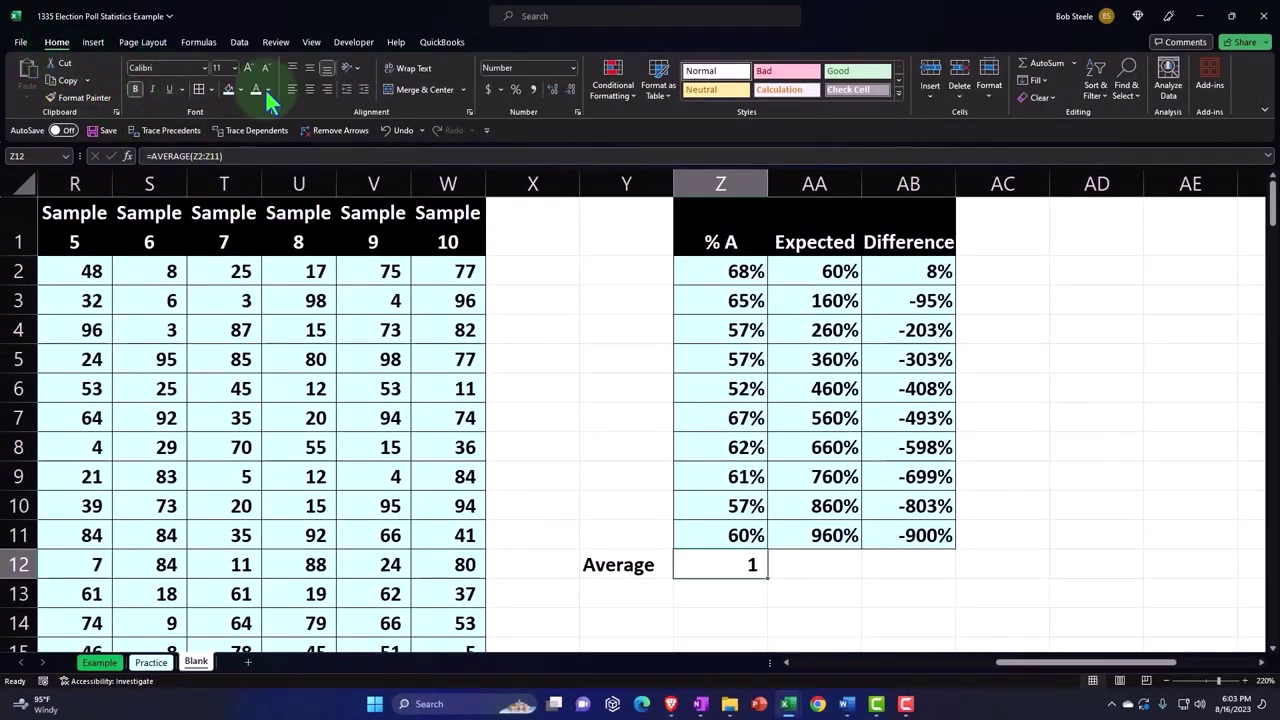
left_click(513, 90)
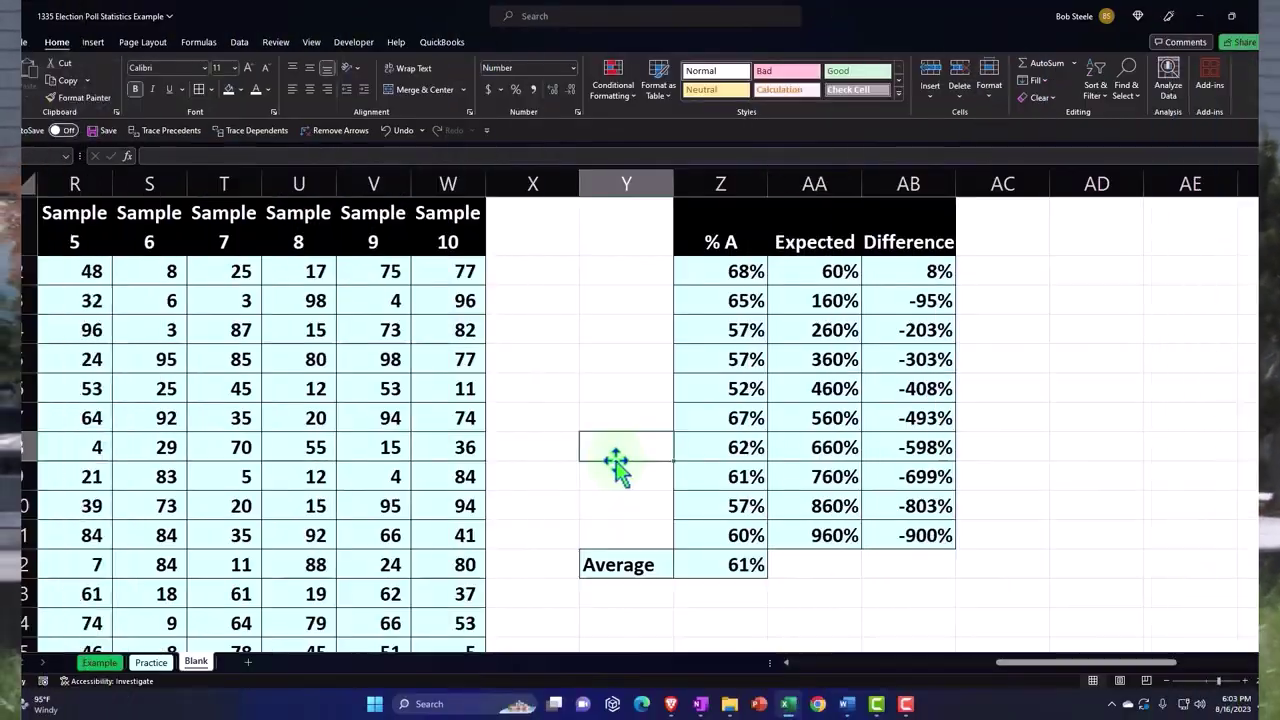
left_click(720, 272)
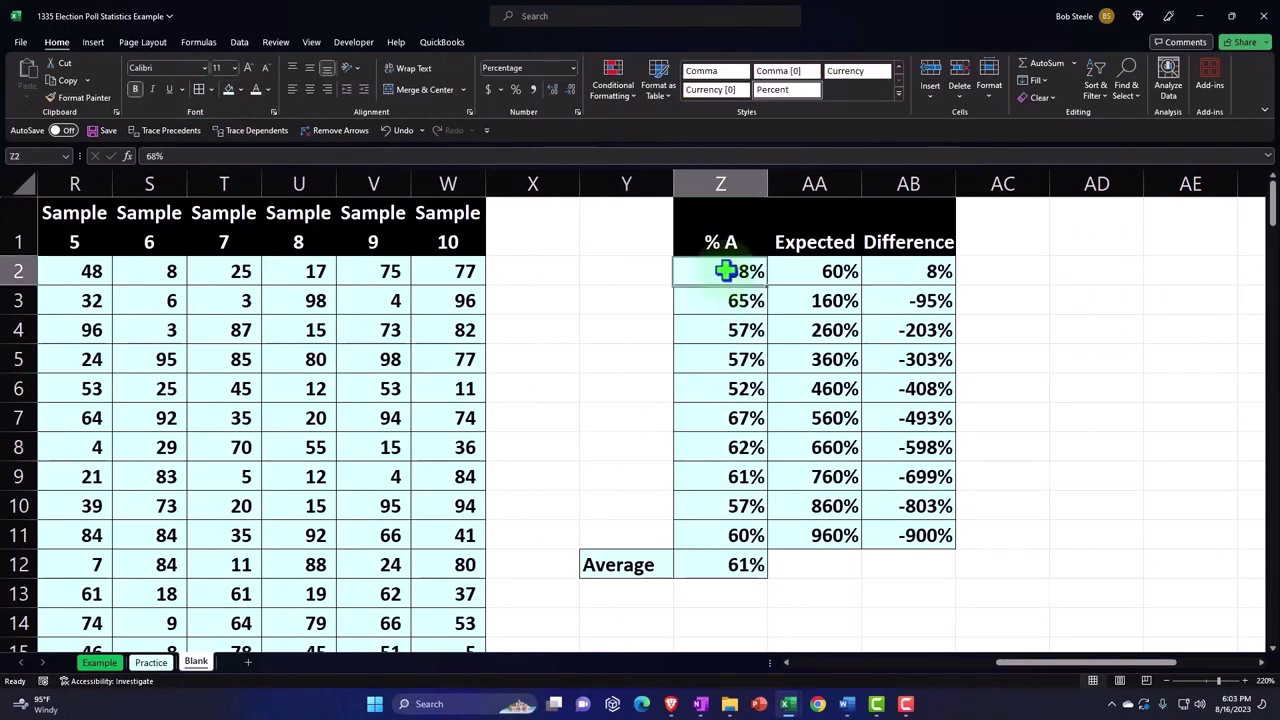
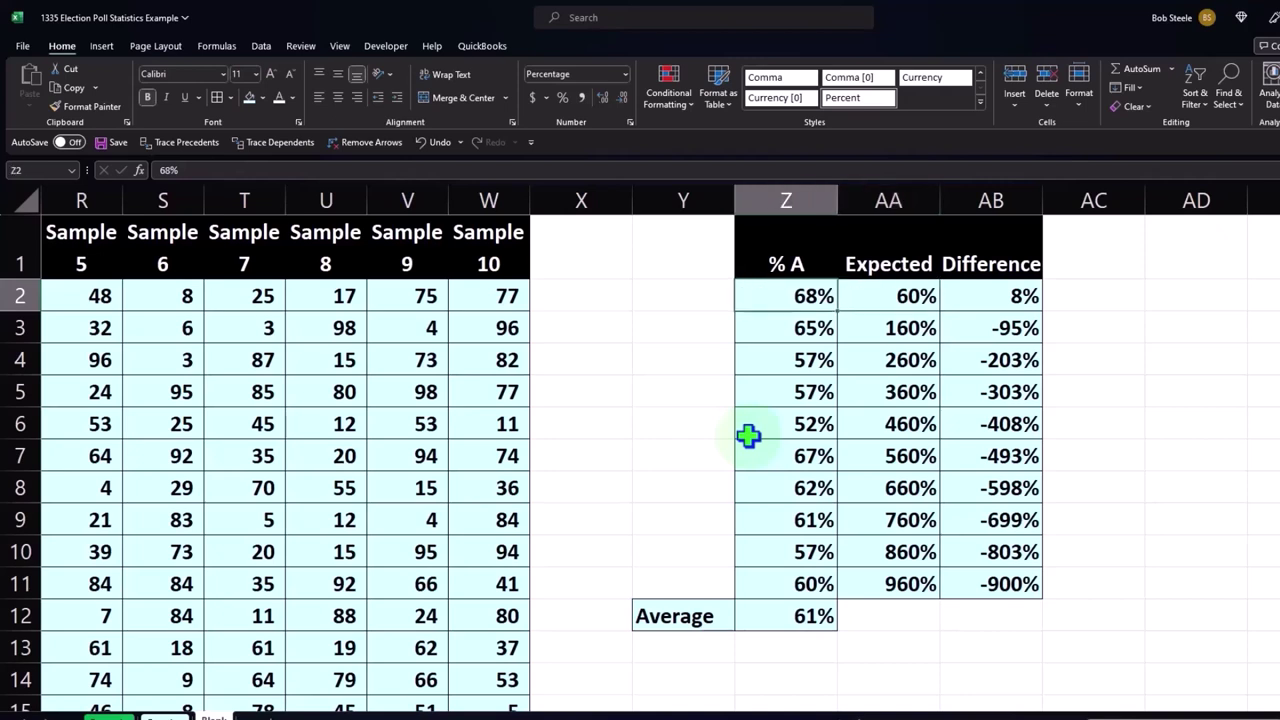
Step: Replace the row 3 Expected value with =AA2 so it shows 60%
key("Right")
key("Right")
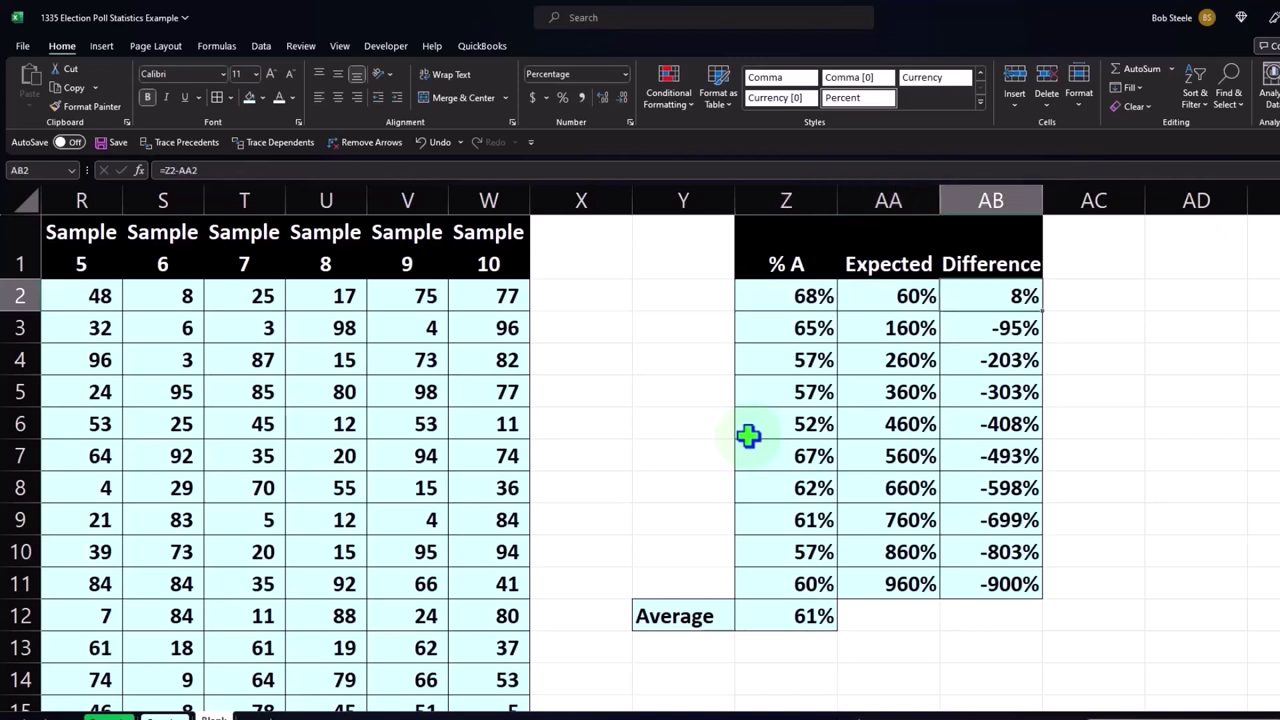
key("Down")
key("Down")
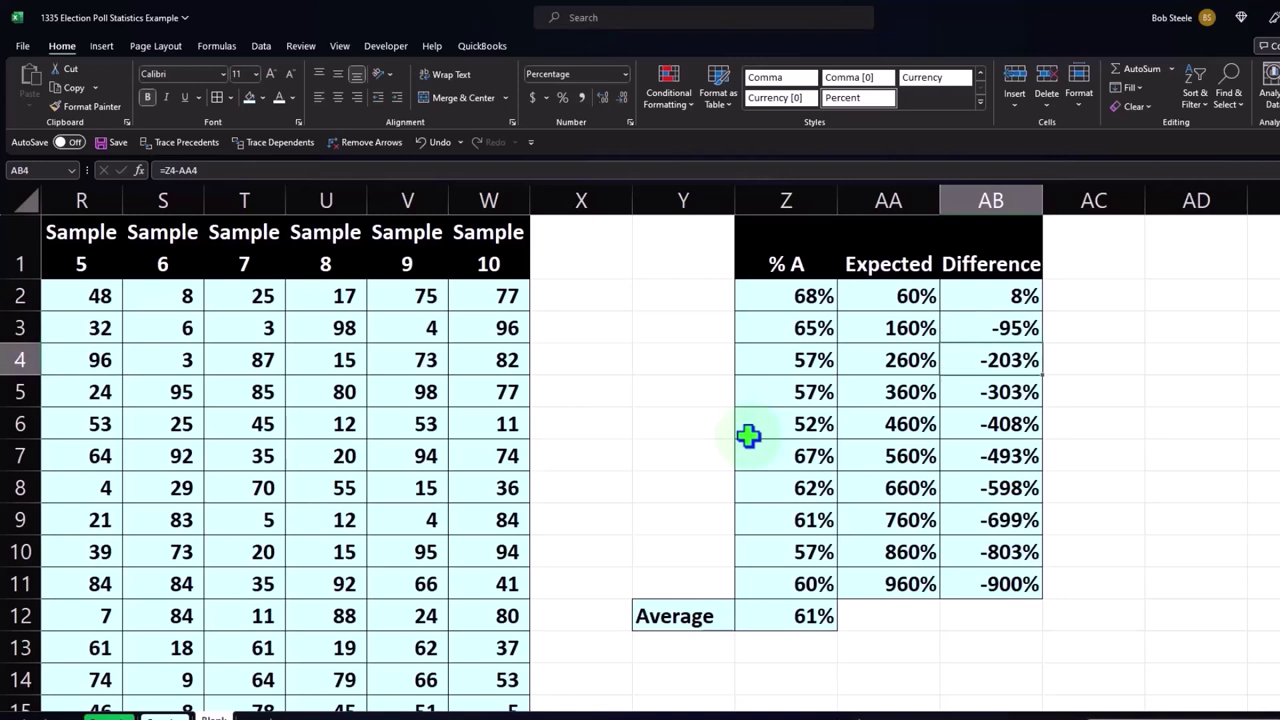
key("Left")
key("Up")
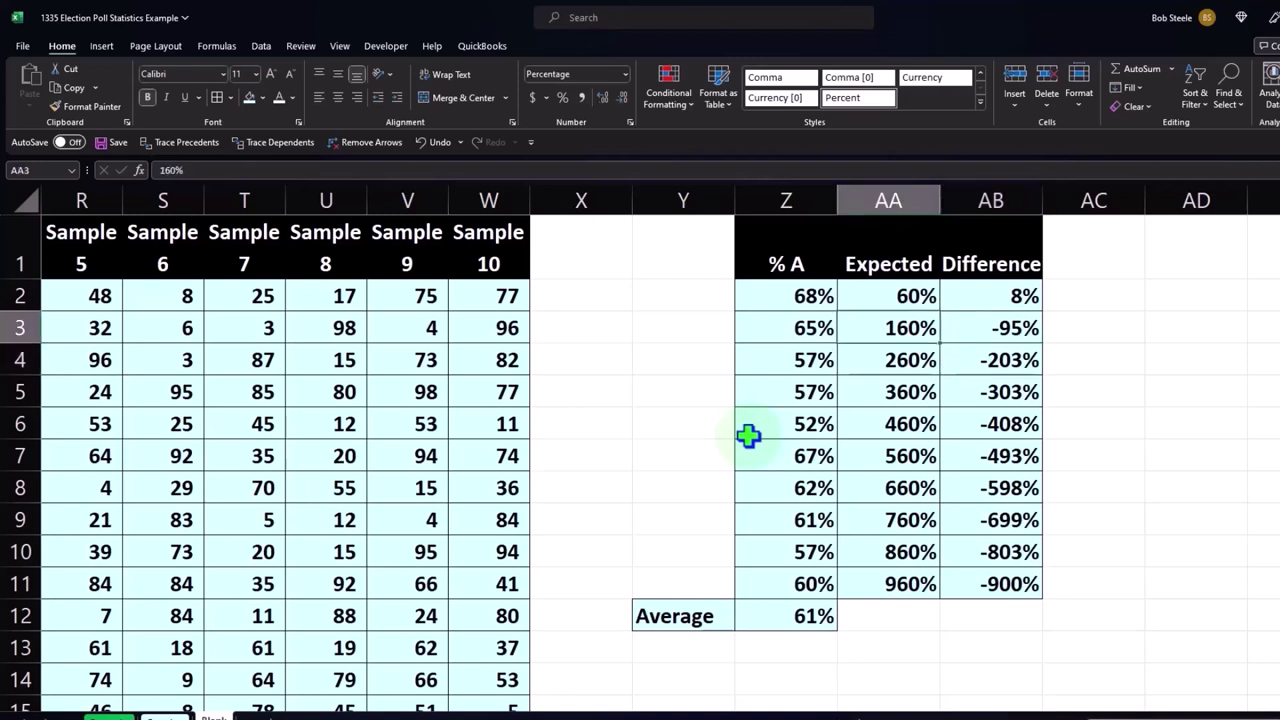
type("=")
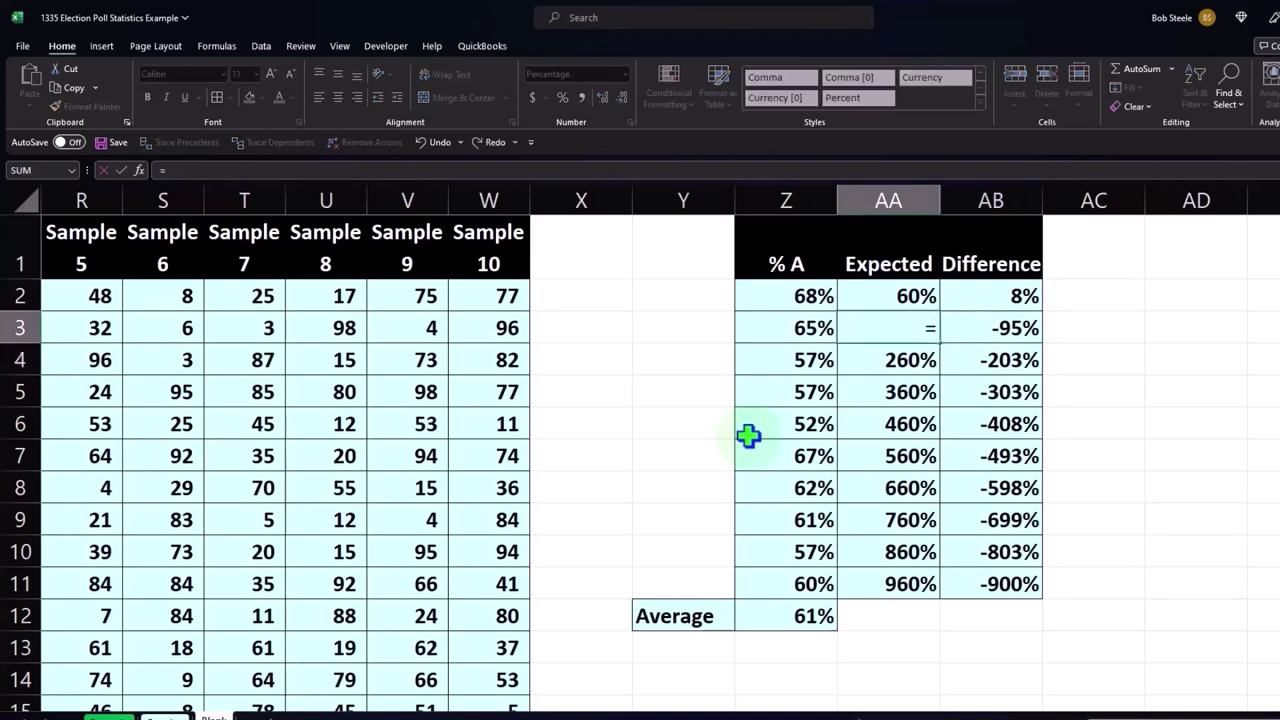
key("Up")
key("Return")
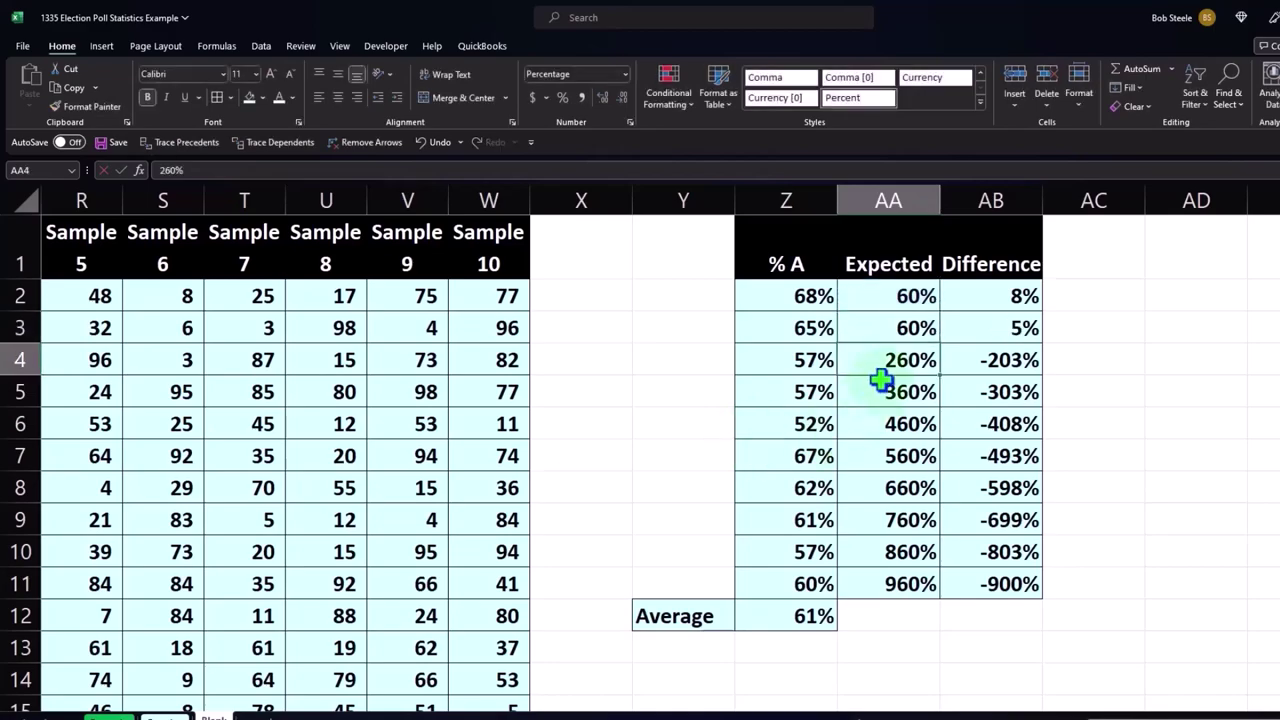
Step: Fill the 60% Expected formula down to row 10 and clear row 11's Expected and Difference cells
left_click(900, 325)
mouse_move(945, 344)
left_mouse_down()
mouse_move(940, 567)
mouse_move(876, 541)
left_mouse_up()
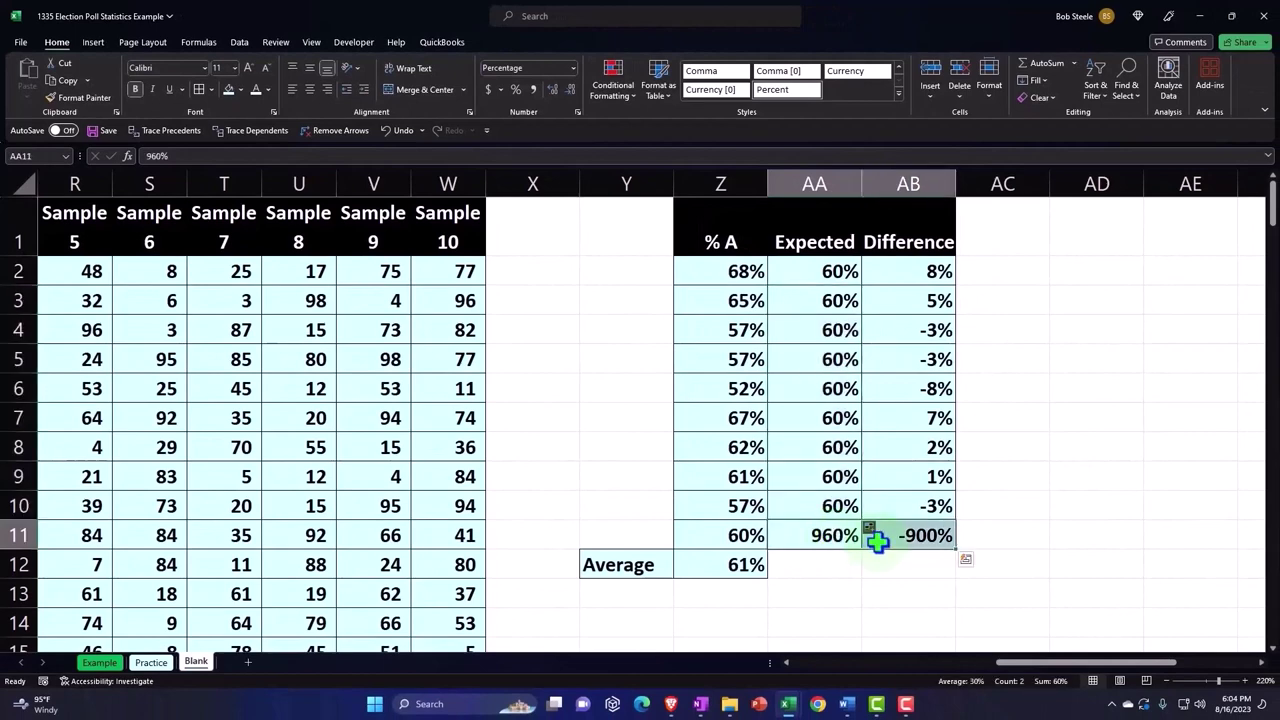
key("Delete")
Step: Review the Difference formulas in rows 2–10, then copy Expected and Difference into row 11
left_click(930, 271)
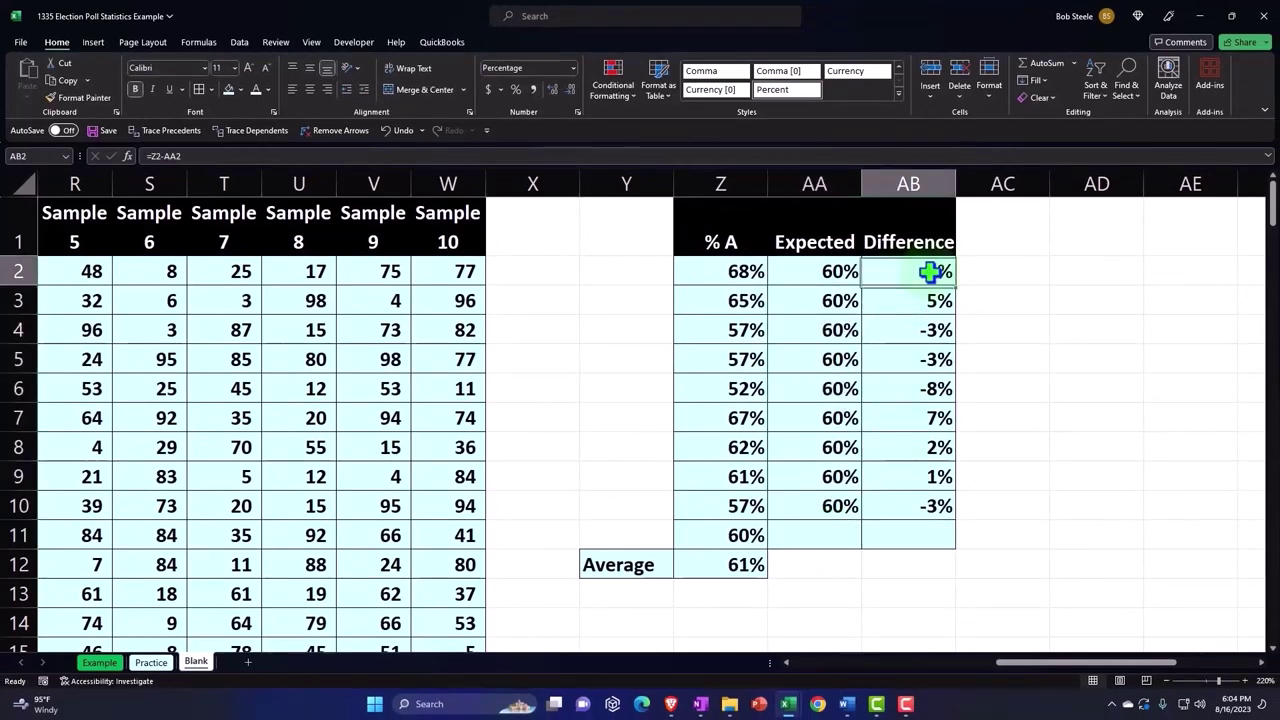
key("Down")
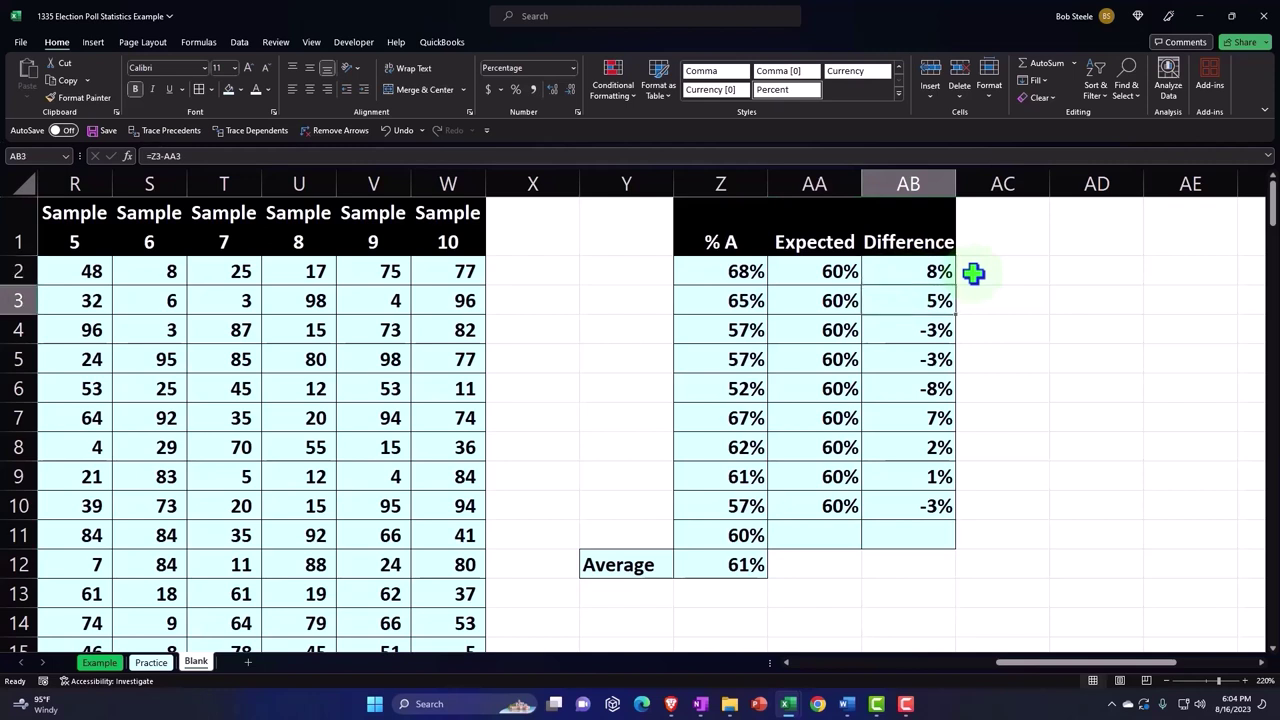
key("Down")
key("Down")
key("Down")
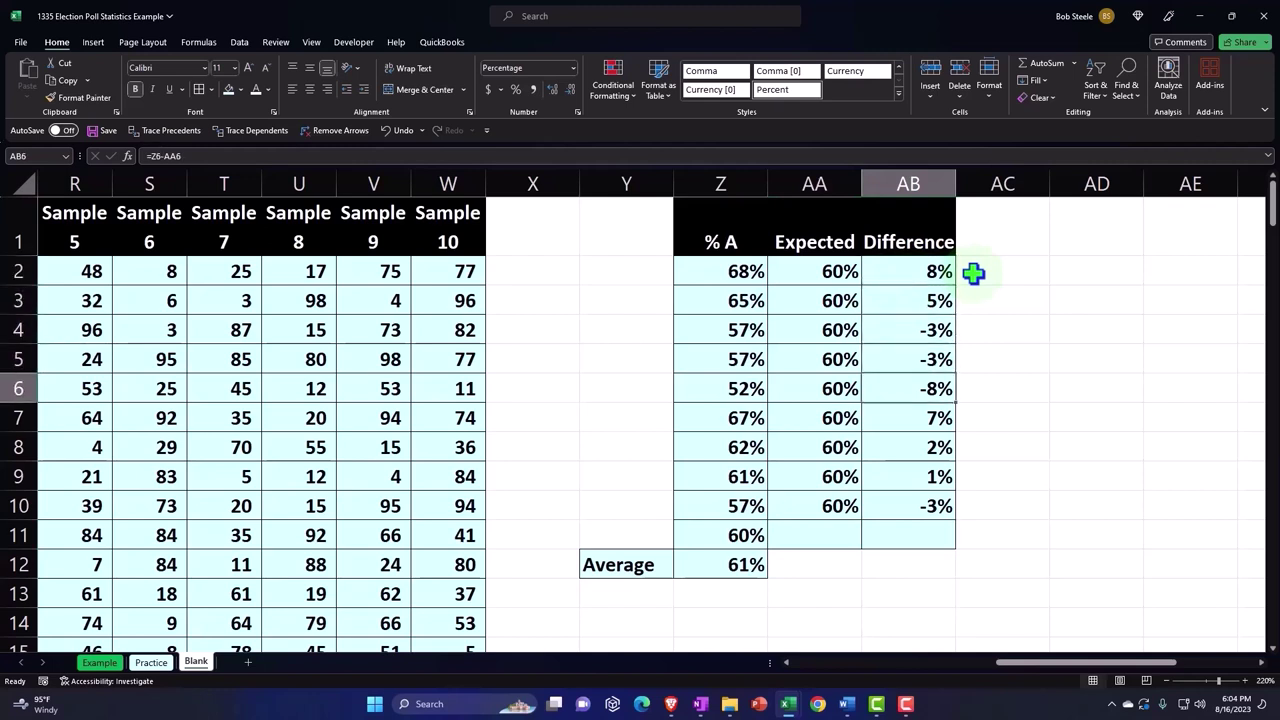
key("Down")
key("Down")
key("Down")
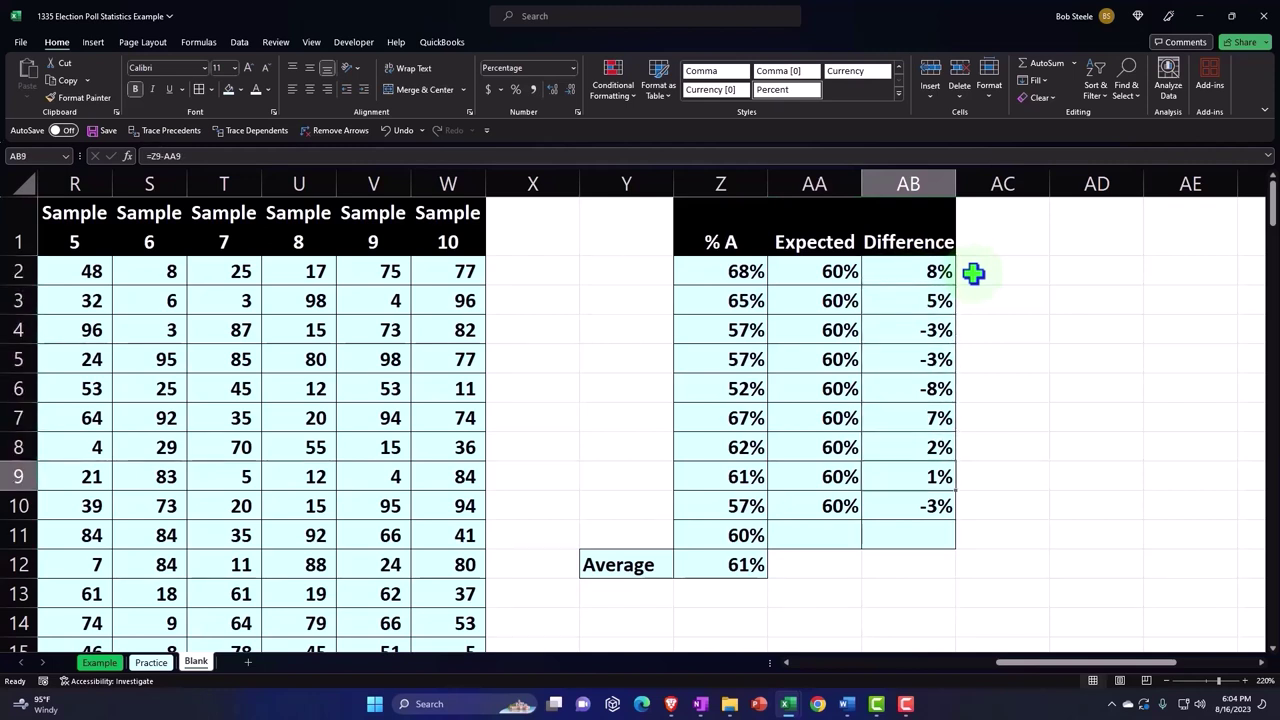
key("Down")
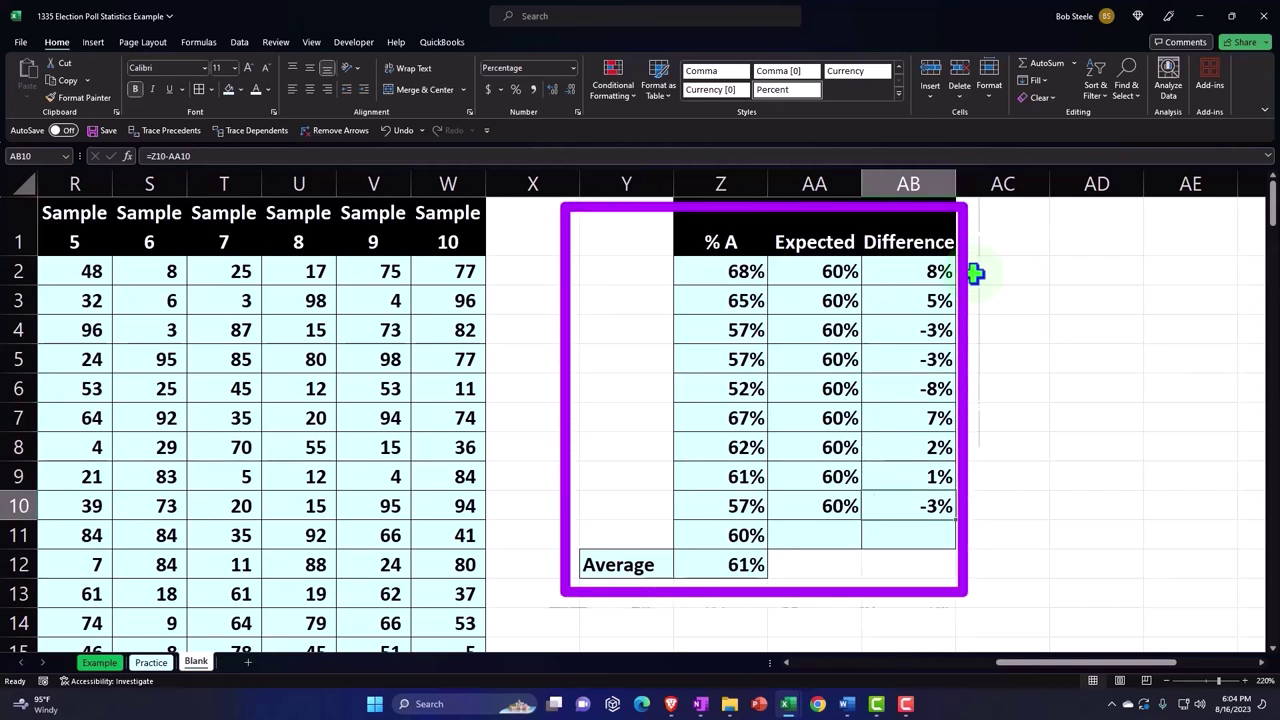
key("Left")
key("Left")
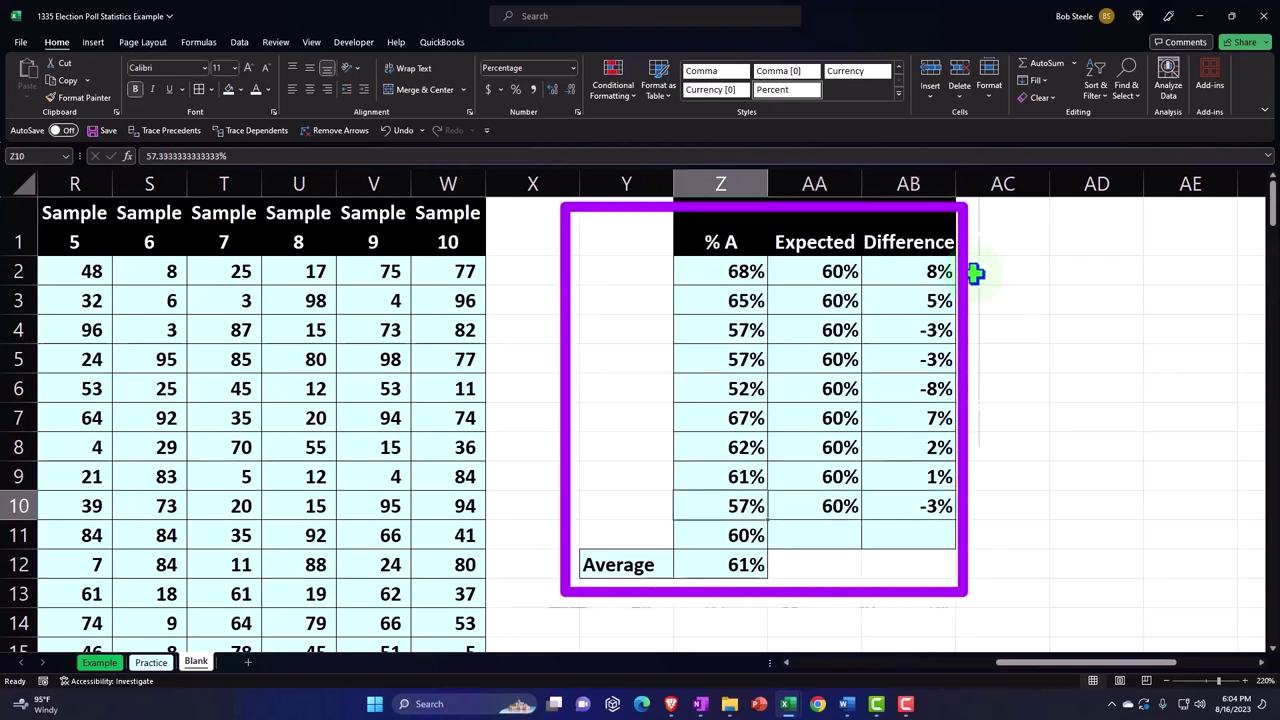
mouse_move(837, 505)
left_mouse_down()
mouse_move(900, 506)
mouse_move(958, 540)
left_mouse_up()
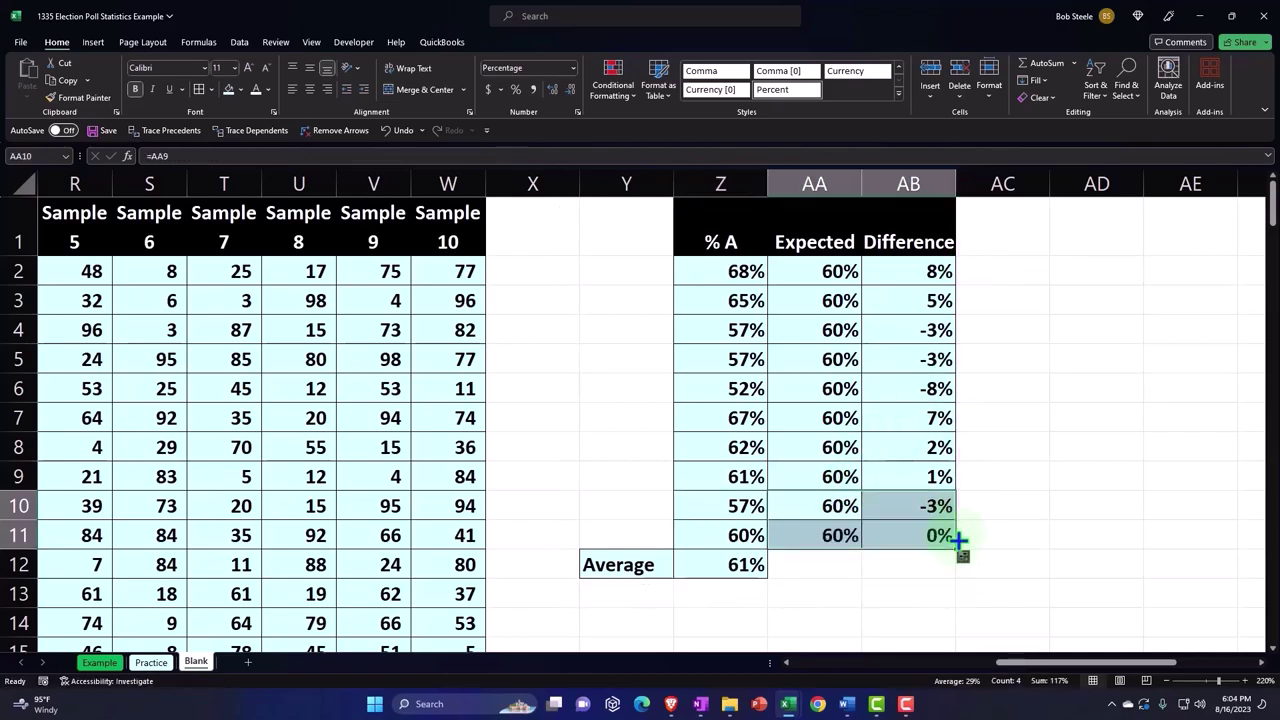
Step: Inspect the row 11 Difference, % A Average and row 11 Expected formulas, leaving them unchanged
left_click(935, 540)
double_click(935, 537)
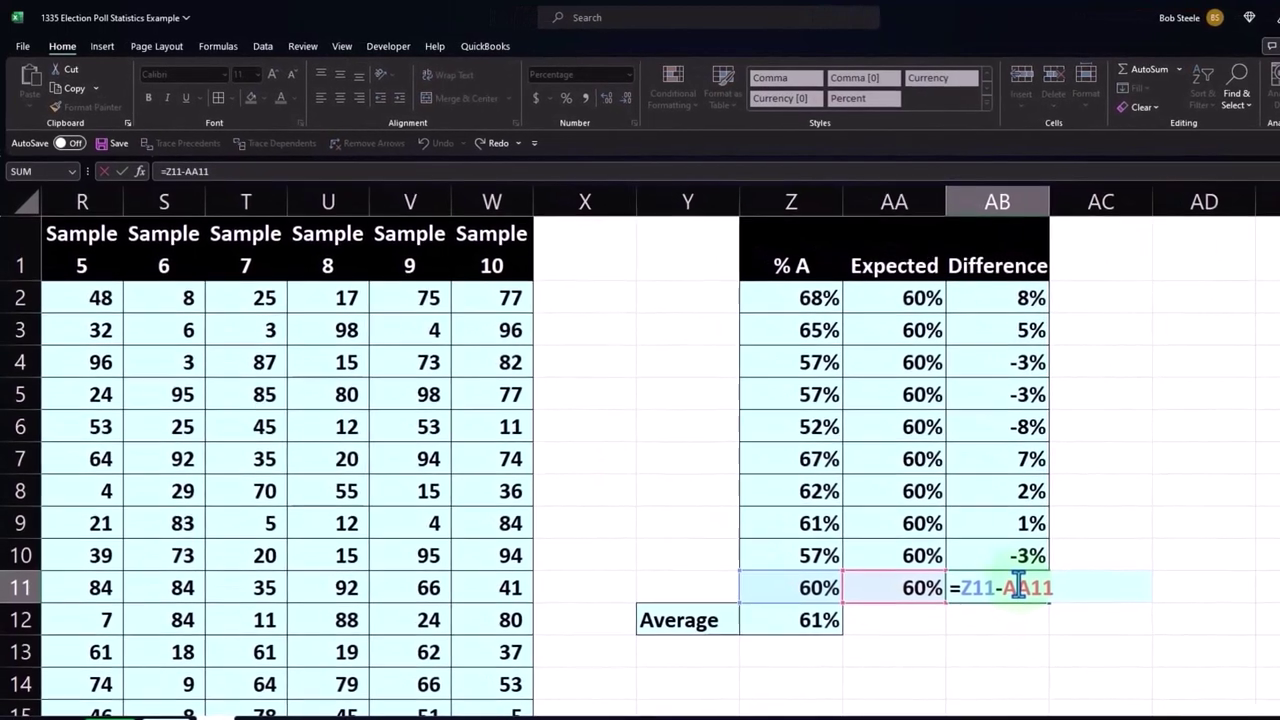
key("Return")
left_click(794, 589)
key("Down")
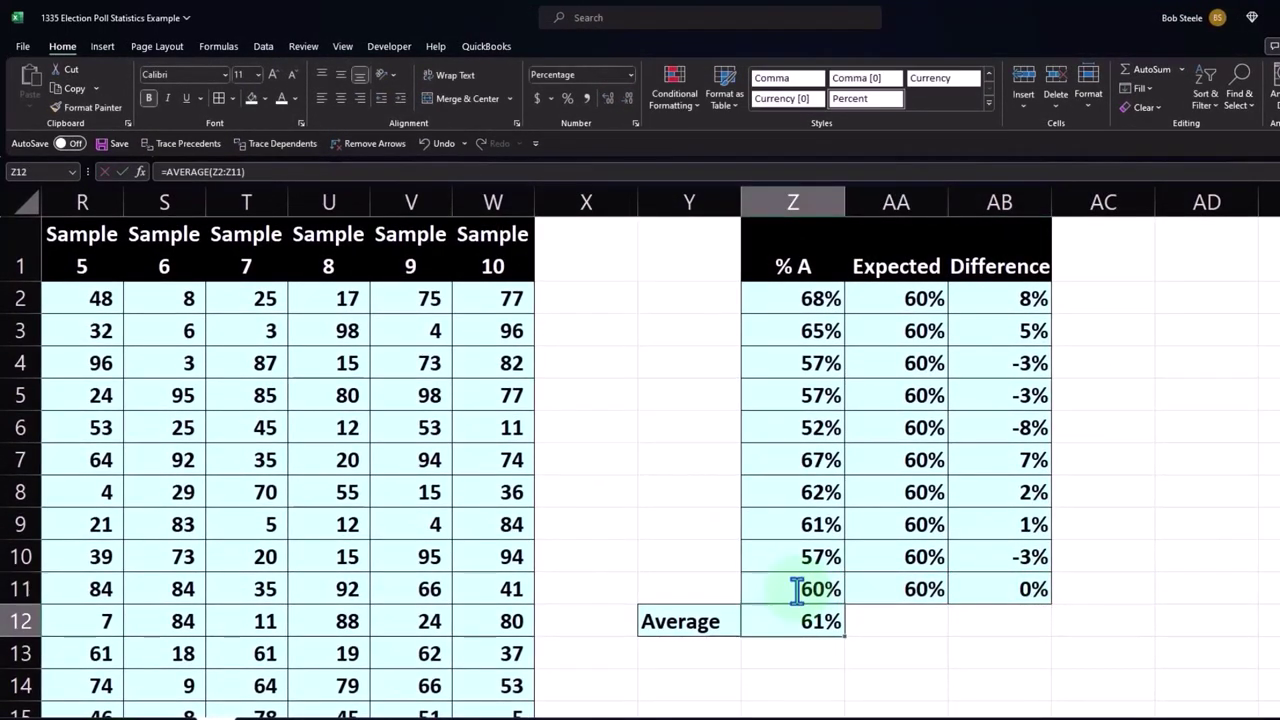
double_click(890, 590)
key("Return")
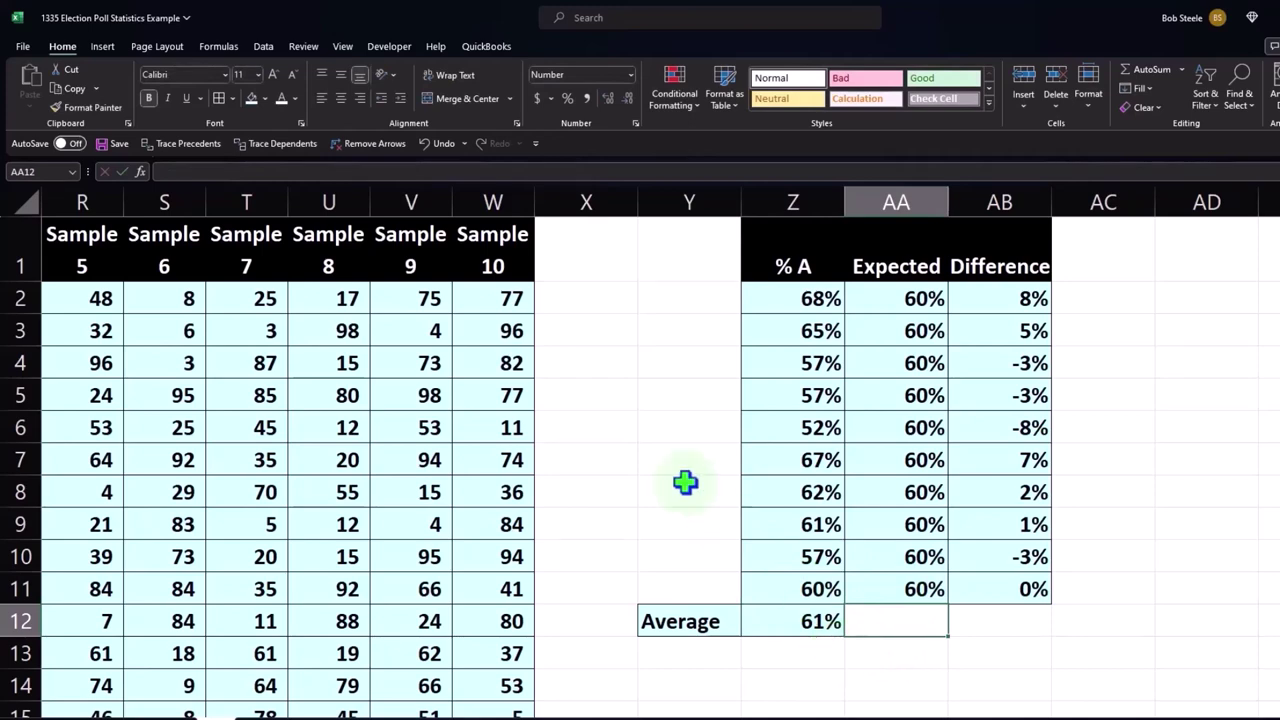
Step: Number the samples 1 through 10 down the column beside % A
left_click(702, 300)
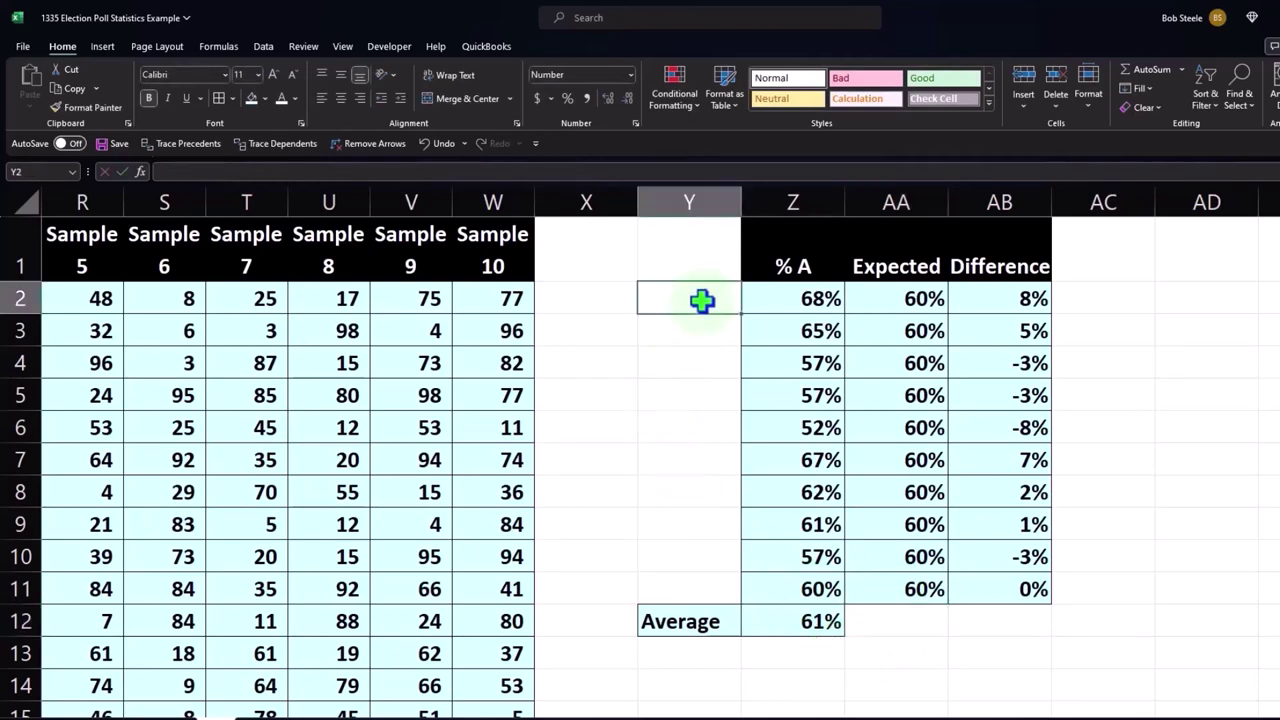
type("1")
key("Return")
type("2")
key("Return")
type("3")
key("Return")
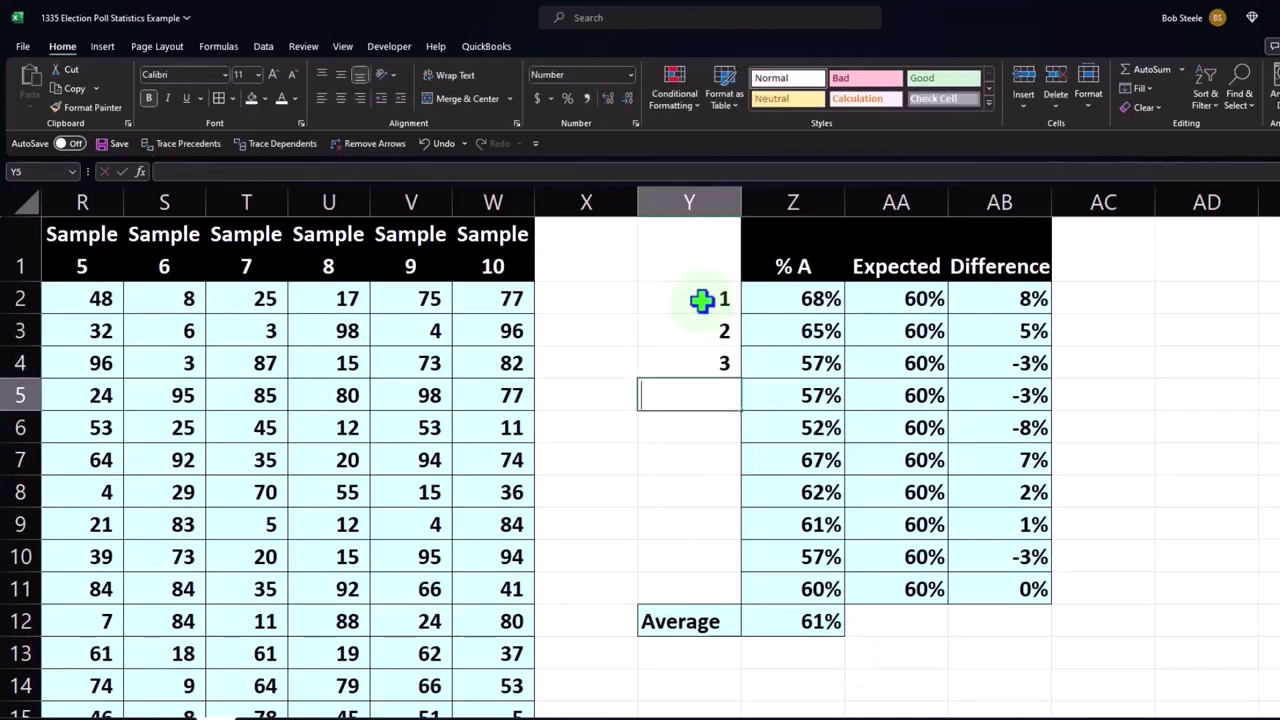
type("4 5 6")
key("Return")
type("7")
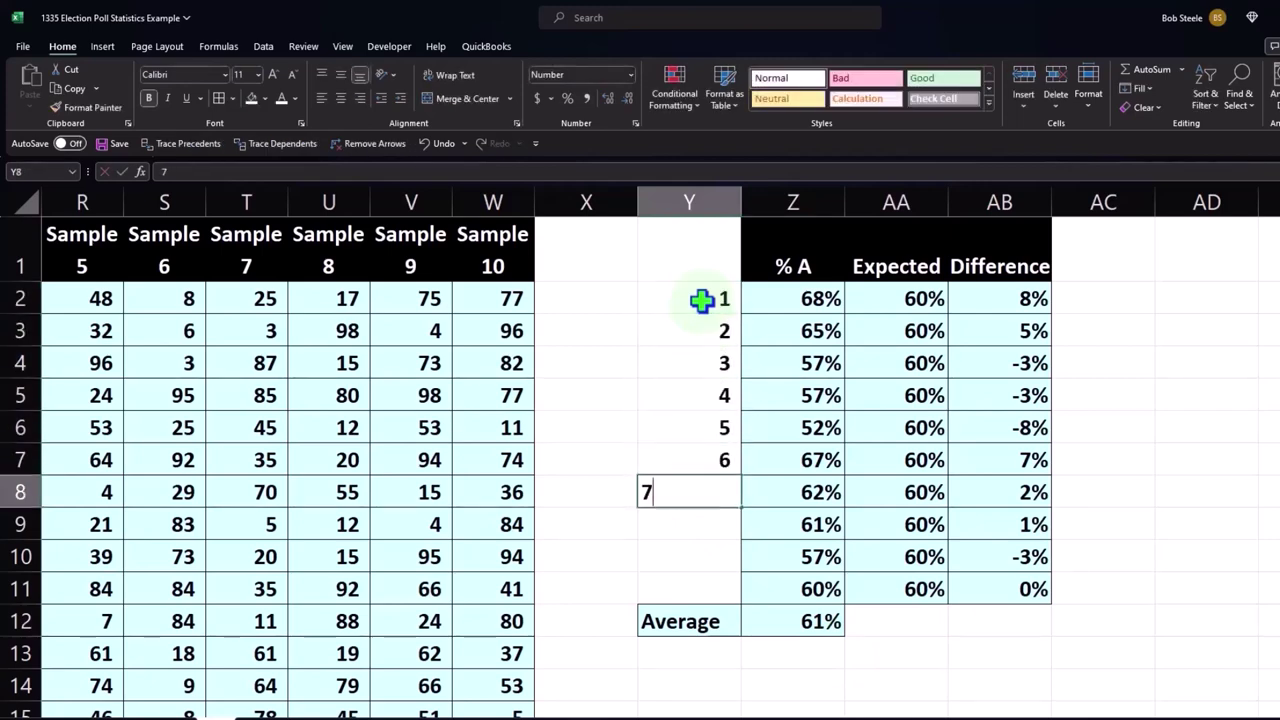
key("Return")
type("8")
key("Return")
type("9")
key("Return")
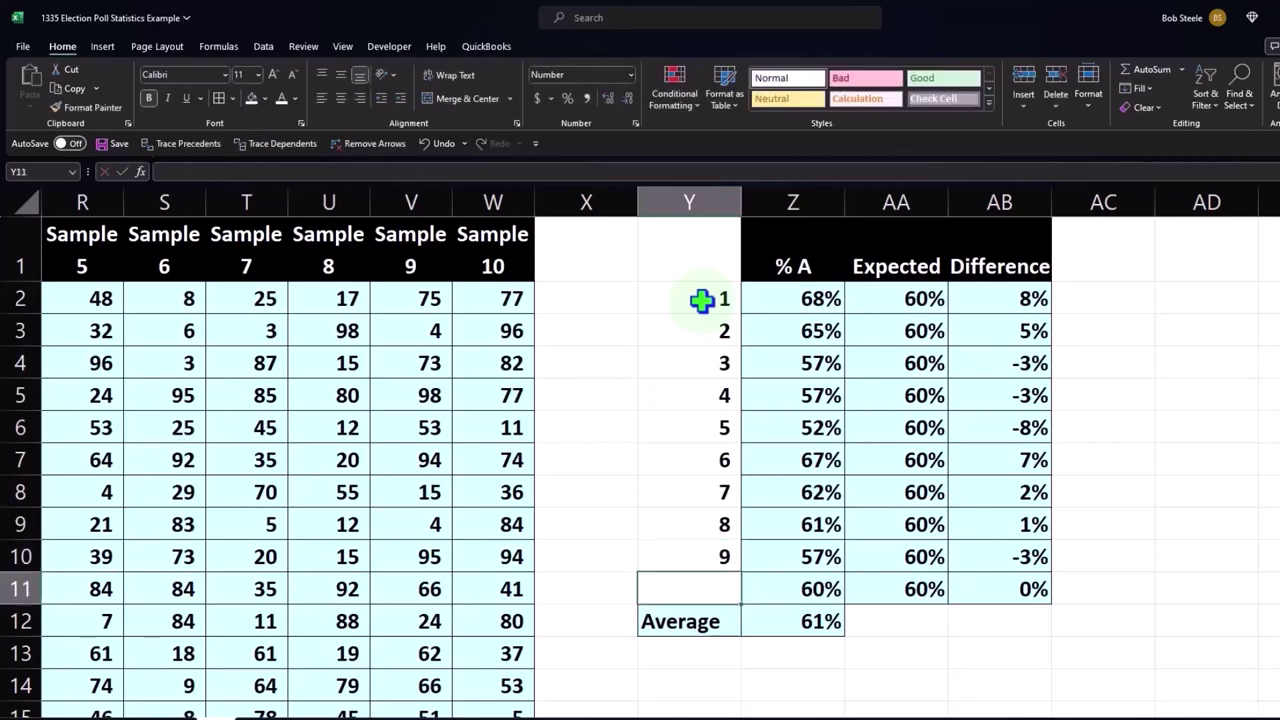
type("10")
key("Return")
Step: Label the column header 'Sample #'
left_click(687, 250)
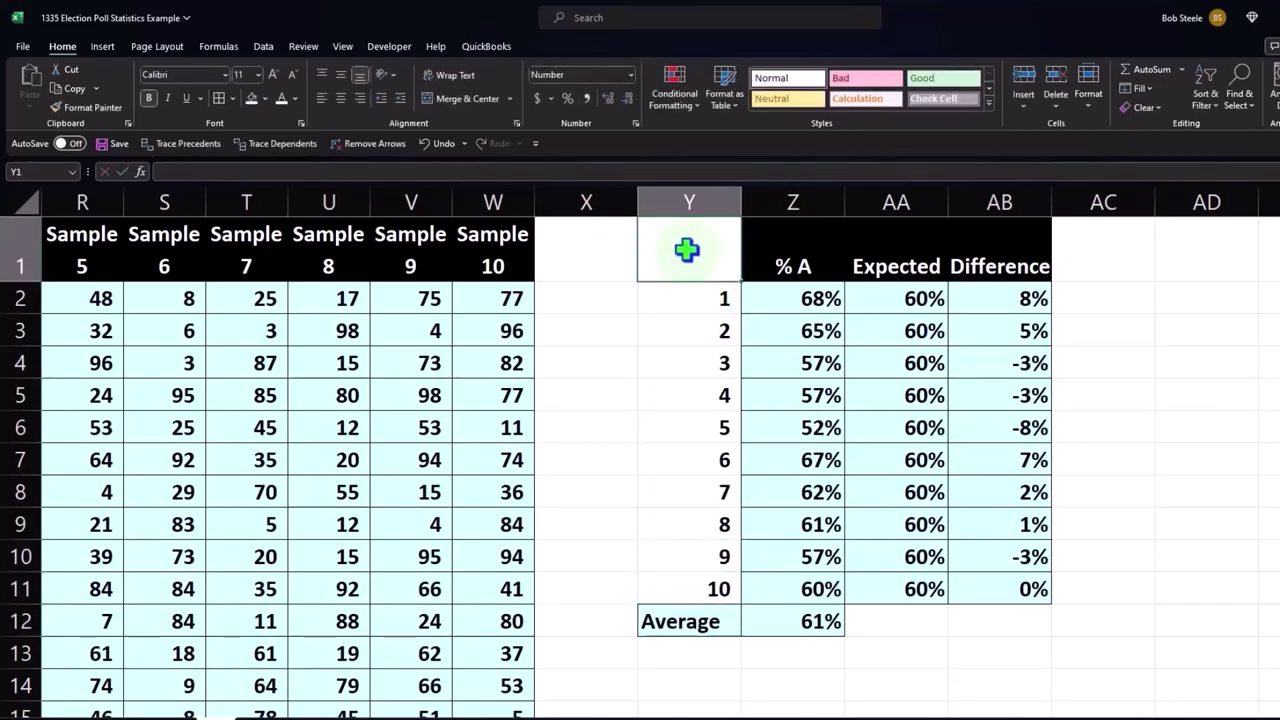
type("Sample")
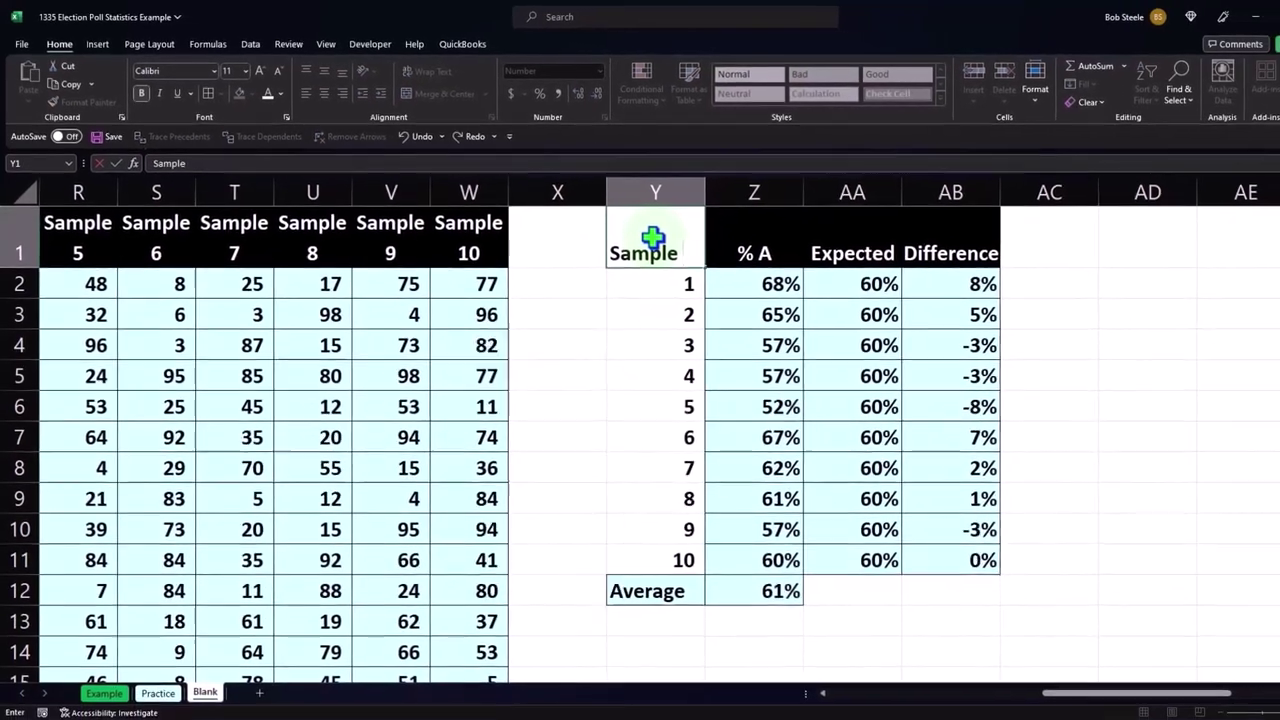
type(" 1")
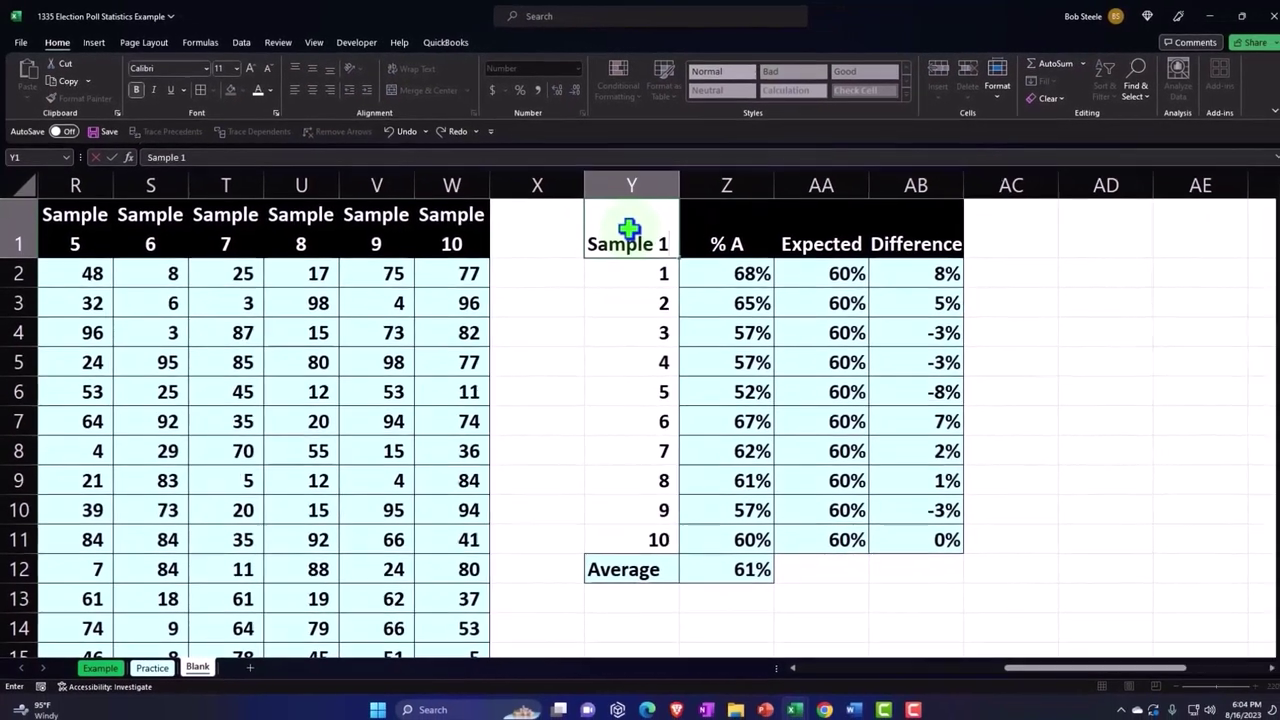
key("BackSpace")
type("#")
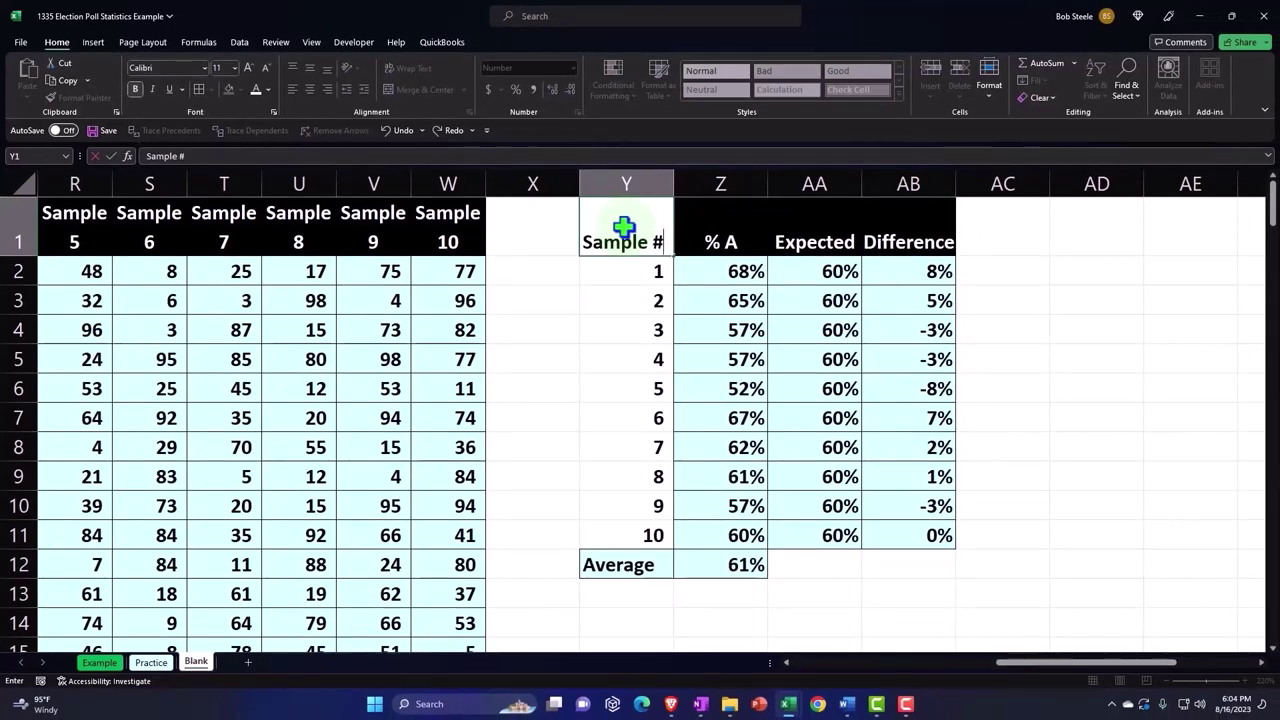
key("Return")
Step: Give the Sample # header a black fill and centred text
left_click(623, 228)
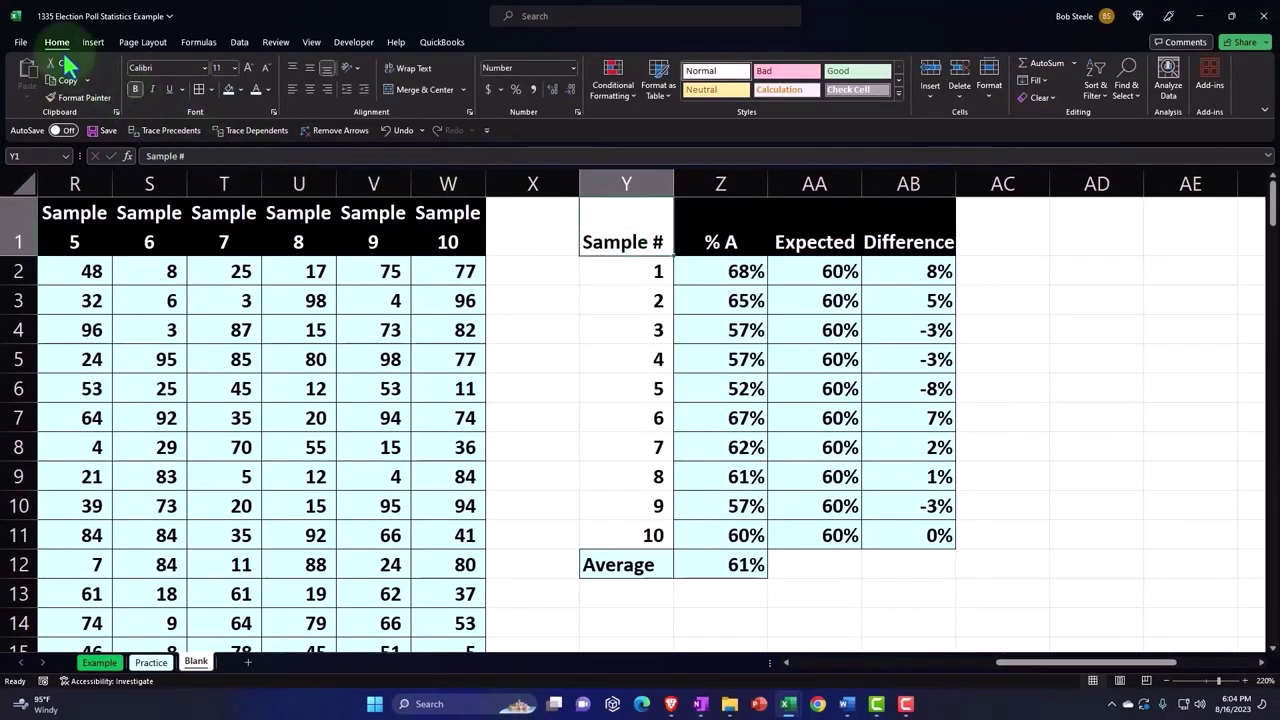
left_click(240, 90)
left_click(239, 123)
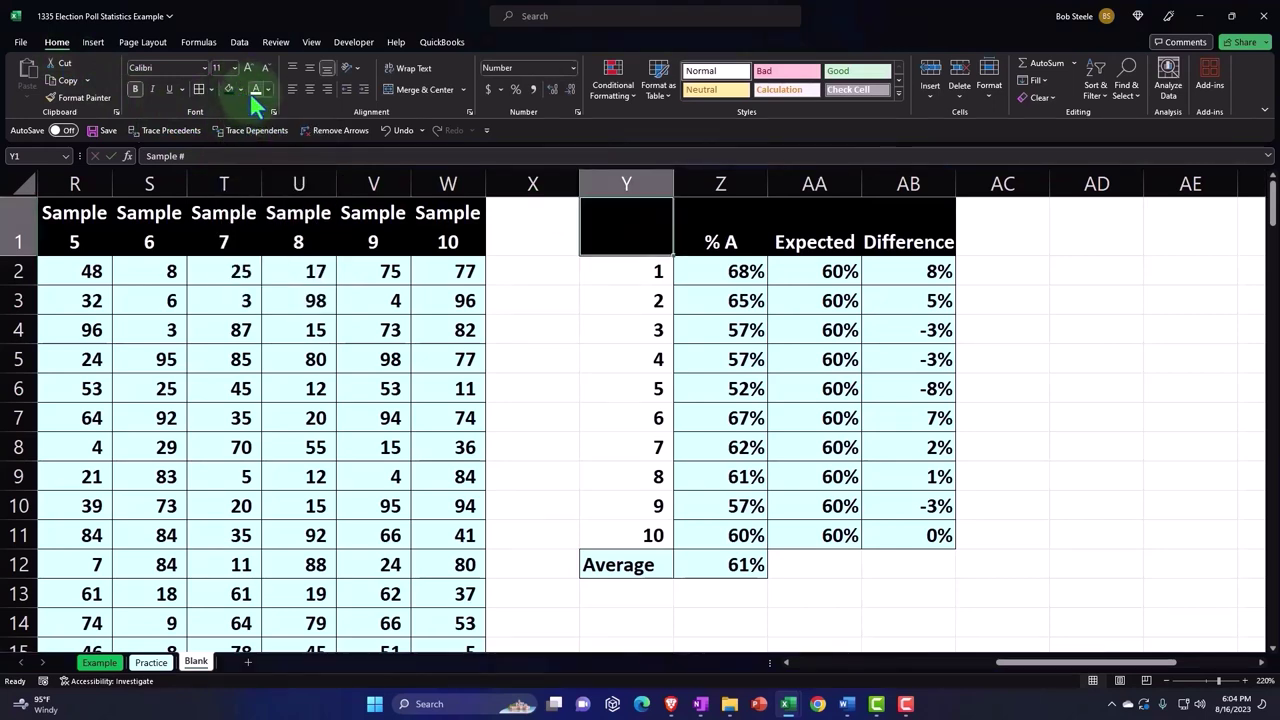
left_click(310, 89)
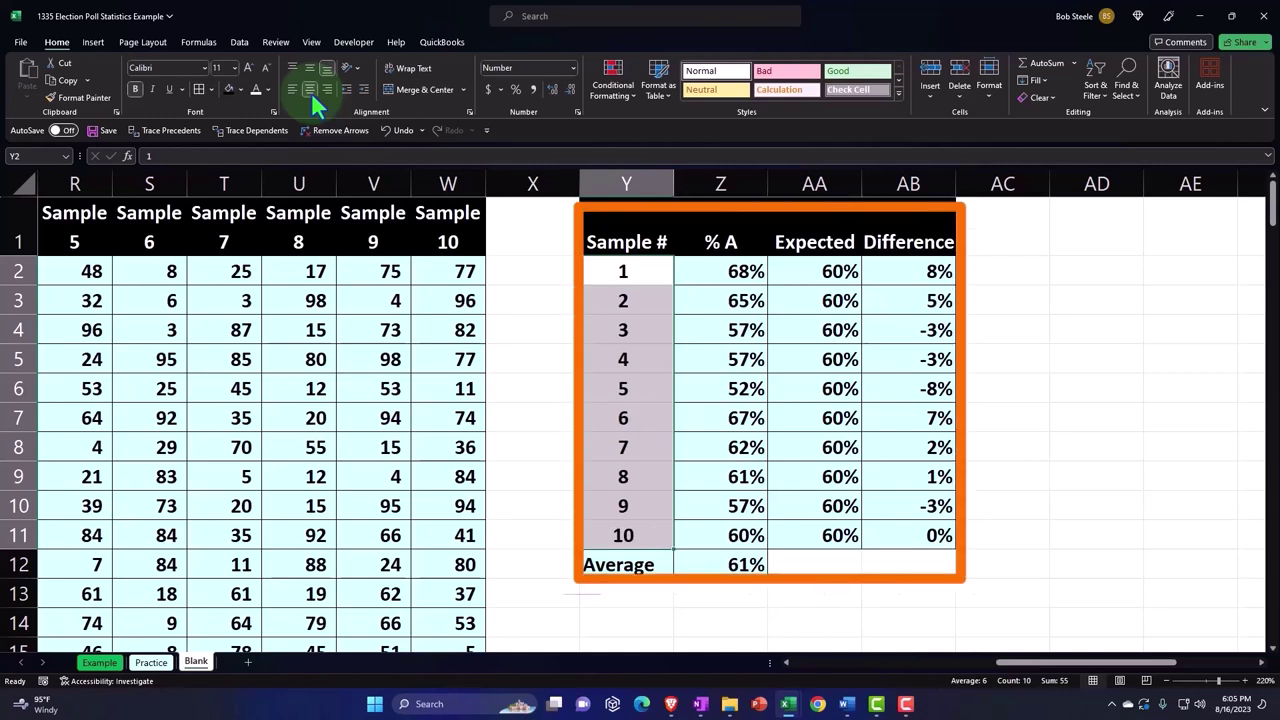
Step: Fill sample numbers 1–10 with the same light blue as the data
left_click(240, 89)
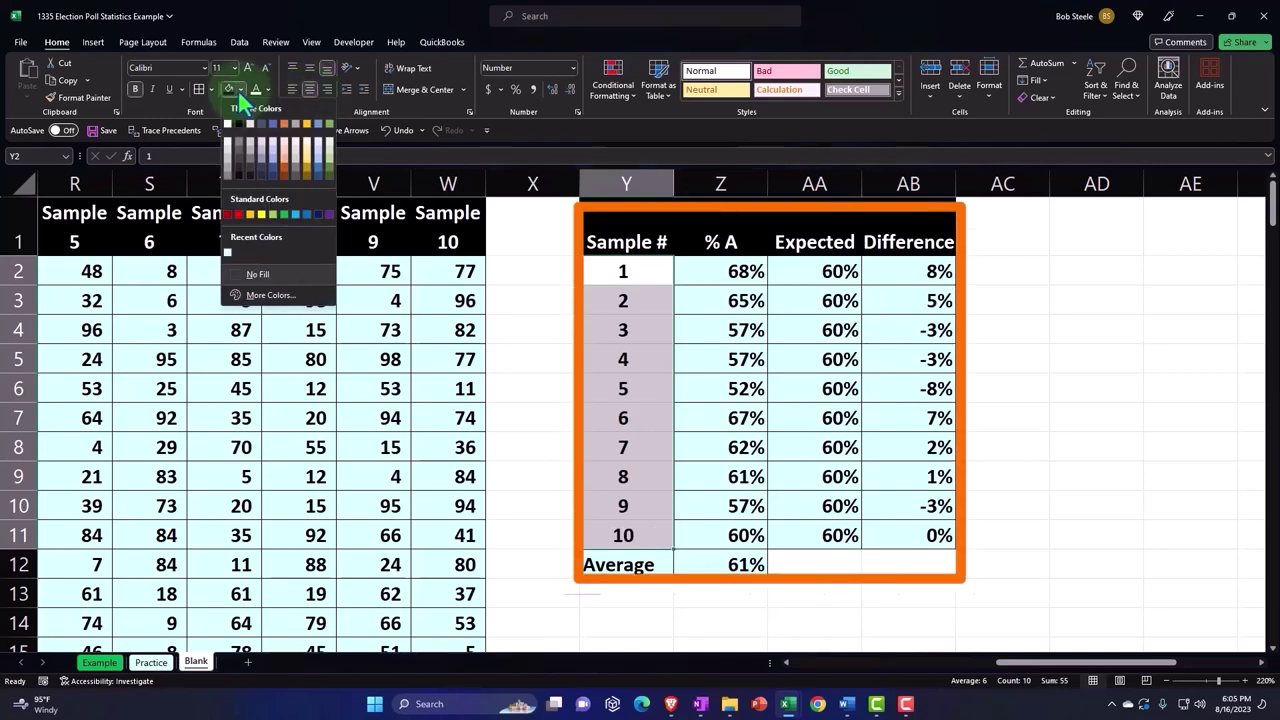
left_click(229, 251)
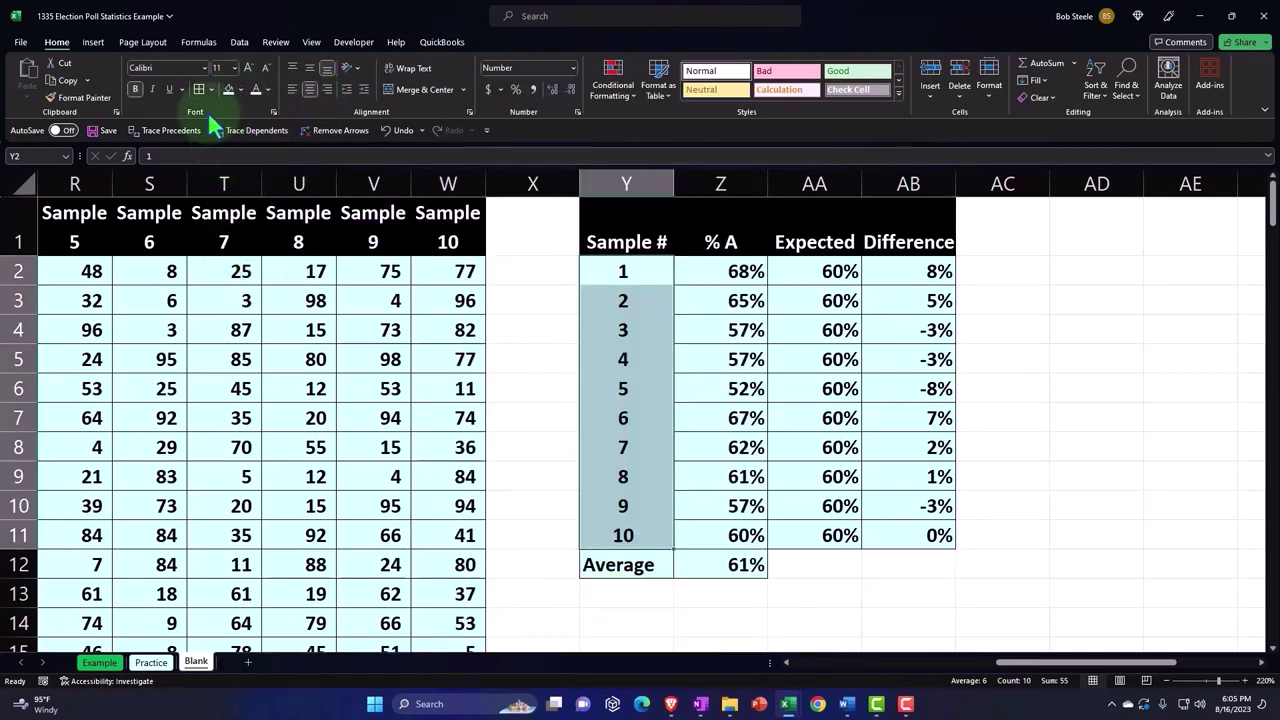
left_click(591, 276)
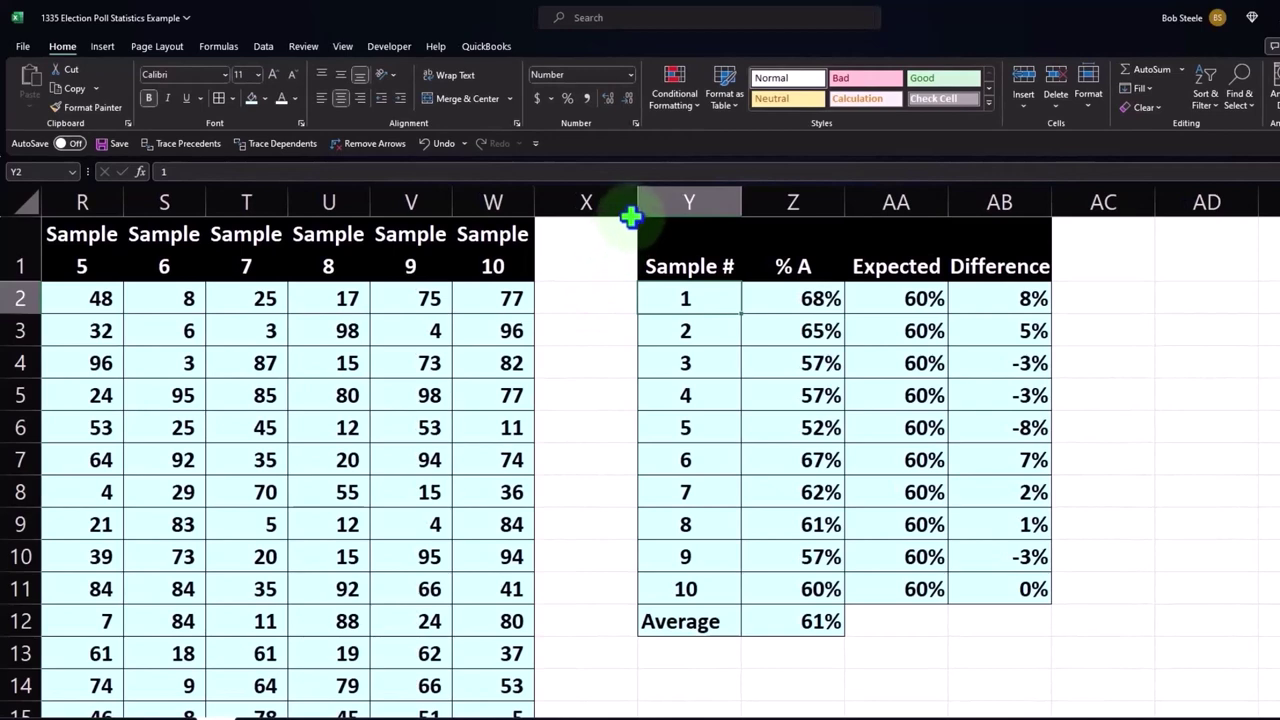
Step: Narrow column X to a thin spacer about 1.43 wide
left_click_drag(636, 207, 560, 215)
left_click(575, 202)
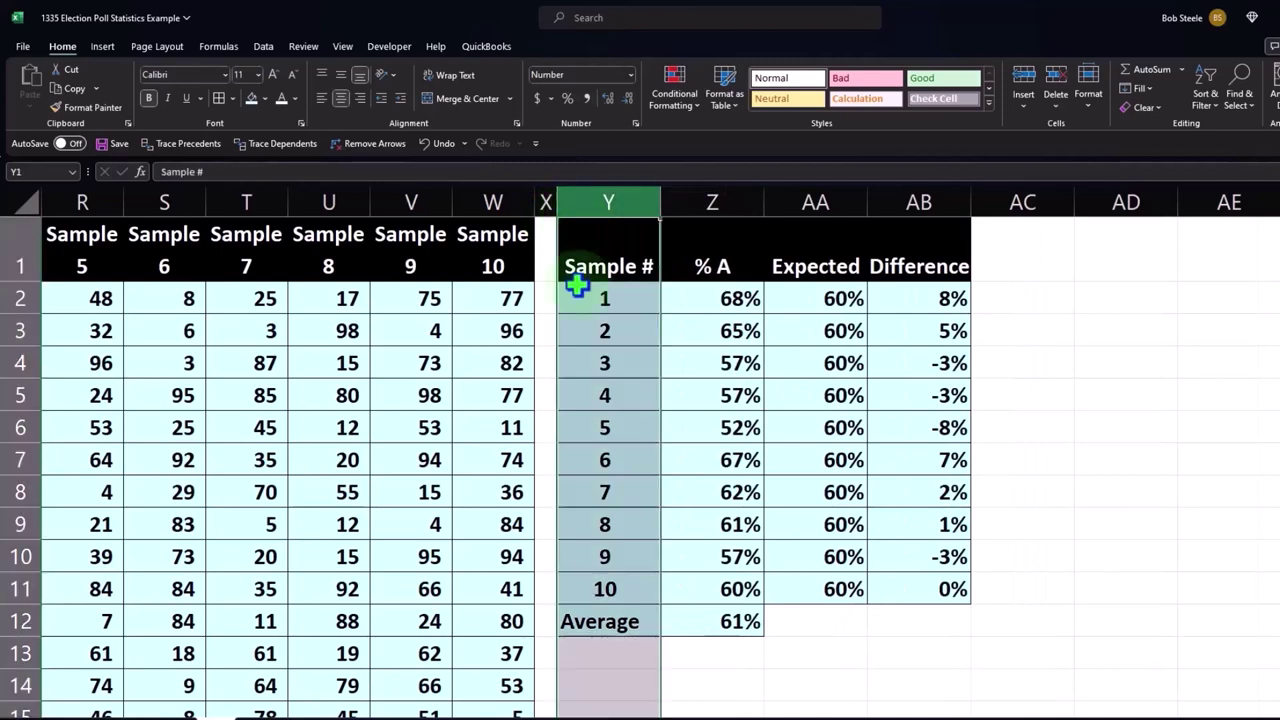
left_click(547, 202)
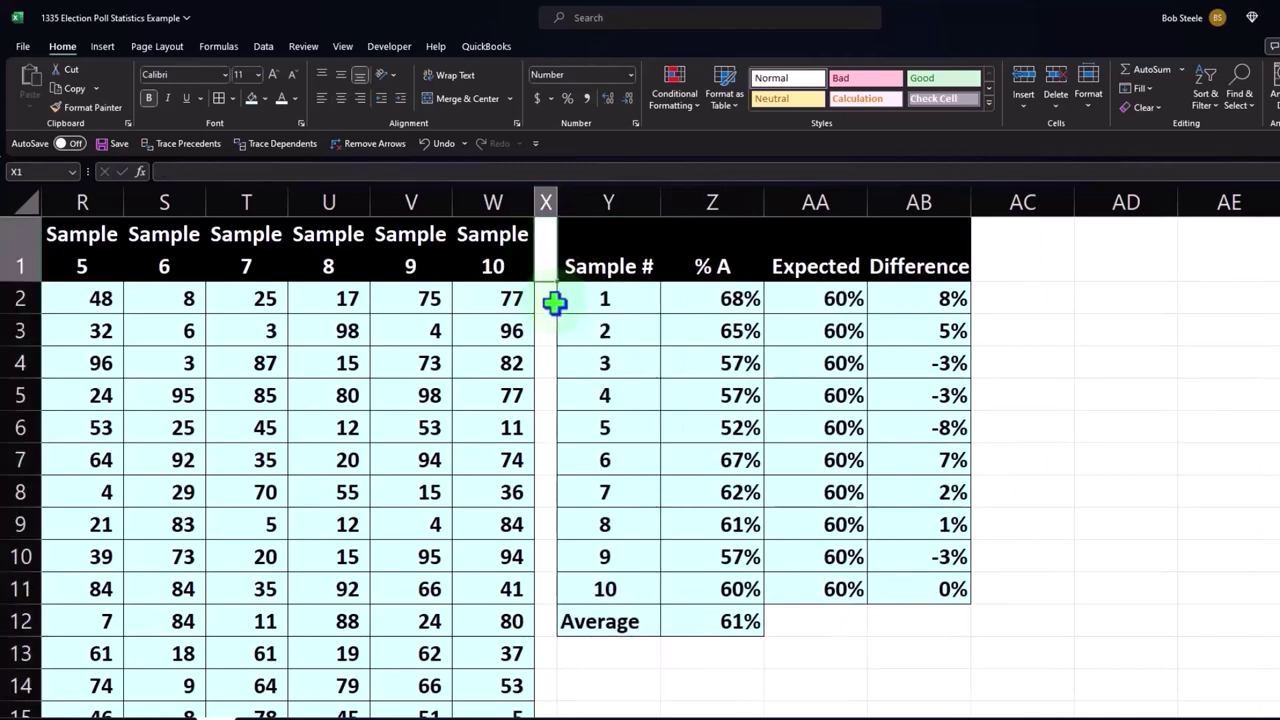
key("Down")
key("Down")
key("Down")
key("Down")
key("Down")
key("Down")
key("Down")
key("Down")
key("Down")
key("Down")
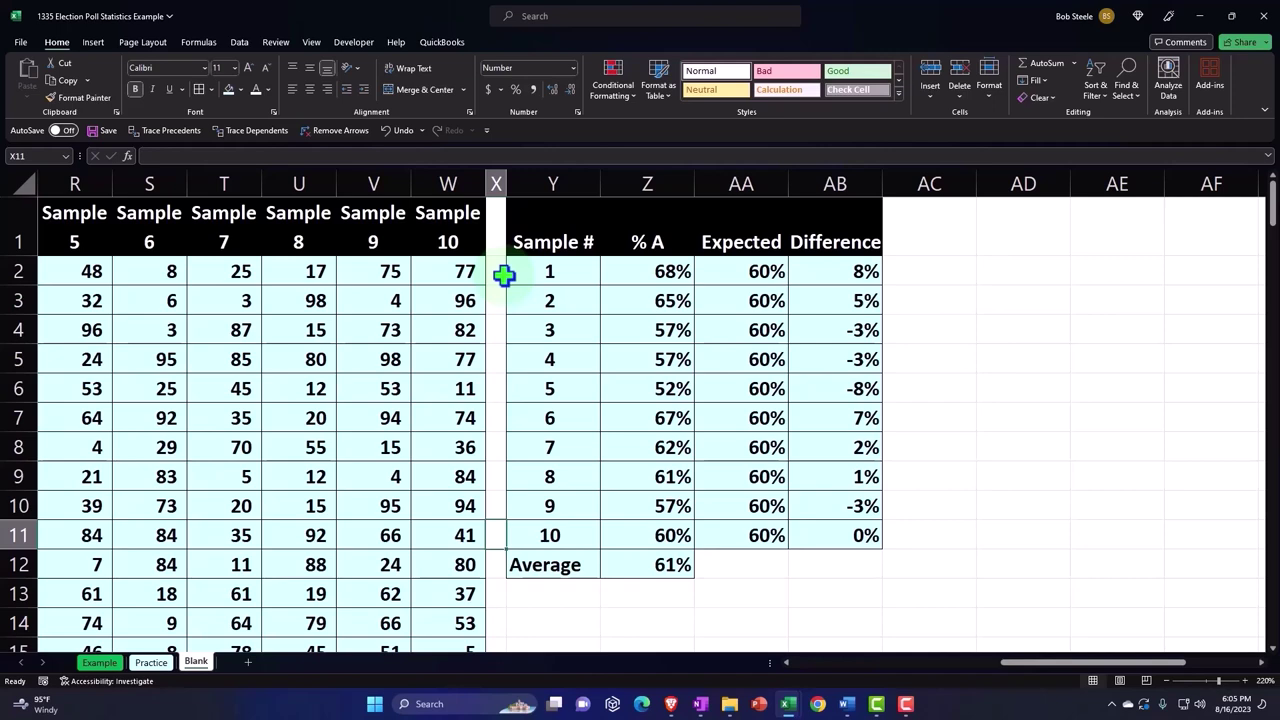
Step: Go back to the Sample 1–10 table and shrink column L to a slim spacer
left_click(360, 326)
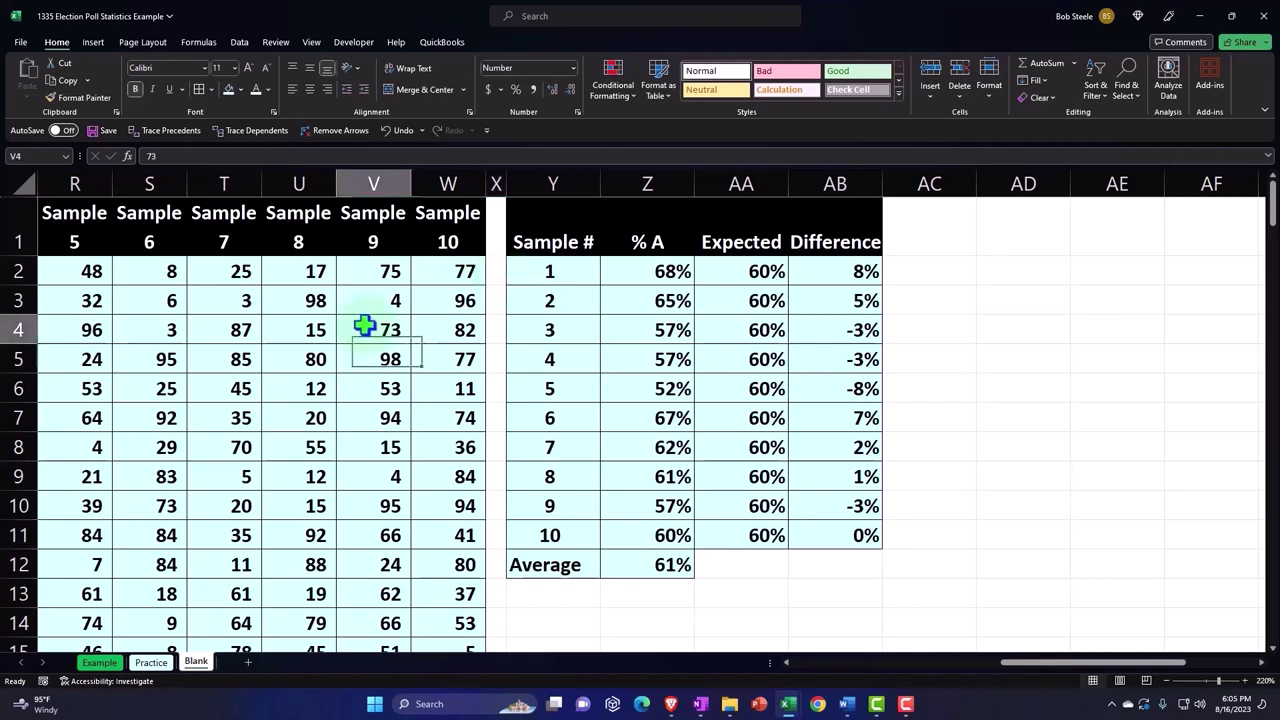
key("Left")
key("Left")
key("Left")
key("Left")
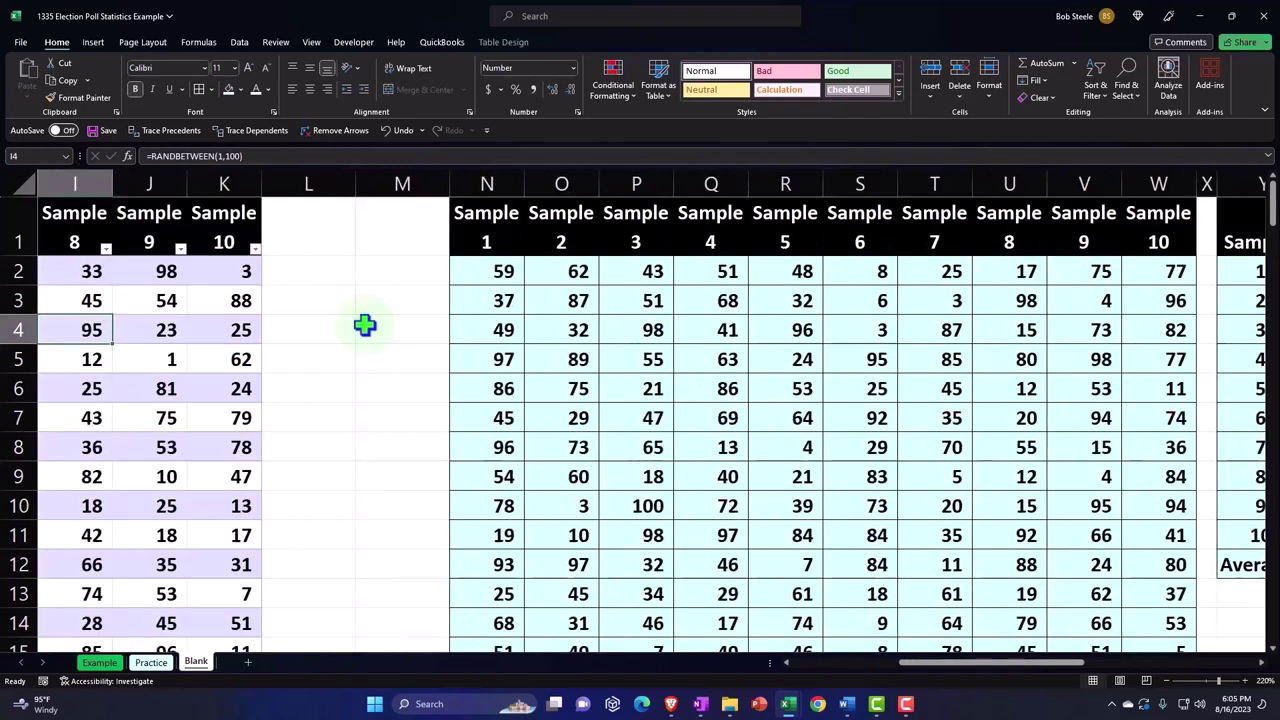
scroll(365, 326, "left", 3)
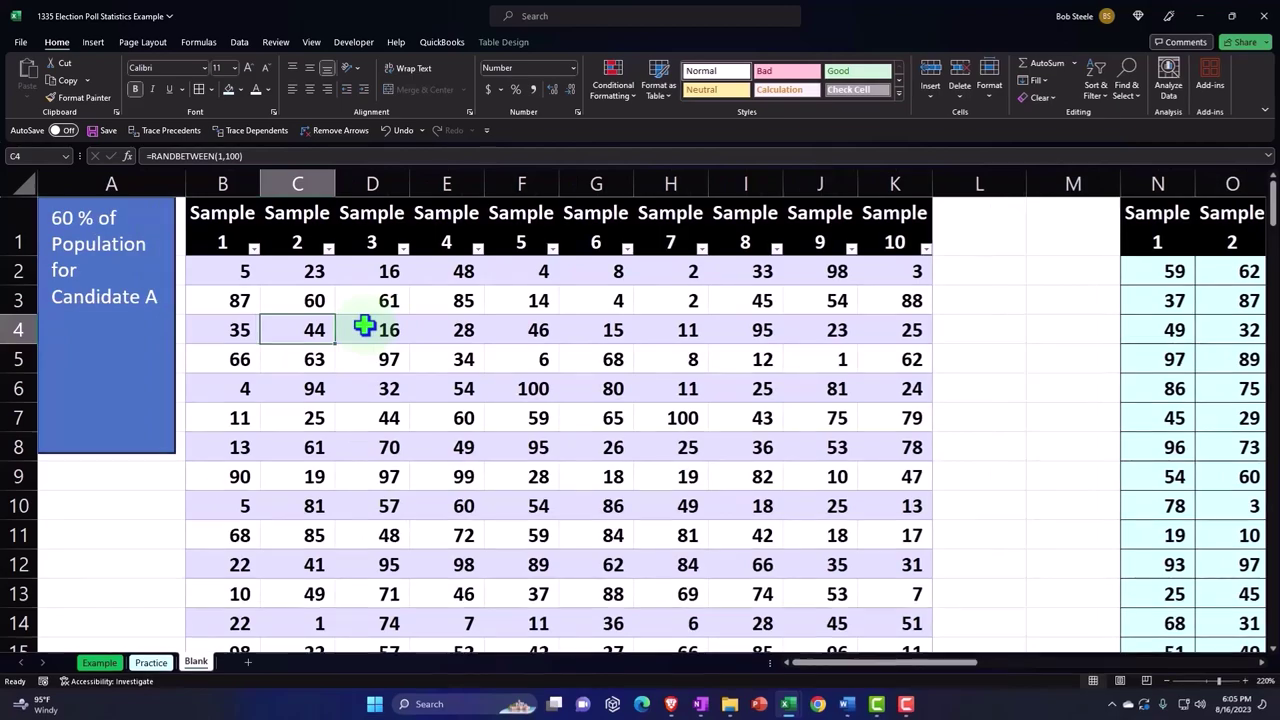
key("Right")
key("Right")
key("Right")
key("Right")
key("Right")
key("Up")
key("Up")
key("Up")
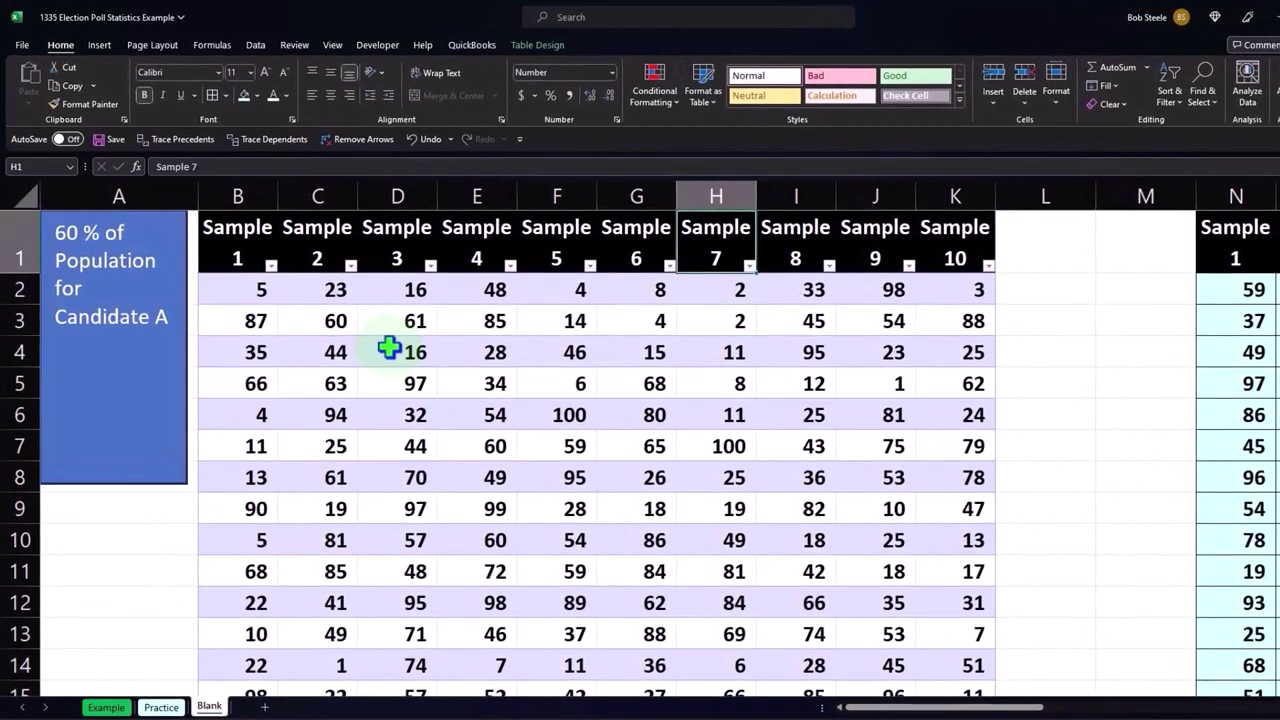
key("Right")
key("Right")
key("Right")
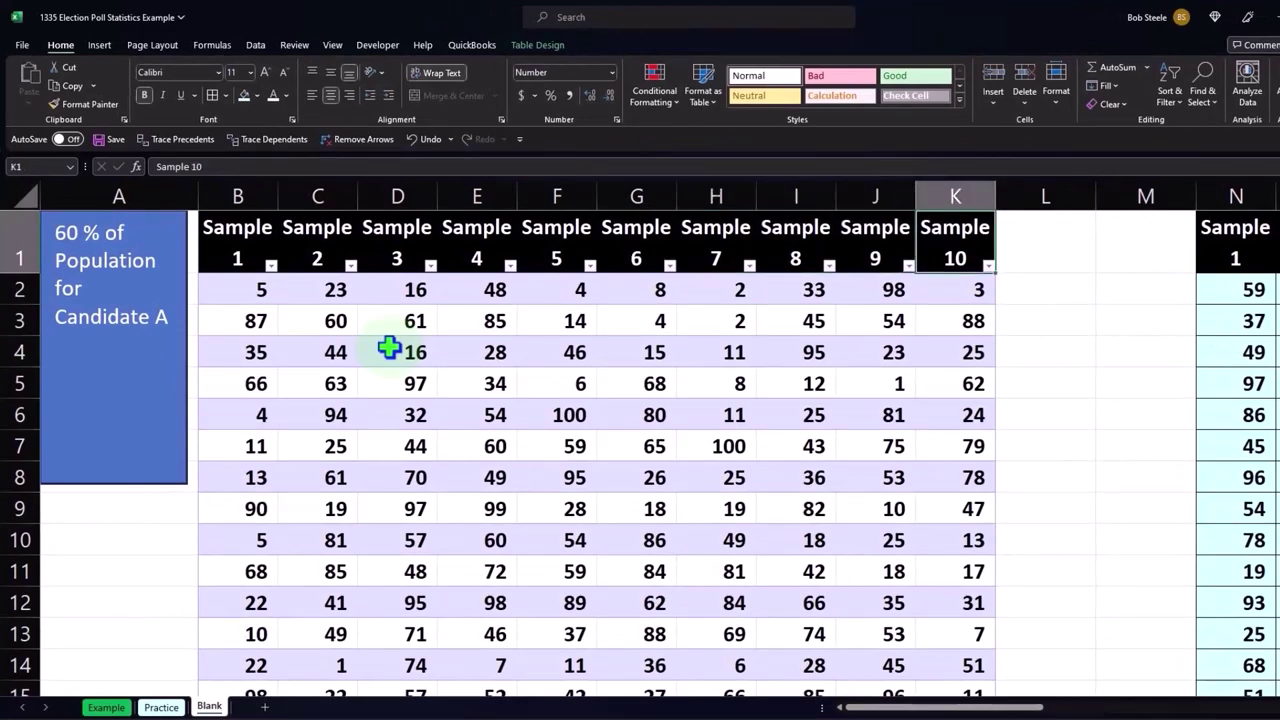
scroll(885, 520, "down", 5)
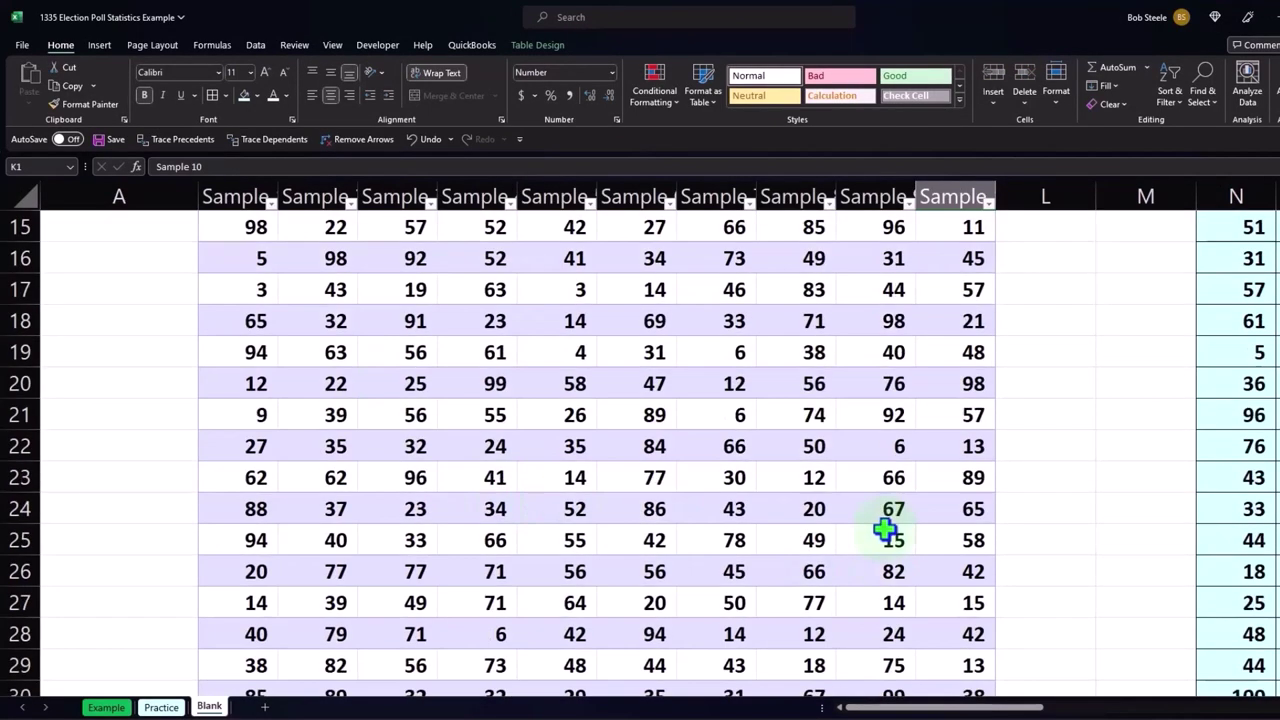
scroll(885, 520, "down", 5)
scroll(885, 520, "down", 11)
scroll(885, 520, "down", 6)
scroll(885, 520, "down", 11)
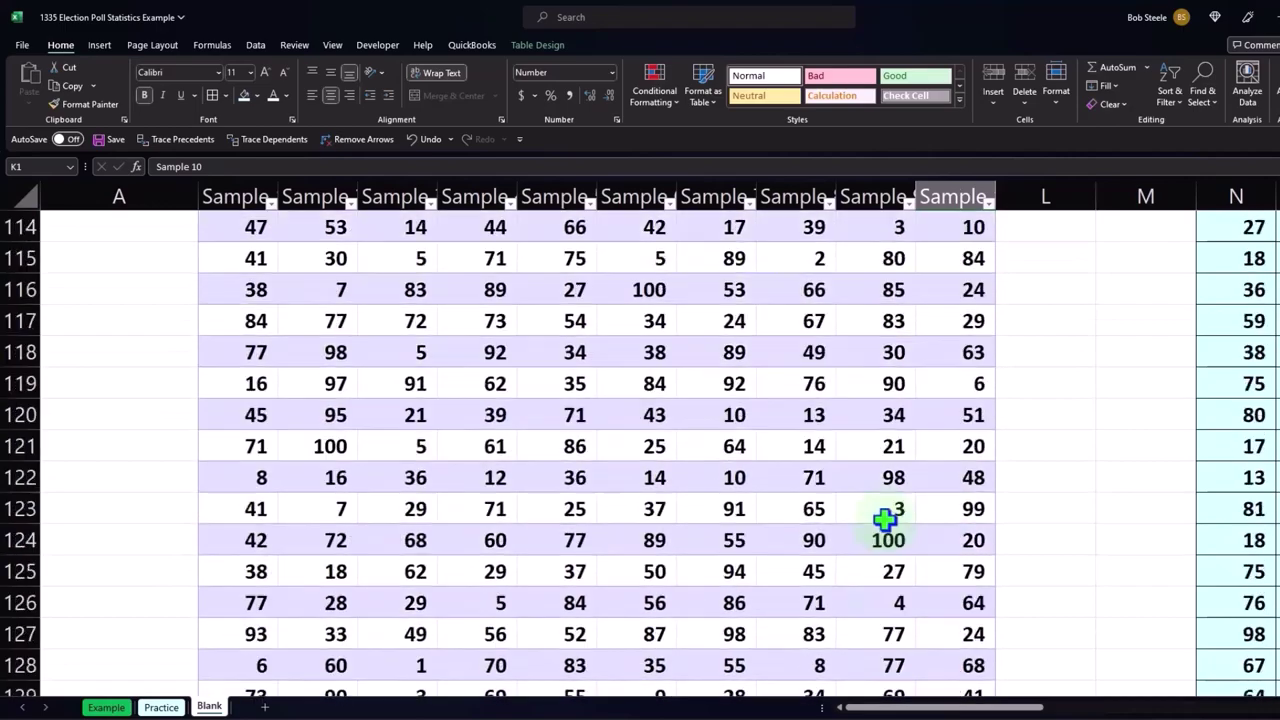
scroll(885, 520, "down", 11)
scroll(885, 510, "up", 16)
scroll(885, 497, "up", 11)
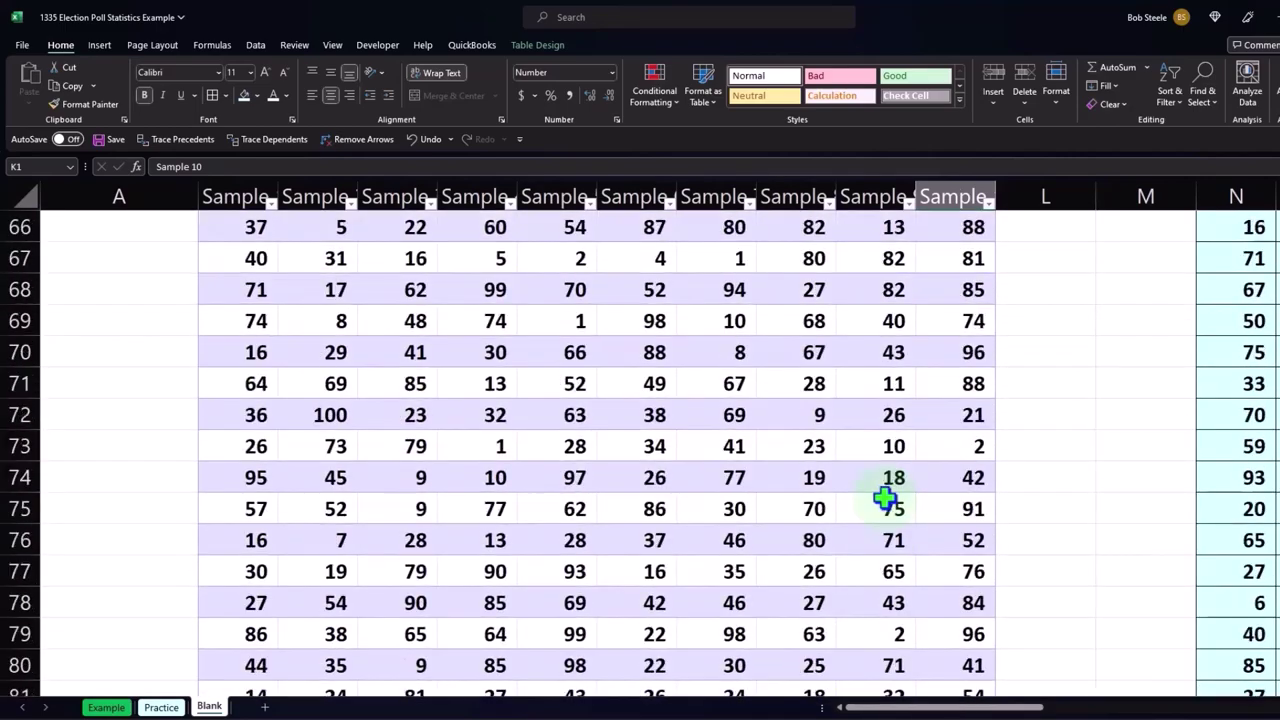
scroll(885, 497, "up", 15)
scroll(885, 497, "up", 7)
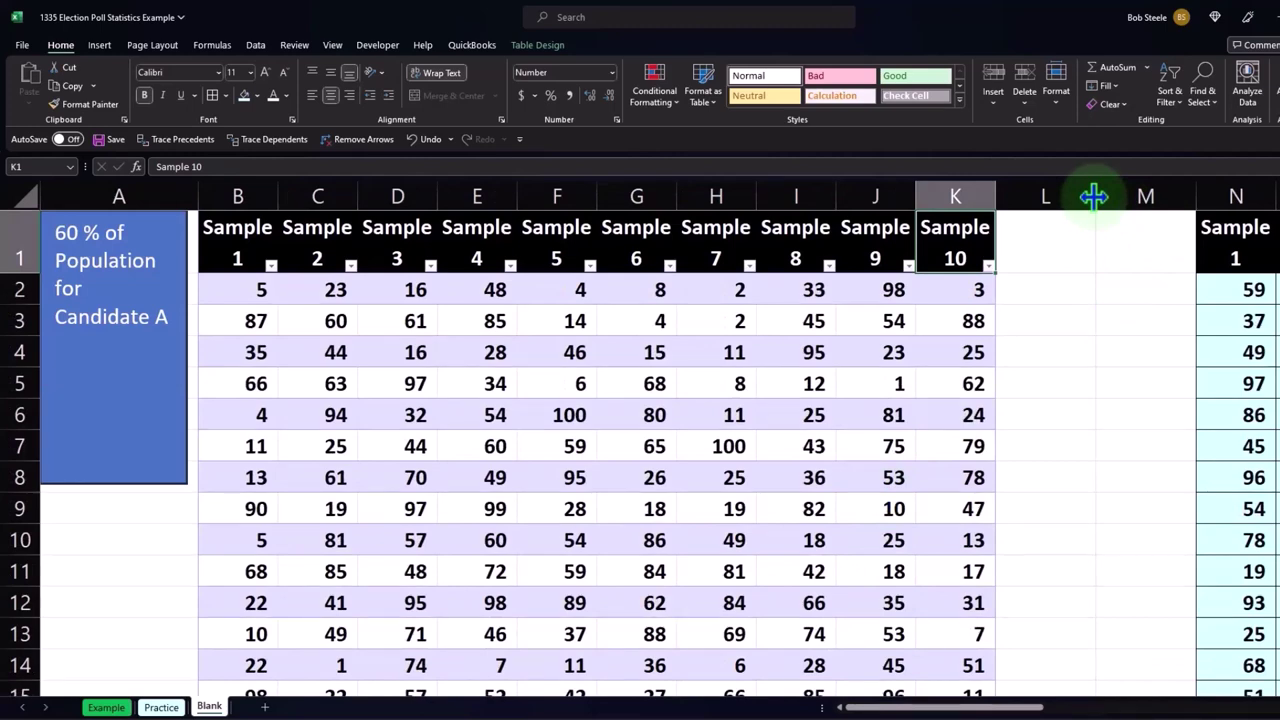
left_click_drag(1094, 196, 1014, 209)
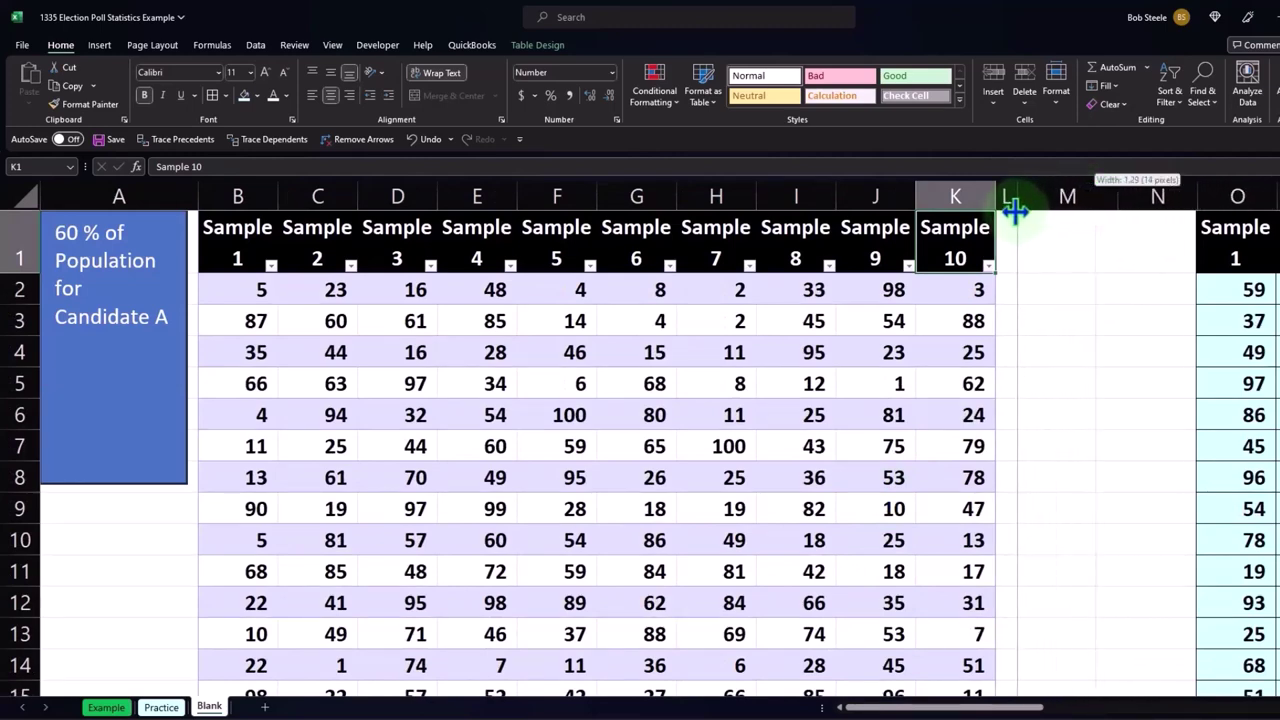
left_click(778, 399)
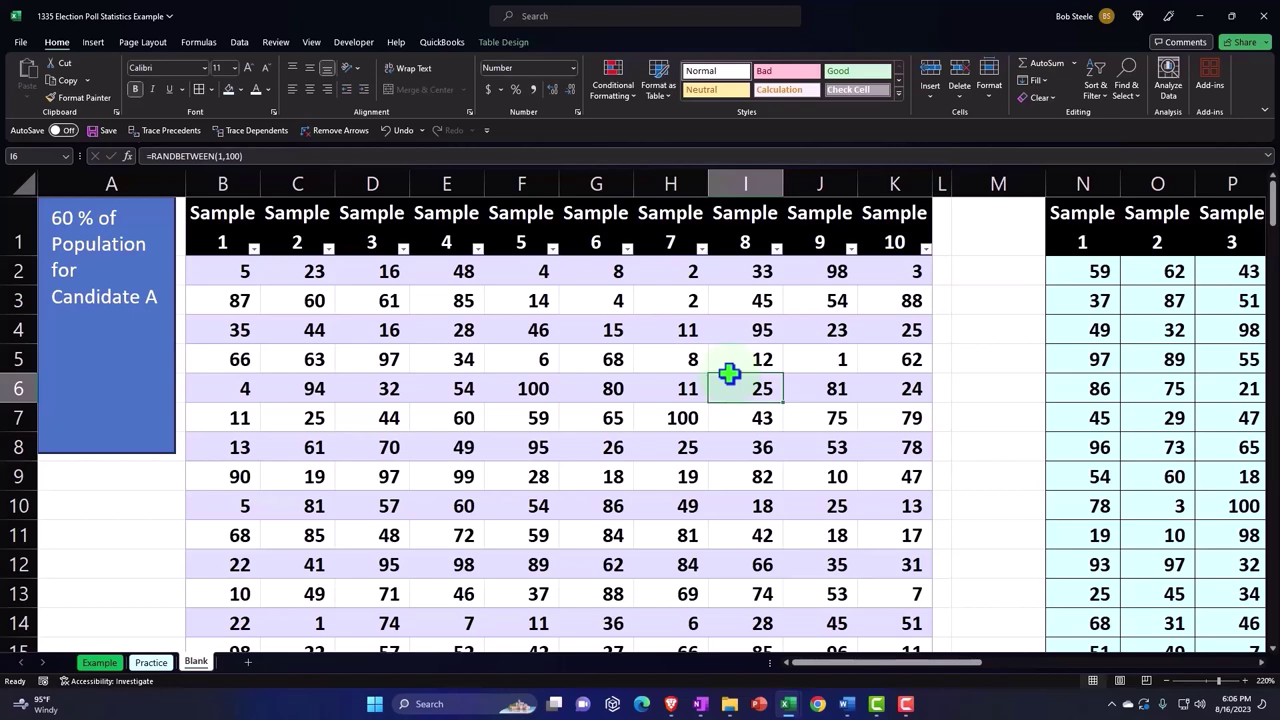
Step: Jump from M4 to the summary table, landing on Expected cell AA4
left_click(988, 316)
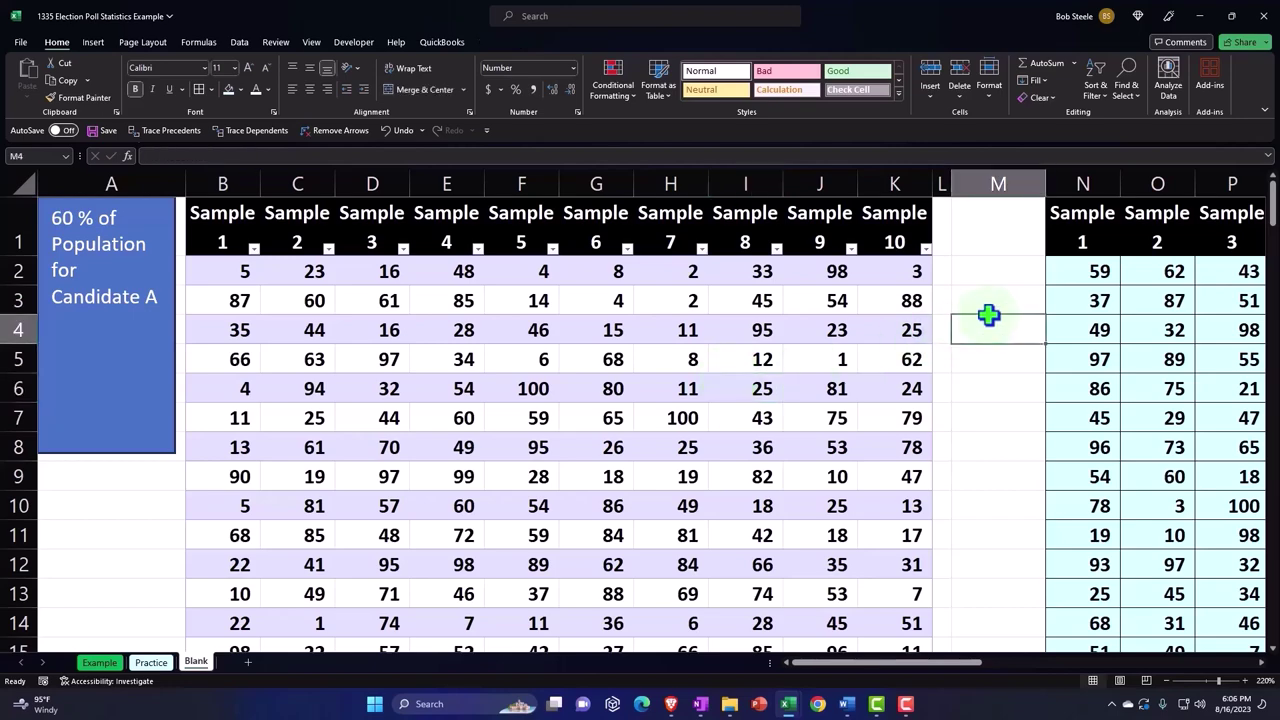
key("Right")
key("Right")
key("Right")
key("Right")
key("Right")
key("Right")
key("Right")
key("Left")
key("Left")
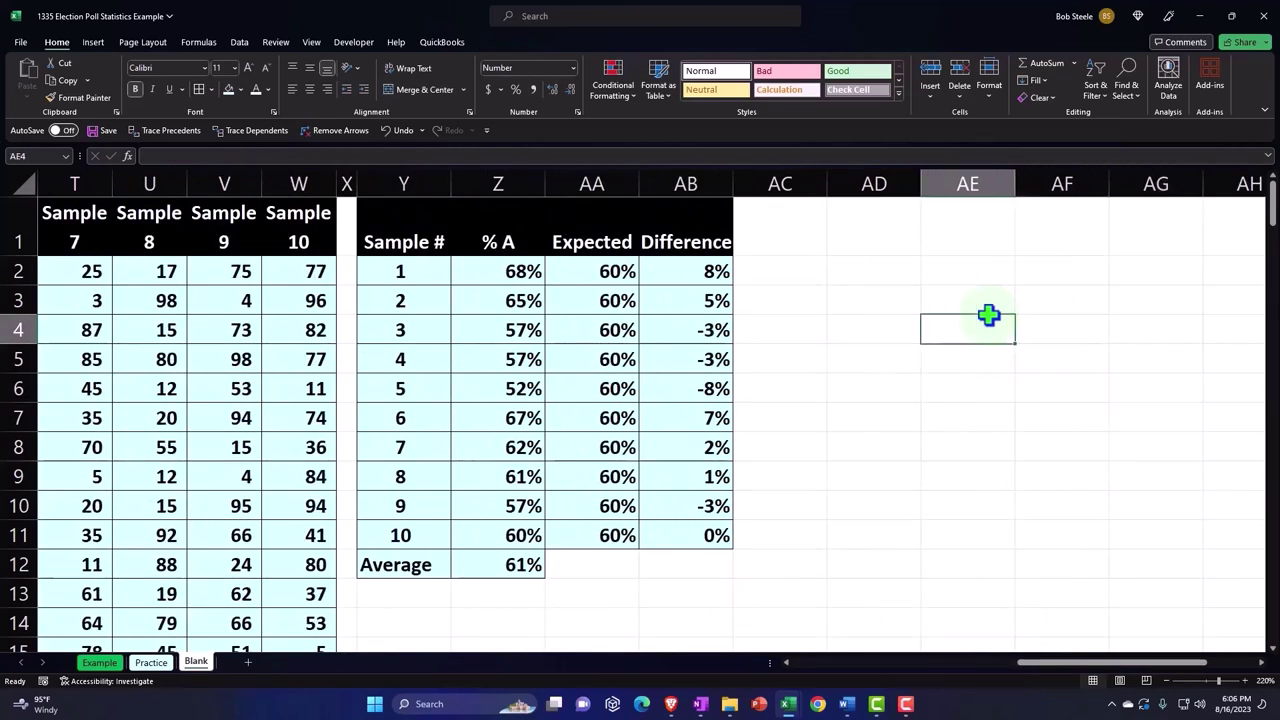
key("Left")
key("Left")
key("Left")
key("Left")
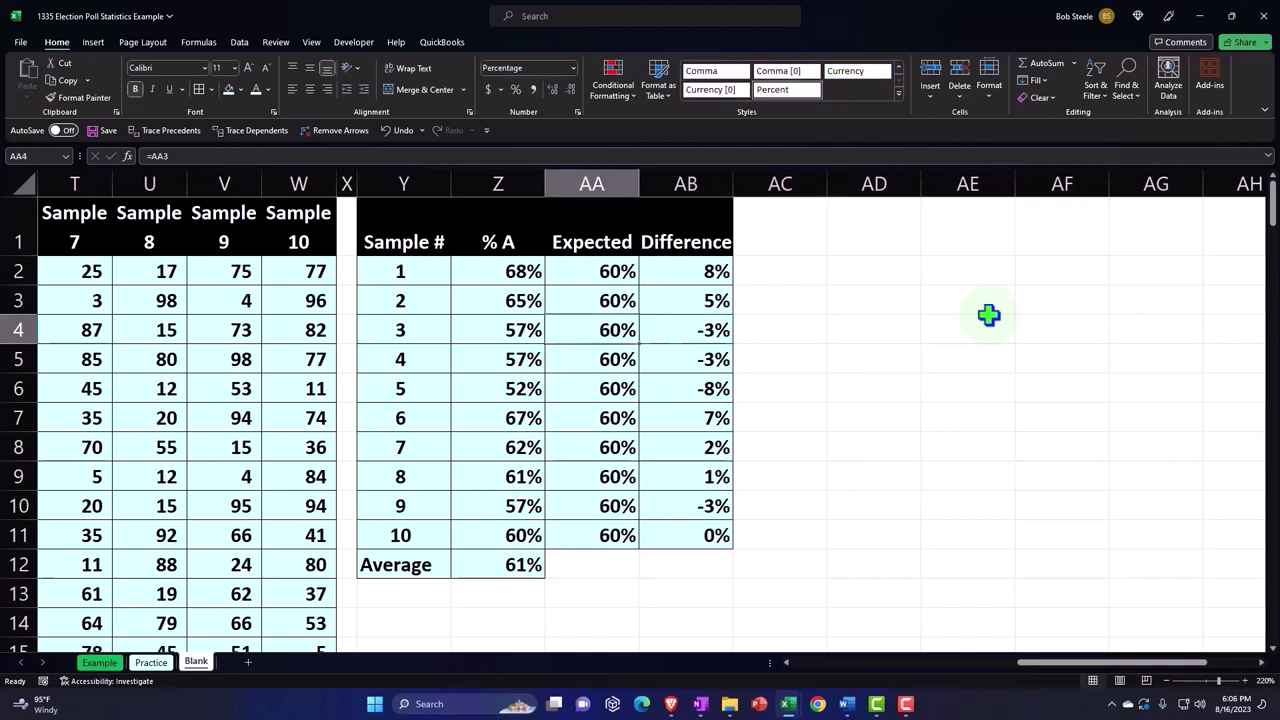